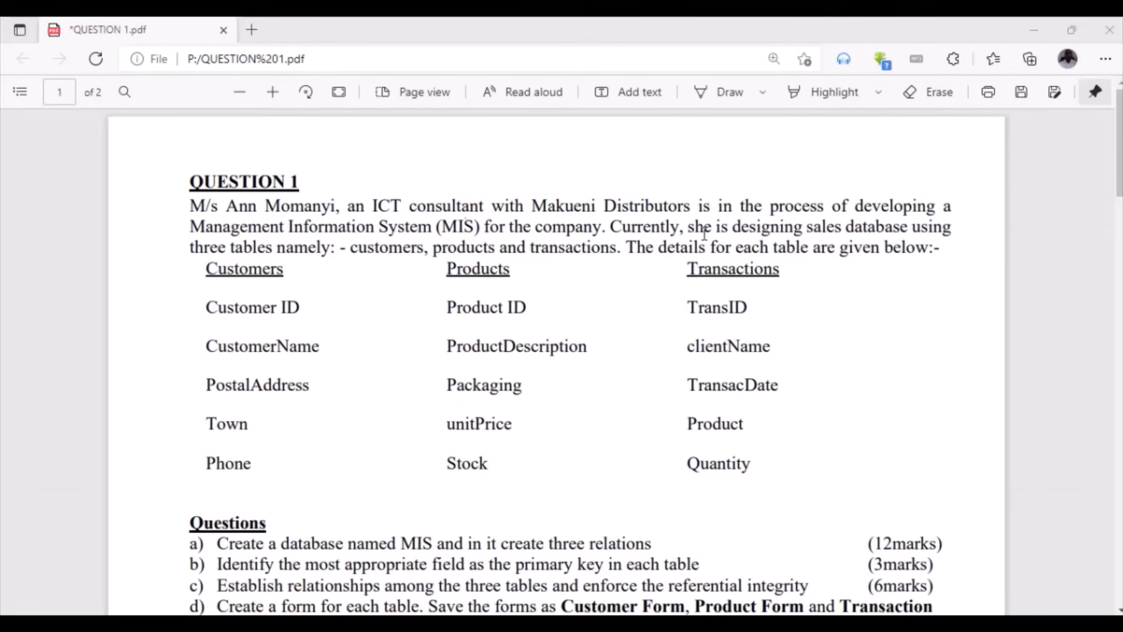
# Step: Highlight 'Create a database named MIS' in question a) of the PDF in yellow
pyautogui.click(265, 268)
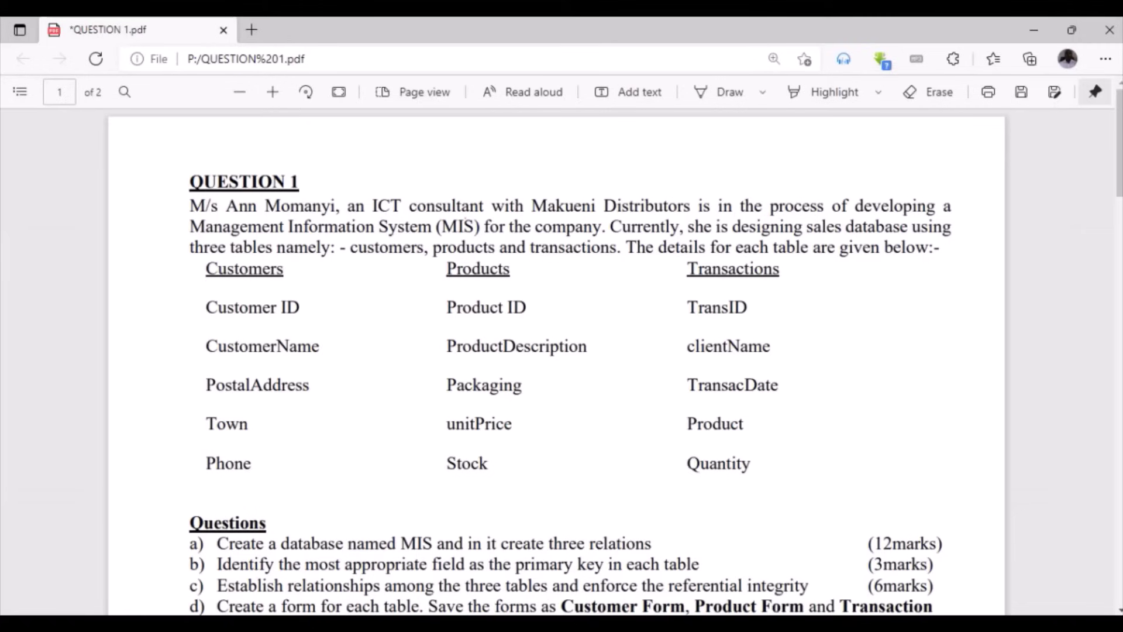
pyautogui.scroll(-2, 1116, 208)
pyautogui.scroll(-3, 584, 351)
pyautogui.scroll(-4, 585, 351)
pyautogui.scroll(-14, 562, 351)
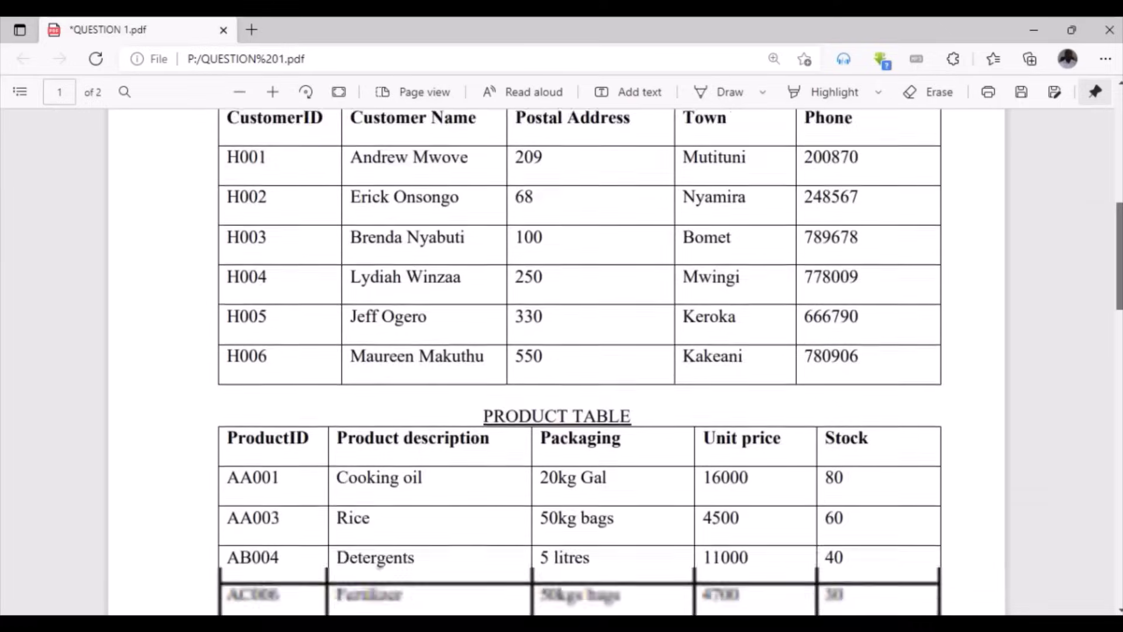
pyautogui.scroll(-6, 562, 351)
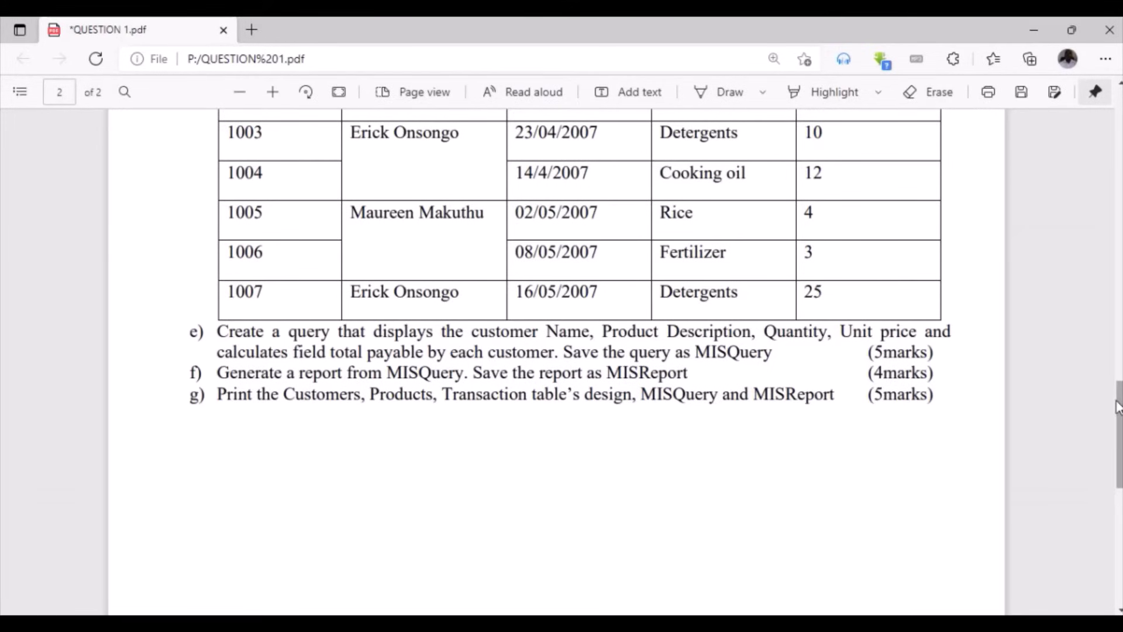
pyautogui.moveTo(1119, 408); pyautogui.dragTo(1093, 114)
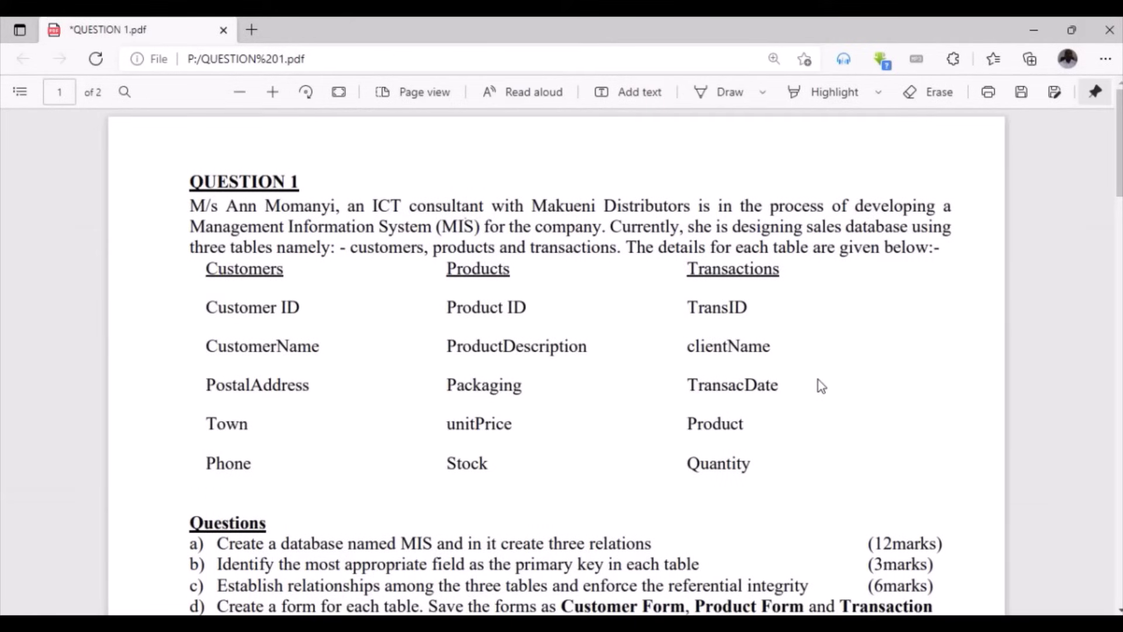
pyautogui.scroll(-1, 821, 386)
pyautogui.click(878, 92)
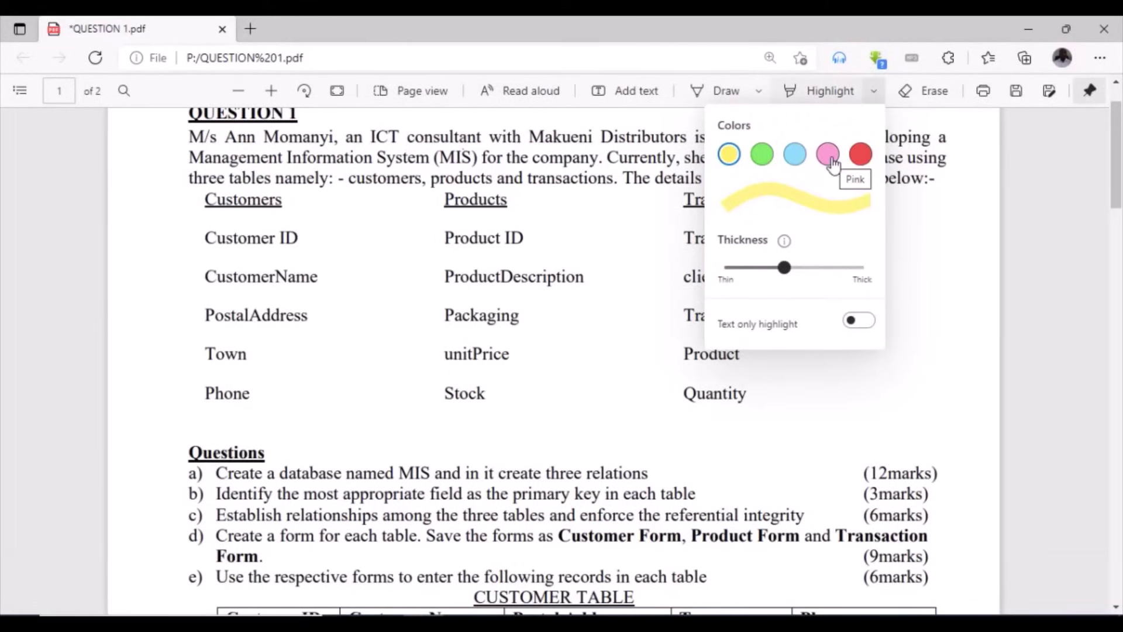
pyautogui.click(732, 162)
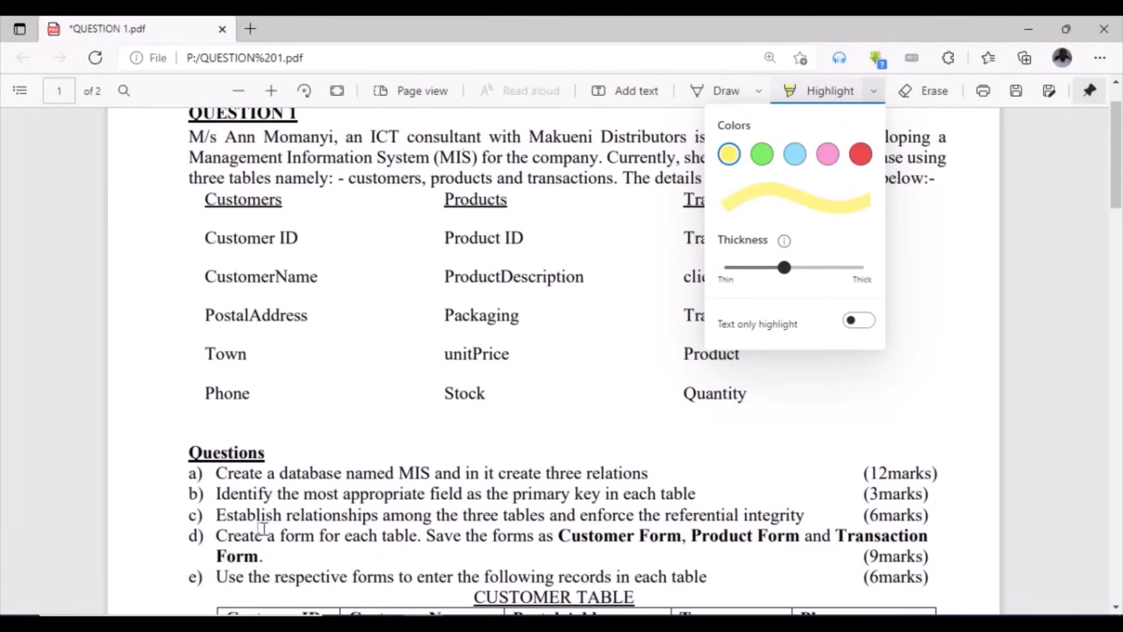
pyautogui.moveTo(220, 473); pyautogui.dragTo(435, 472)
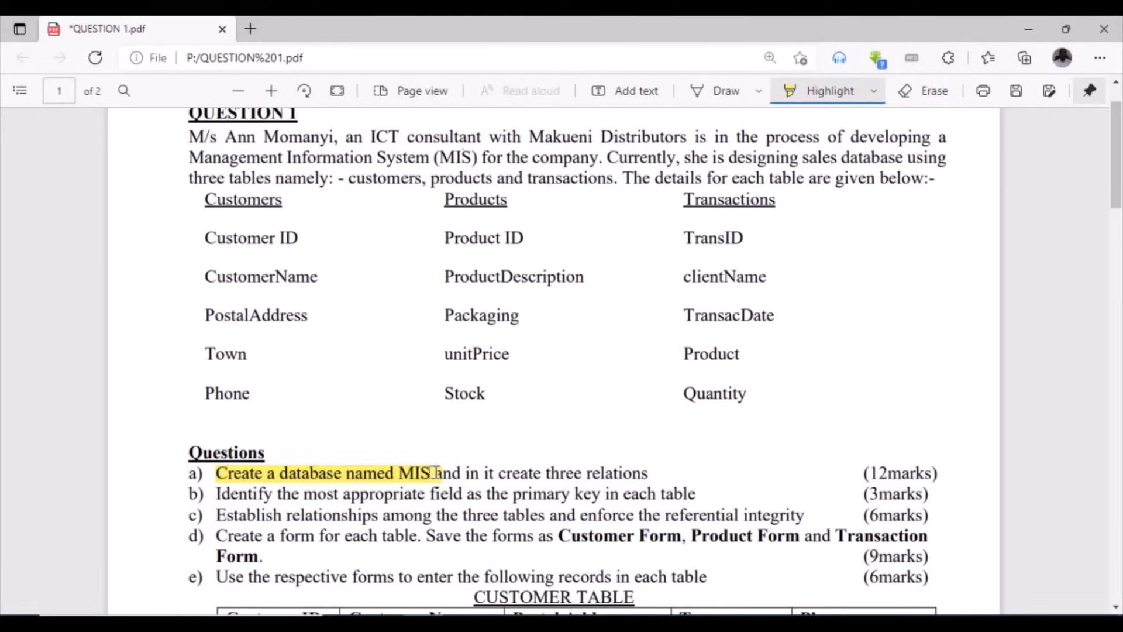
# Step: Create a new Microsoft Access database file named MIS on the PROJECT drive
pyautogui.hotkey('alt', 'Tab')
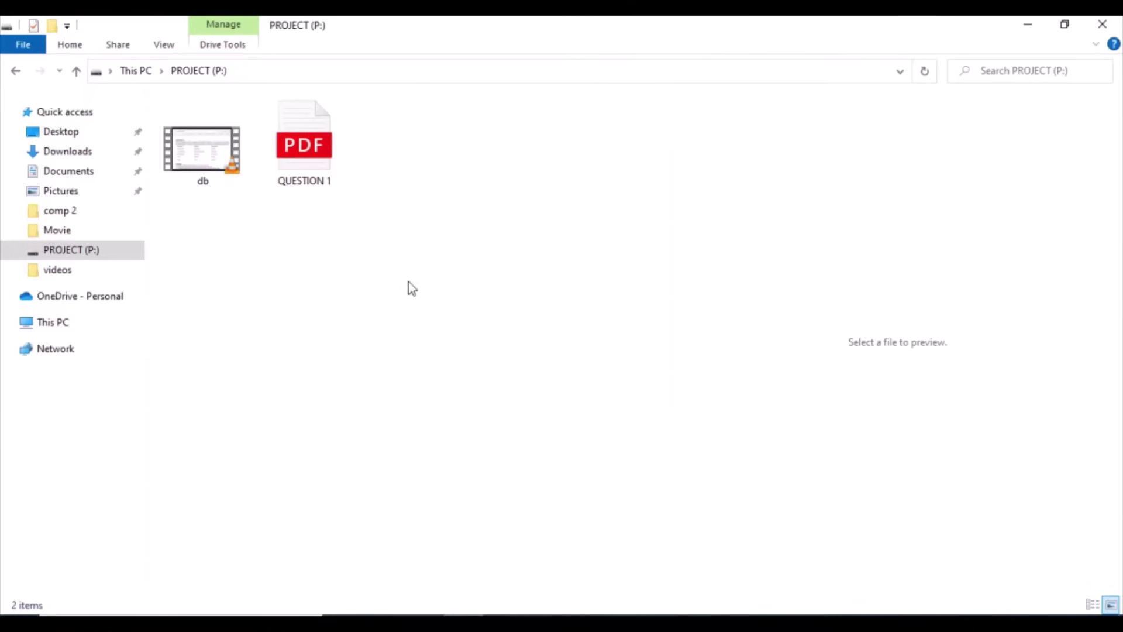
pyautogui.rightClick(480, 186)
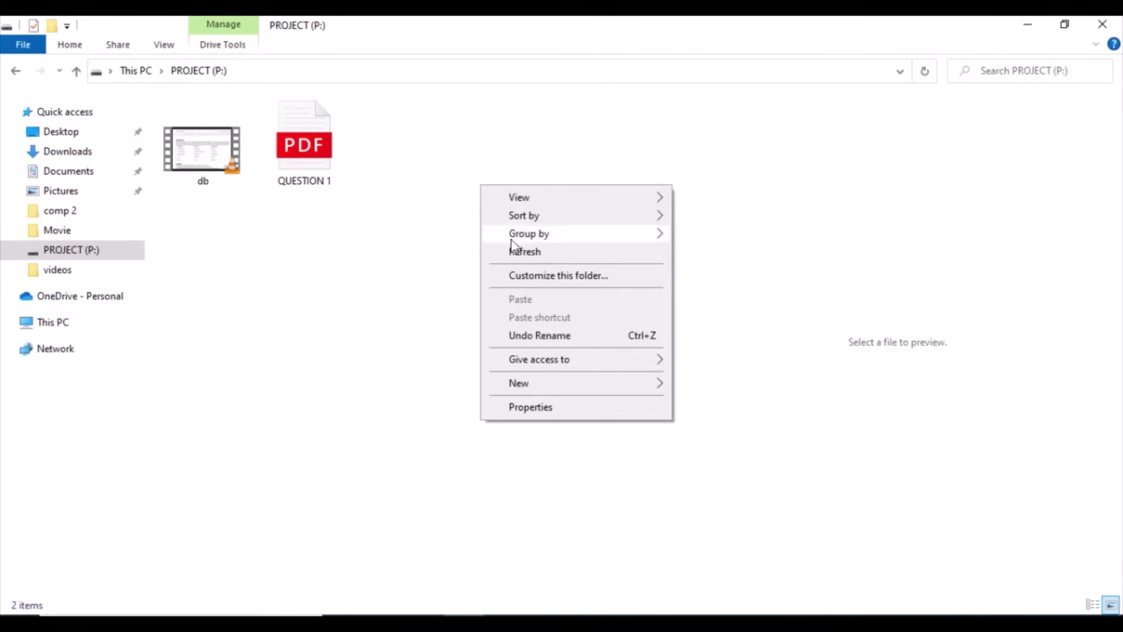
pyautogui.moveTo(540, 381)
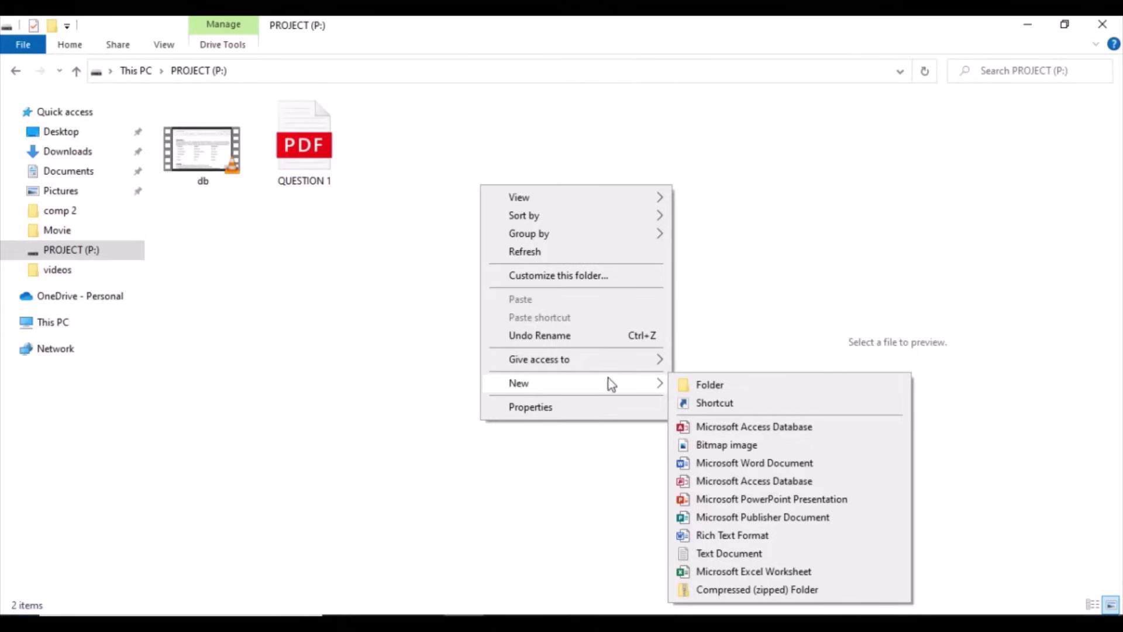
pyautogui.click(725, 428)
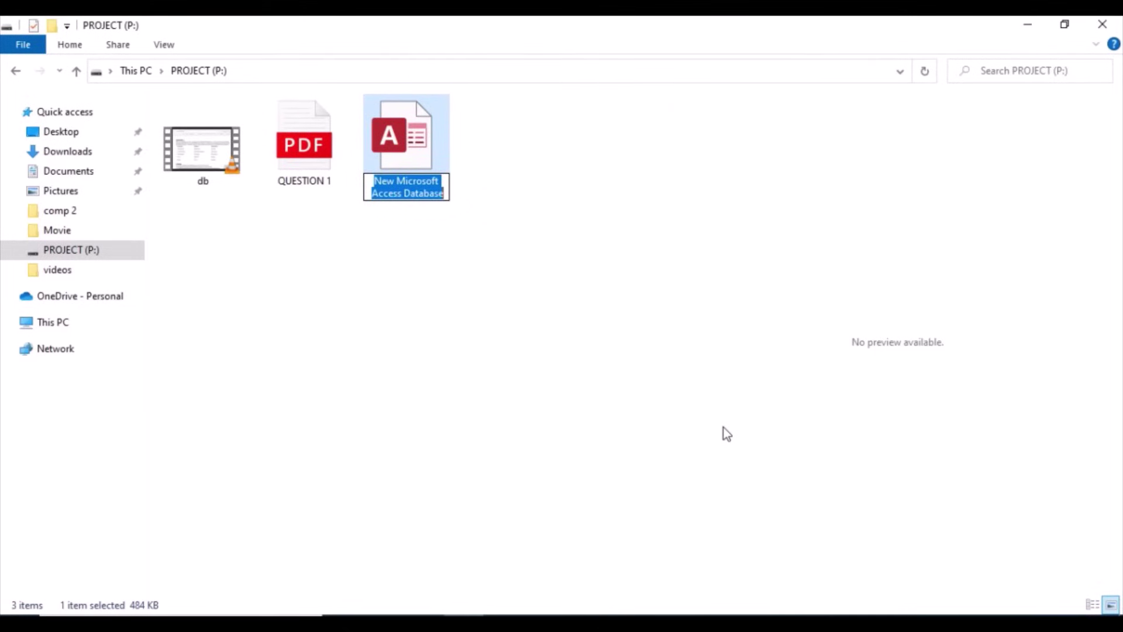
pyautogui.write('MIS')
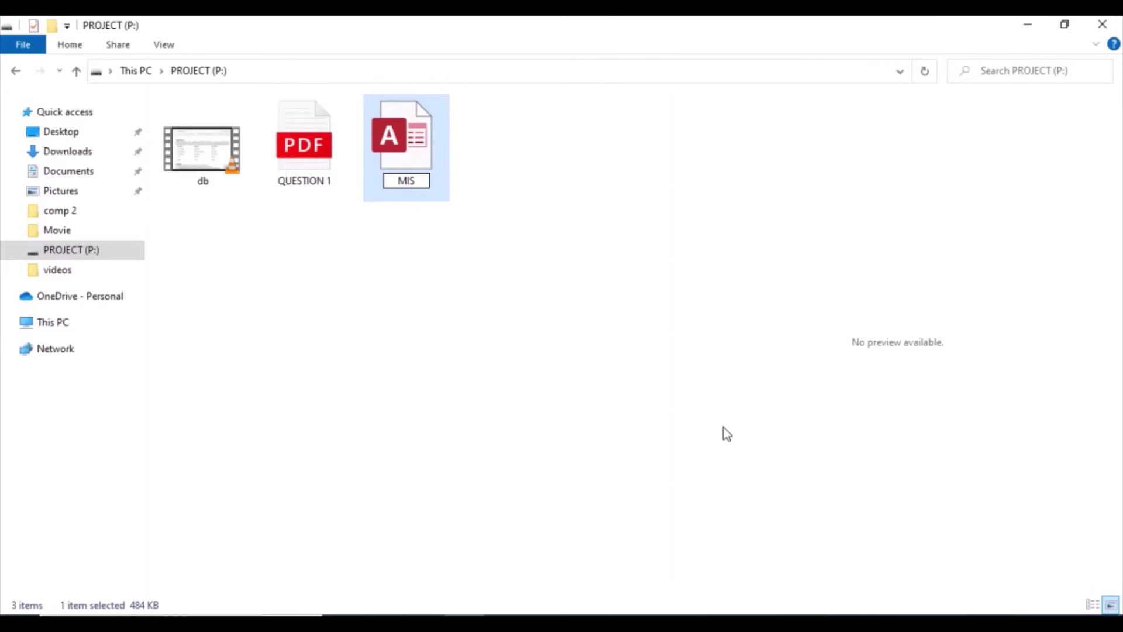
pyautogui.press('Return')
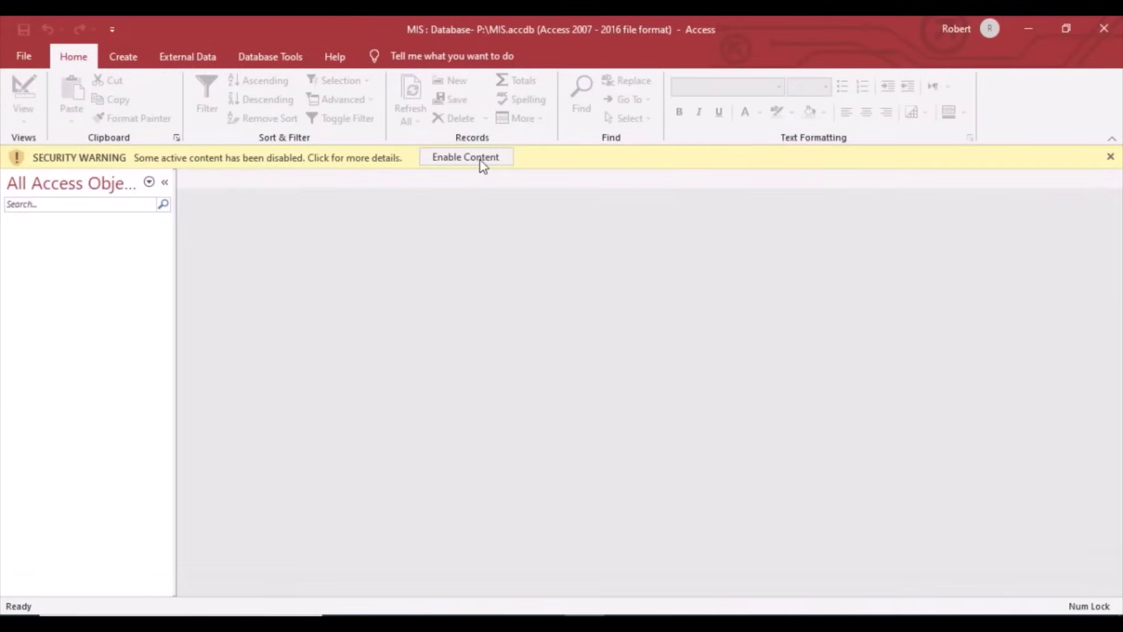
# Step: Enable the MIS database's content and mark 'create three relations' red in the PDF
pyautogui.click(474, 158)
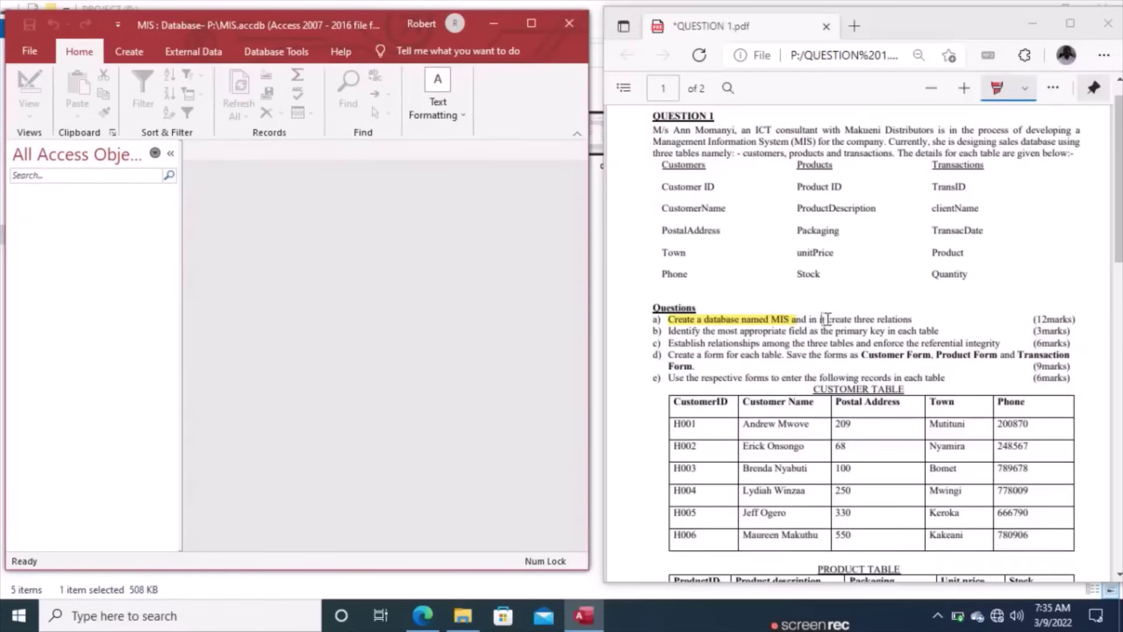
pyautogui.moveTo(832, 319); pyautogui.dragTo(914, 319)
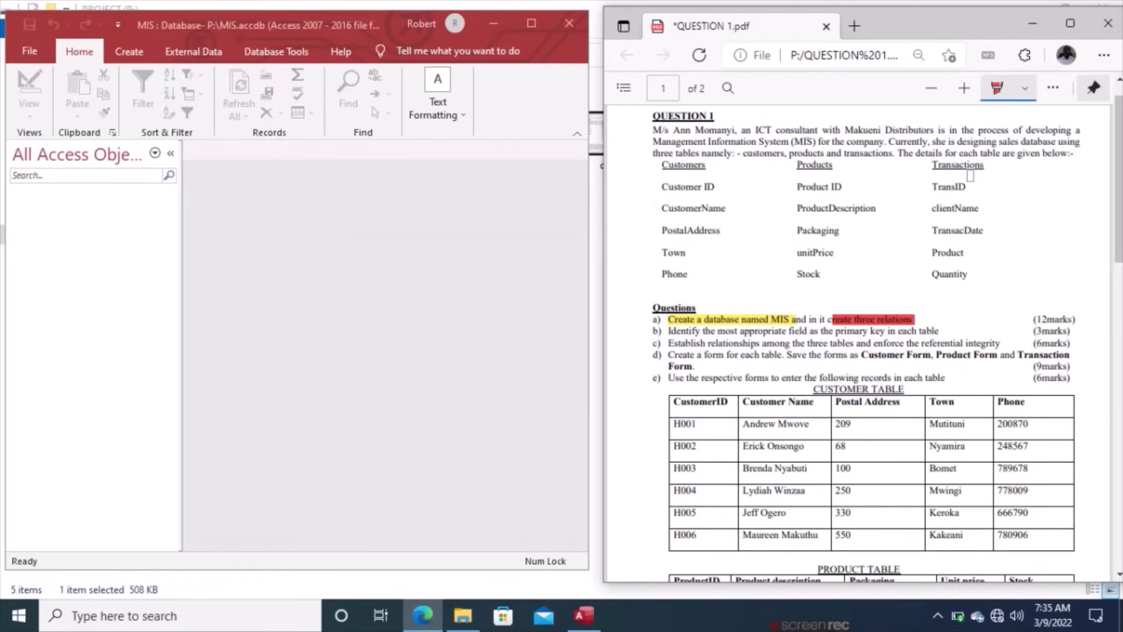
pyautogui.click(141, 55)
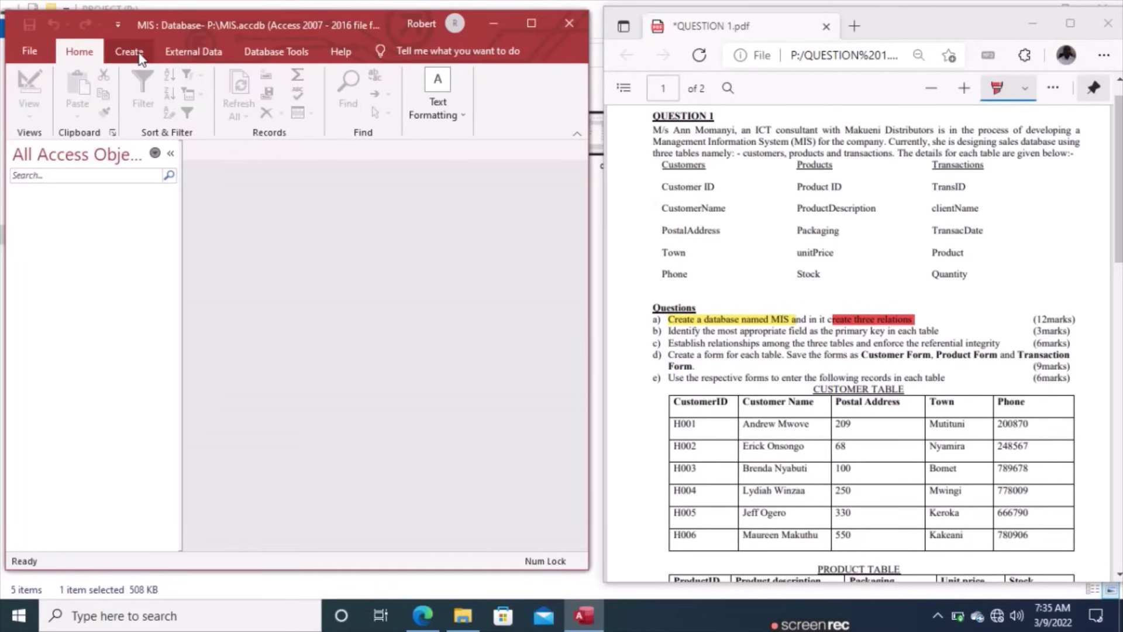
pyautogui.click(139, 53)
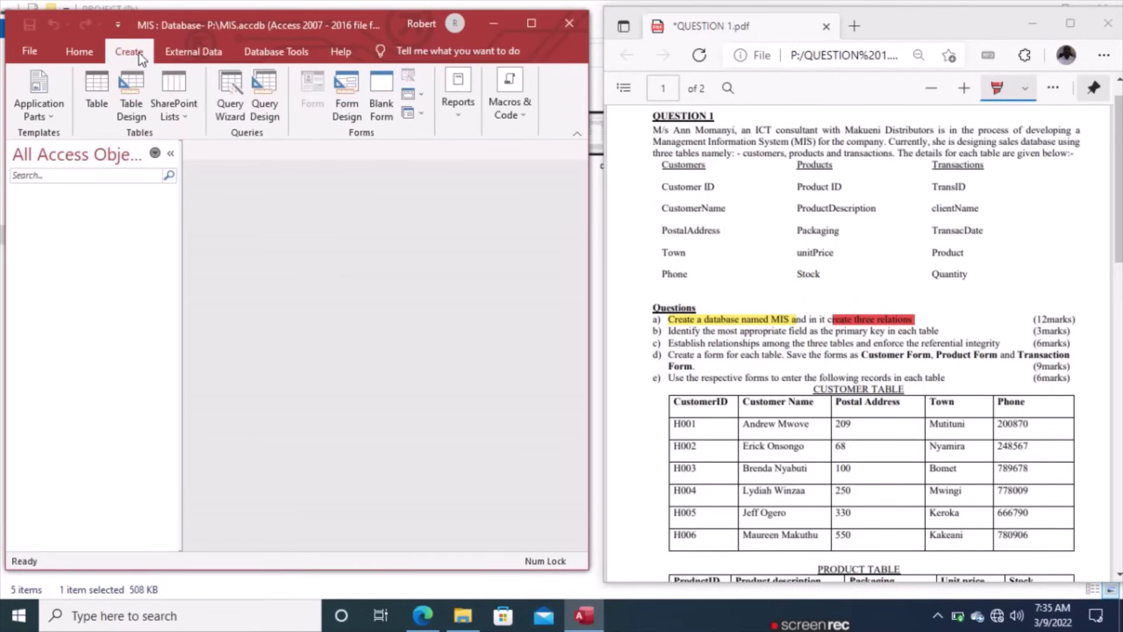
# Step: Start a new table with Customer ID, Customer Name, and Postal Address as a Number field
pyautogui.click(130, 87)
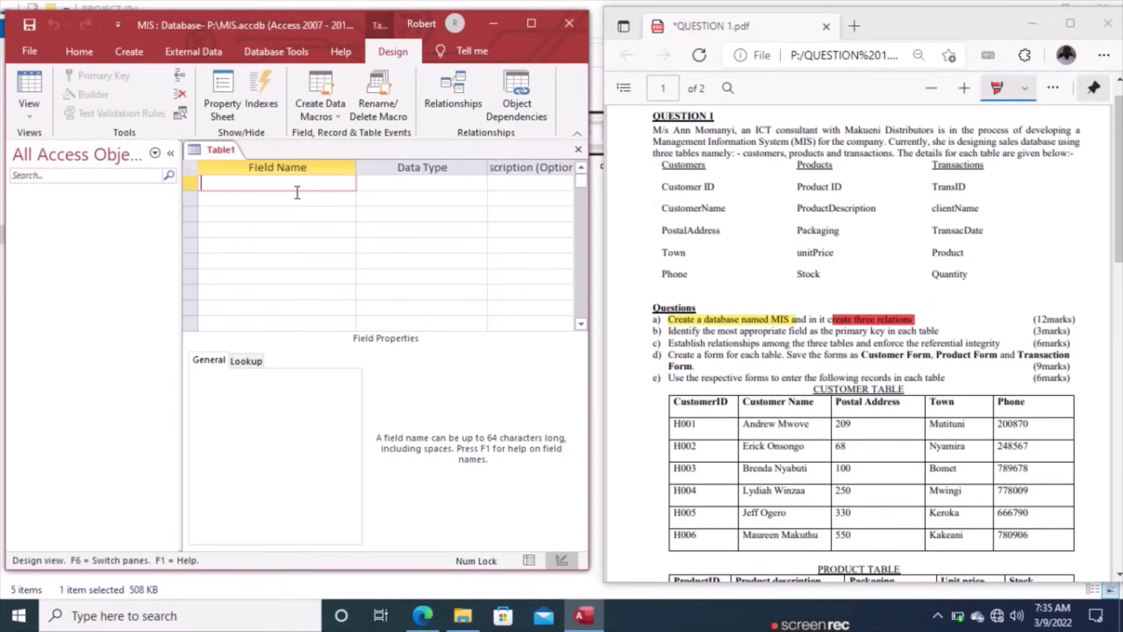
pyautogui.write('Customer ID')
pyautogui.press('Down')
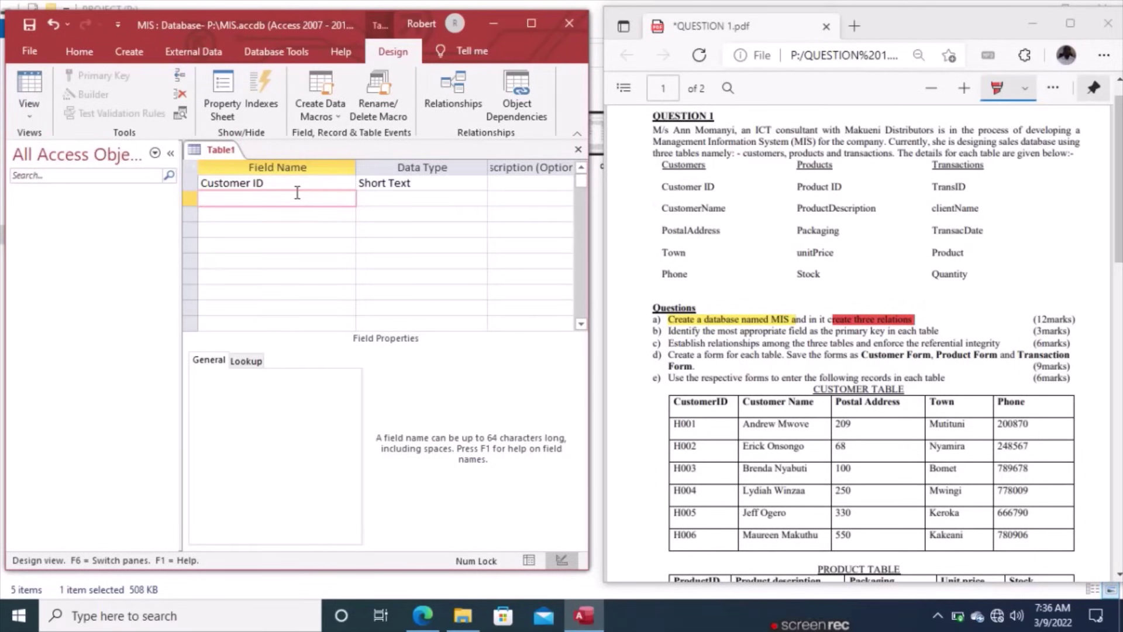
pyautogui.write('Custo')
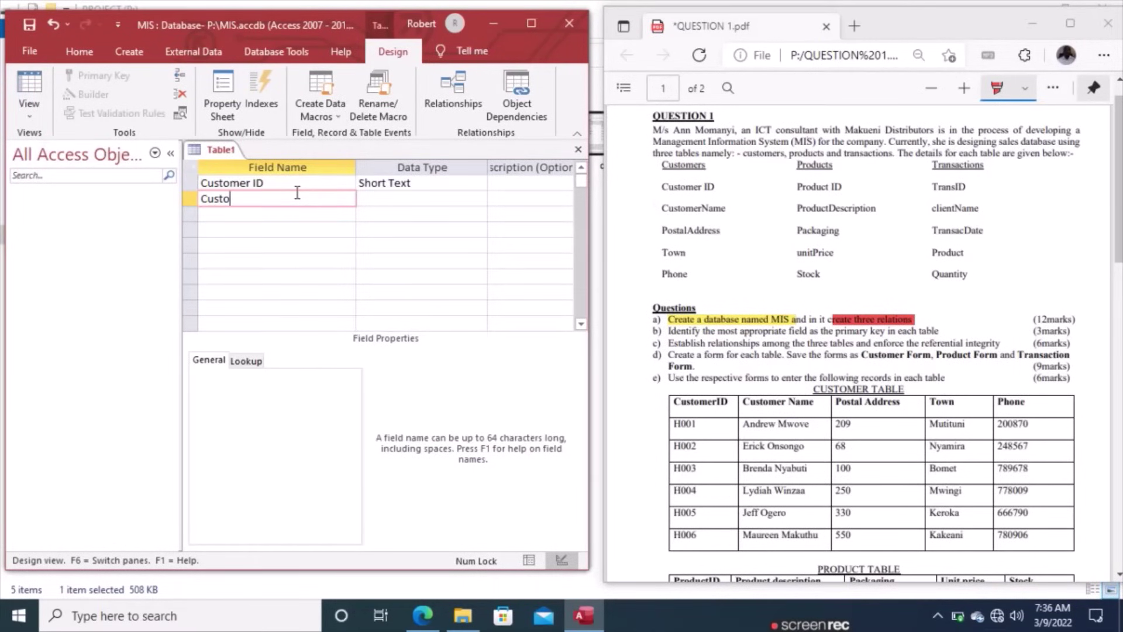
pyautogui.write('mer Name')
pyautogui.press('Down')
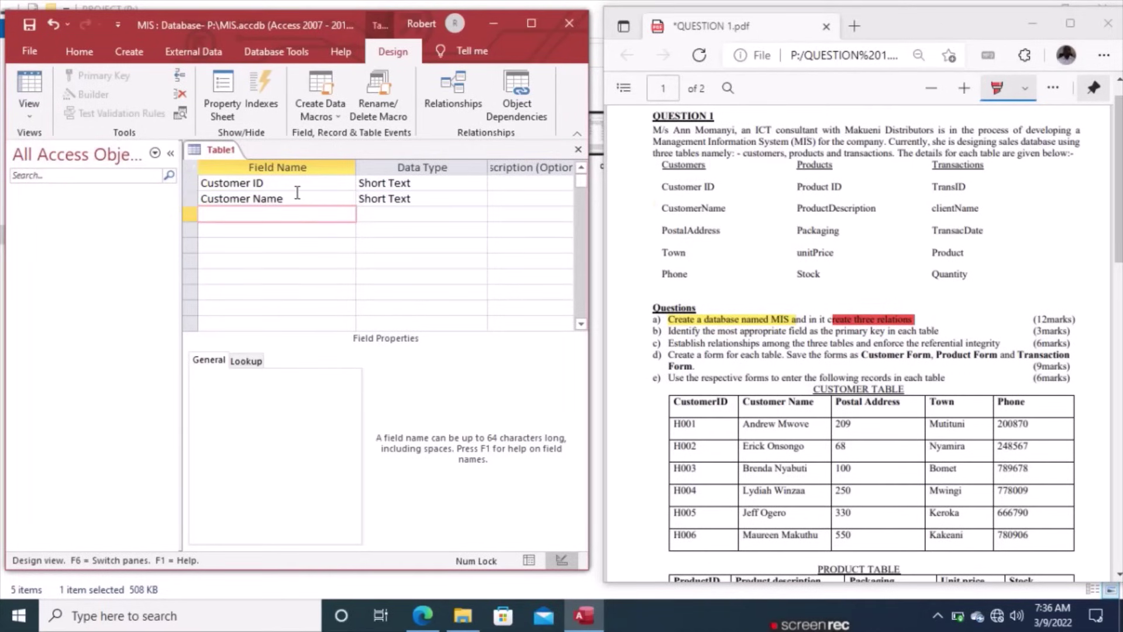
pyautogui.write('Postal Address')
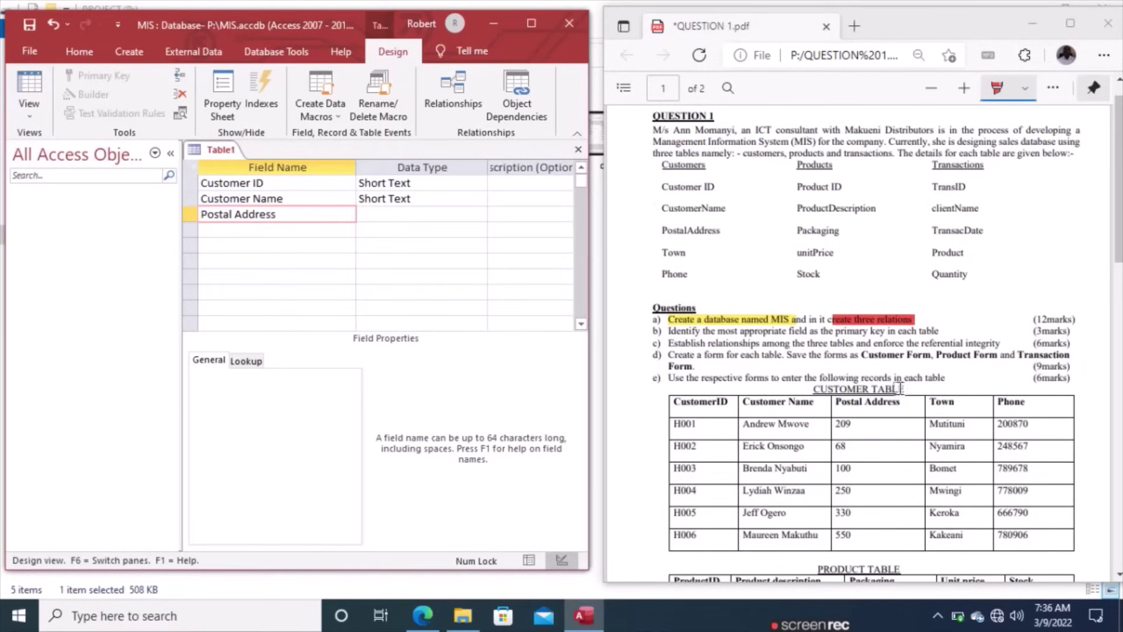
pyautogui.click(407, 214)
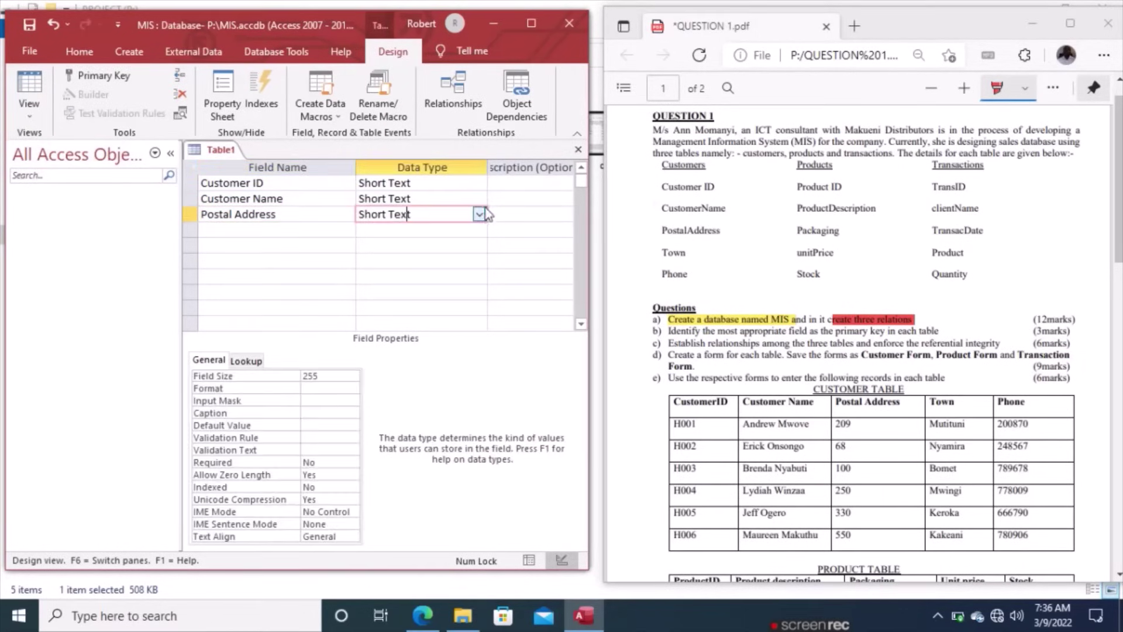
pyautogui.click(480, 214)
pyautogui.click(454, 260)
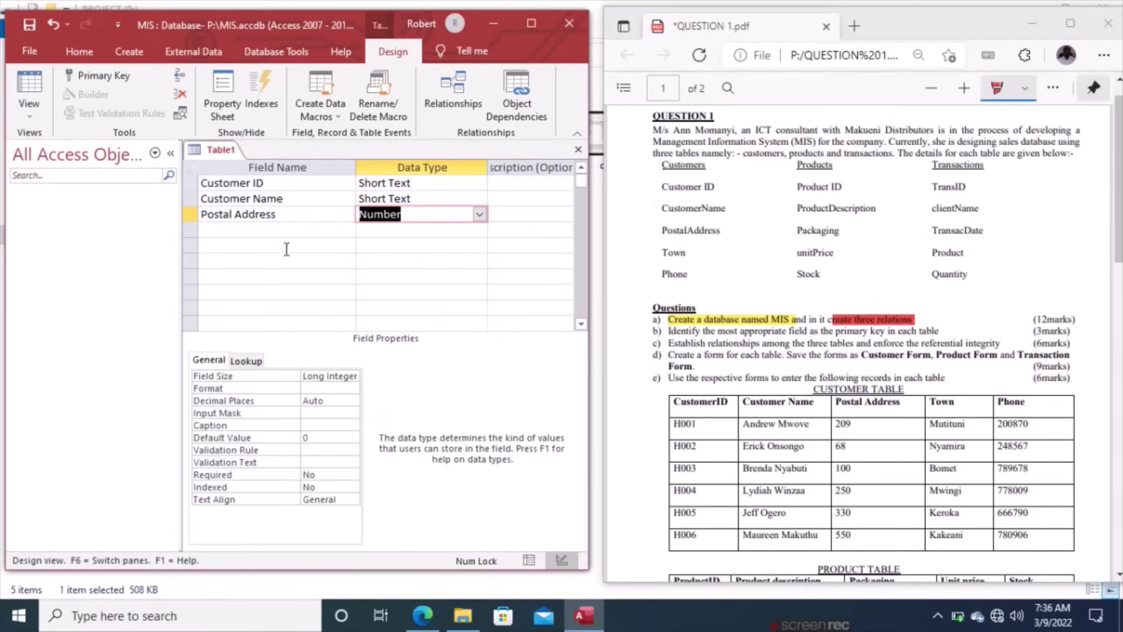
pyautogui.click(275, 234)
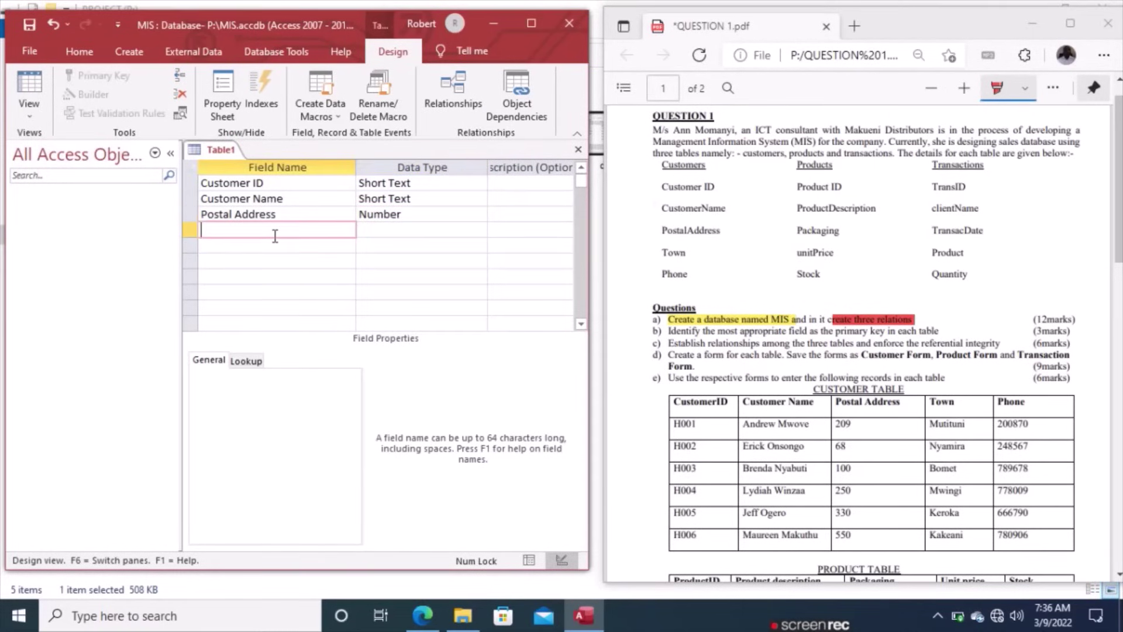
# Step: Add a Town text field and a Phone Number field, and highlight the primary key question
pyautogui.write('Town')
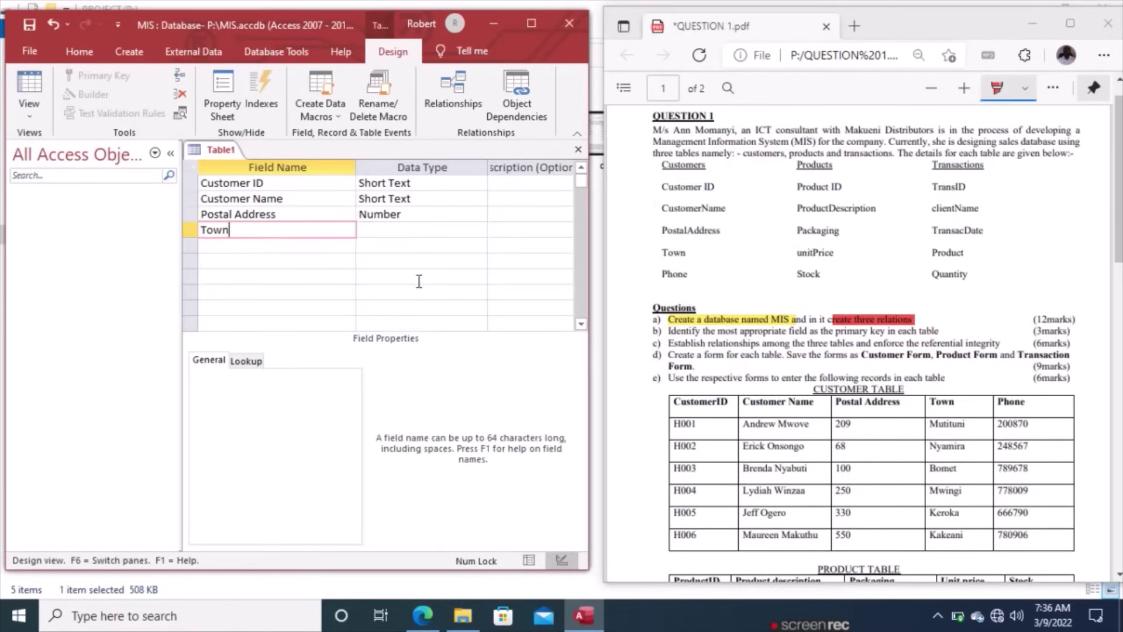
pyautogui.click(266, 247)
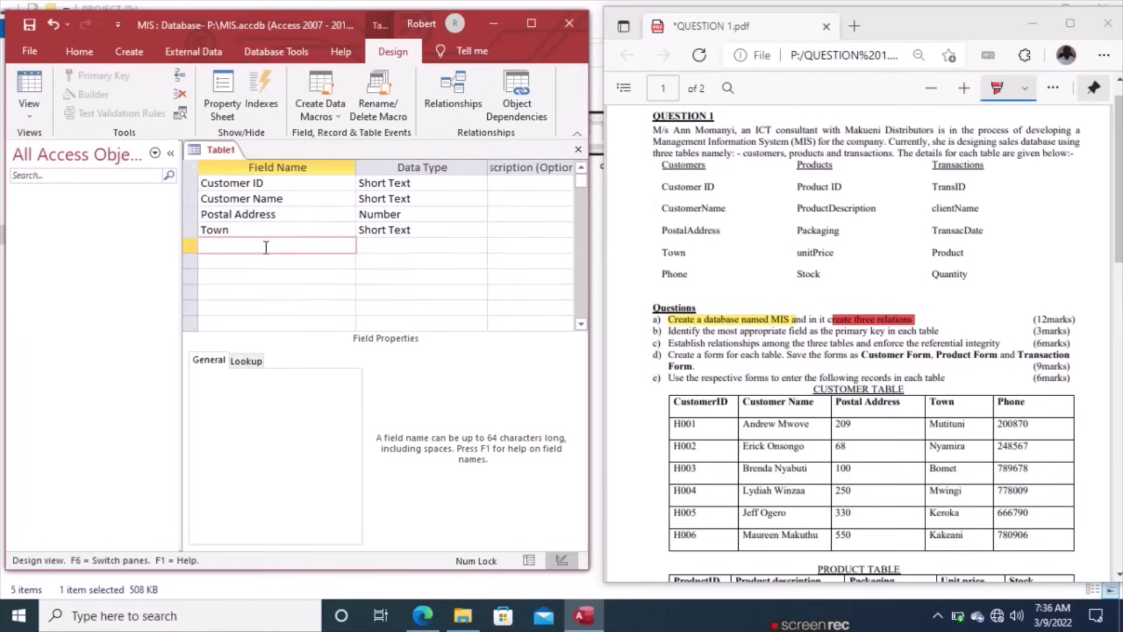
pyautogui.write('one')
pyautogui.click(370, 247)
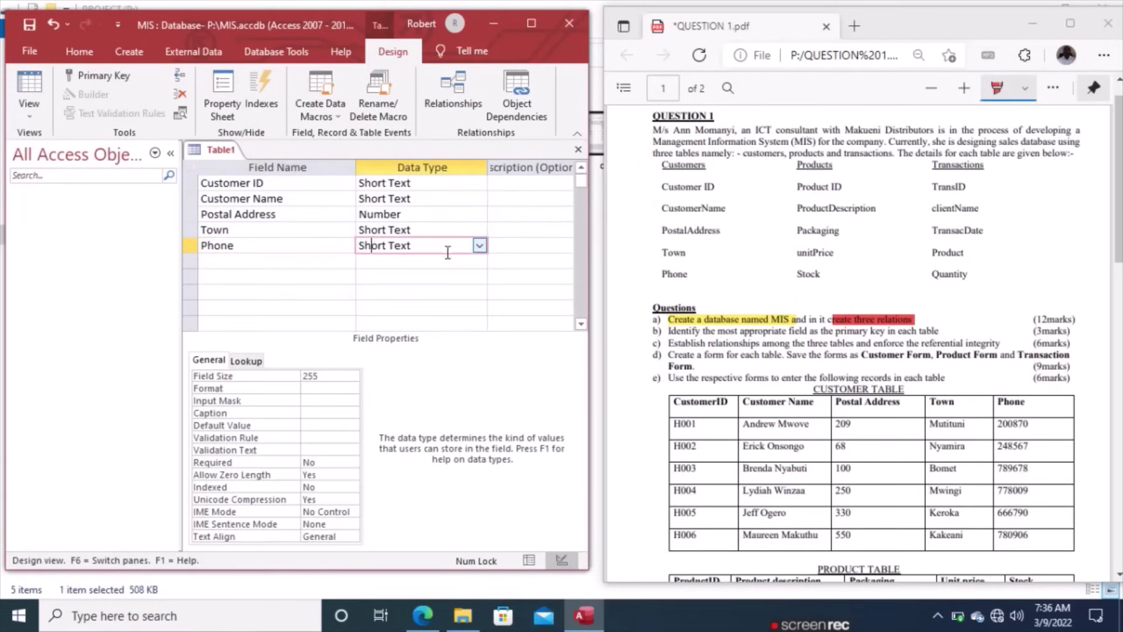
pyautogui.click(479, 246)
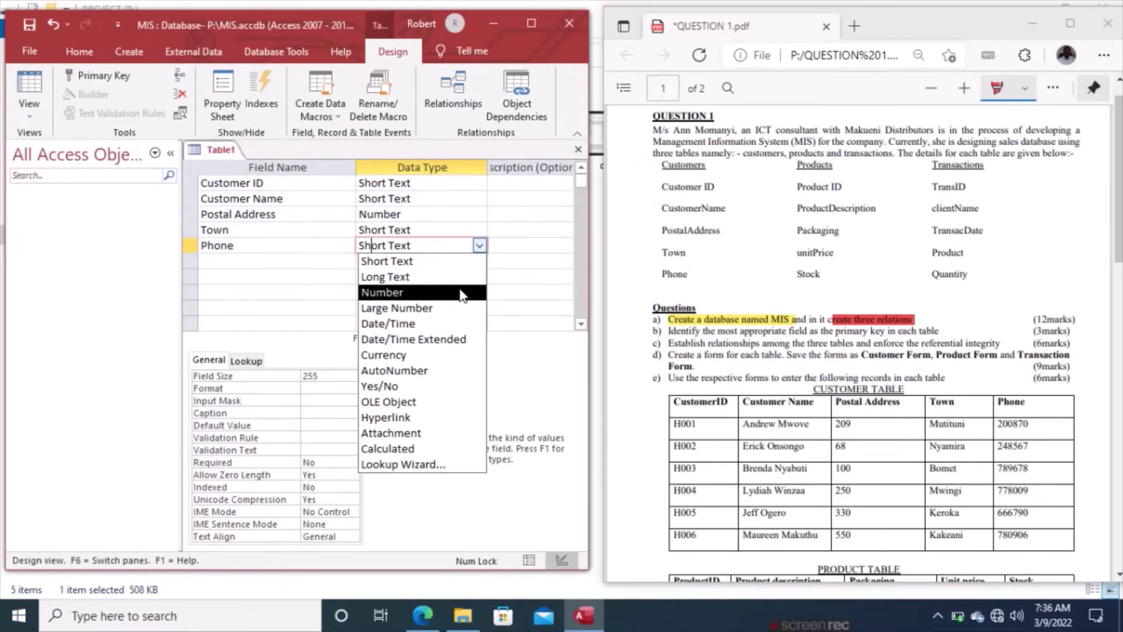
pyautogui.click(462, 294)
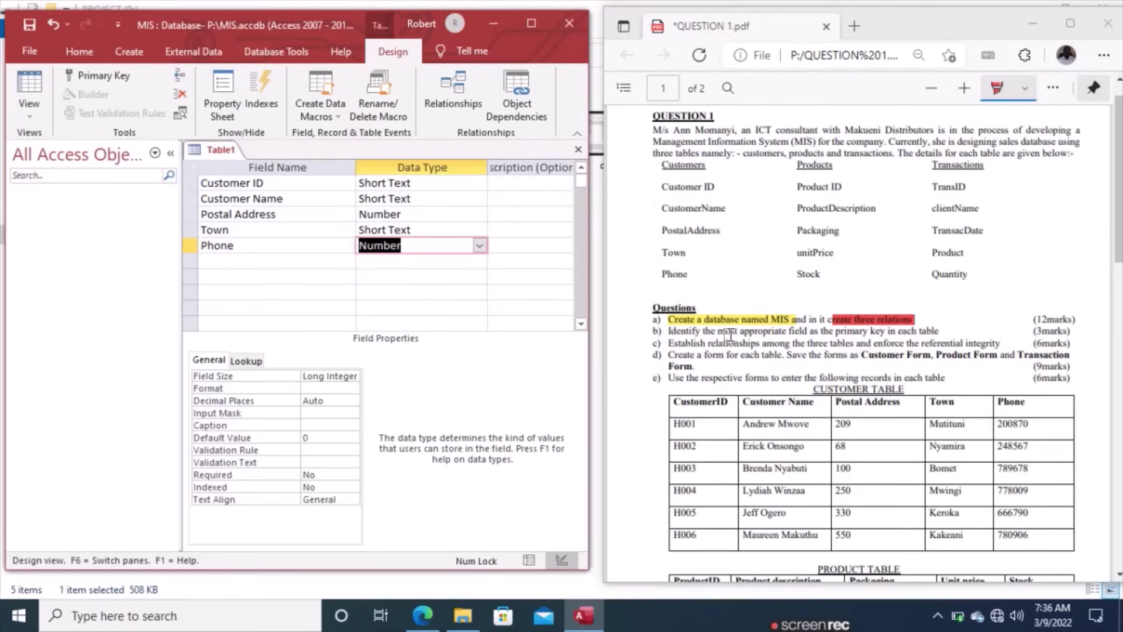
pyautogui.moveTo(836, 332); pyautogui.dragTo(898, 332)
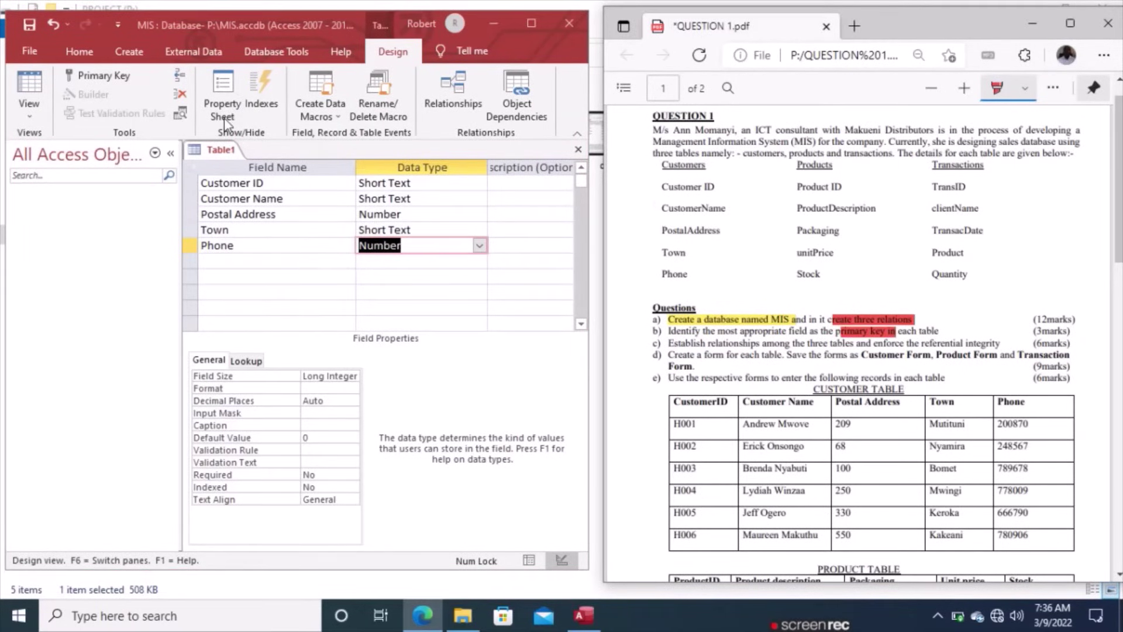
pyautogui.click(187, 184)
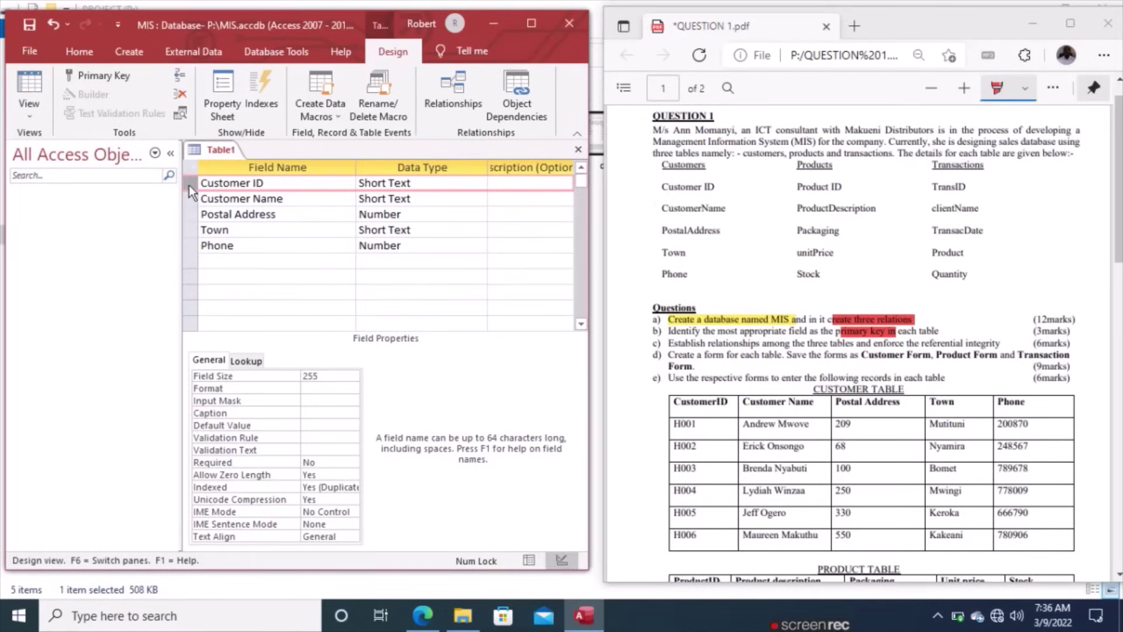
# Step: Set Customer ID as the primary key and save the table as Customers
pyautogui.rightClick(188, 185)
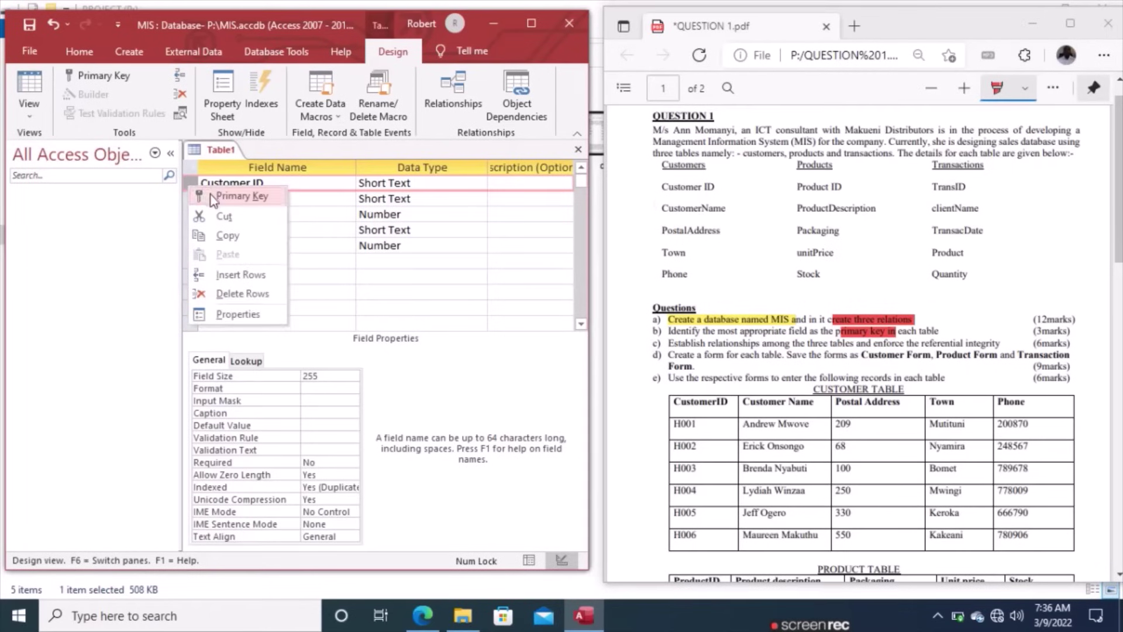
pyautogui.click(241, 196)
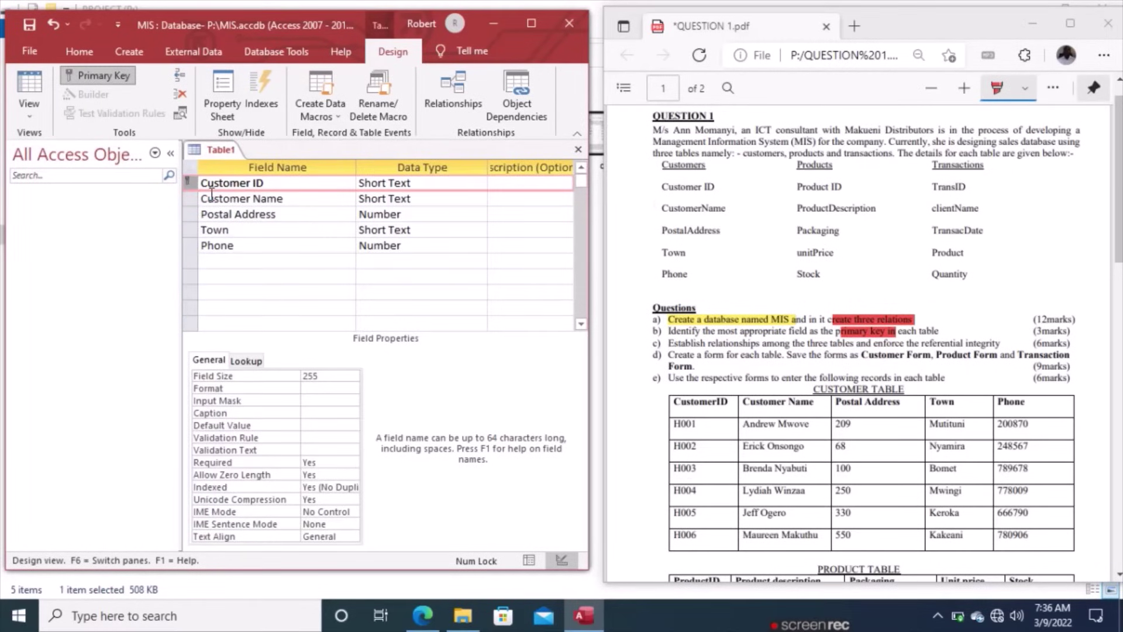
pyautogui.click(28, 27)
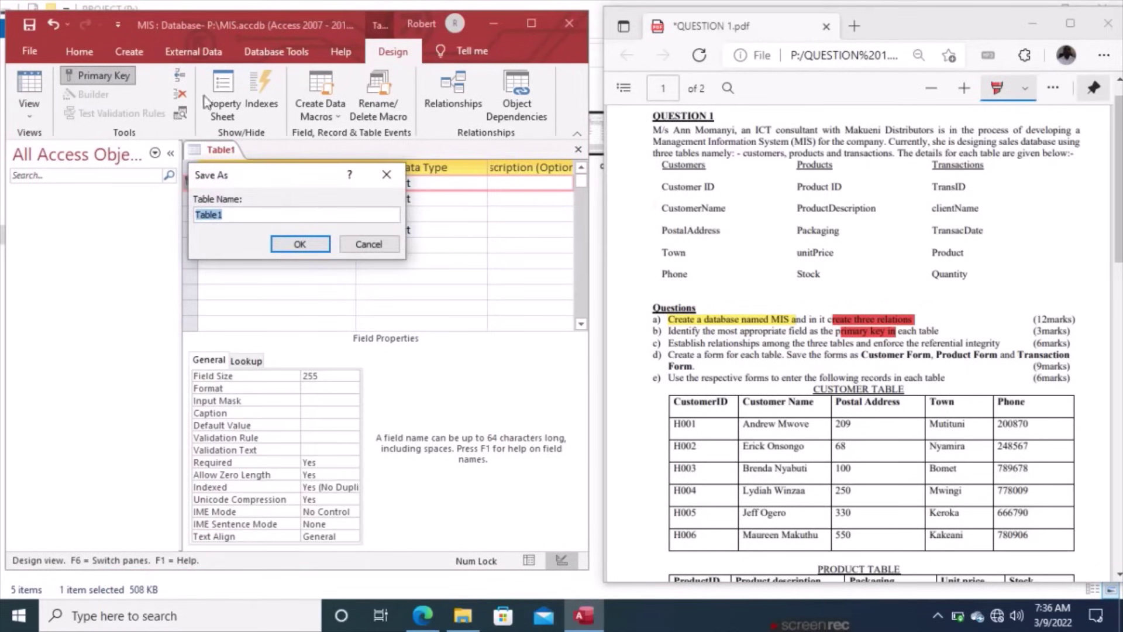
pyautogui.write('Customers')
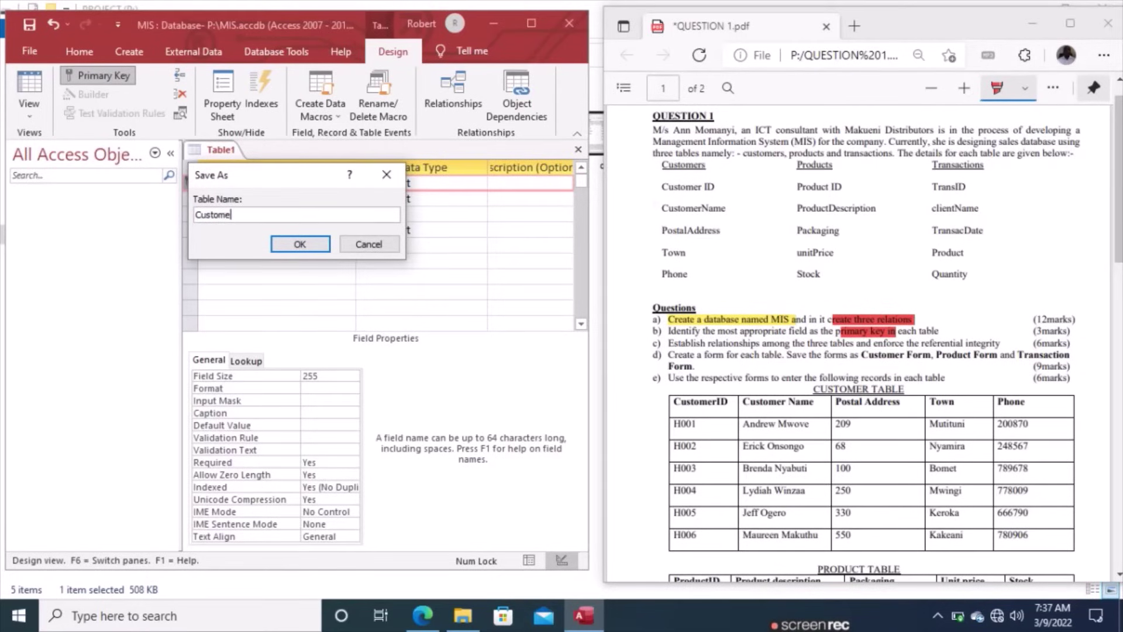
pyautogui.click(314, 245)
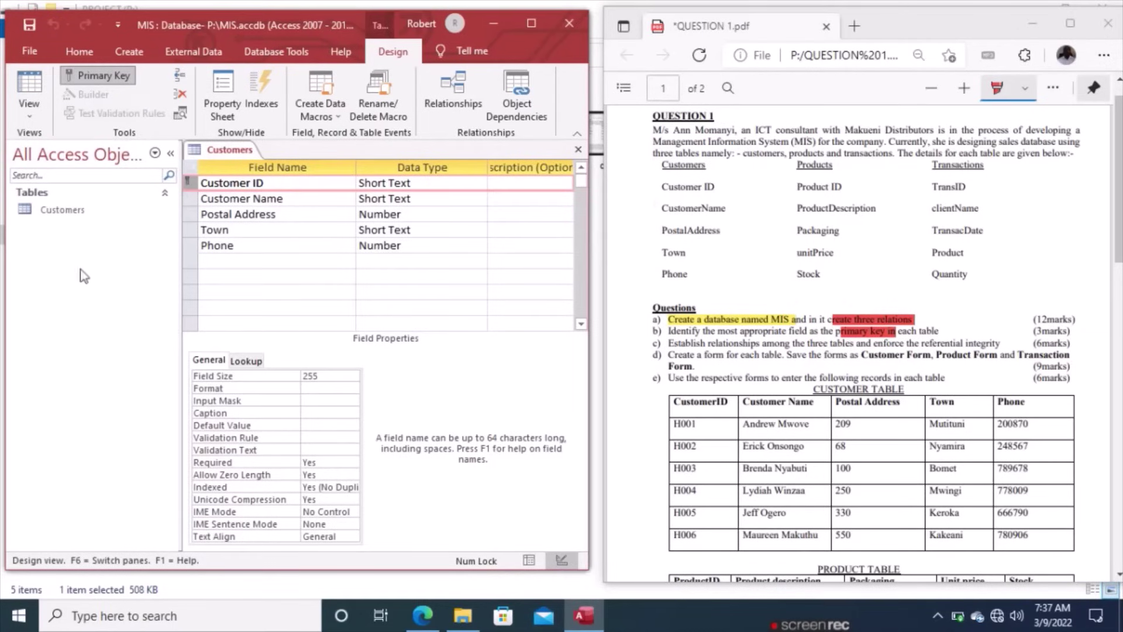
pyautogui.click(129, 54)
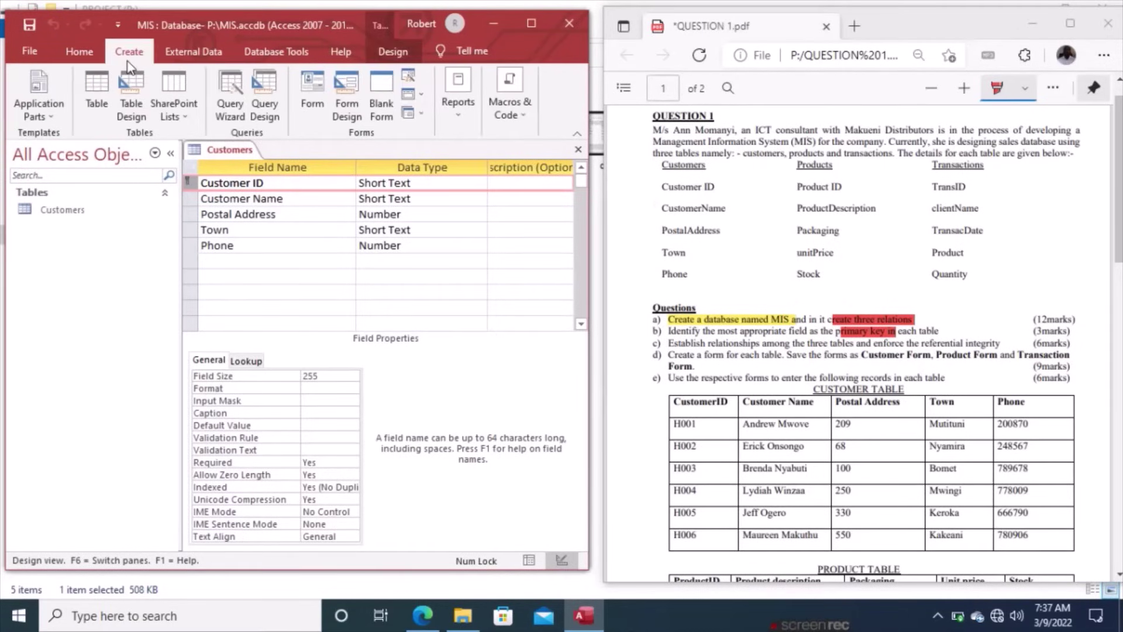
# Step: Build the Products table (Product ID through Stock, Unit Price as Currency) and the Transaction table
pyautogui.click(134, 93)
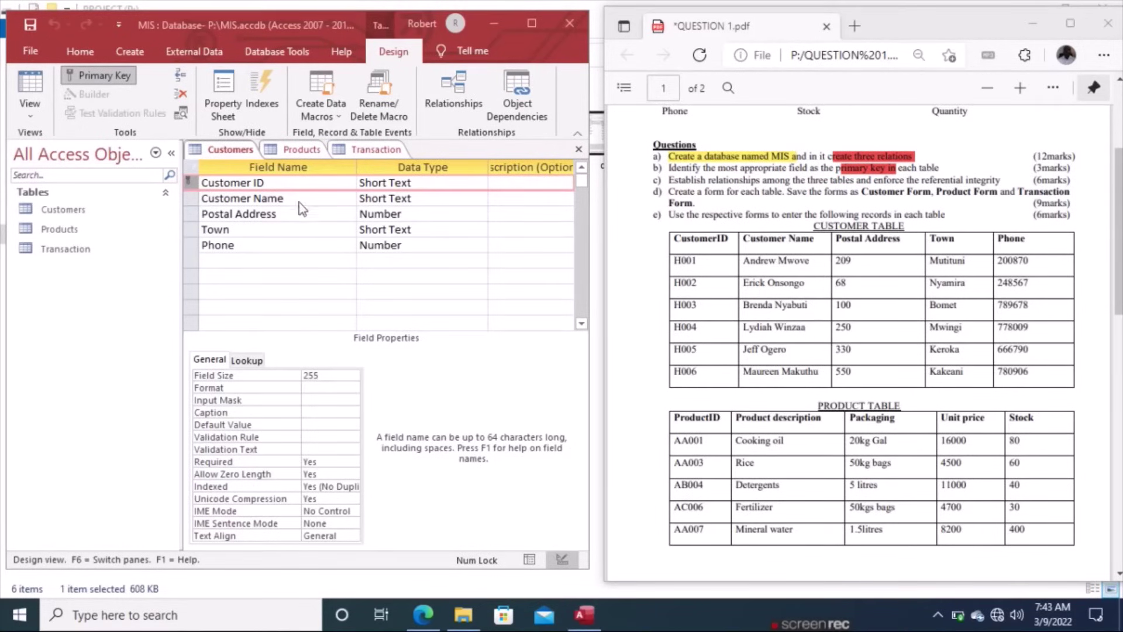
pyautogui.click(283, 149)
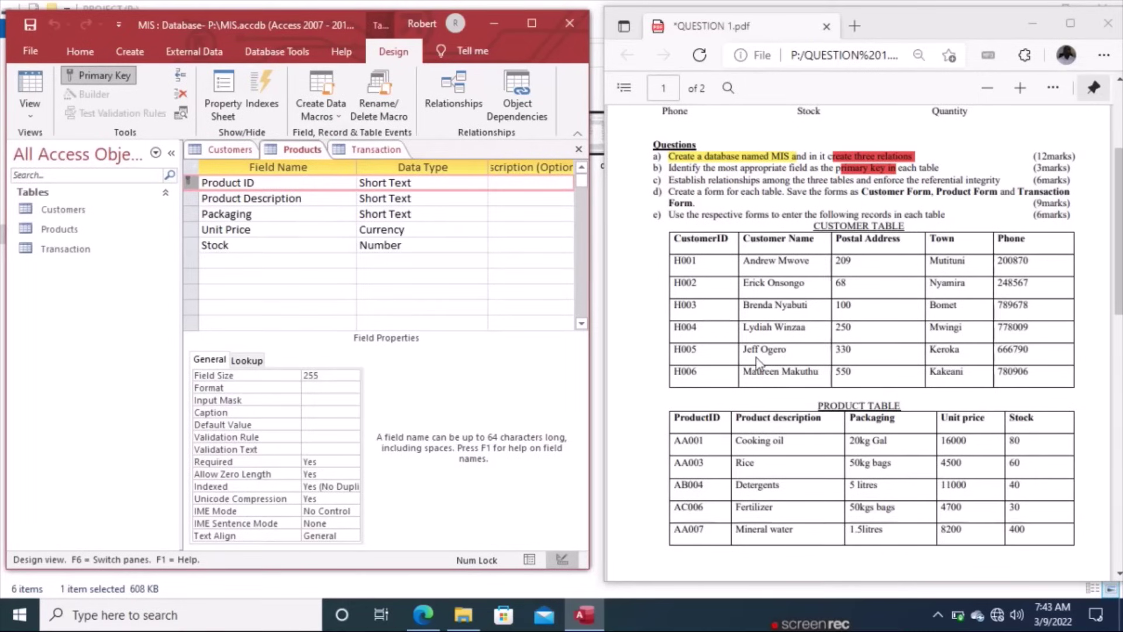
# Step: Review the Transaction design: CustomerID, Client Name, TranscDate, Products and Quantity as Number
pyautogui.click(382, 148)
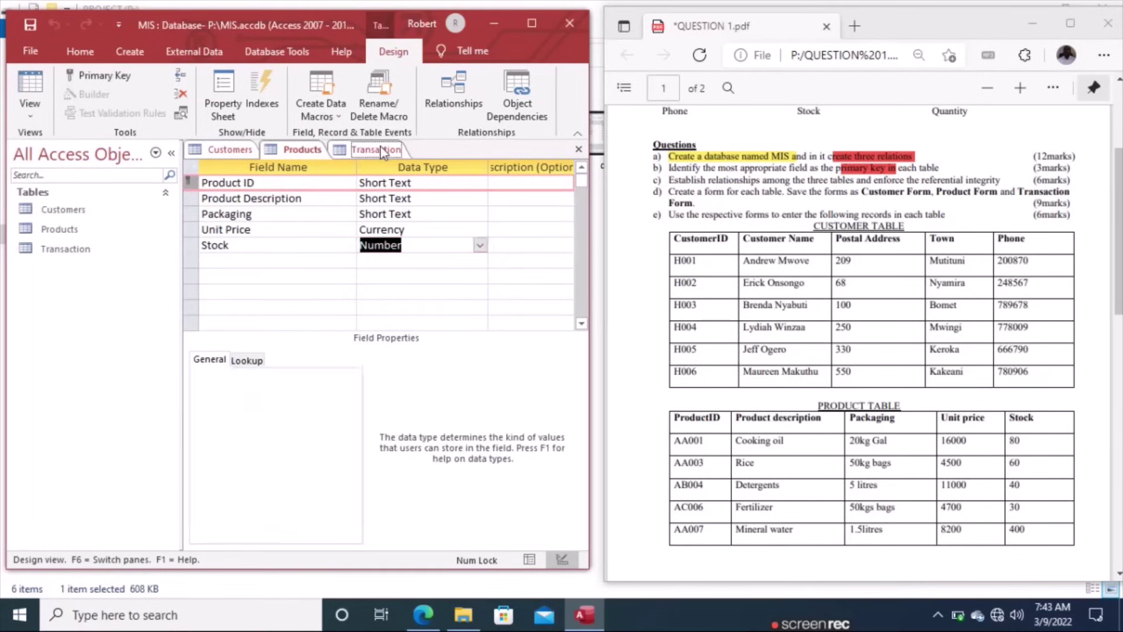
pyautogui.scroll(-3, 864, 249)
pyautogui.scroll(-5, 864, 293)
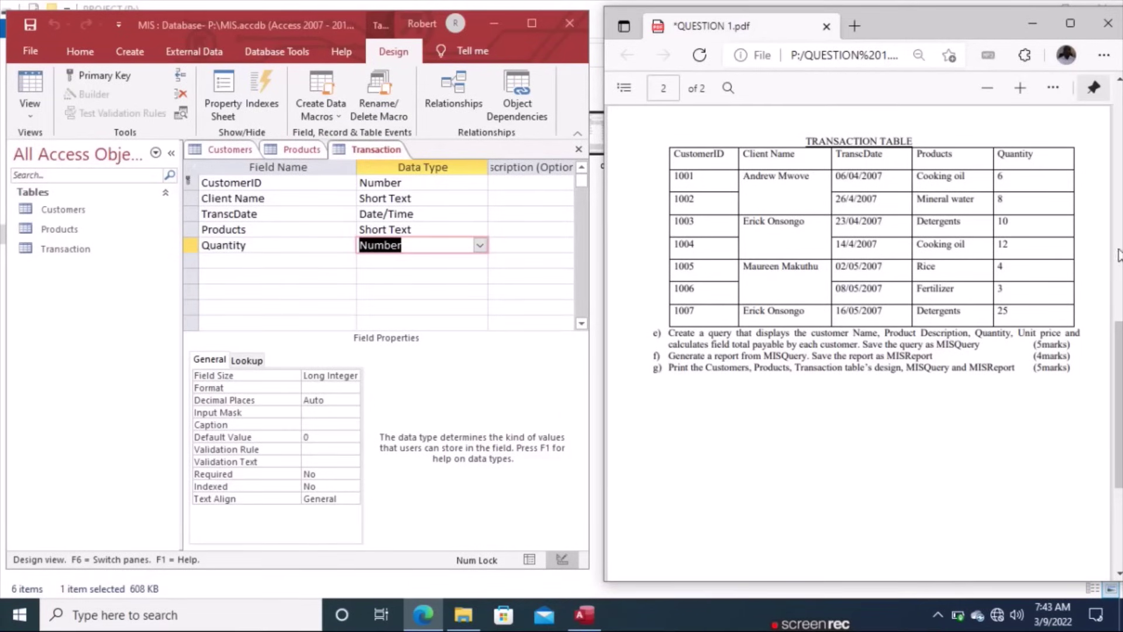
pyautogui.scroll(10, 1118, 255)
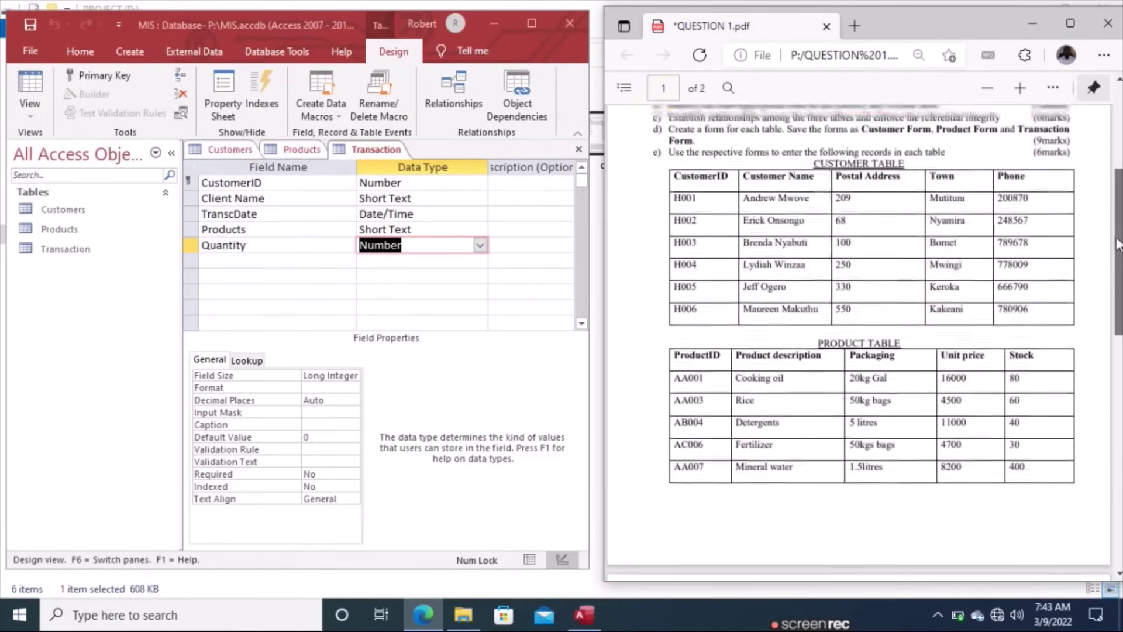
# Step: Highlight question c) on relationships among the three tables in blue in the PDF
pyautogui.scroll(2, 1118, 244)
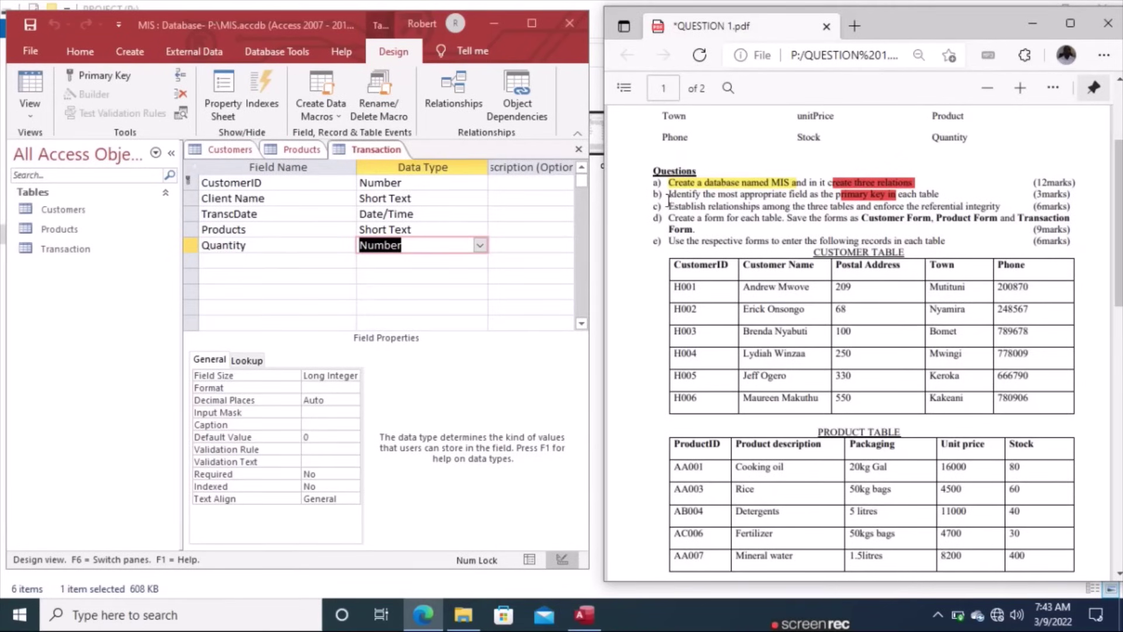
pyautogui.moveTo(670, 208); pyautogui.dragTo(1001, 203)
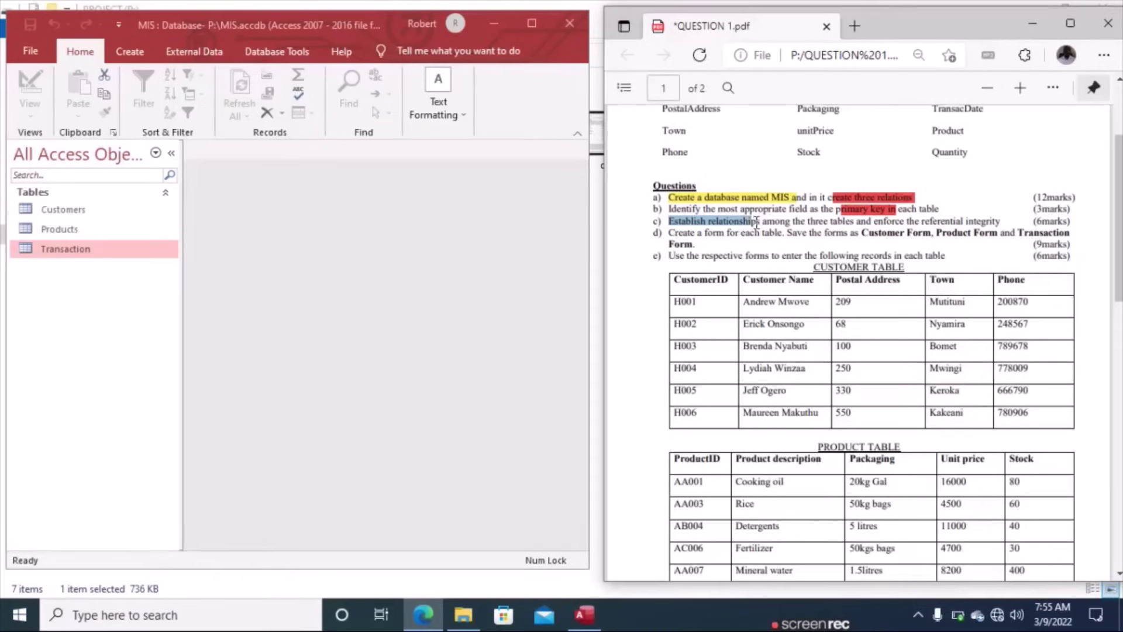
pyautogui.moveTo(757, 221); pyautogui.dragTo(949, 223)
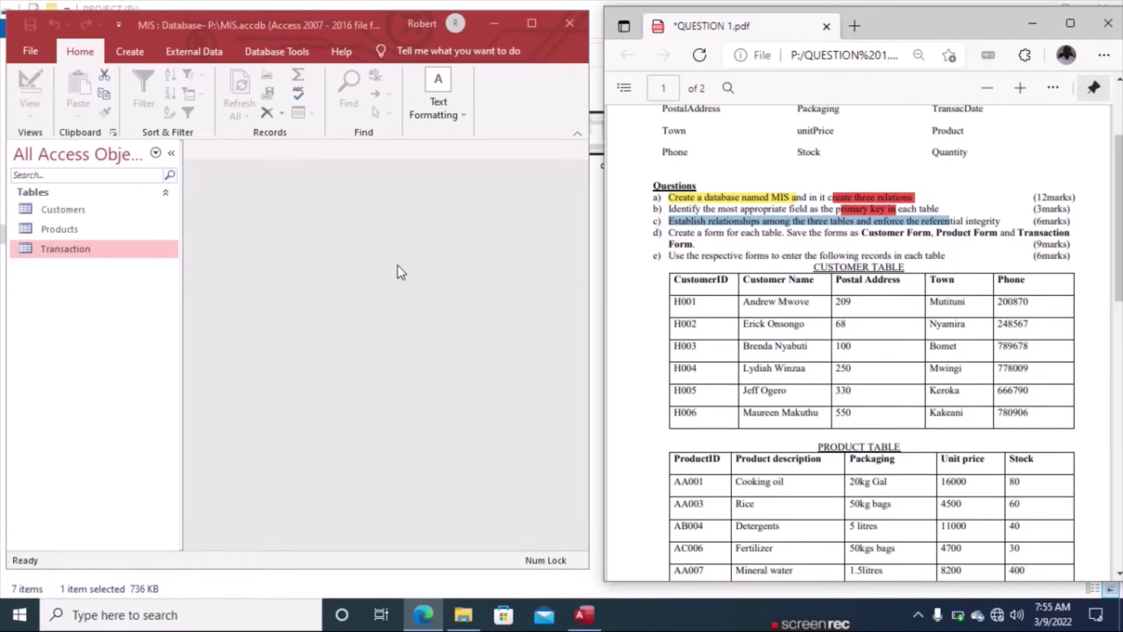
# Step: Open the Relationships window from Database Tools and move the Show Table picker aside
pyautogui.click(358, 286)
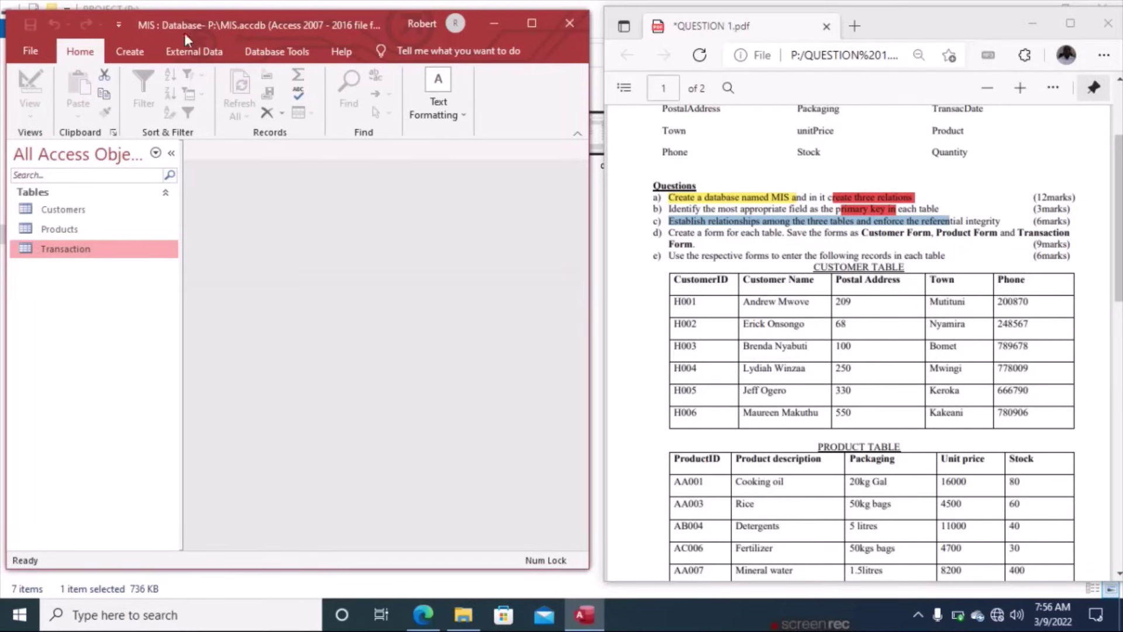
pyautogui.click(273, 58)
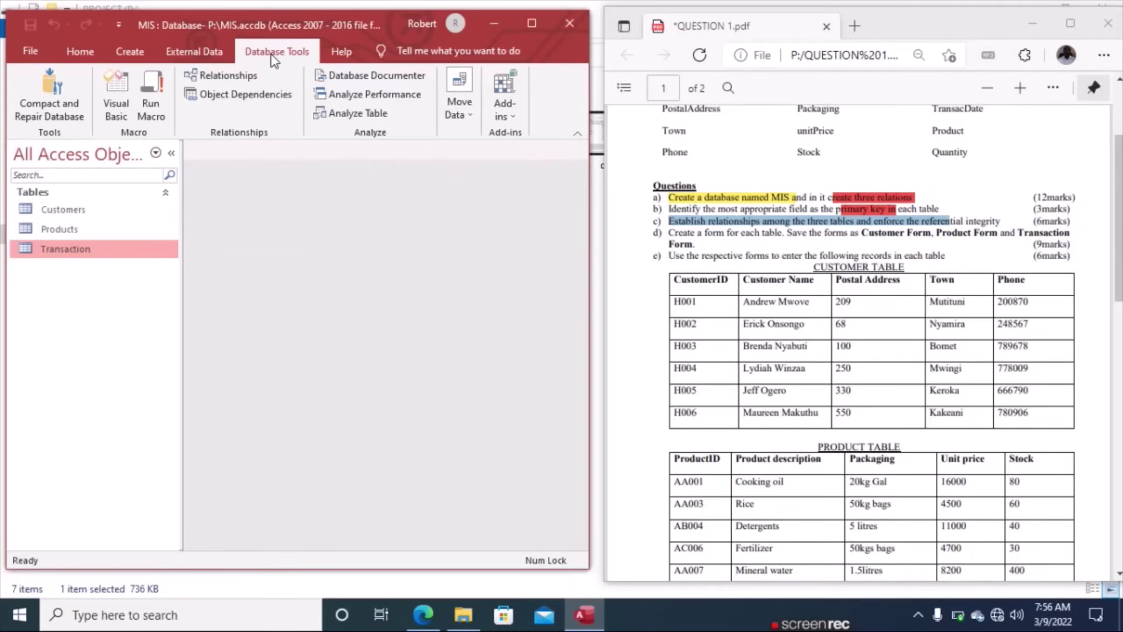
pyautogui.click(225, 78)
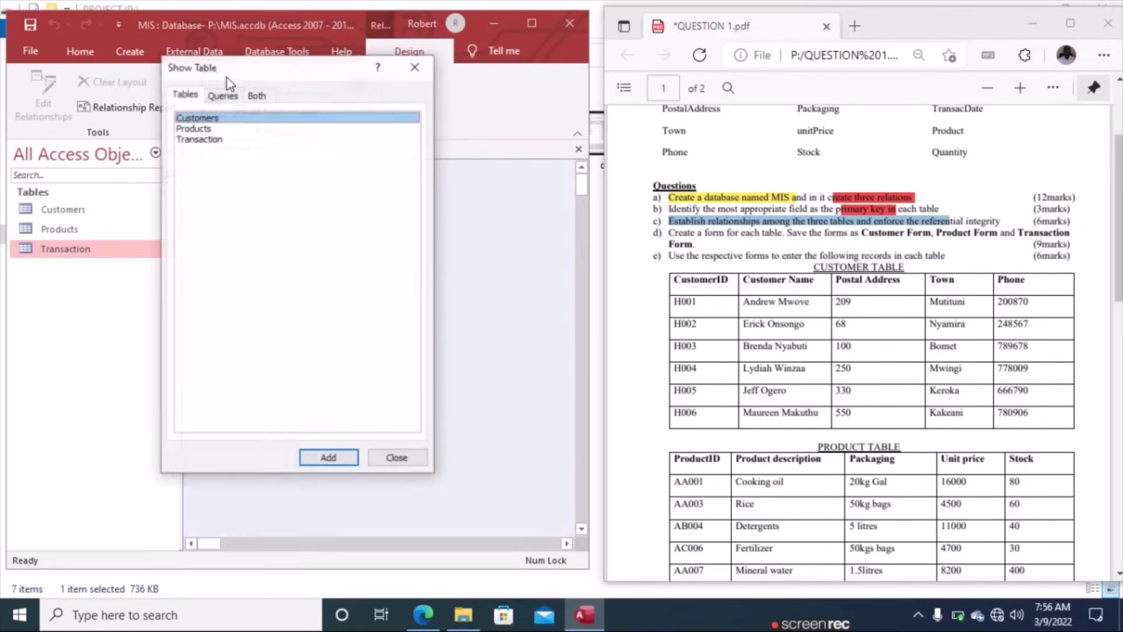
pyautogui.moveTo(276, 66); pyautogui.dragTo(291, 233)
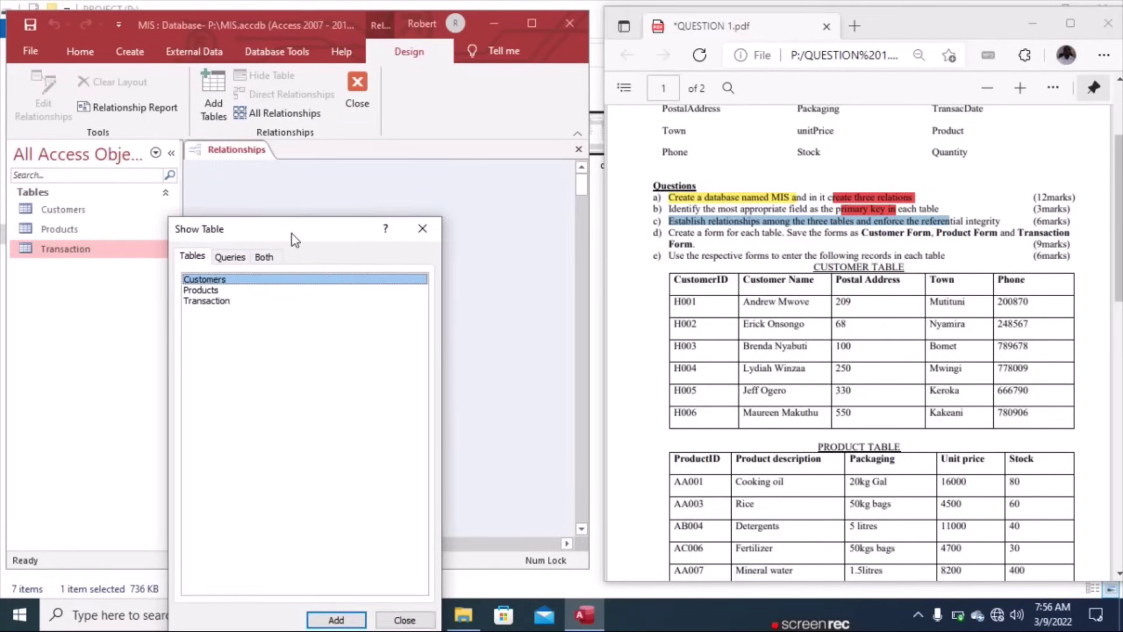
# Step: Add the Customers, Products and Transaction tables, placing Transaction below between the other two
pyautogui.click(337, 619)
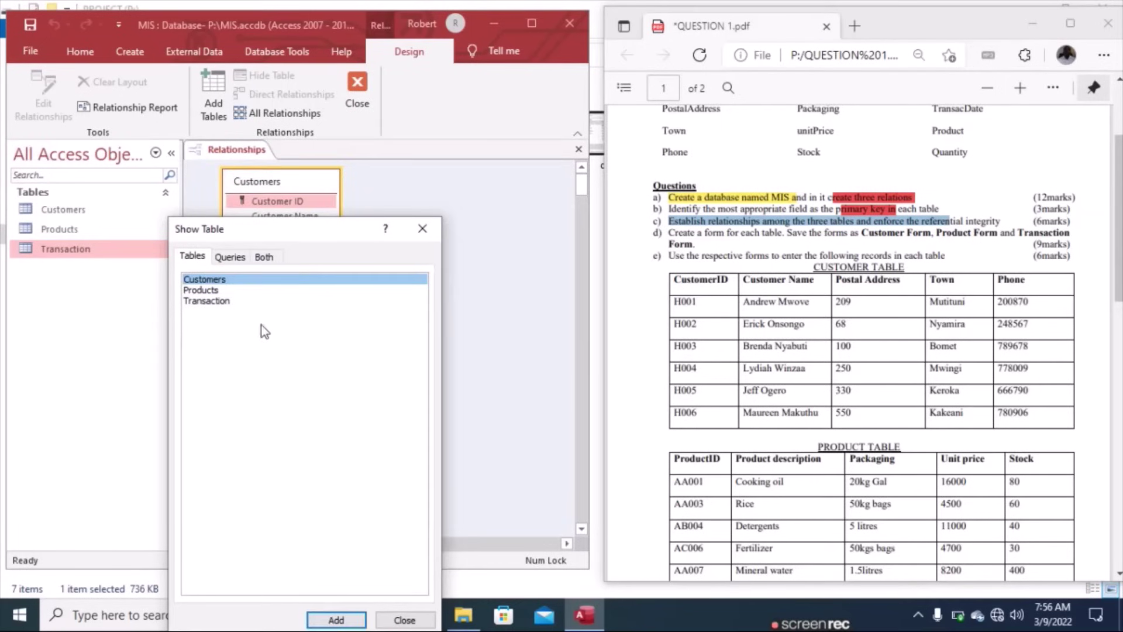
pyautogui.click(222, 291)
pyautogui.click(336, 618)
pyautogui.click(221, 302)
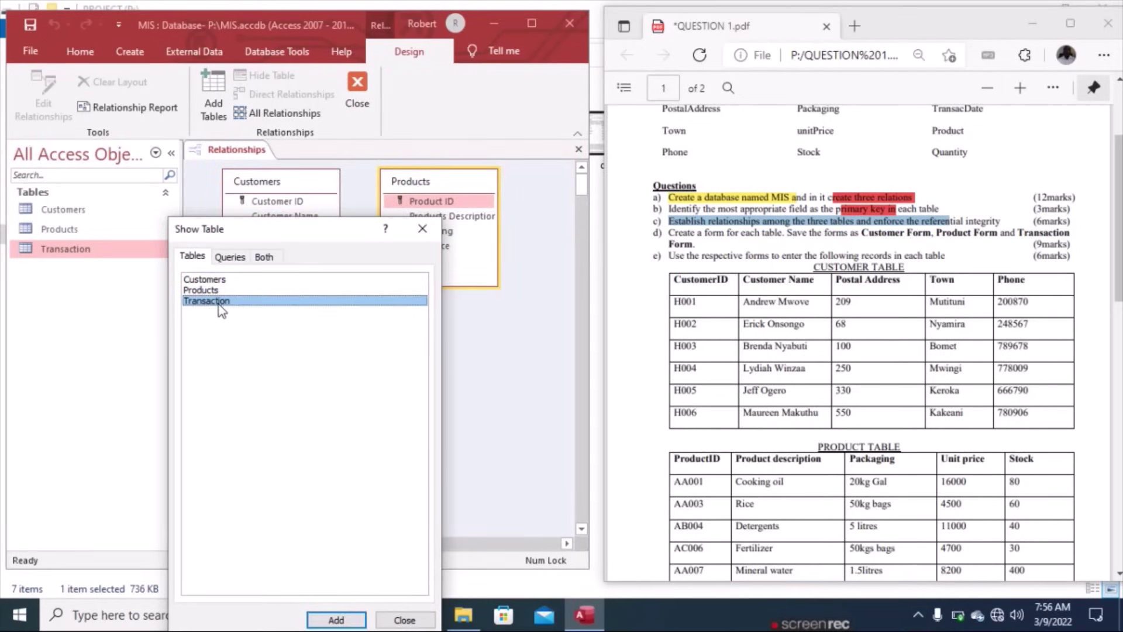
pyautogui.click(333, 619)
pyautogui.click(383, 620)
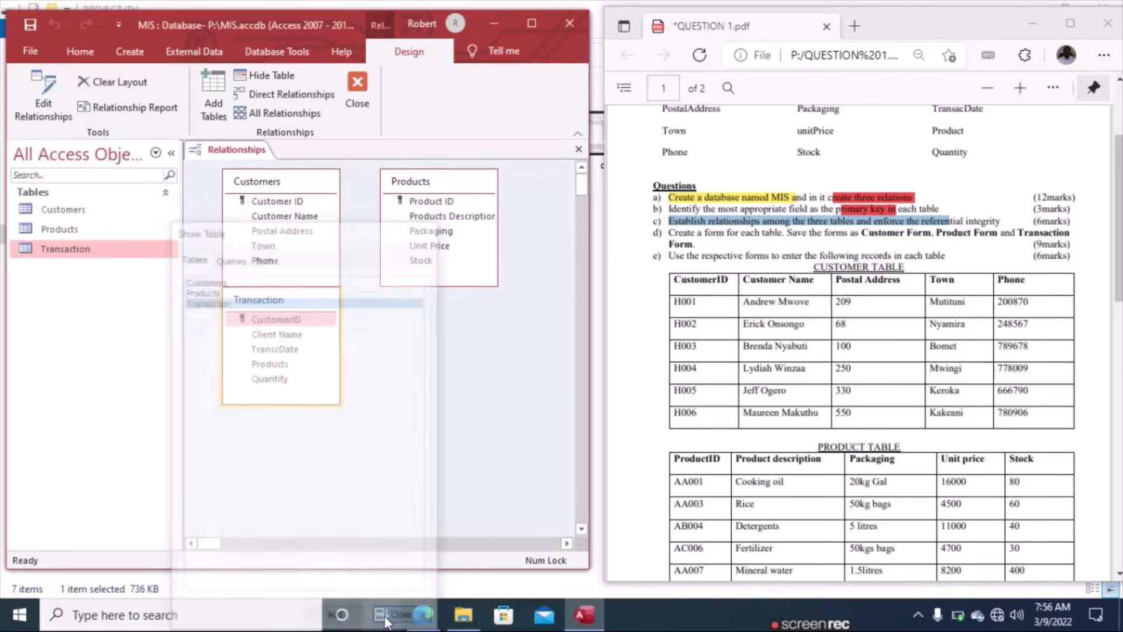
pyautogui.moveTo(310, 297); pyautogui.dragTo(406, 343)
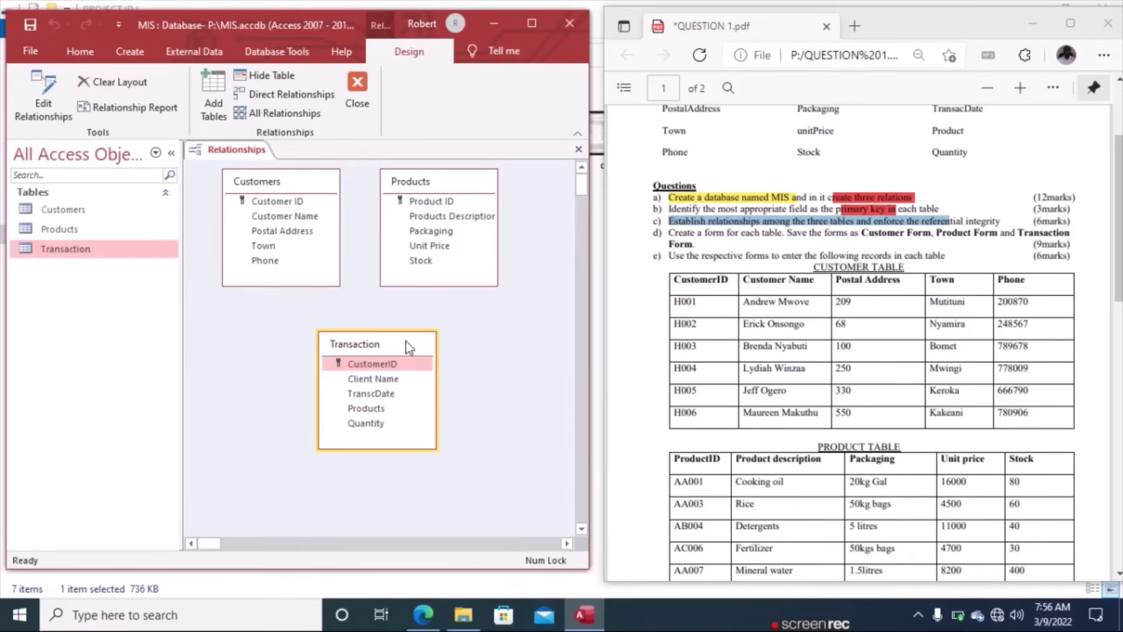
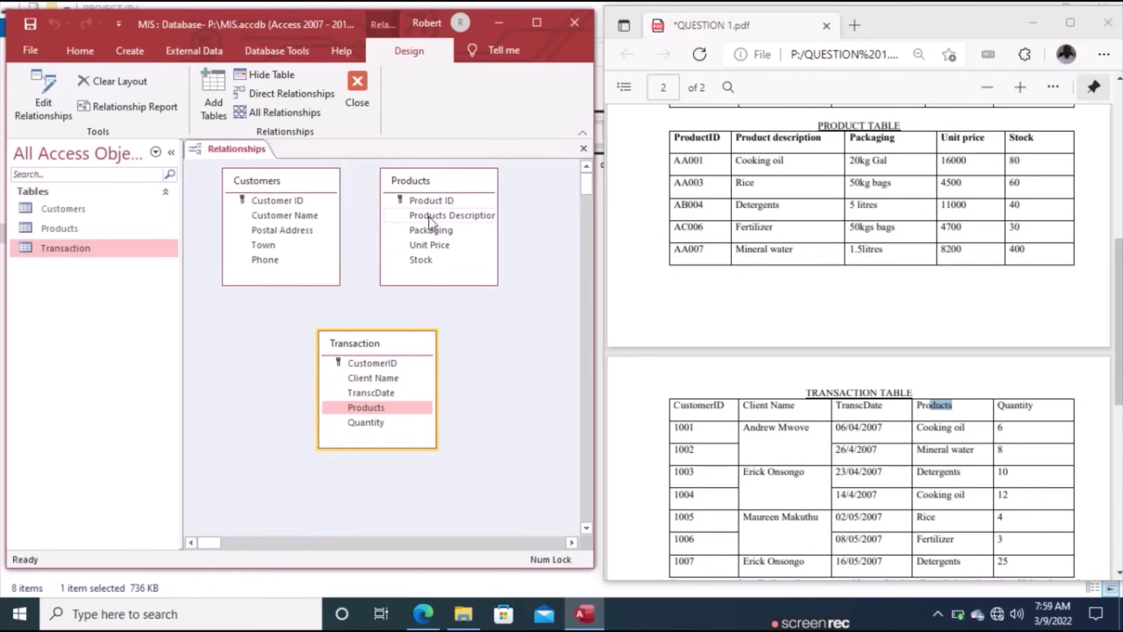
# Step: Select the Products table in the Relationships diagram
pyautogui.click(433, 216)
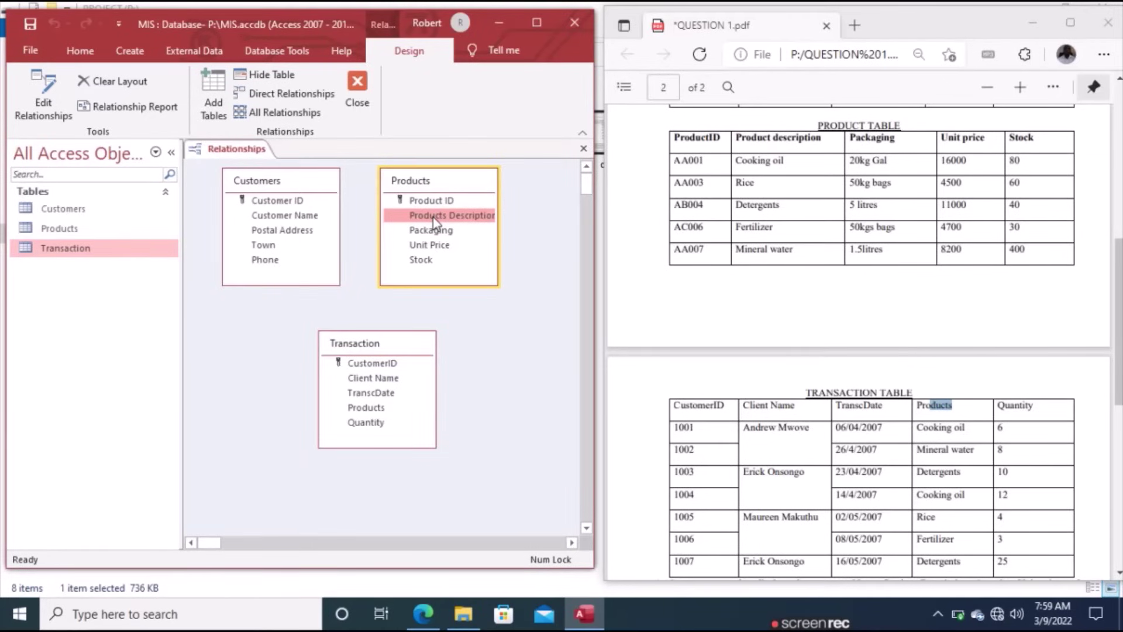
# Step: Make Products Description the primary key of the Products table
pyautogui.rightClick(431, 185)
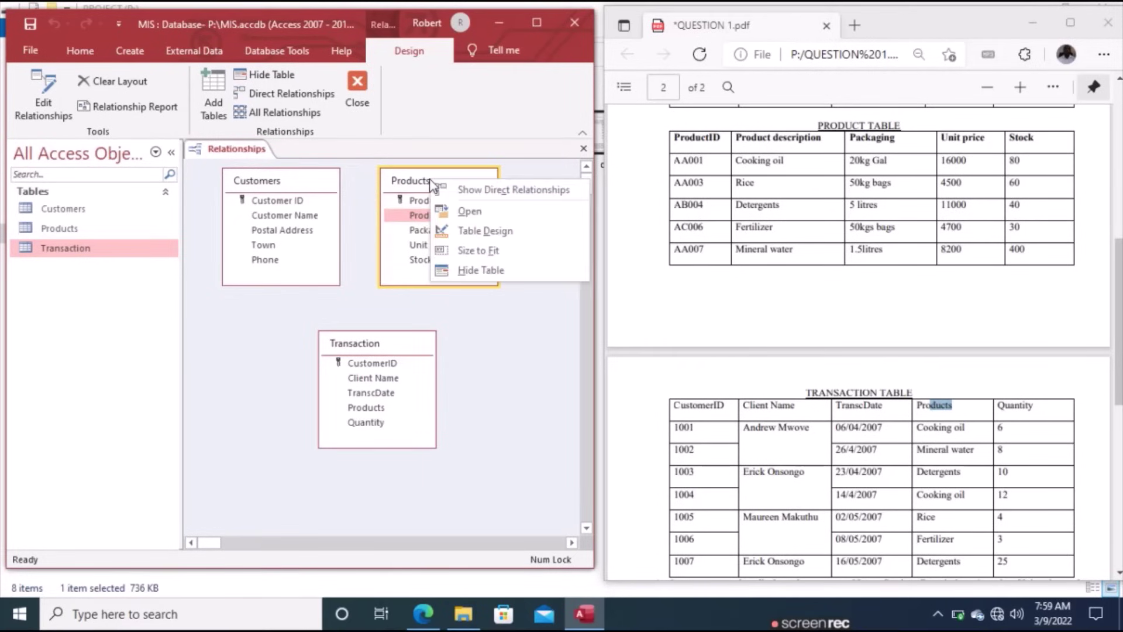
pyautogui.click(462, 229)
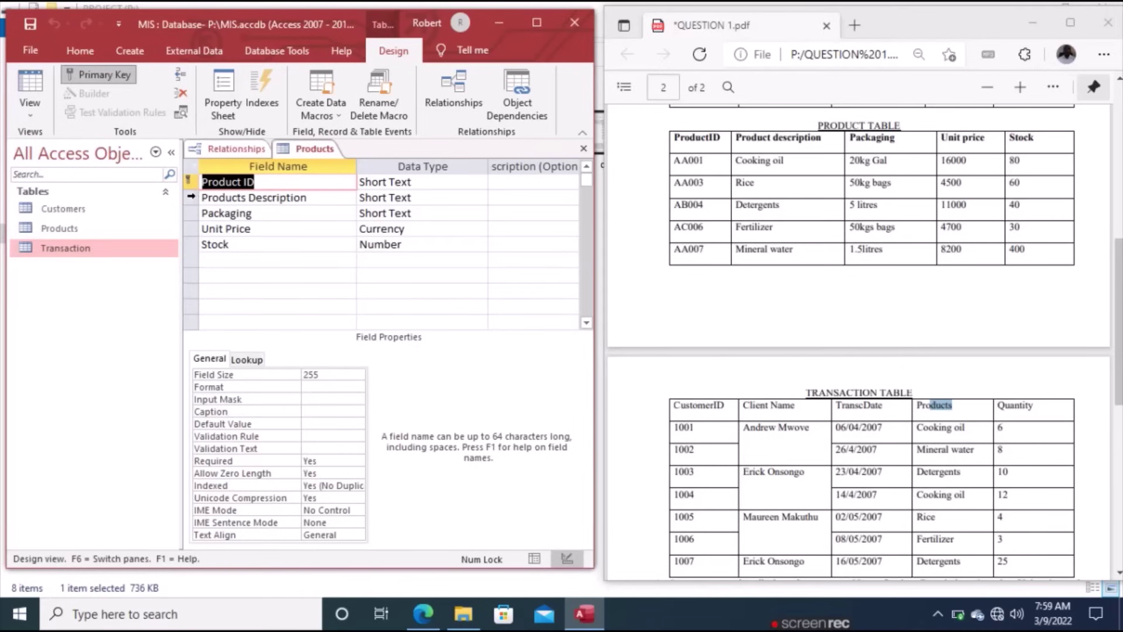
pyautogui.click(191, 198)
pyautogui.rightClick(191, 198)
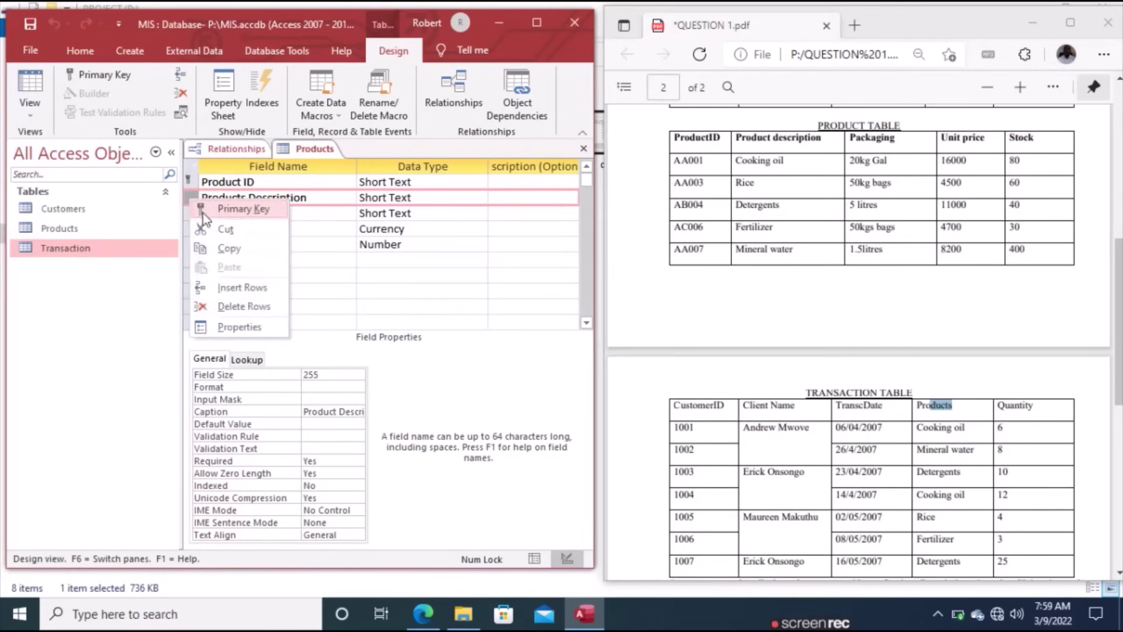
pyautogui.click(203, 211)
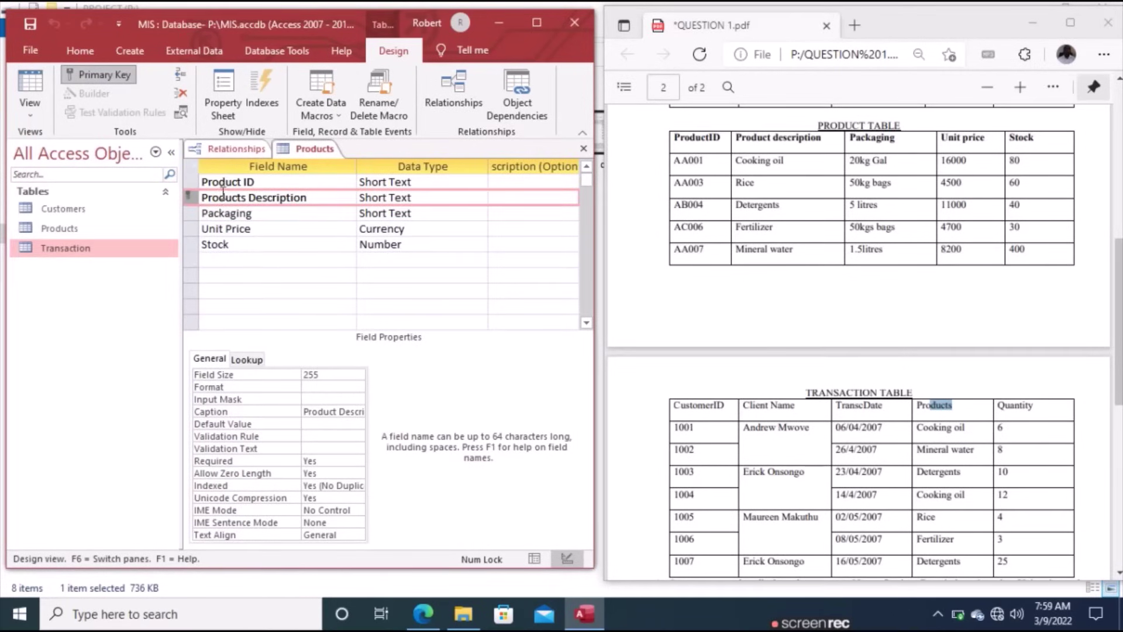
pyautogui.click(583, 148)
# Step: Link Products Description to Transaction's Products with referential integrity, cascade updates and deletes
pyautogui.click(472, 201)
pyautogui.click(461, 216)
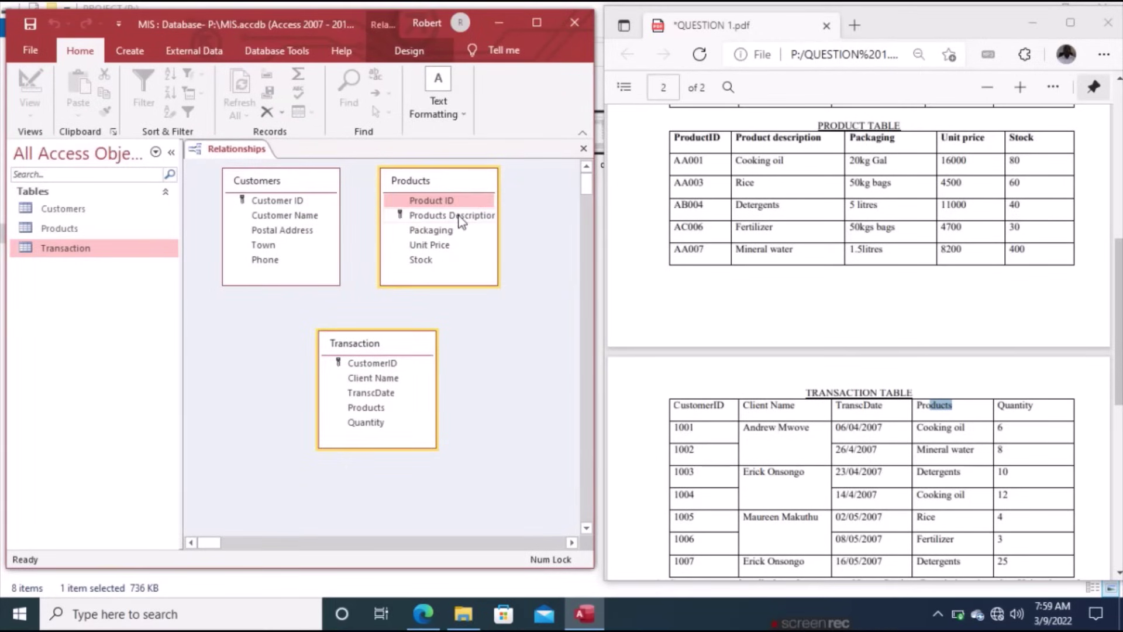
pyautogui.moveTo(461, 215); pyautogui.dragTo(380, 407)
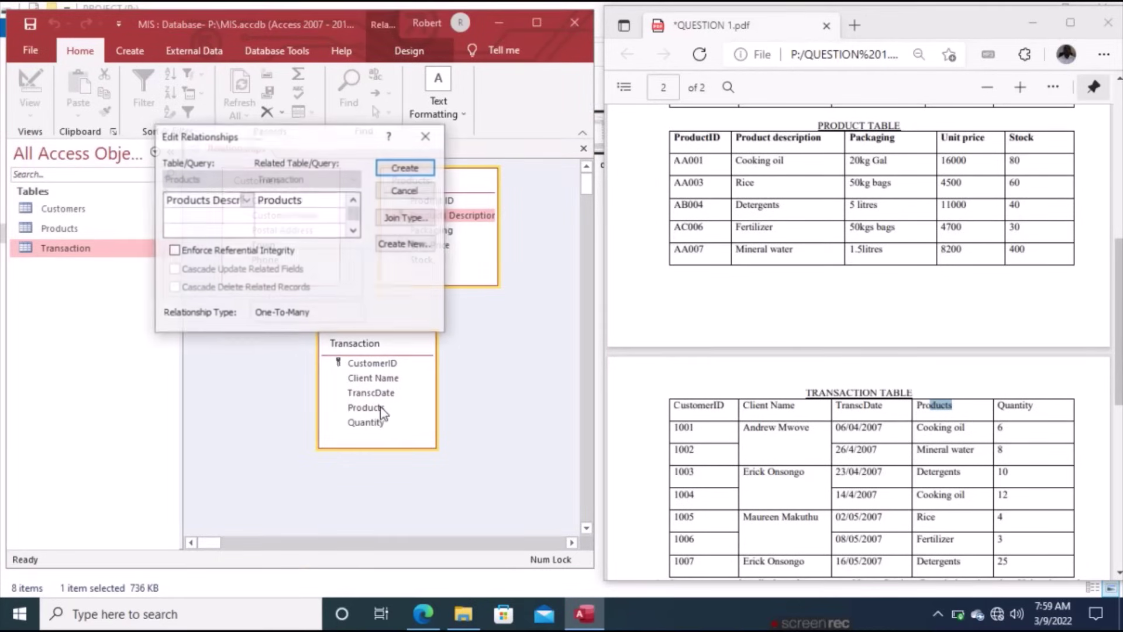
pyautogui.click(208, 251)
pyautogui.click(205, 270)
pyautogui.click(204, 287)
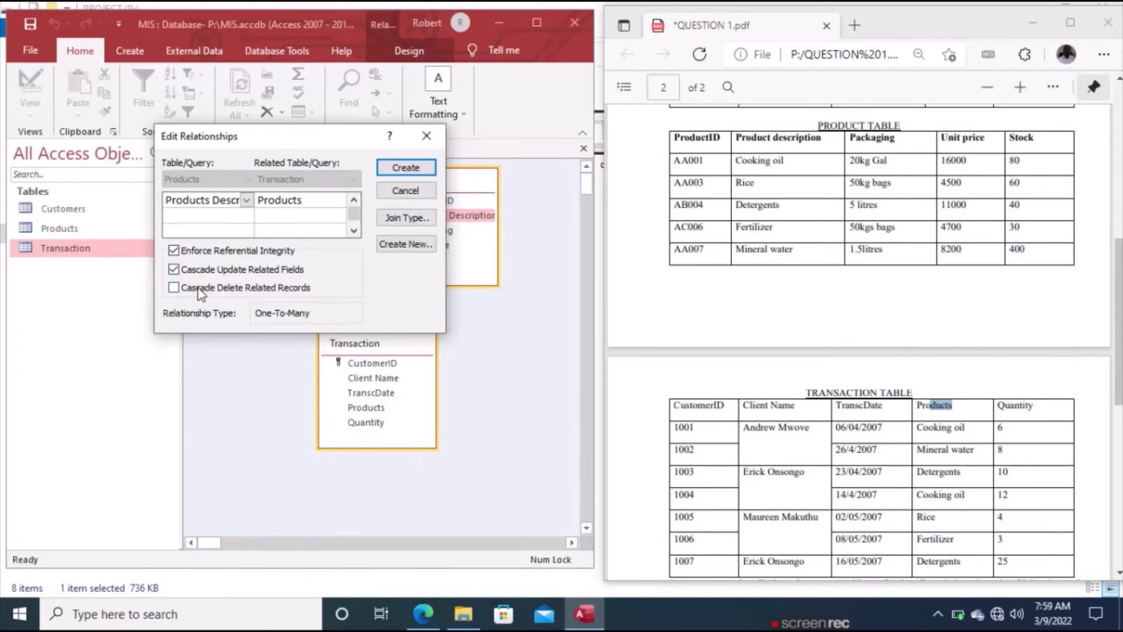
pyautogui.click(406, 168)
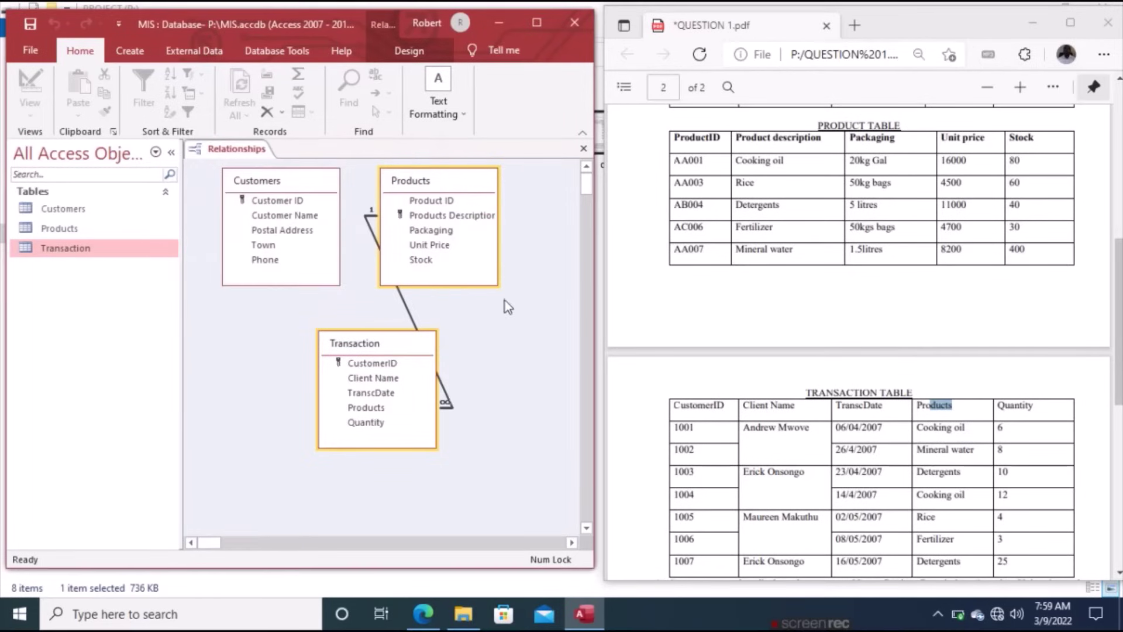
pyautogui.moveTo(406, 325); pyautogui.dragTo(405, 378)
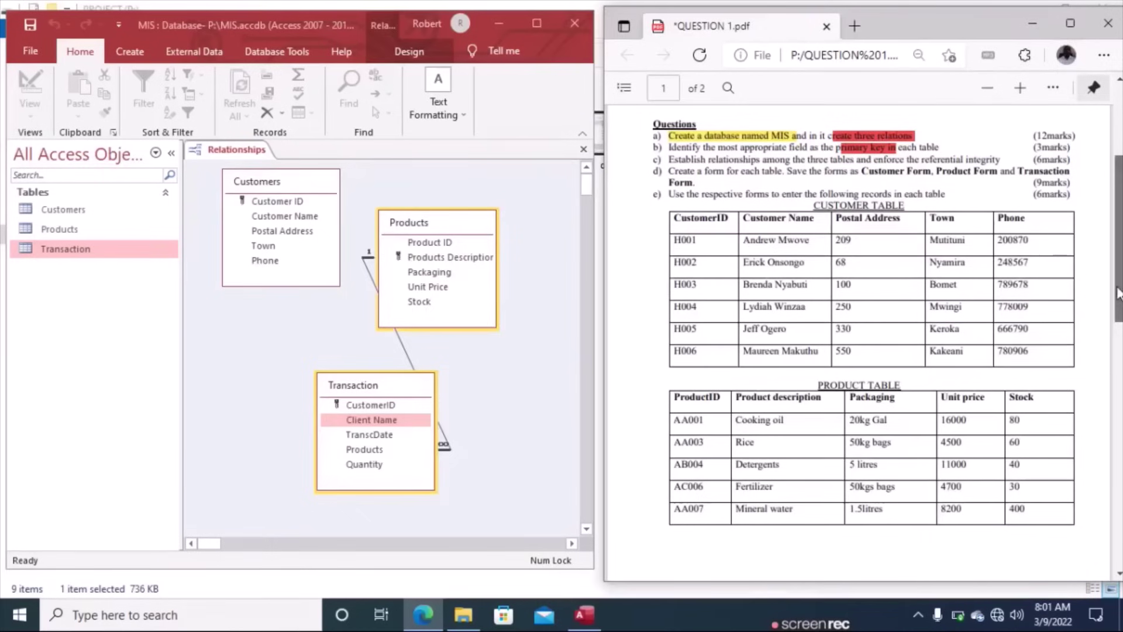
pyautogui.click(290, 182)
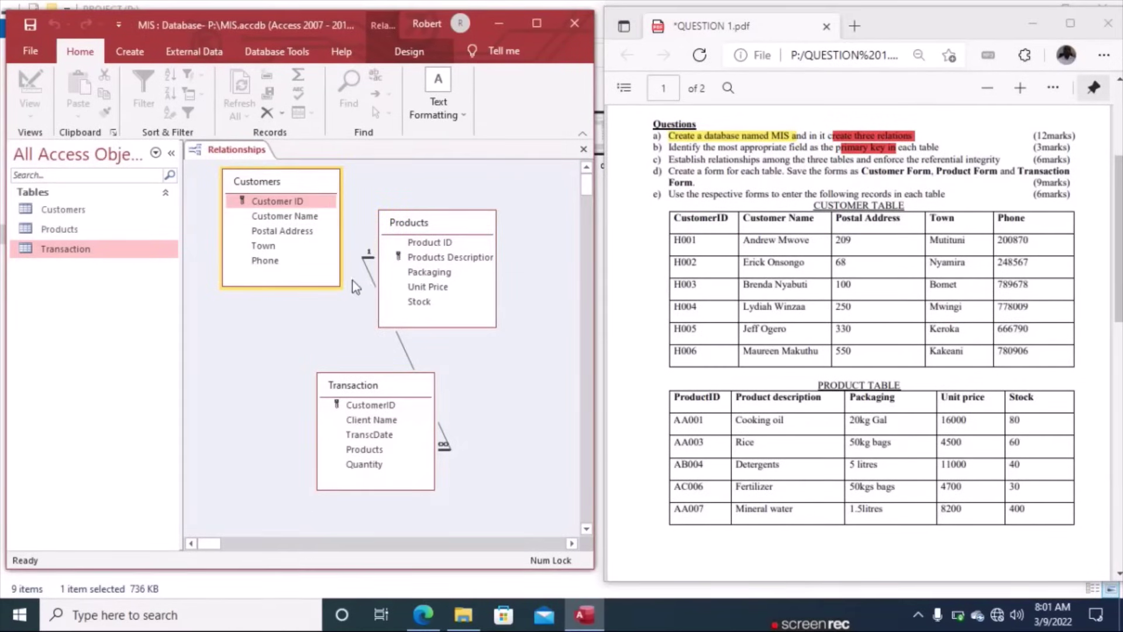
pyautogui.click(379, 387)
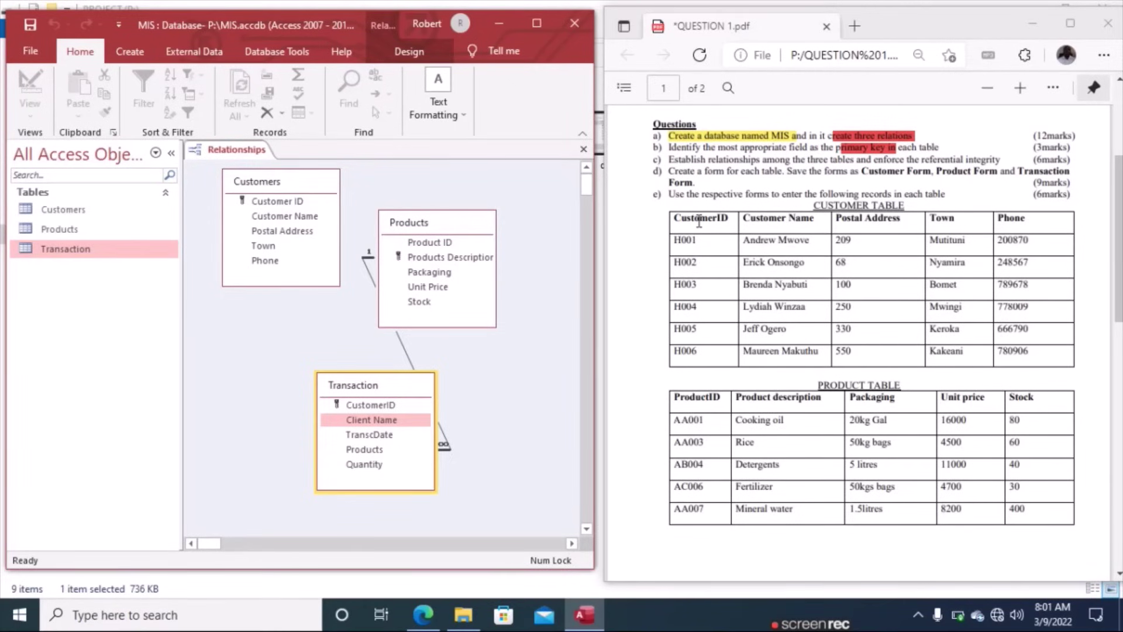
pyautogui.click(774, 224)
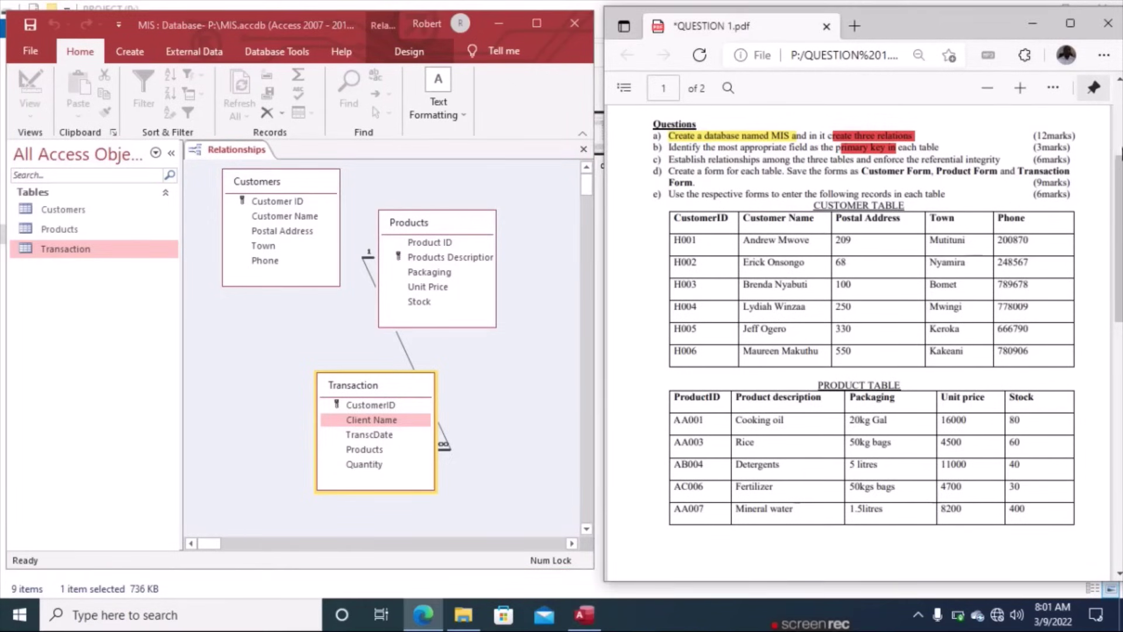
pyautogui.scroll(-7, 1120, 173)
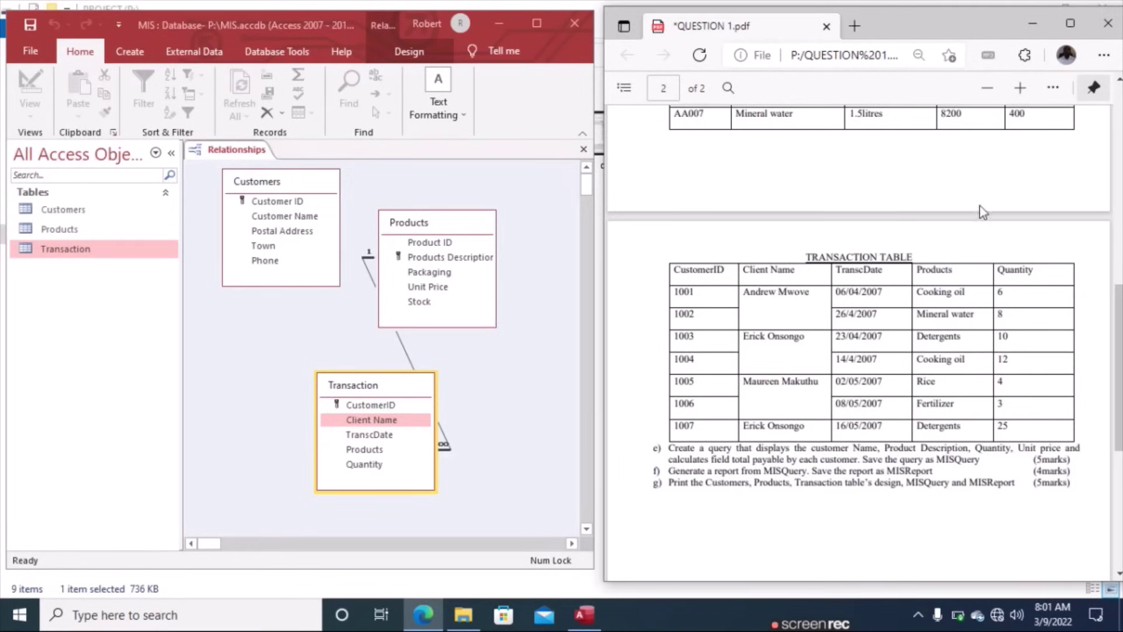
pyautogui.scroll(7, 1087, 281)
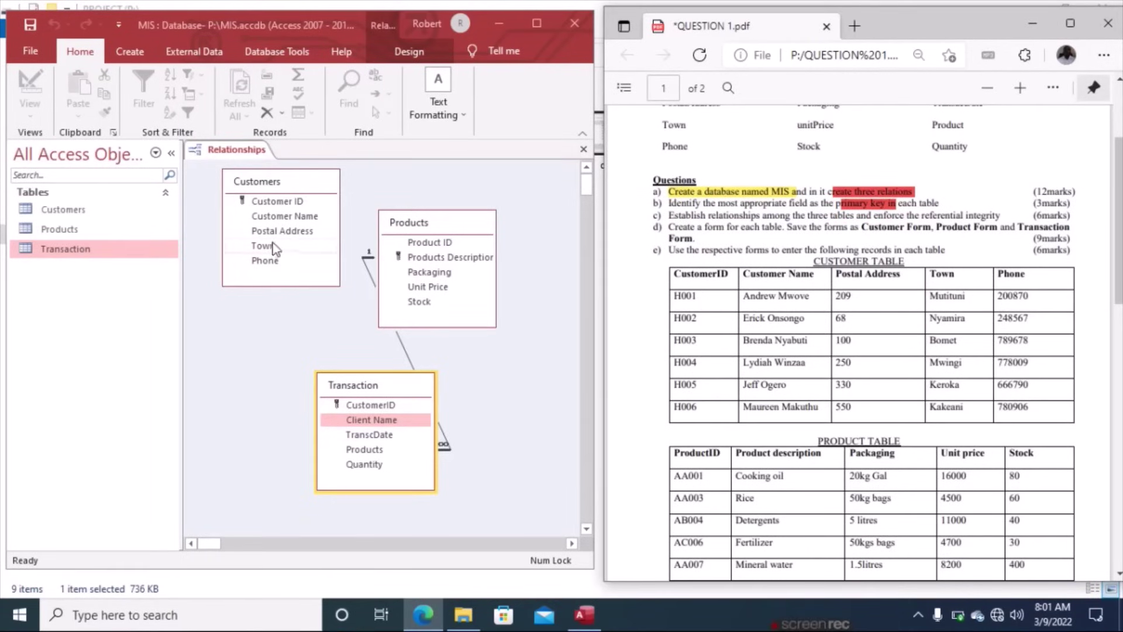
pyautogui.click(276, 217)
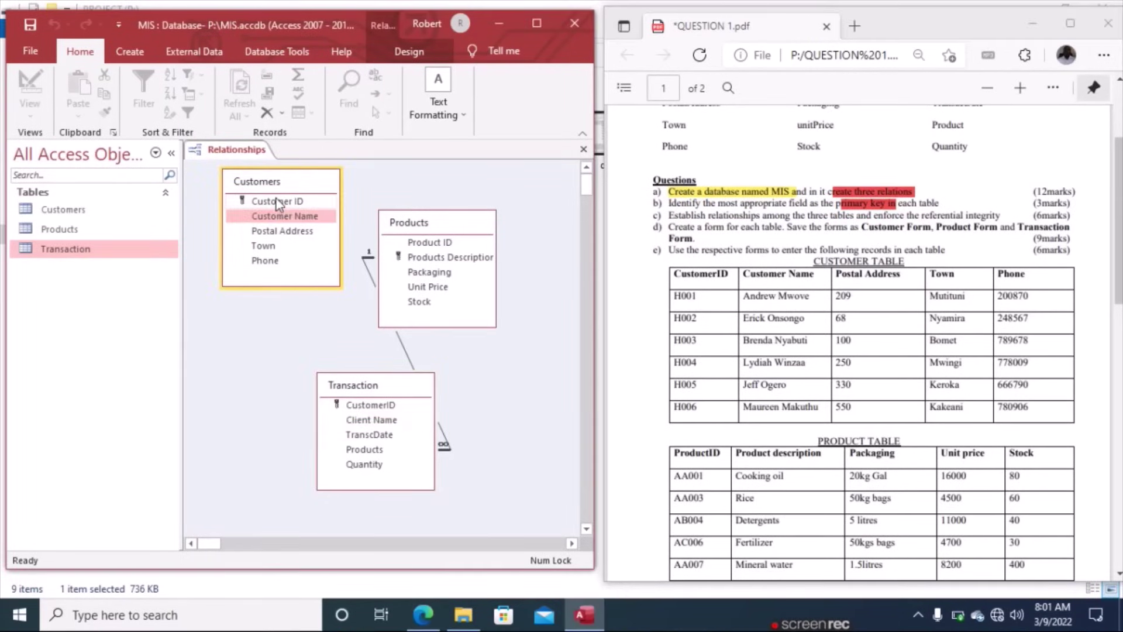
pyautogui.click(276, 200)
pyautogui.click(273, 216)
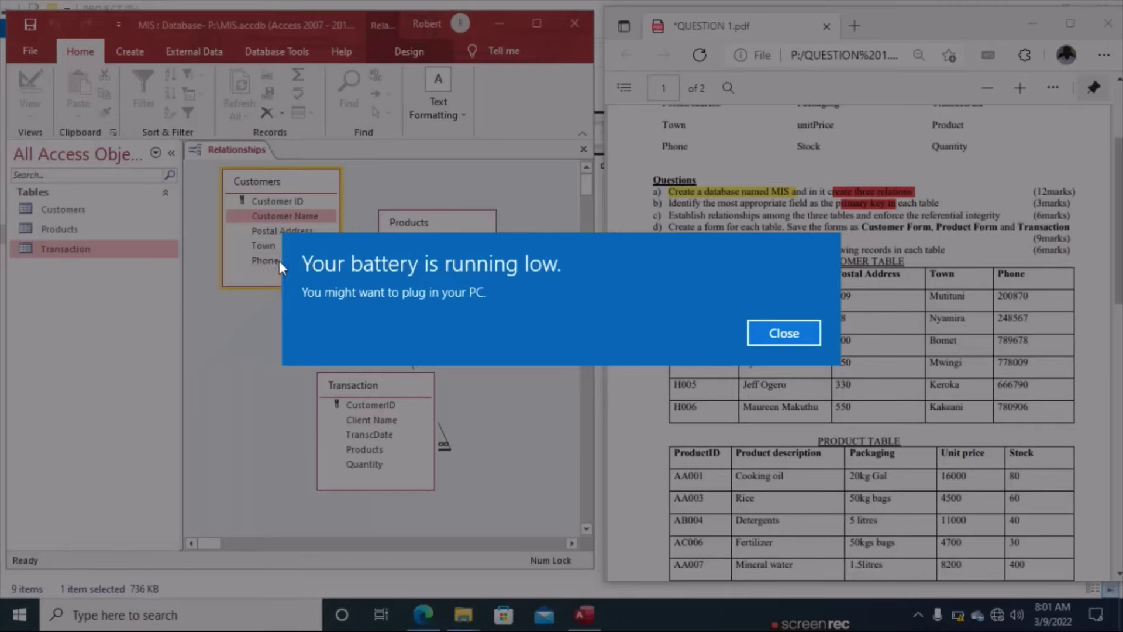
pyautogui.click(783, 333)
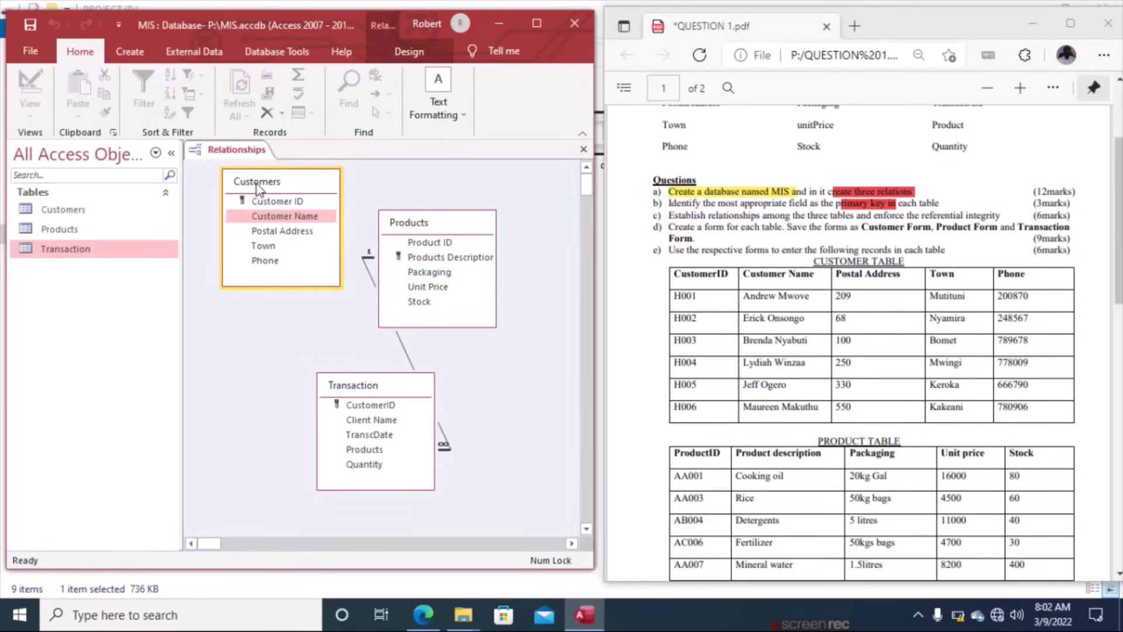
# Step: Make Customer Name the primary key of the Customers table
pyautogui.rightClick(258, 188)
pyautogui.click(290, 235)
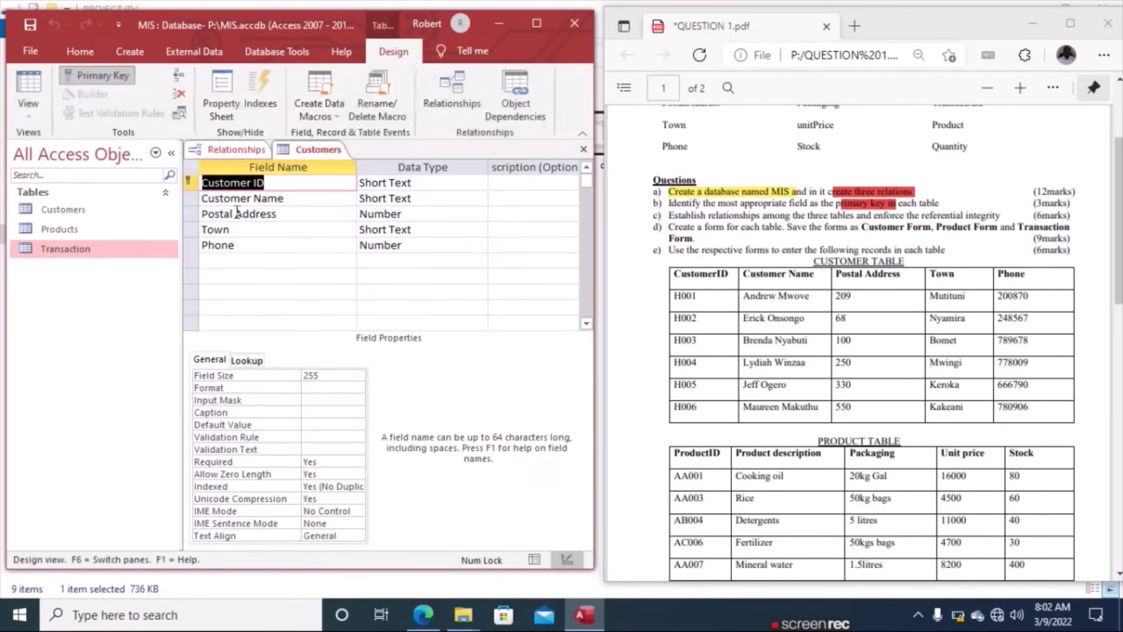
pyautogui.click(192, 199)
pyautogui.rightClick(191, 199)
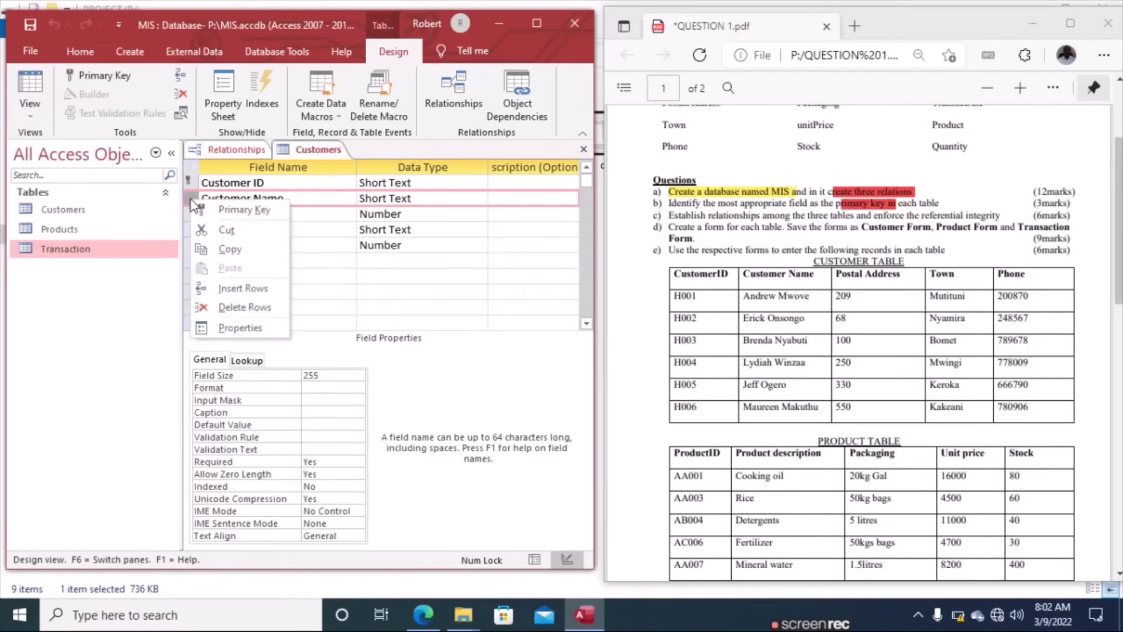
pyautogui.click(211, 208)
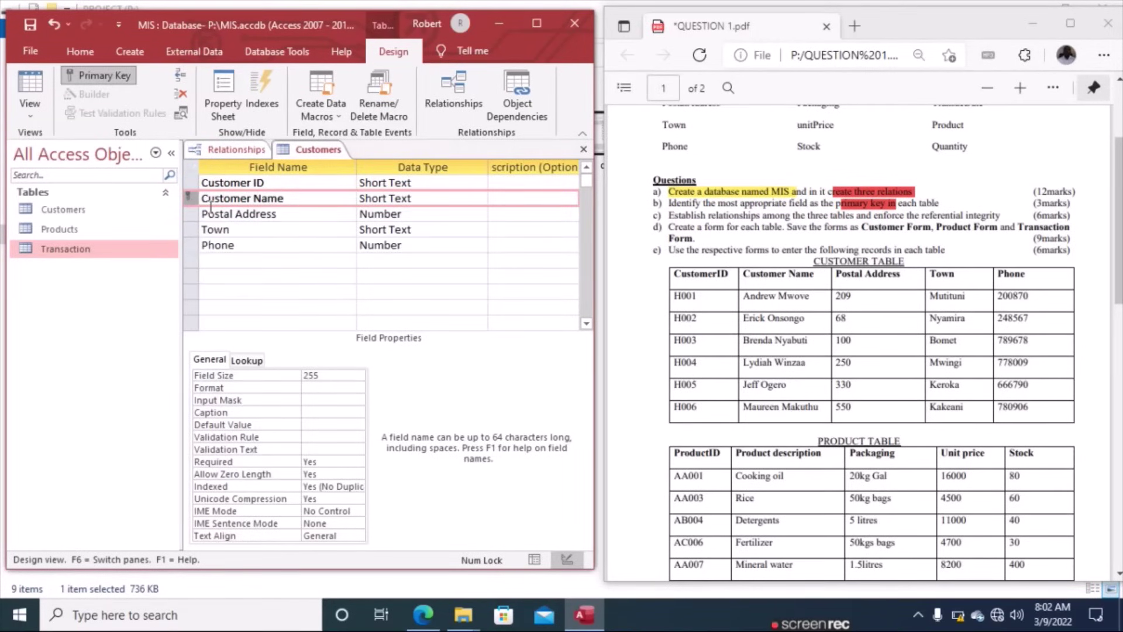
pyautogui.click(584, 151)
# Step: Link Customer Name to Transaction's Client Name with referential integrity and cascade updates
pyautogui.click(295, 201)
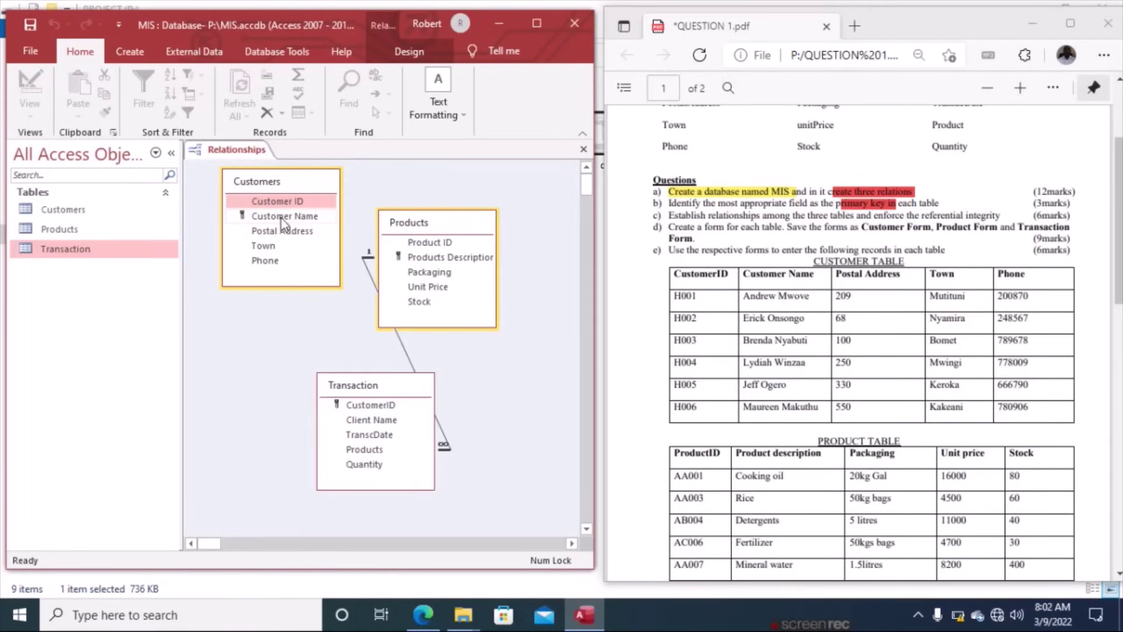
pyautogui.moveTo(282, 216); pyautogui.dragTo(352, 419)
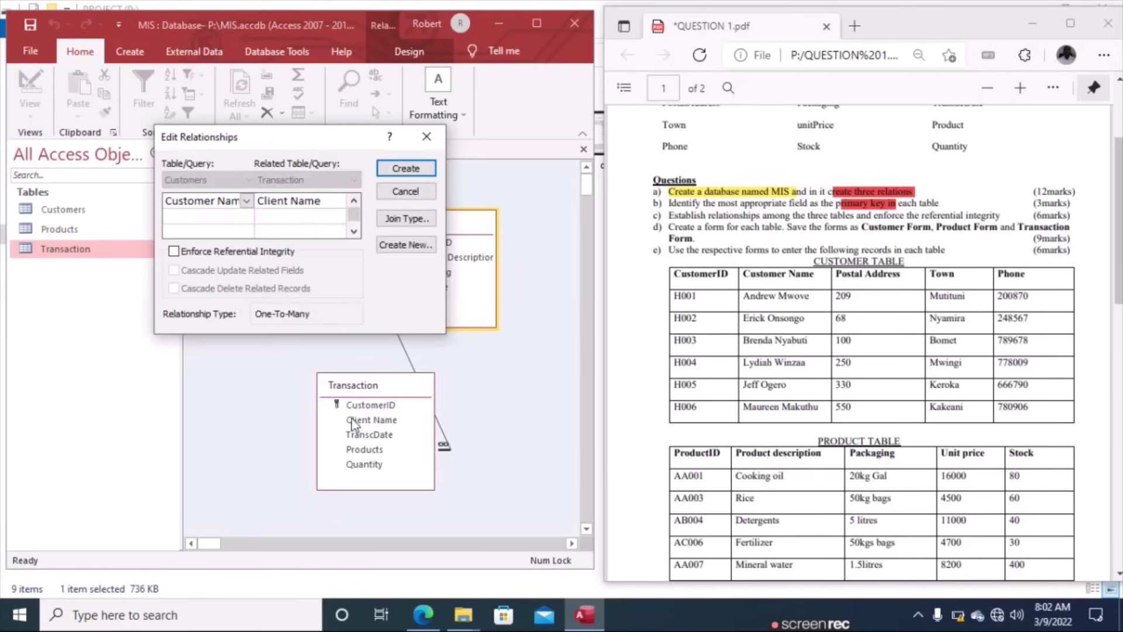
pyautogui.click(212, 254)
pyautogui.click(204, 271)
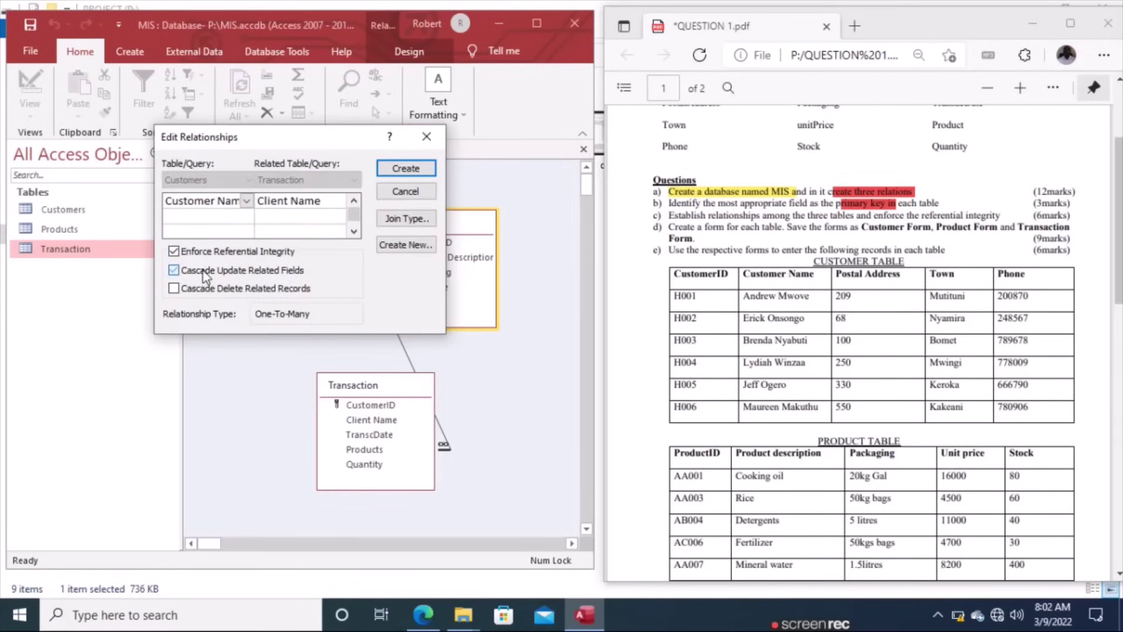
pyautogui.click(406, 169)
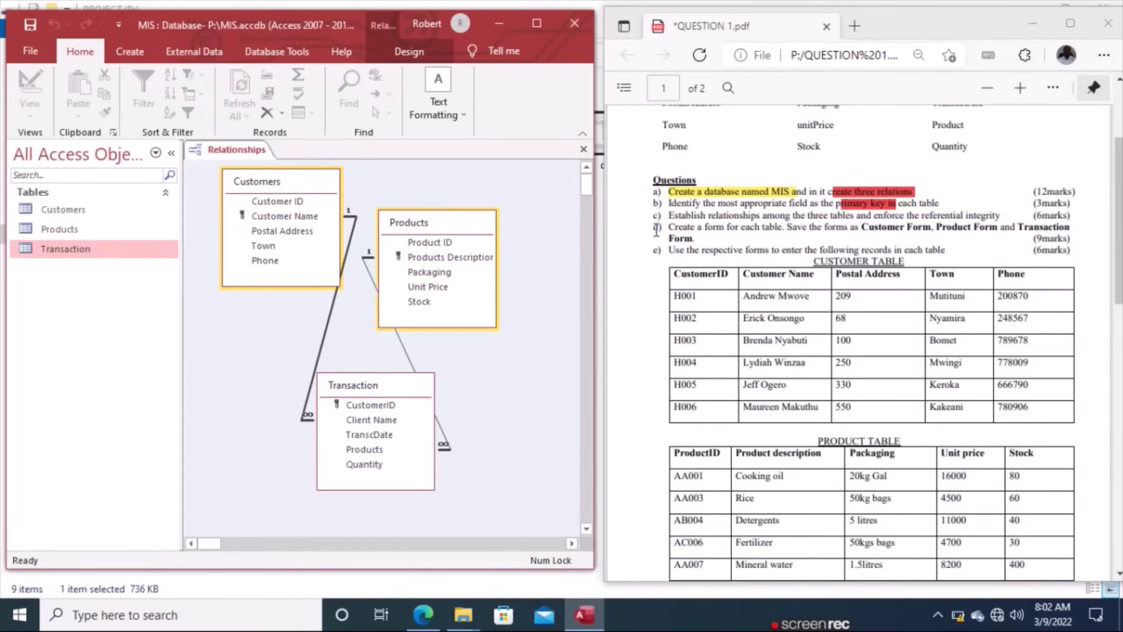
# Step: Review question c) in the PDF and move the Customers and Products tables lower
pyautogui.moveTo(668, 215); pyautogui.dragTo(992, 222)
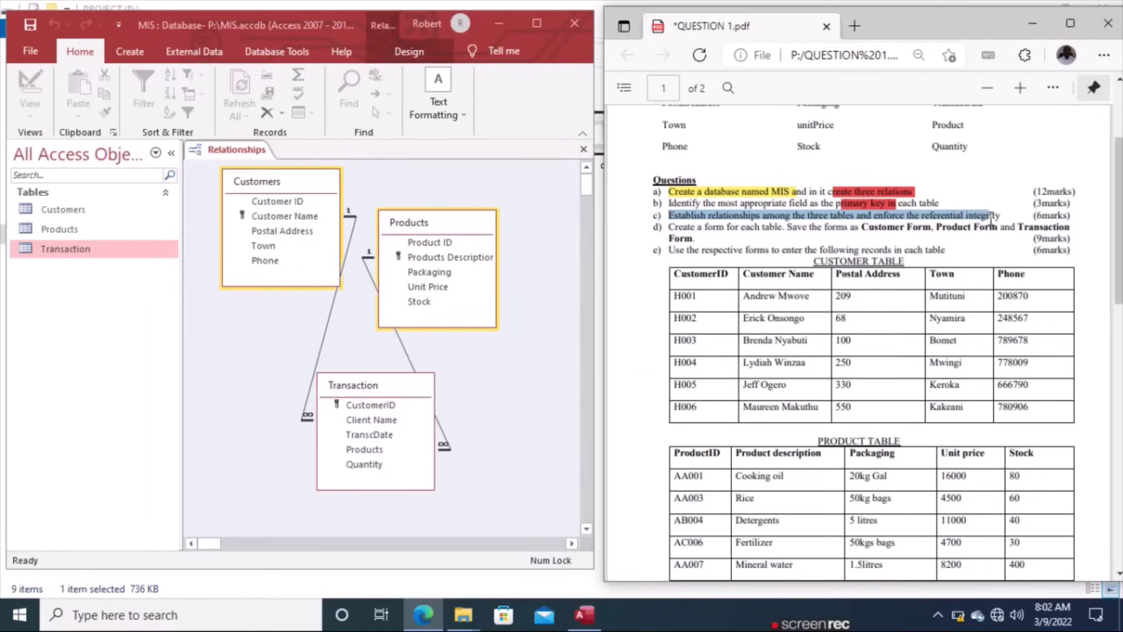
pyautogui.click(785, 291)
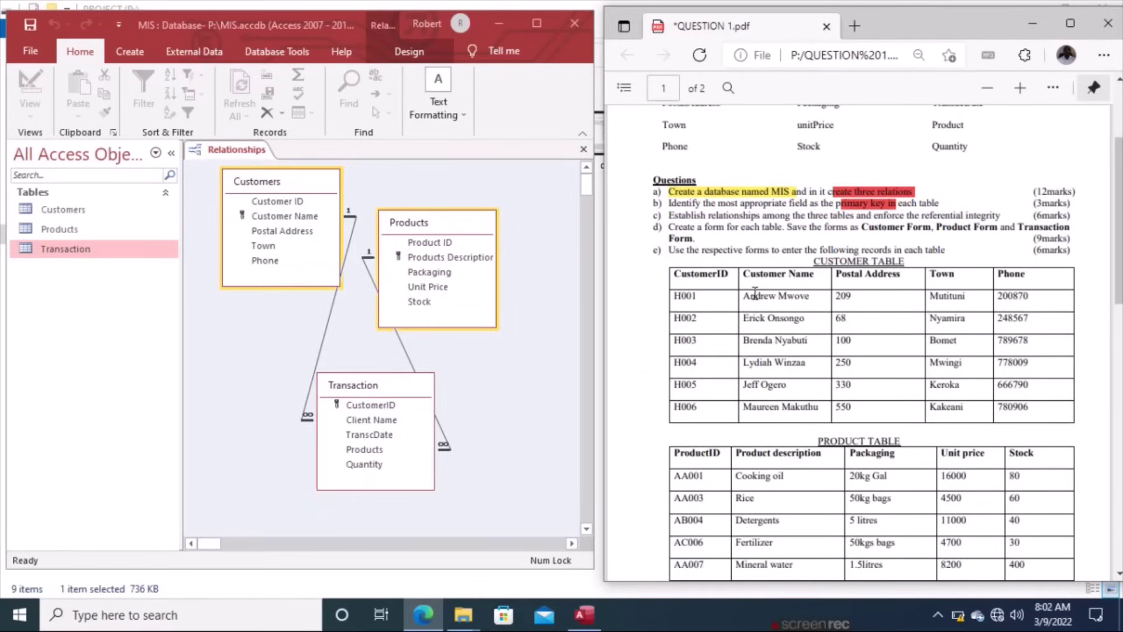
pyautogui.moveTo(301, 192); pyautogui.dragTo(297, 228)
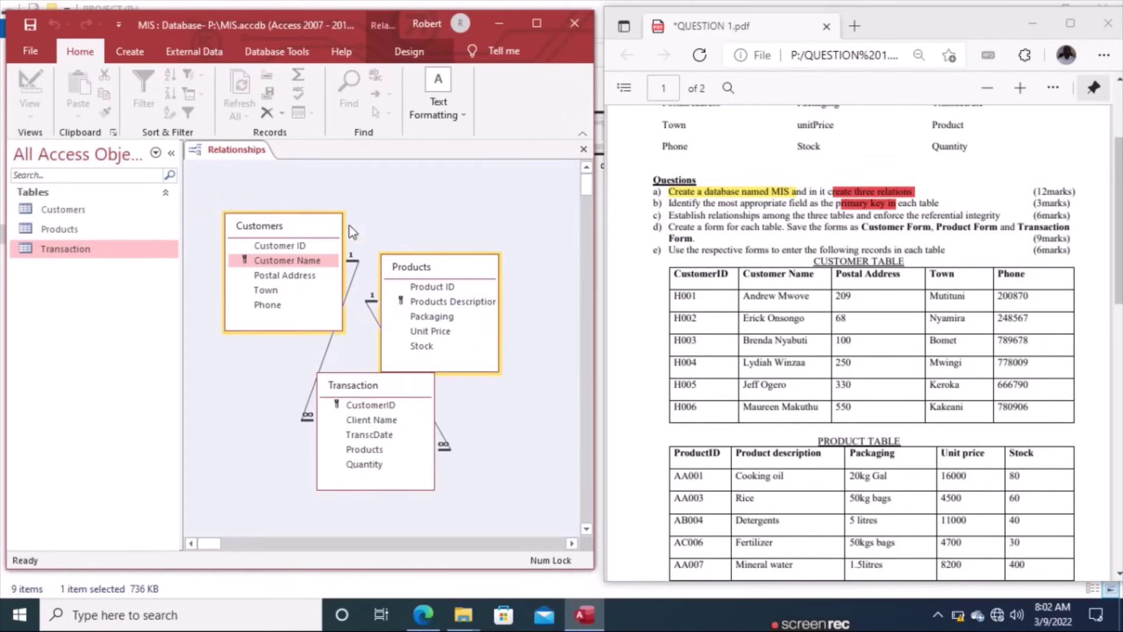
pyautogui.moveTo(701, 271); pyautogui.dragTo(700, 379)
pyautogui.click(699, 377)
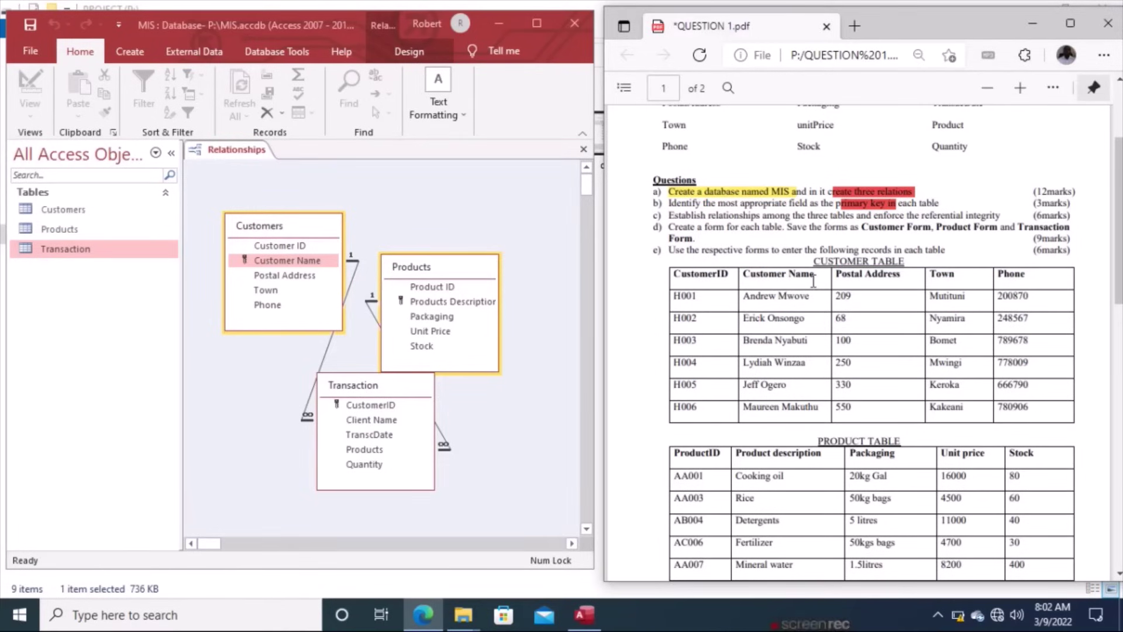
# Step: Scroll the question sheet and highlight its CustomerID heading
pyautogui.scroll(-2, 1120, 241)
pyautogui.scroll(-1, 1120, 241)
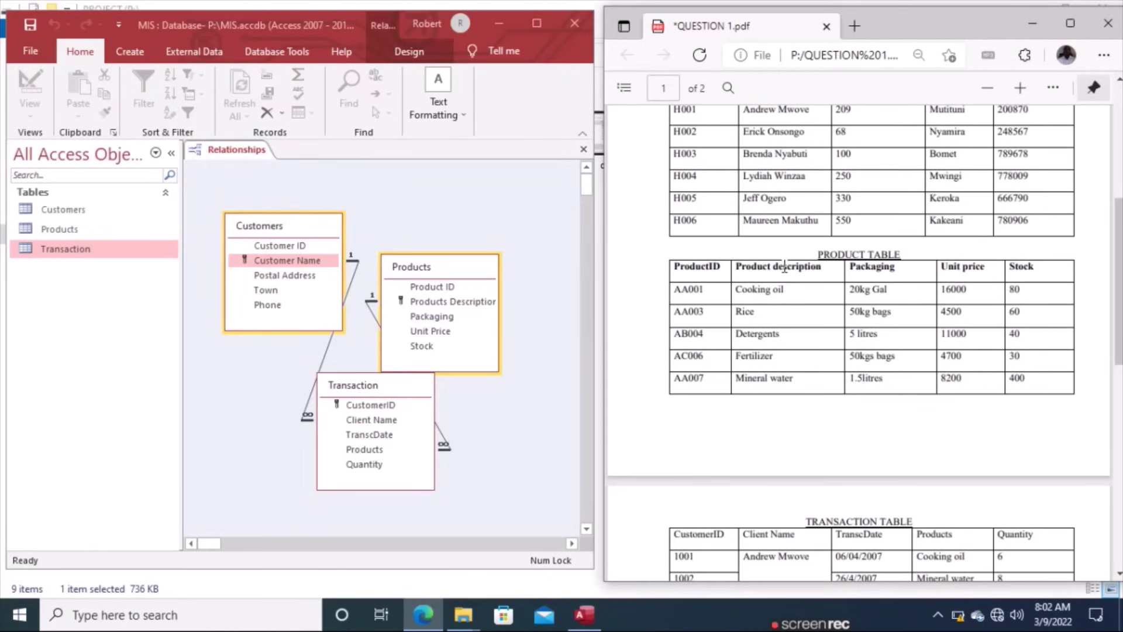
pyautogui.scroll(-3, 1118, 258)
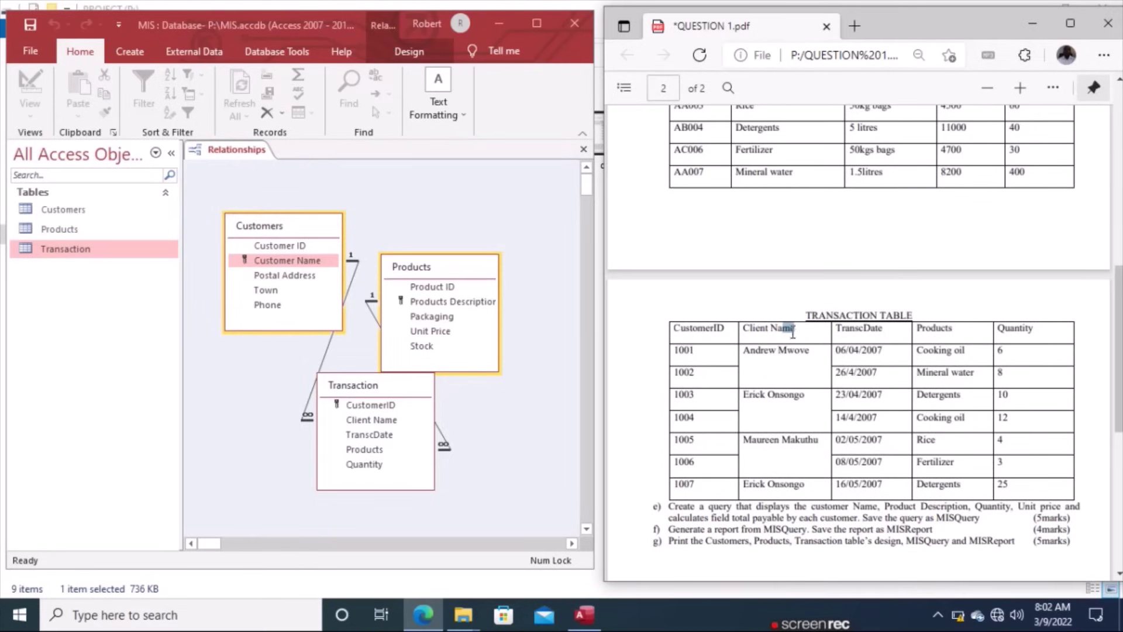
pyautogui.doubleClick(713, 328)
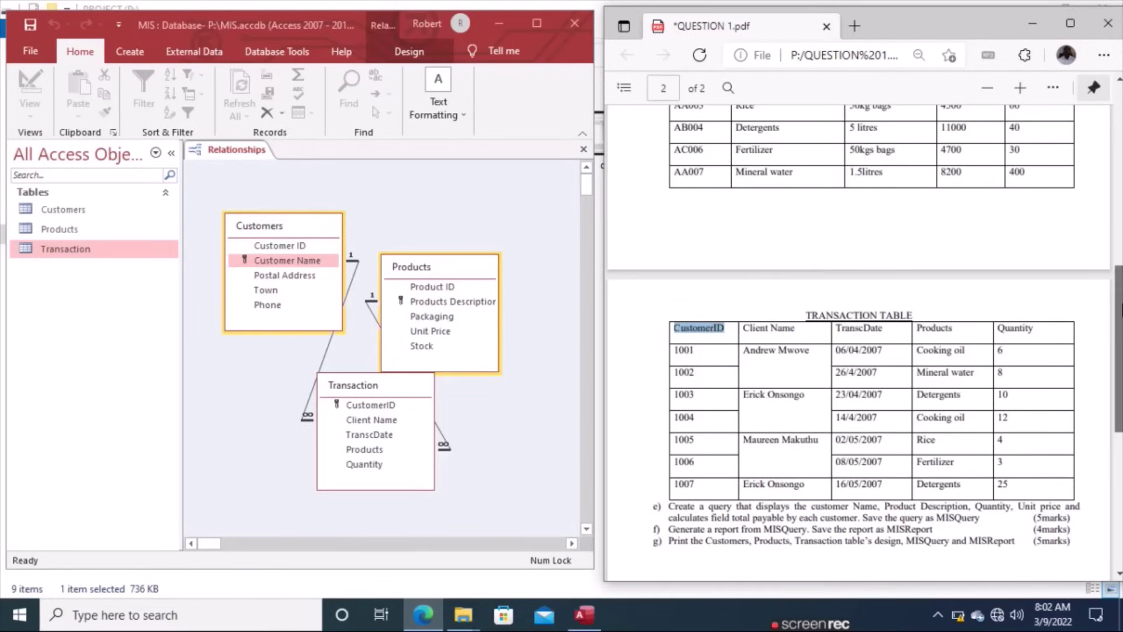
pyautogui.moveTo(1118, 311); pyautogui.dragTo(1113, 216)
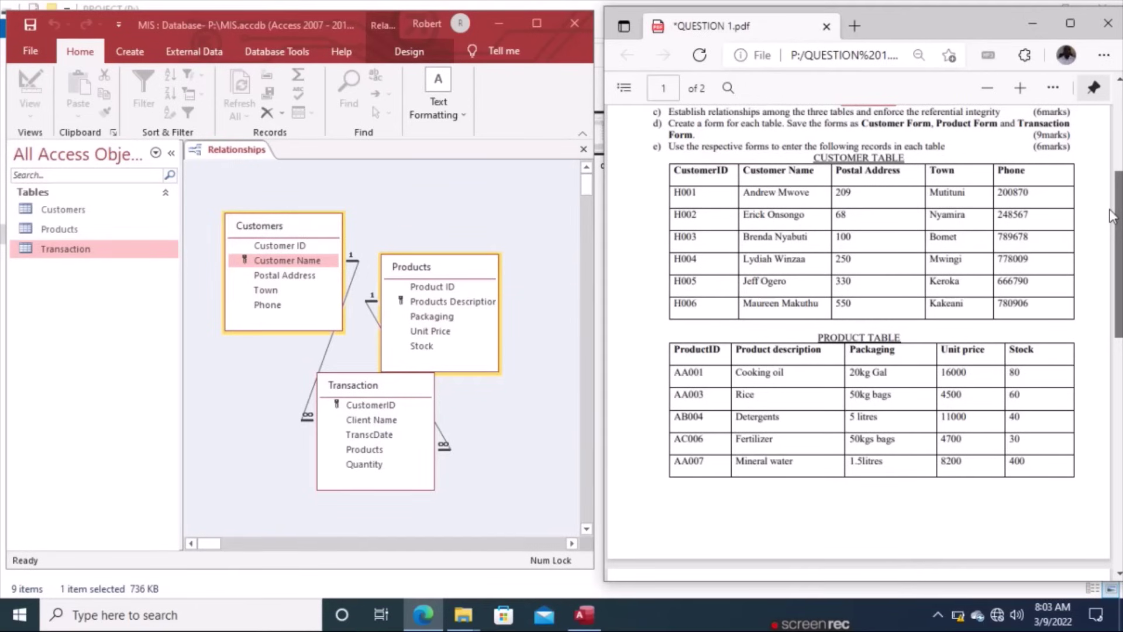
pyautogui.moveTo(1113, 217); pyautogui.dragTo(1119, 190)
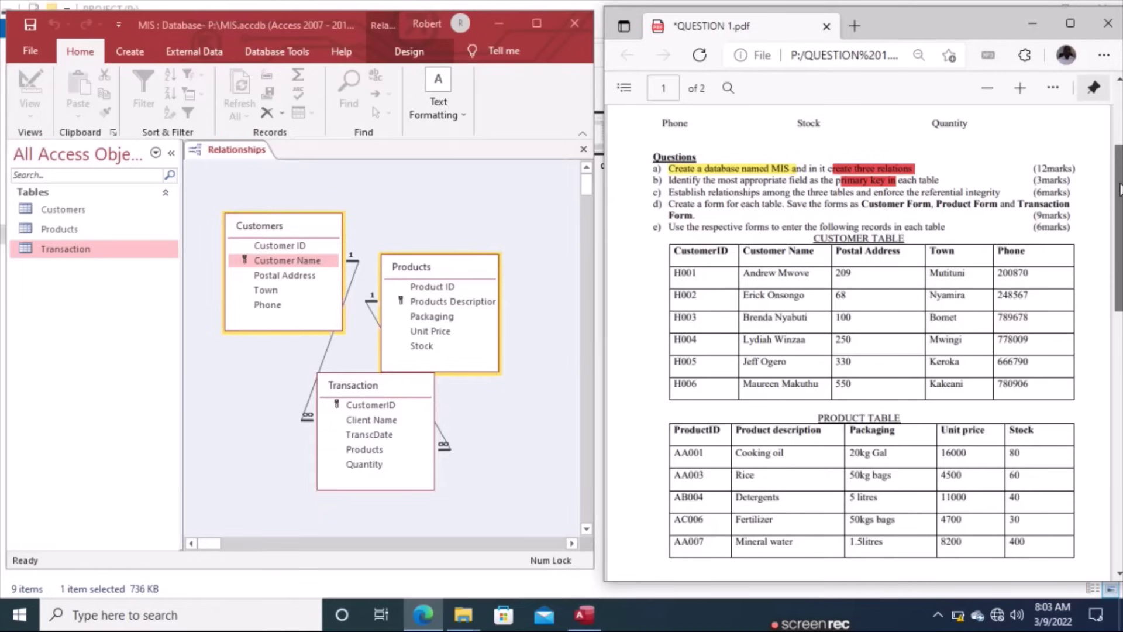
pyautogui.moveTo(1118, 190); pyautogui.dragTo(1119, 175)
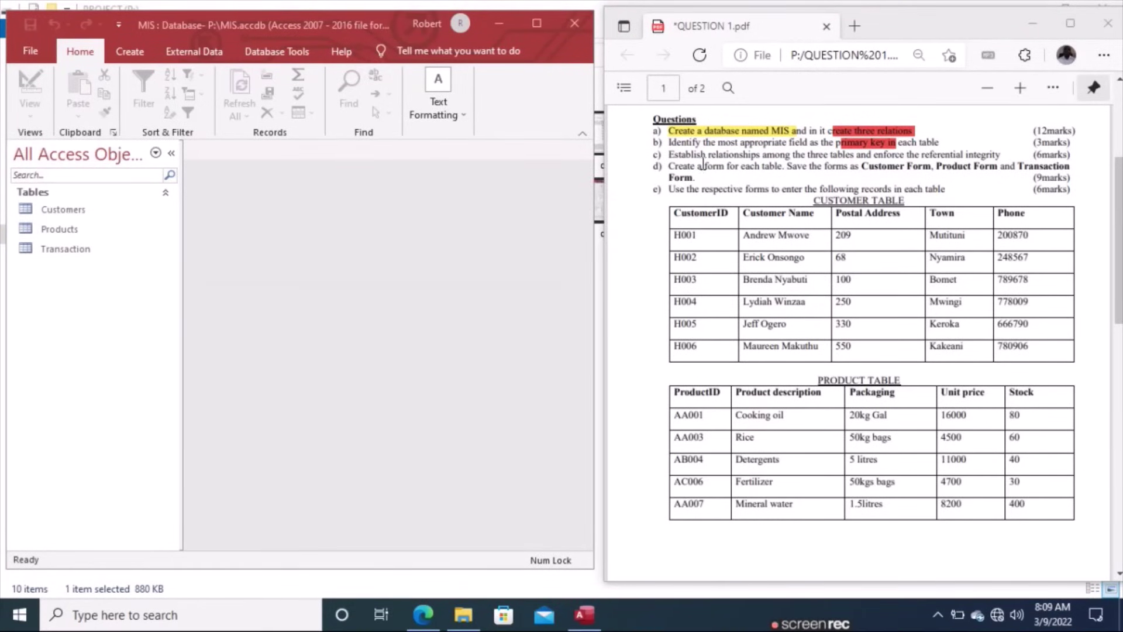
# Step: Start a Form Wizard on the Customers table with all its fields
pyautogui.tripleClick(704, 163)
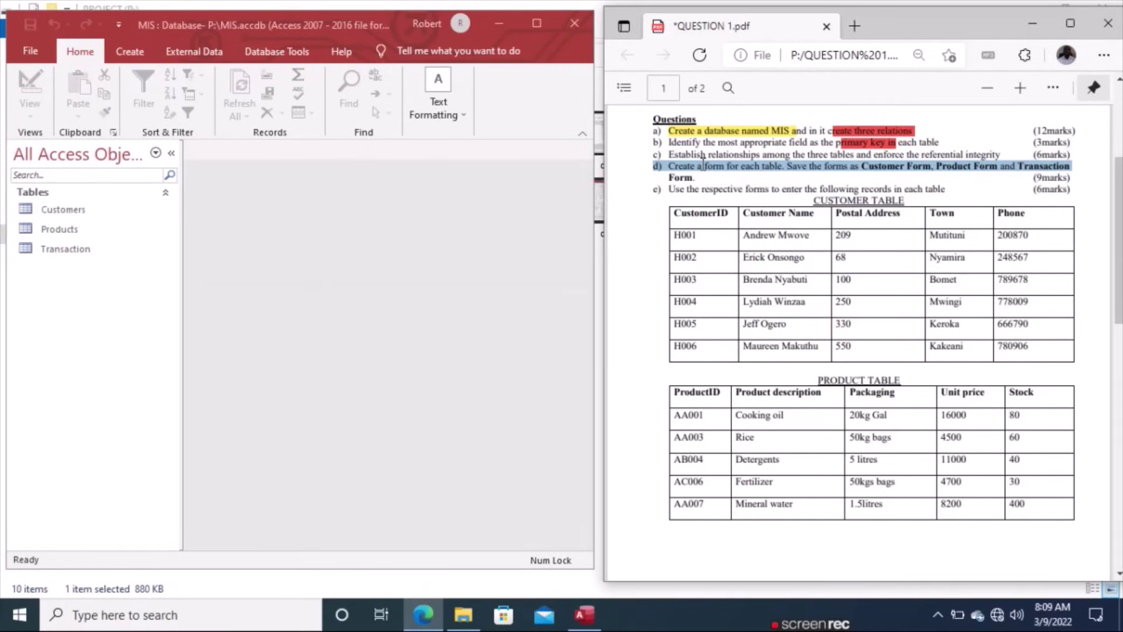
pyautogui.click(139, 63)
pyautogui.click(138, 58)
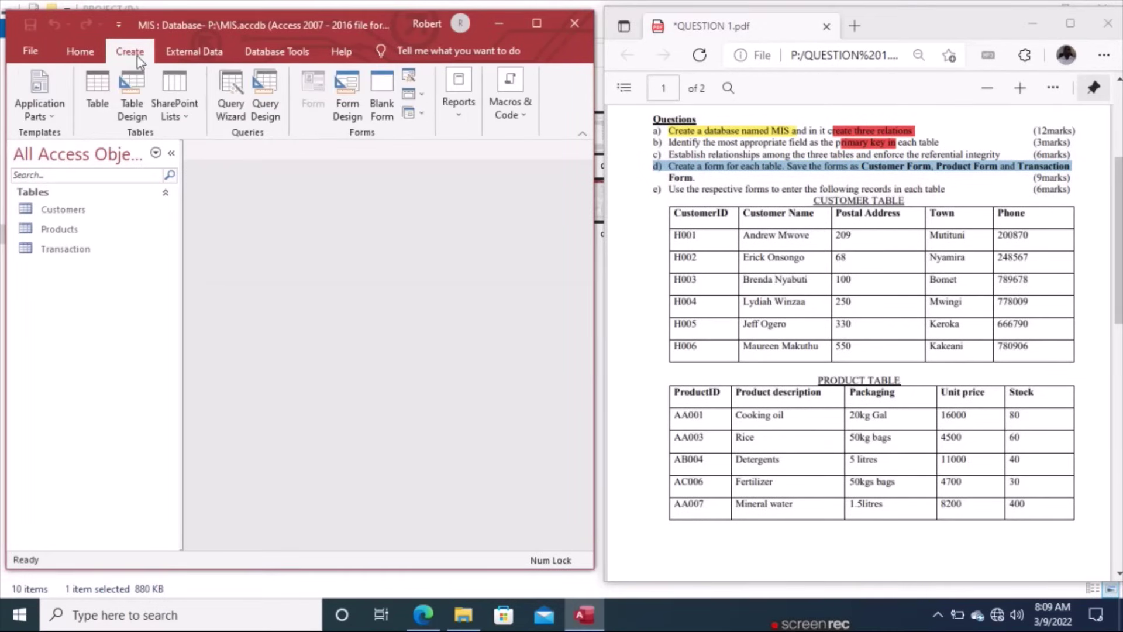
pyautogui.click(409, 75)
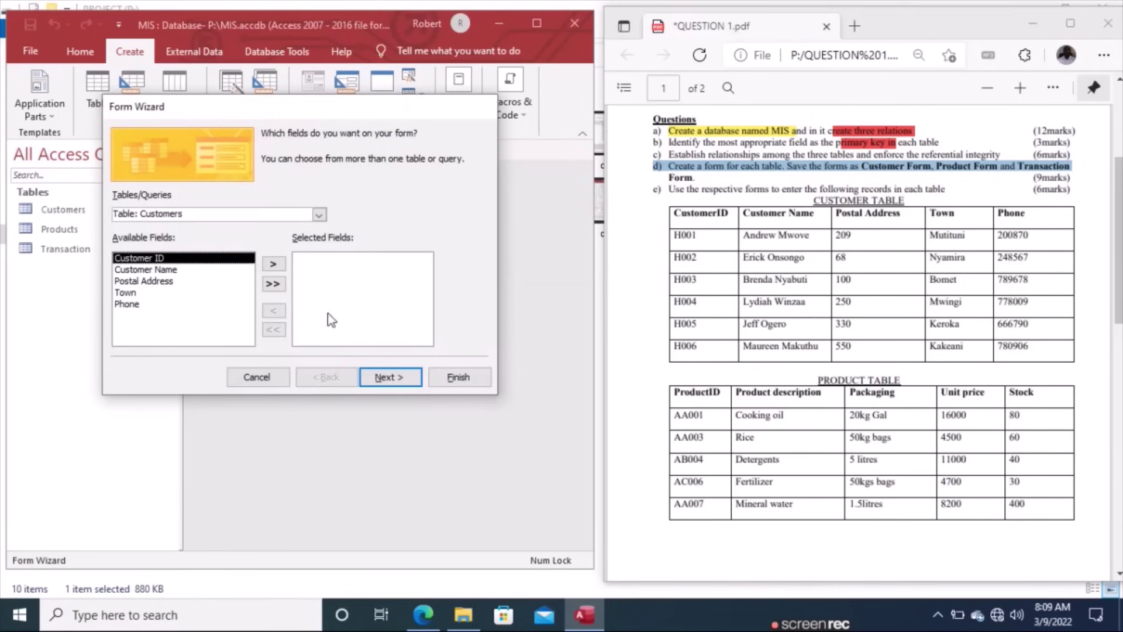
pyautogui.click(318, 215)
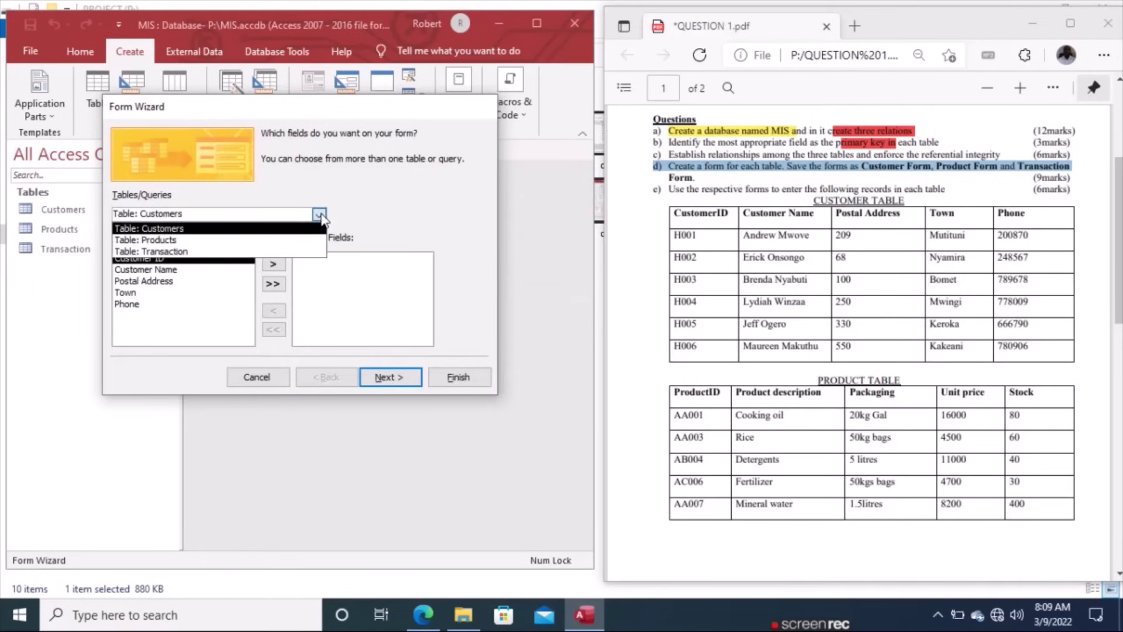
pyautogui.click(322, 215)
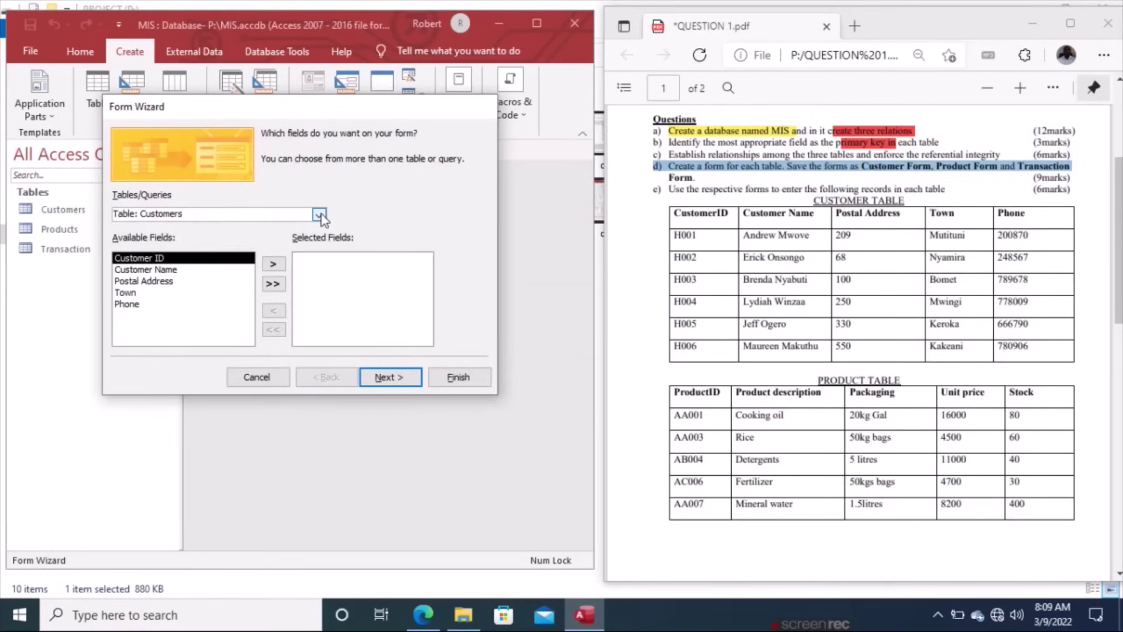
pyautogui.click(272, 284)
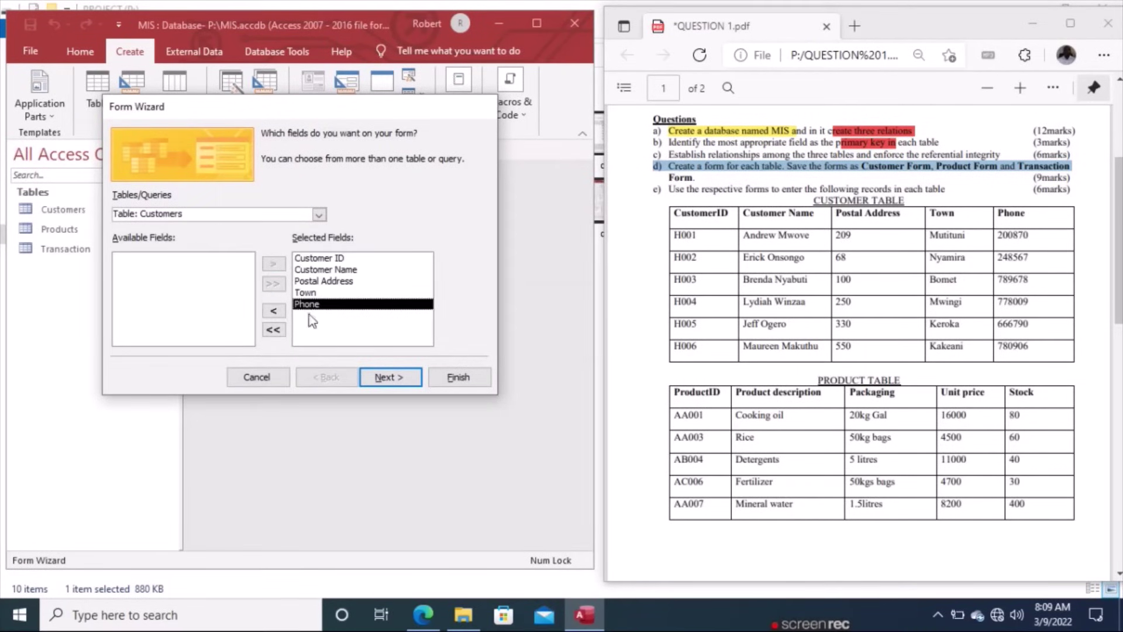
# Step: Finish it as a columnar form titled 'Customers Form', then start another Form Wizard
pyautogui.click(387, 378)
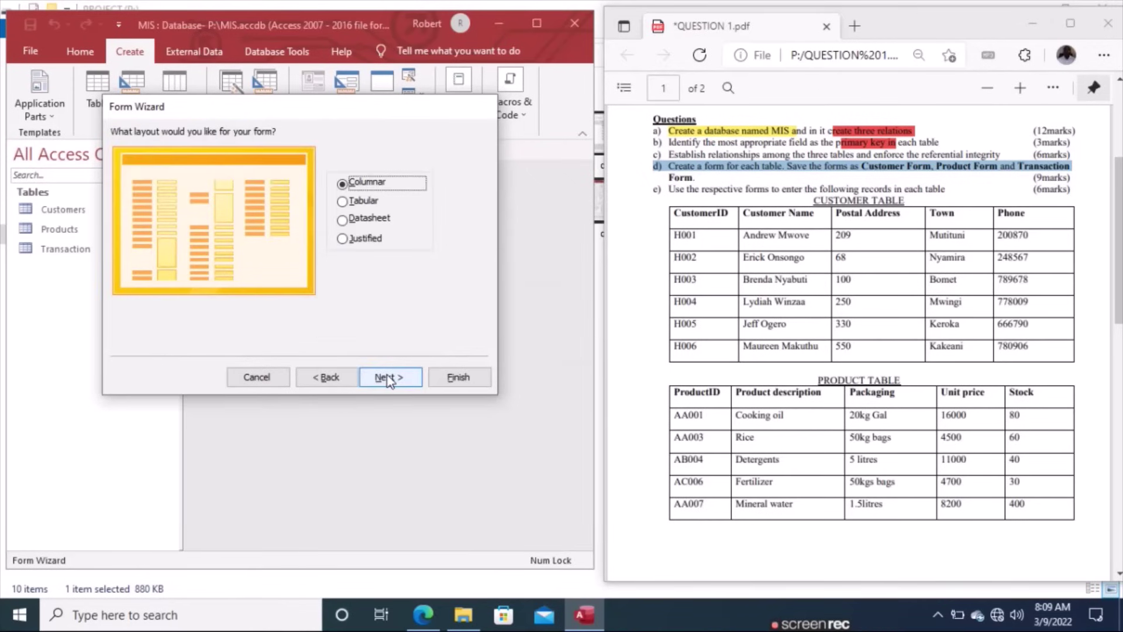
pyautogui.click(387, 377)
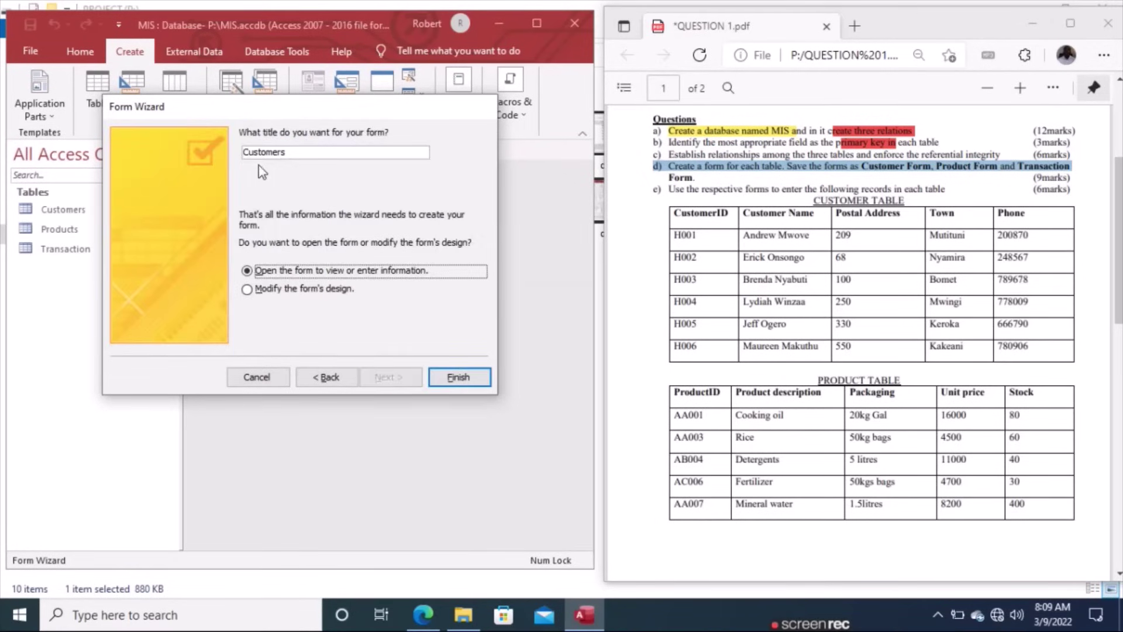
pyautogui.click(302, 151)
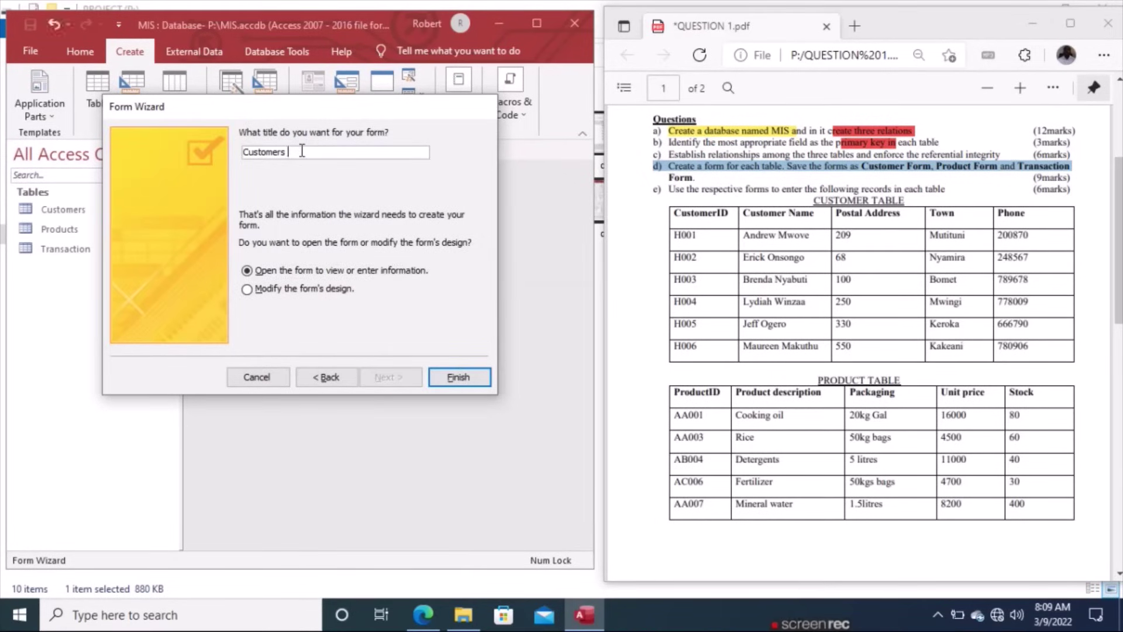
pyautogui.write('Form')
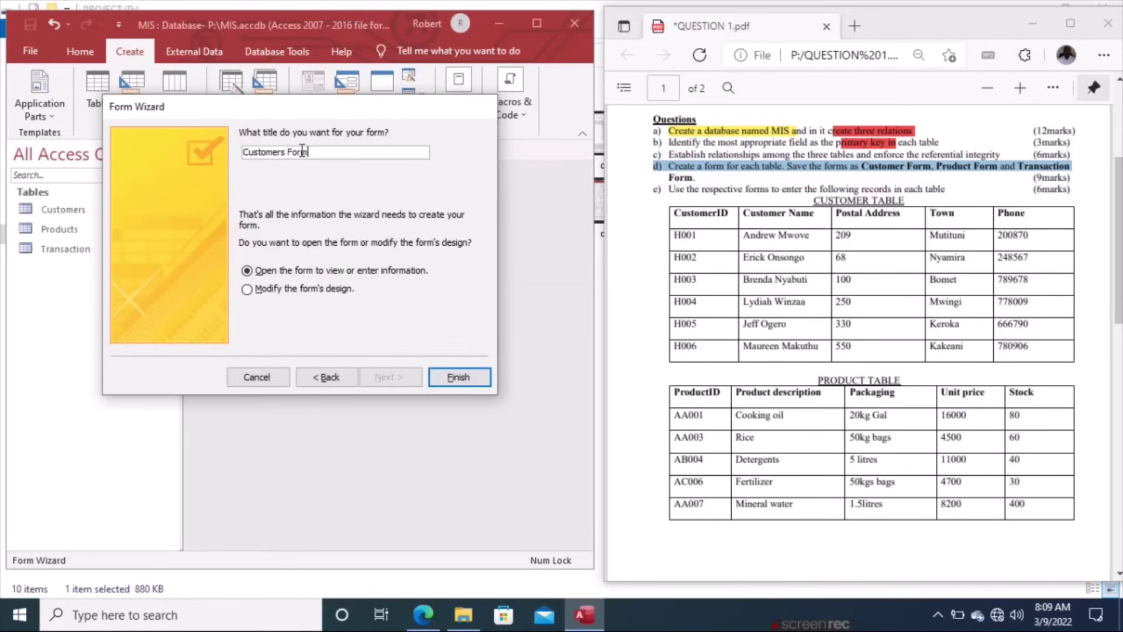
pyautogui.click(458, 376)
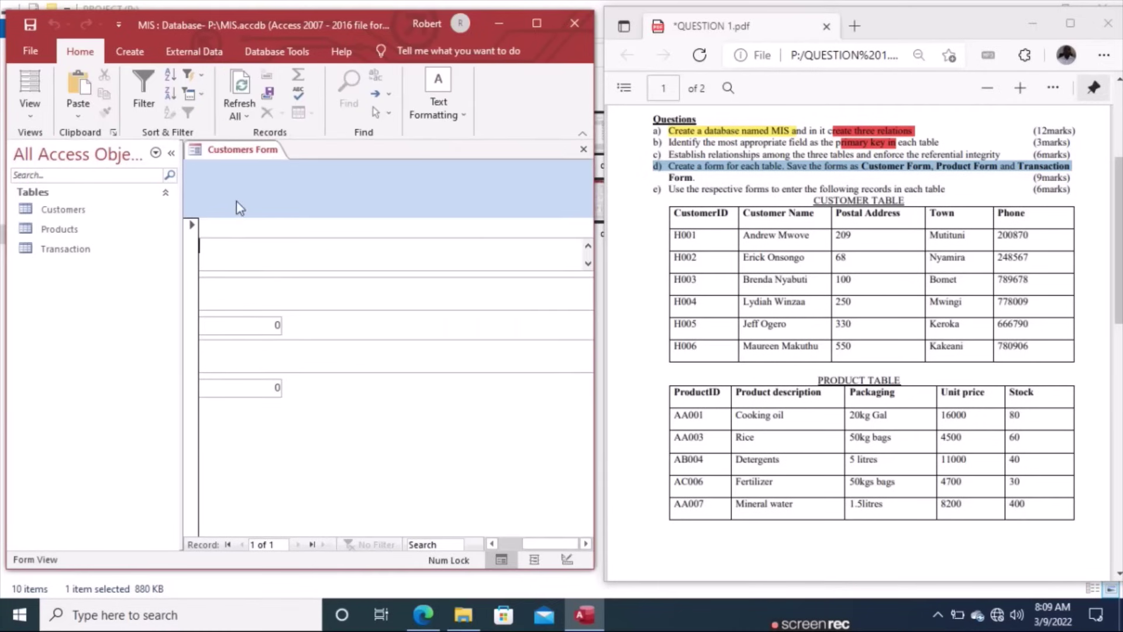
pyautogui.click(130, 51)
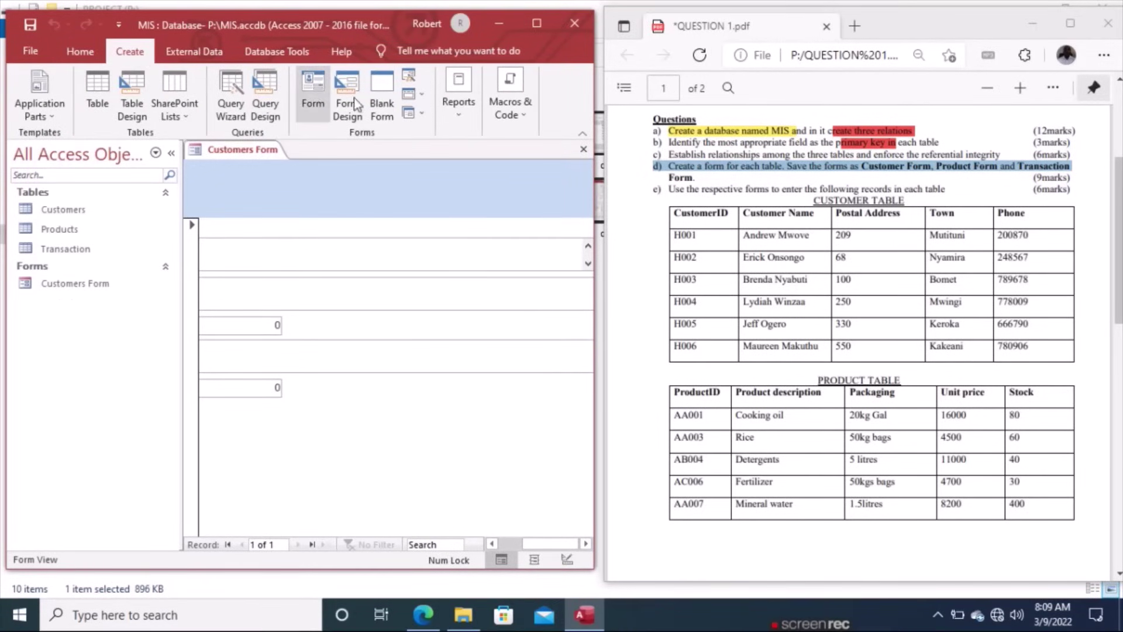
pyautogui.click(412, 78)
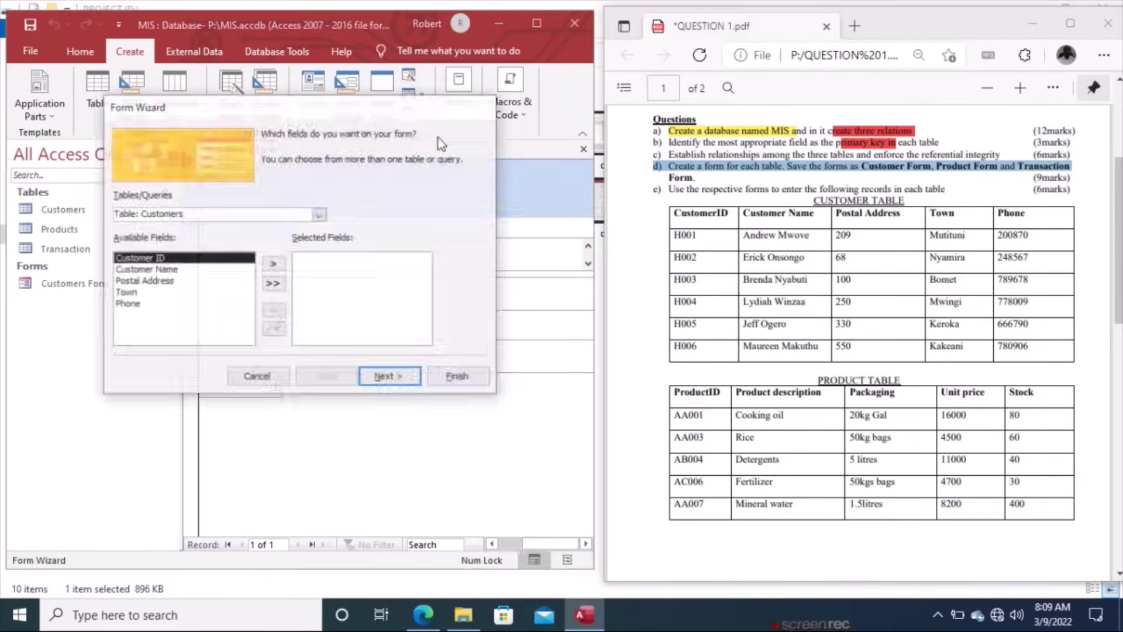
# Step: Build a columnar 'Products Form' from all Products table fields
pyautogui.click(318, 214)
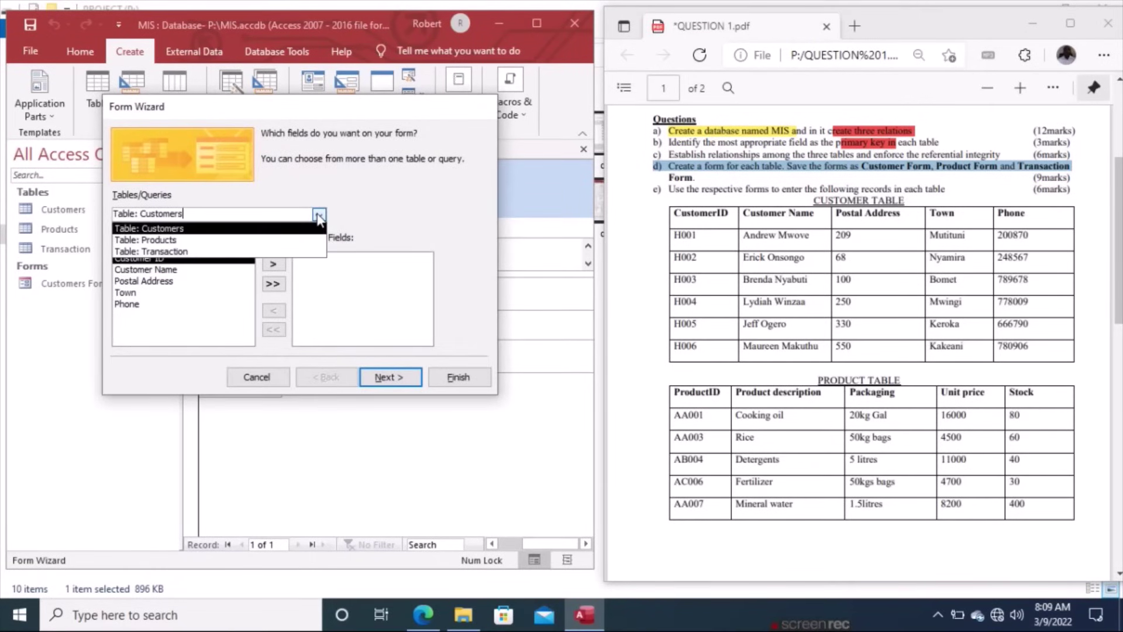
pyautogui.click(288, 240)
pyautogui.click(274, 284)
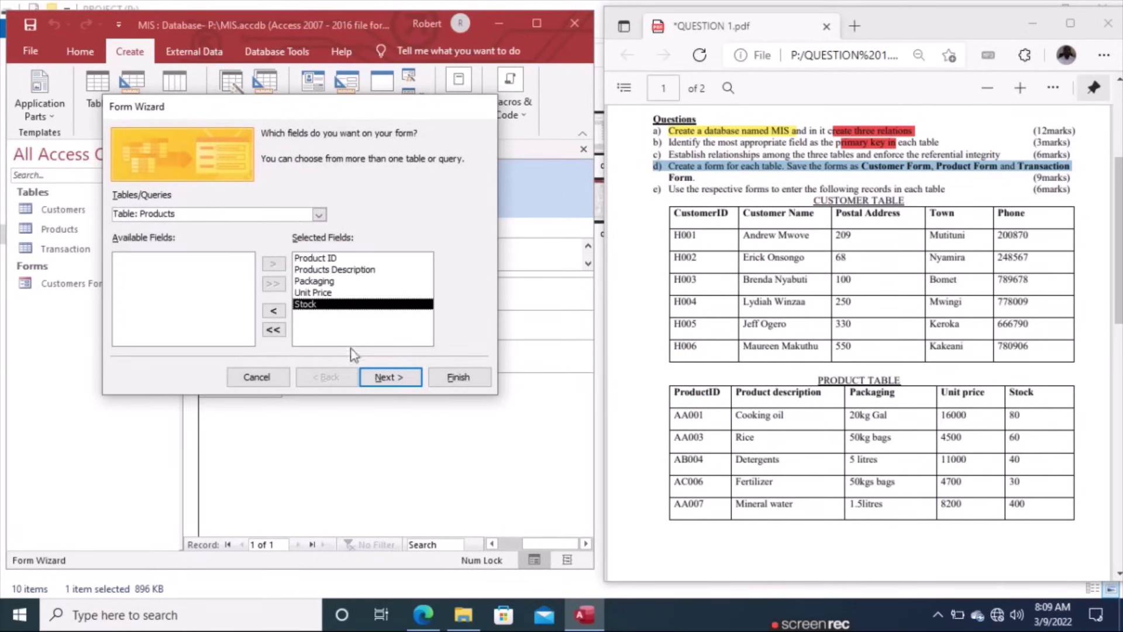
pyautogui.click(388, 379)
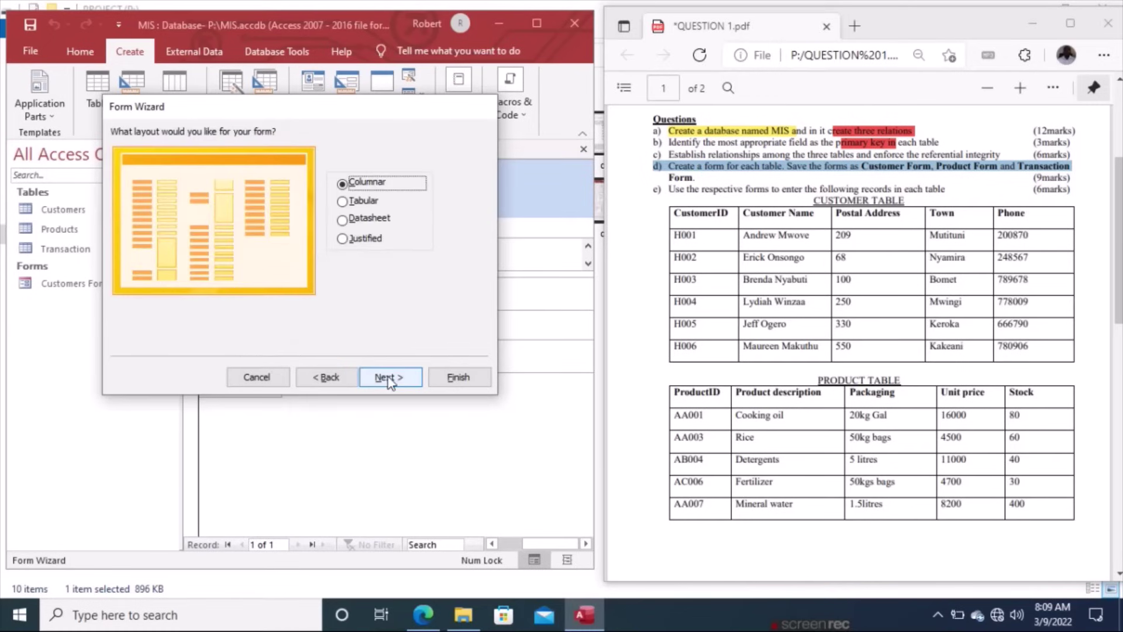
pyautogui.click(388, 379)
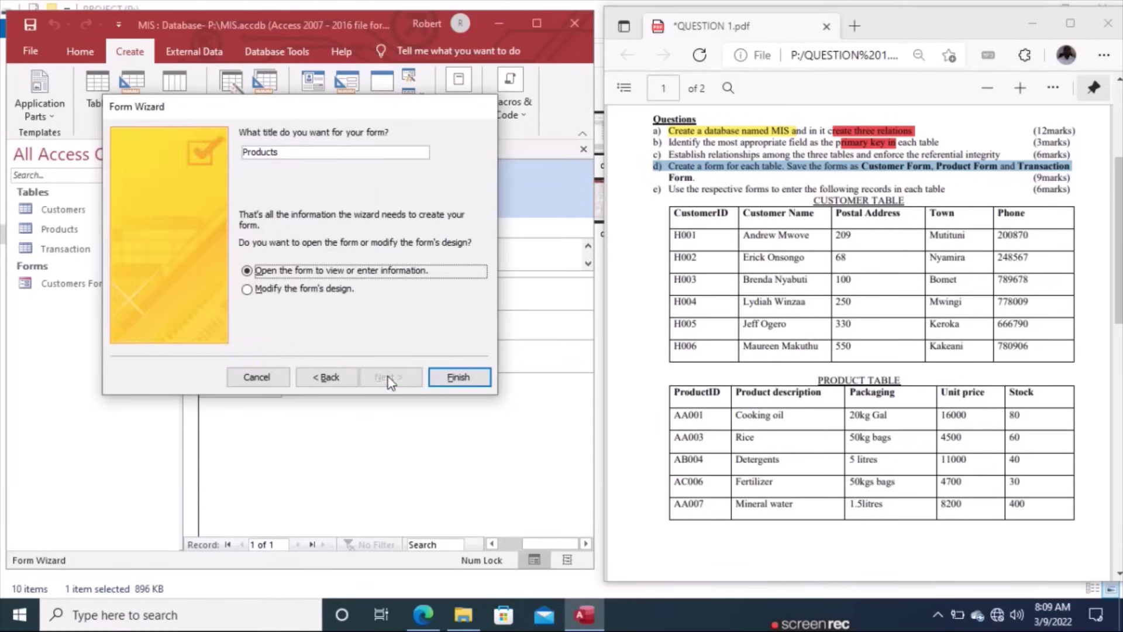
pyautogui.click(339, 151)
pyautogui.write('For')
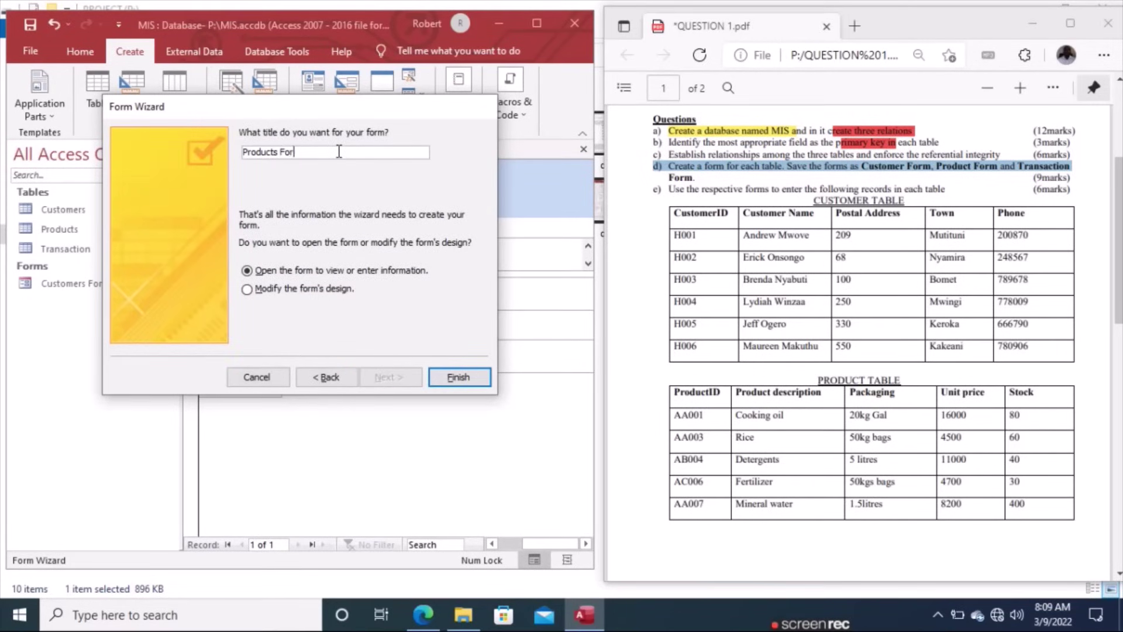
pyautogui.write('m')
pyautogui.click(449, 377)
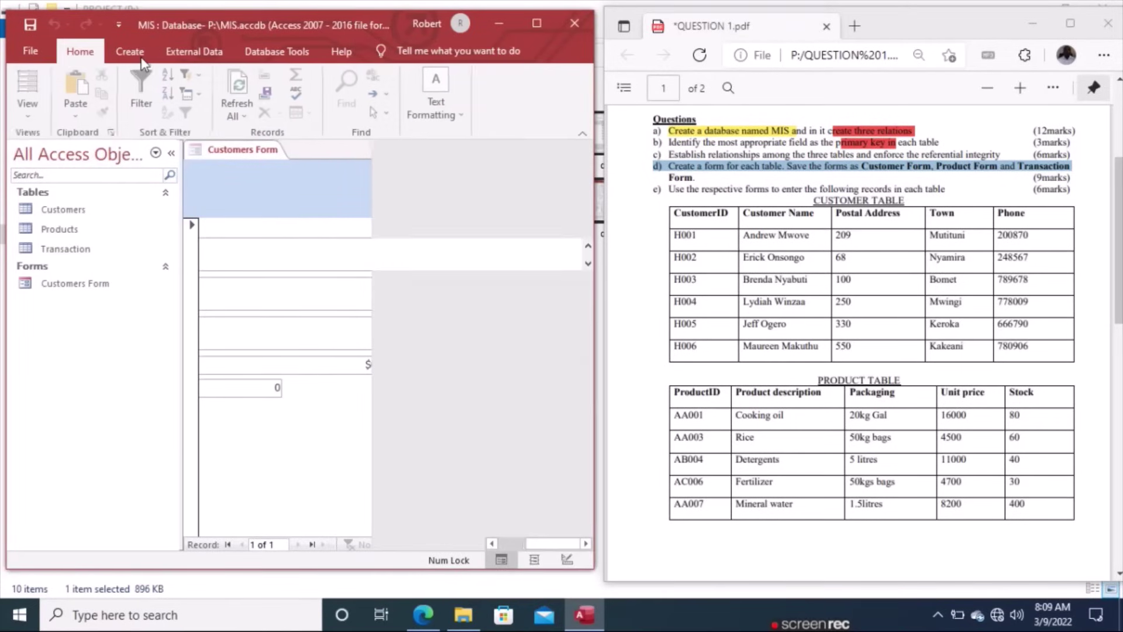
pyautogui.click(136, 54)
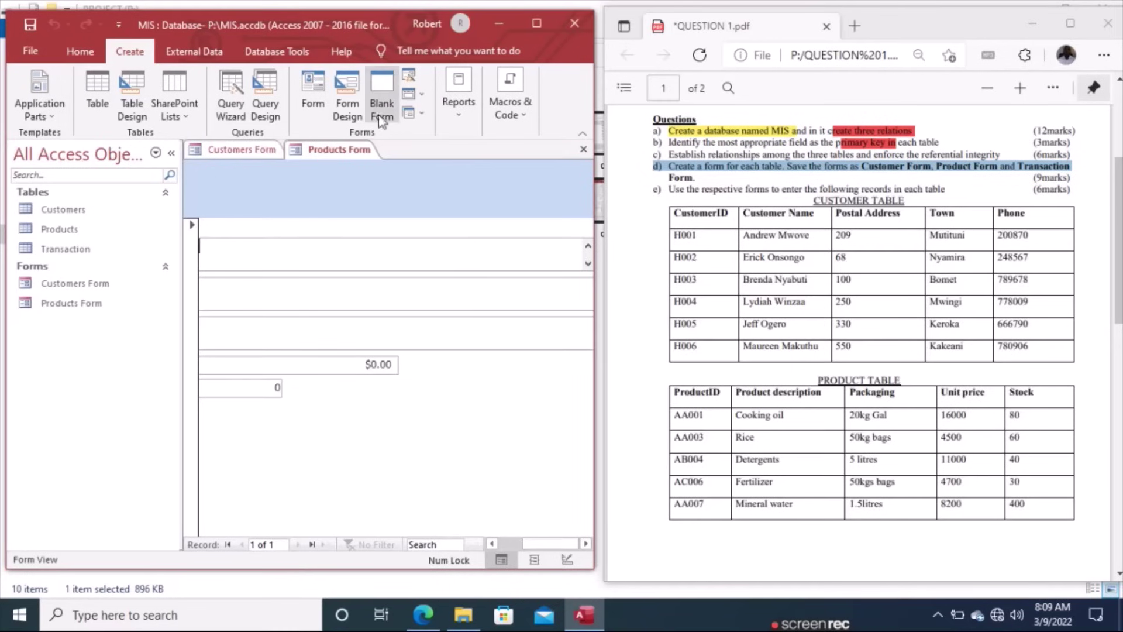
# Step: Build a columnar 'Transaction Form' from all Transaction fields and maximize Access
pyautogui.click(408, 74)
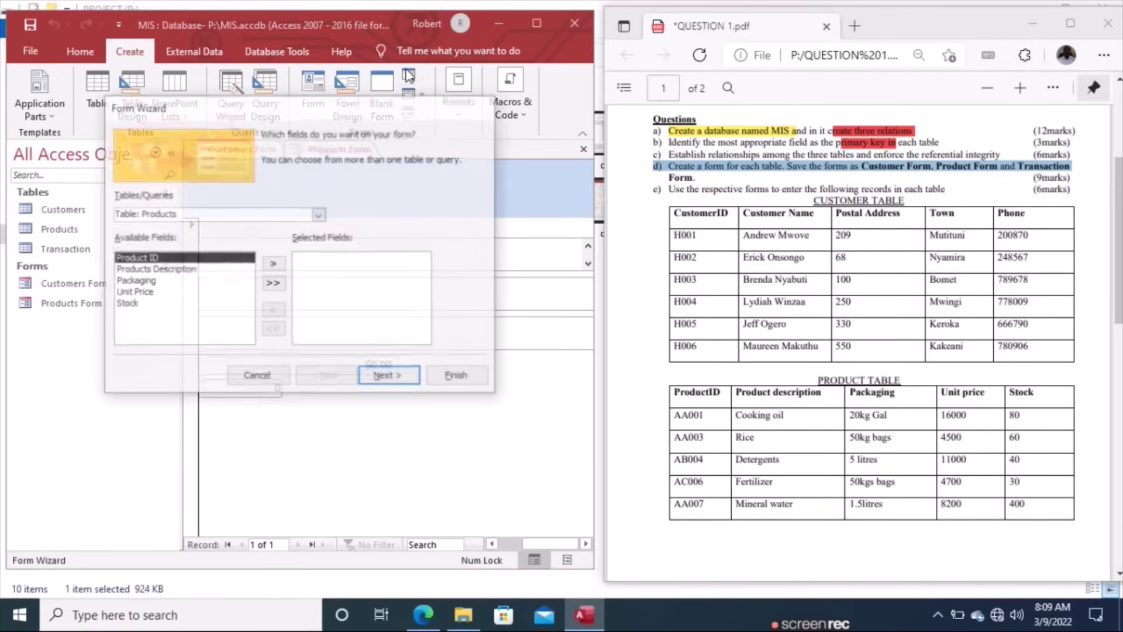
pyautogui.click(318, 215)
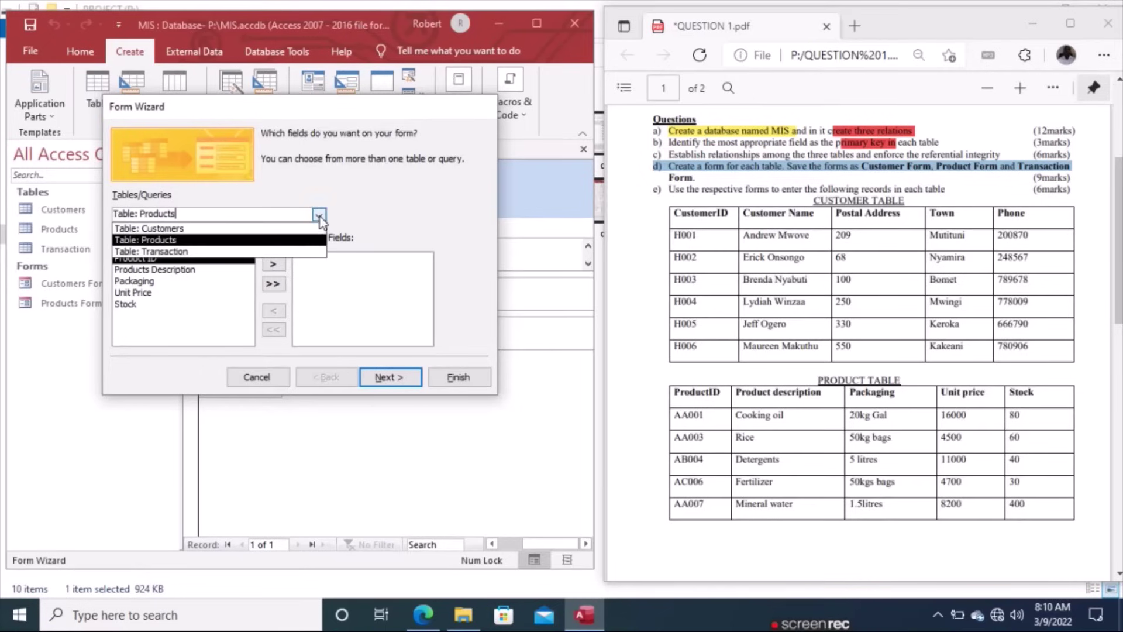
pyautogui.click(288, 251)
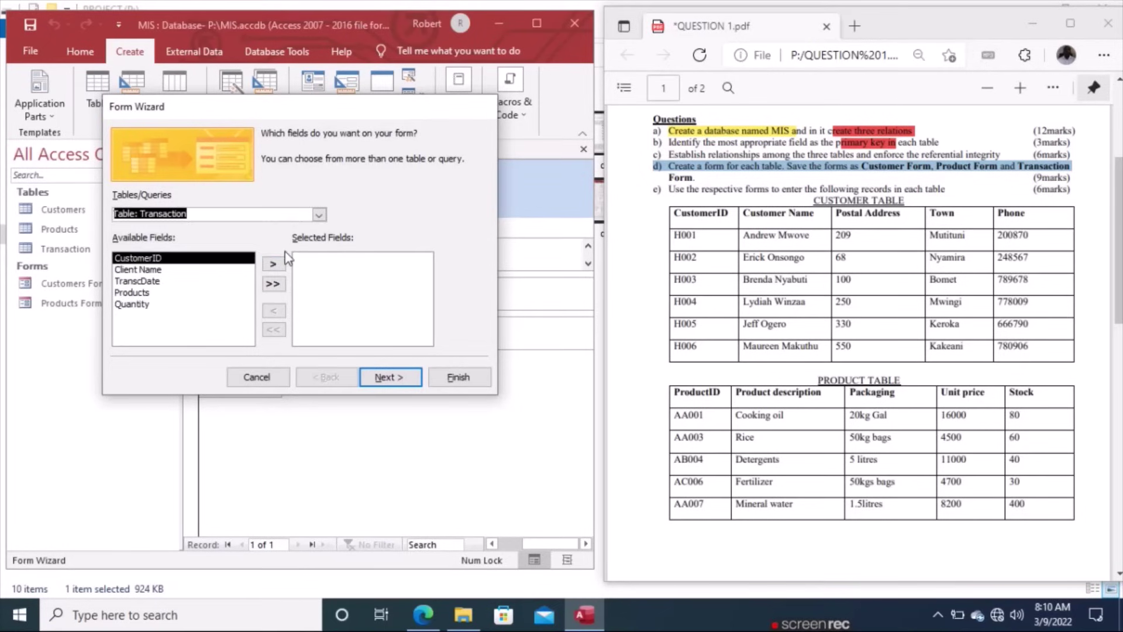
pyautogui.click(272, 284)
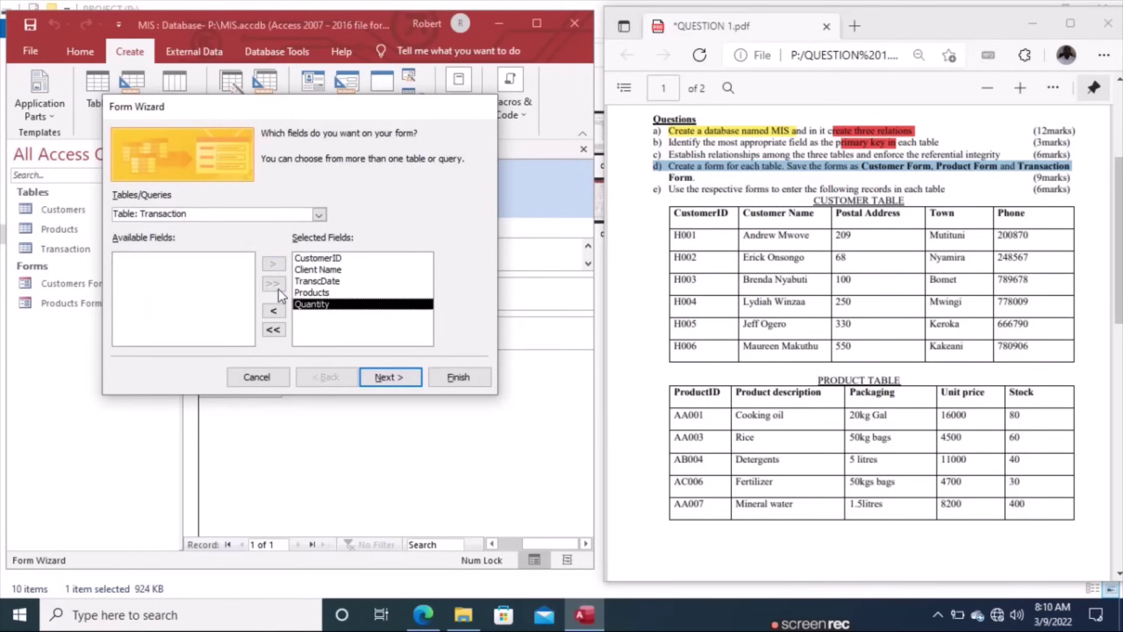
pyautogui.click(385, 378)
pyautogui.click(385, 378)
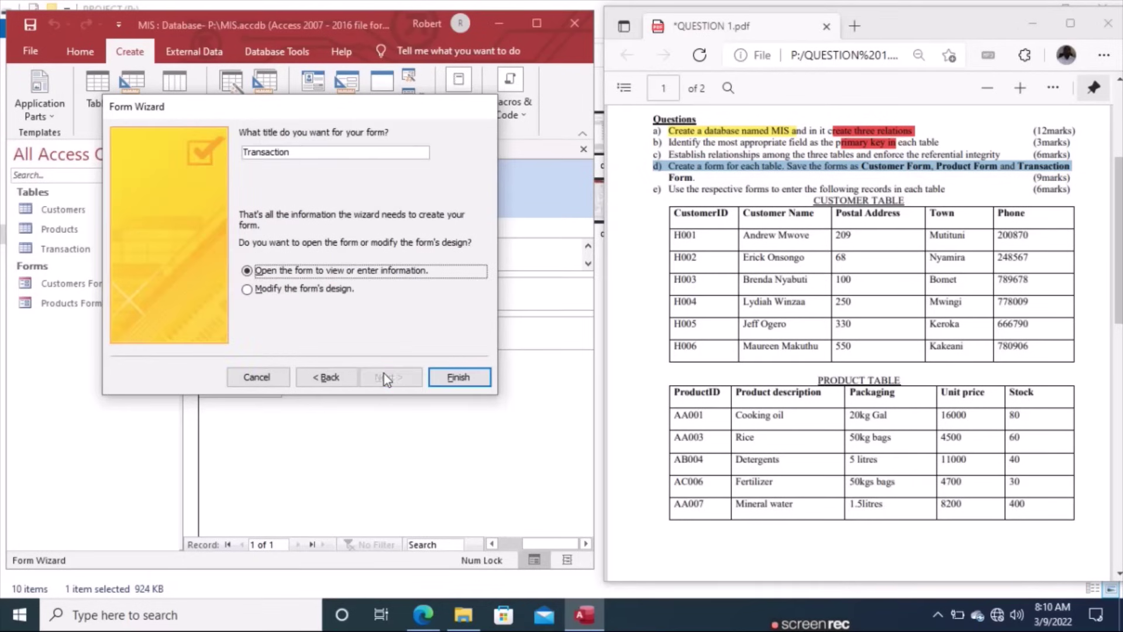
pyautogui.click(344, 152)
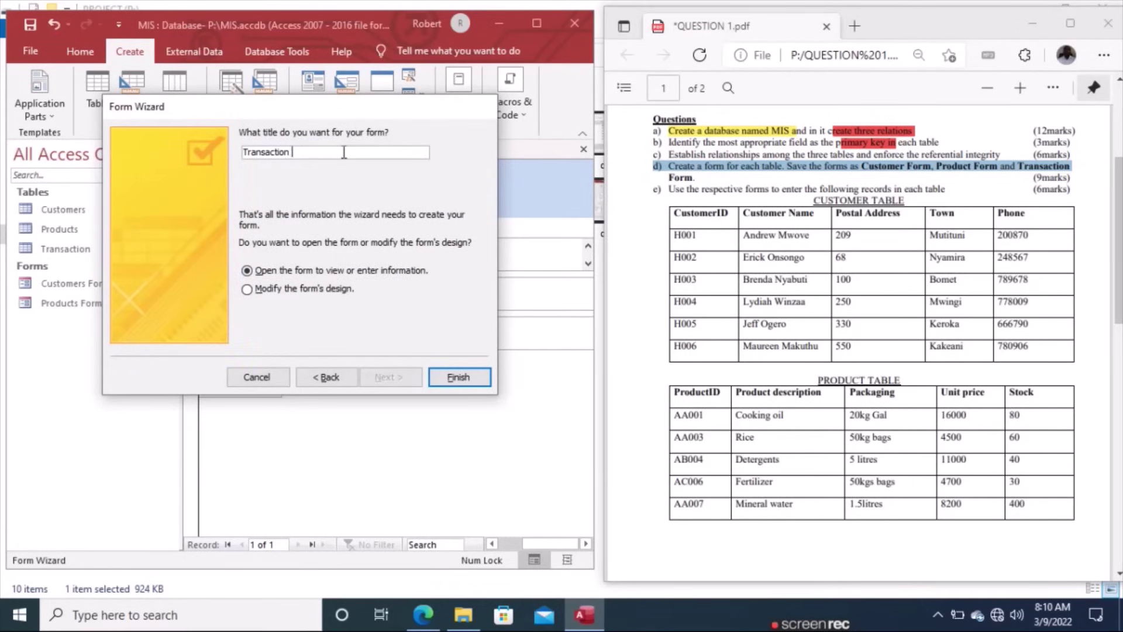
pyautogui.write('Form')
pyautogui.click(458, 376)
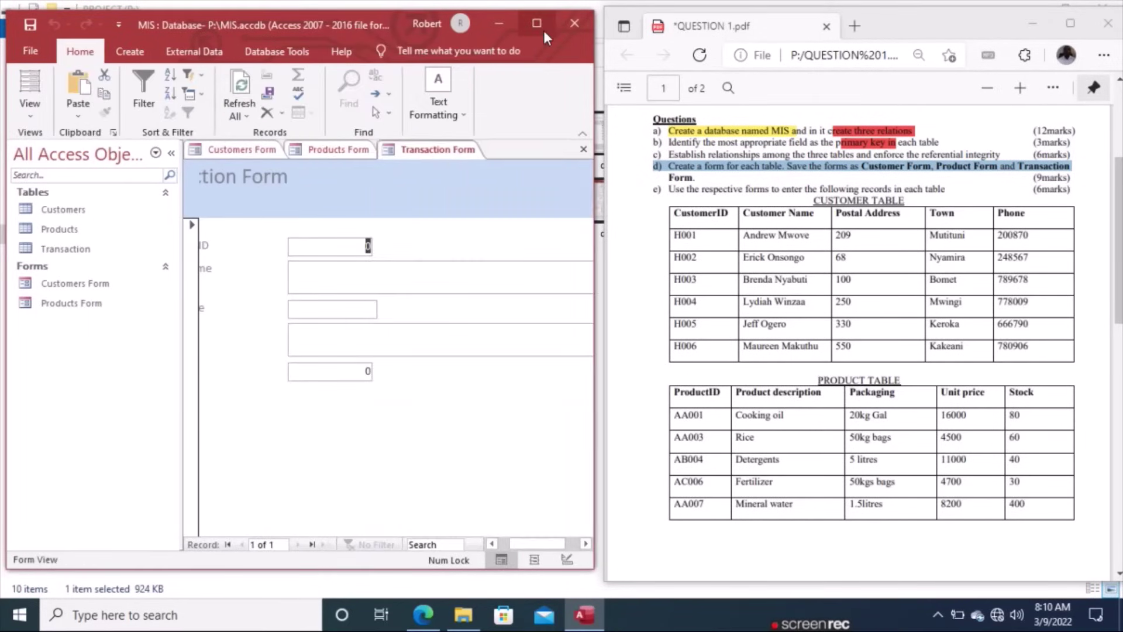
pyautogui.click(543, 31)
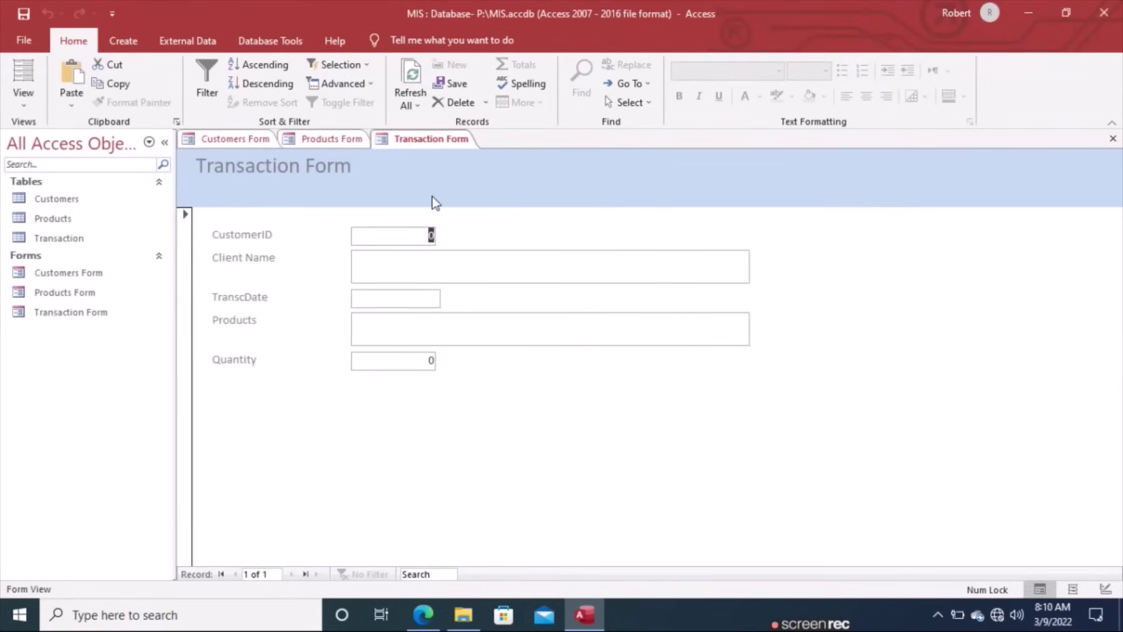
# Step: Switch to the Products Form, then back to the Customers Form
pyautogui.click(339, 139)
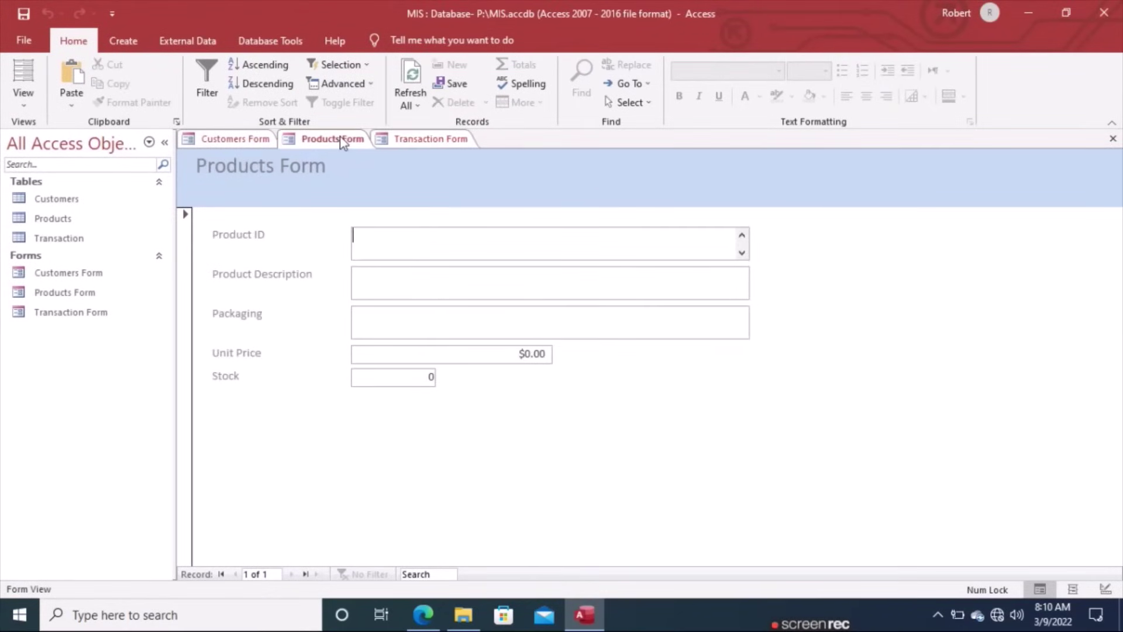
pyautogui.click(249, 140)
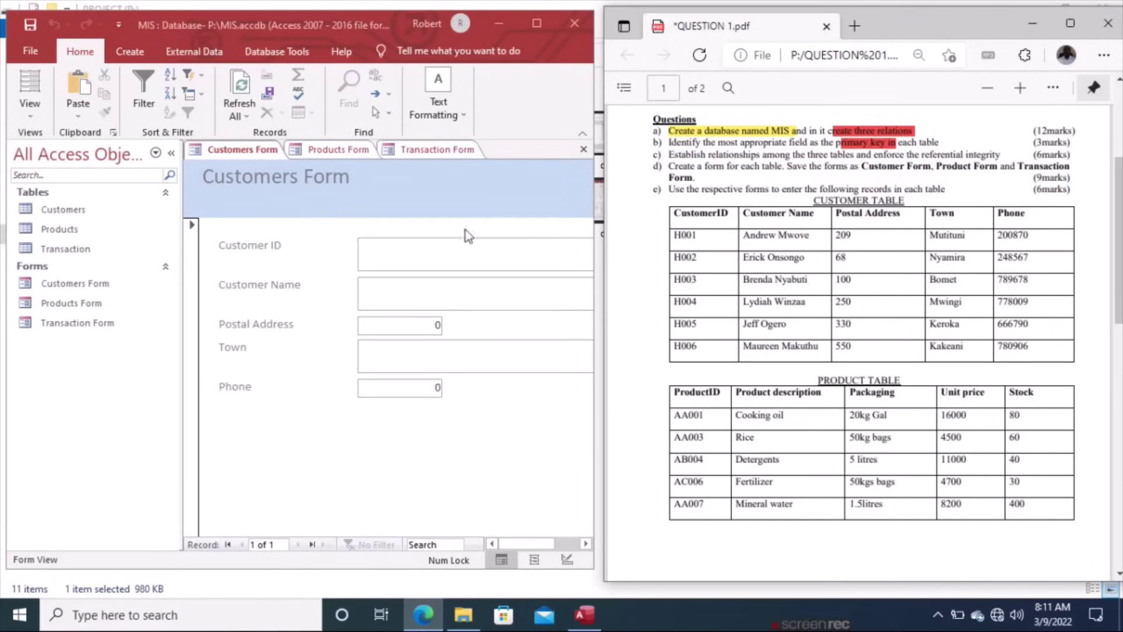
# Step: With Caps Lock on, enter the first customer's ID and name
pyautogui.click(395, 261)
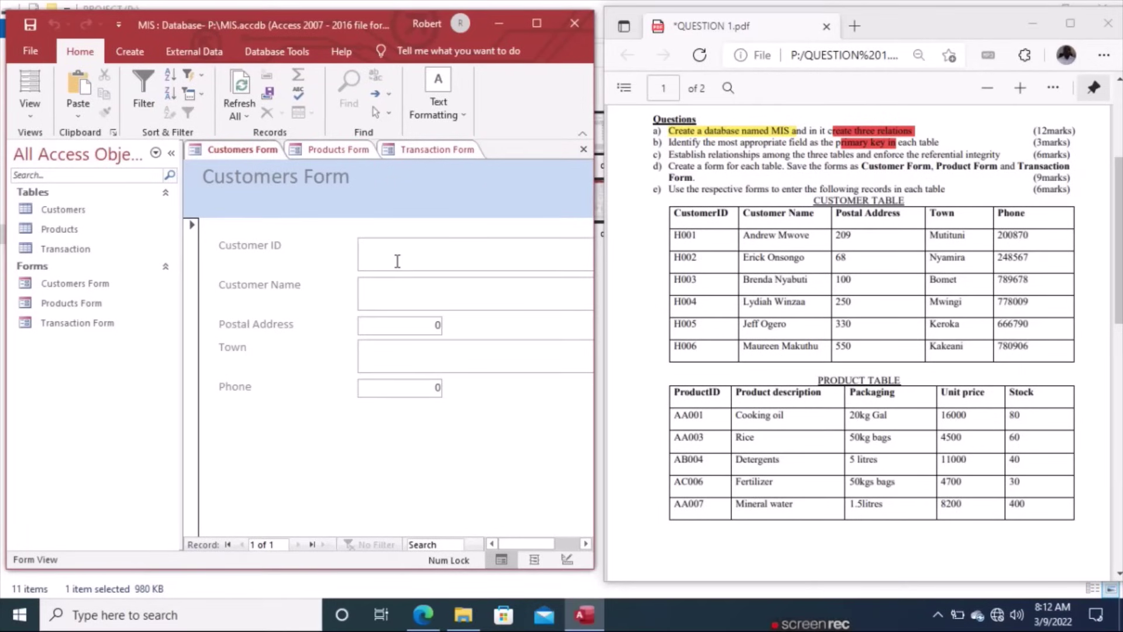
pyautogui.press('capslock')
pyautogui.write('H001')
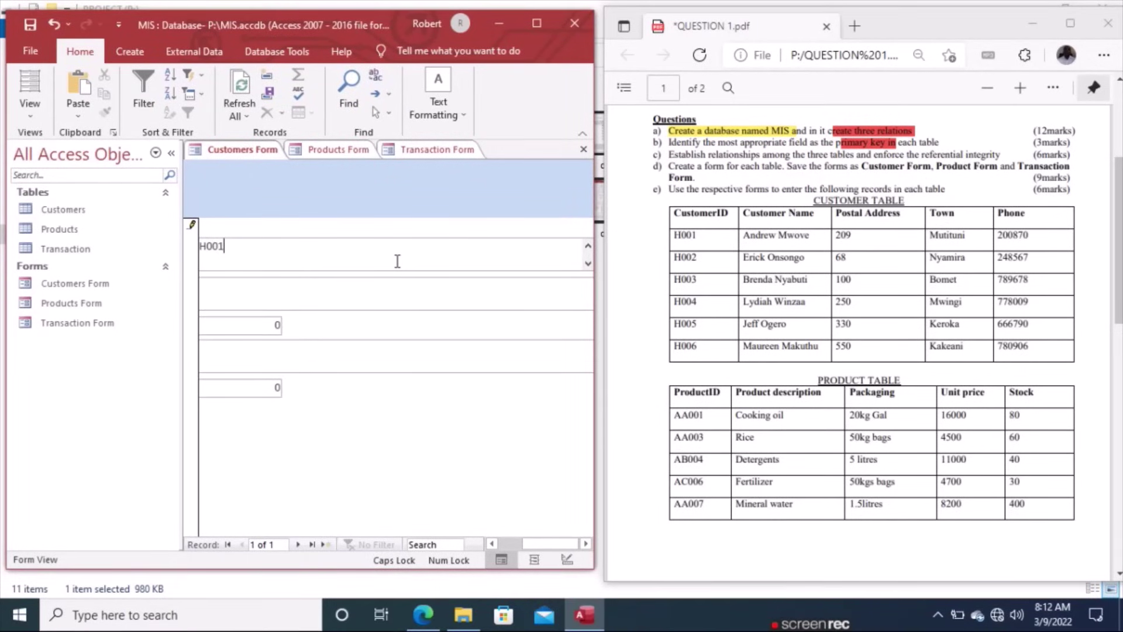
pyautogui.press('Tab')
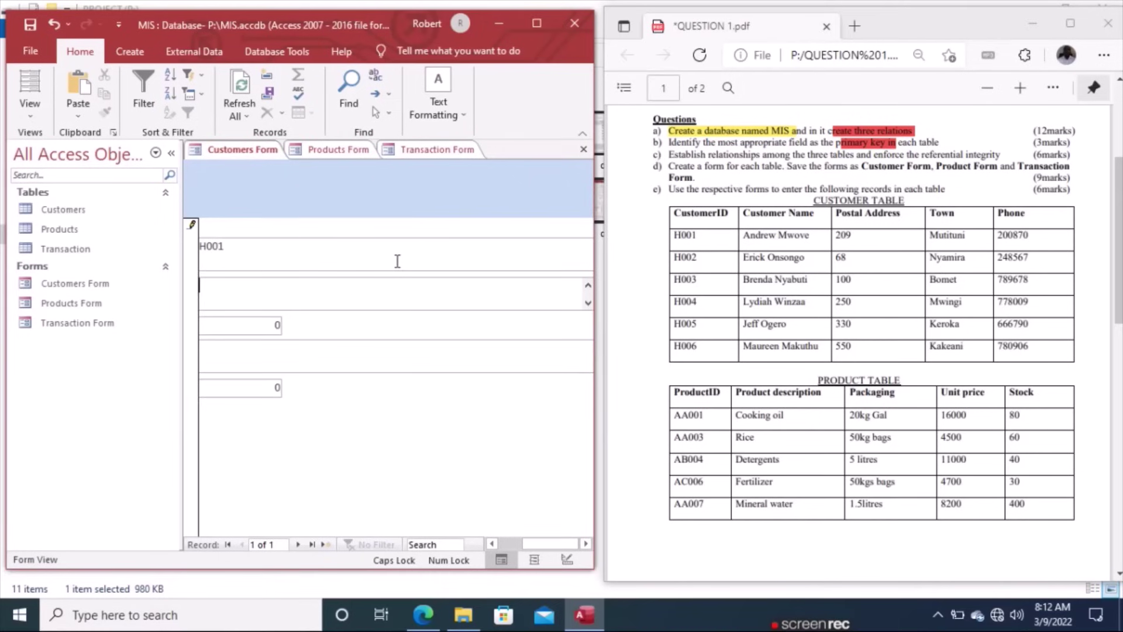
pyautogui.click(492, 544)
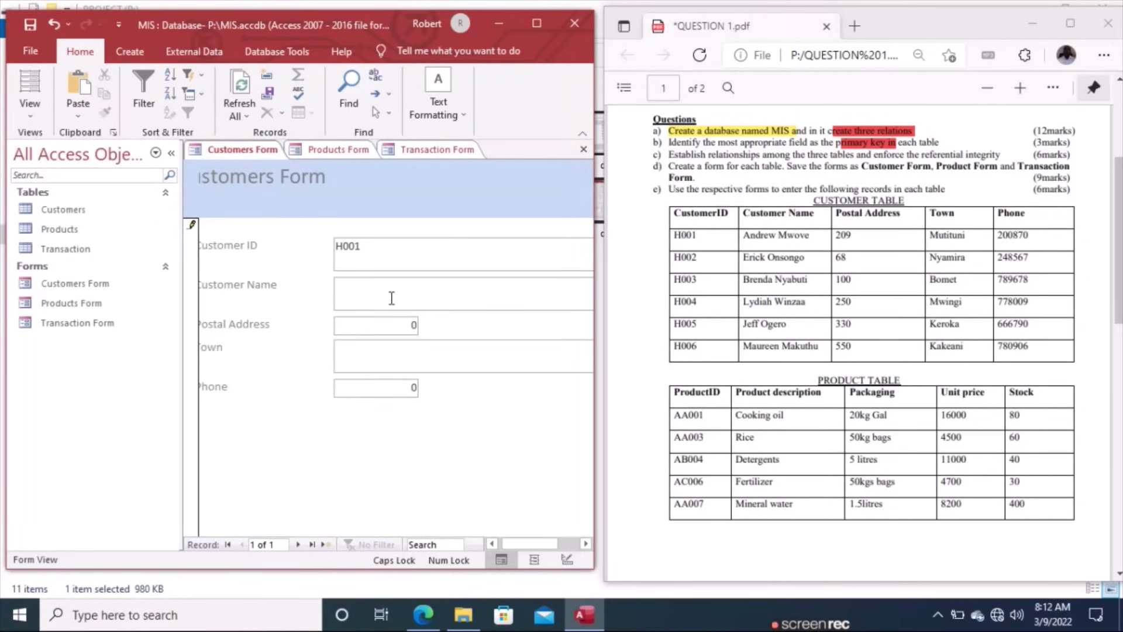
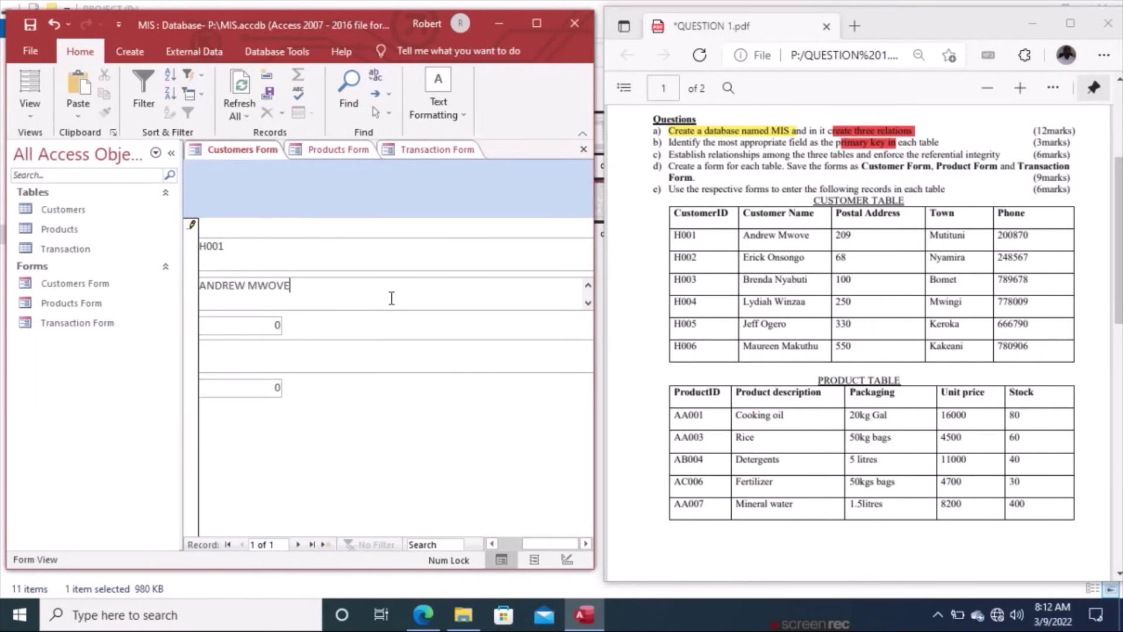
pyautogui.press('Tab')
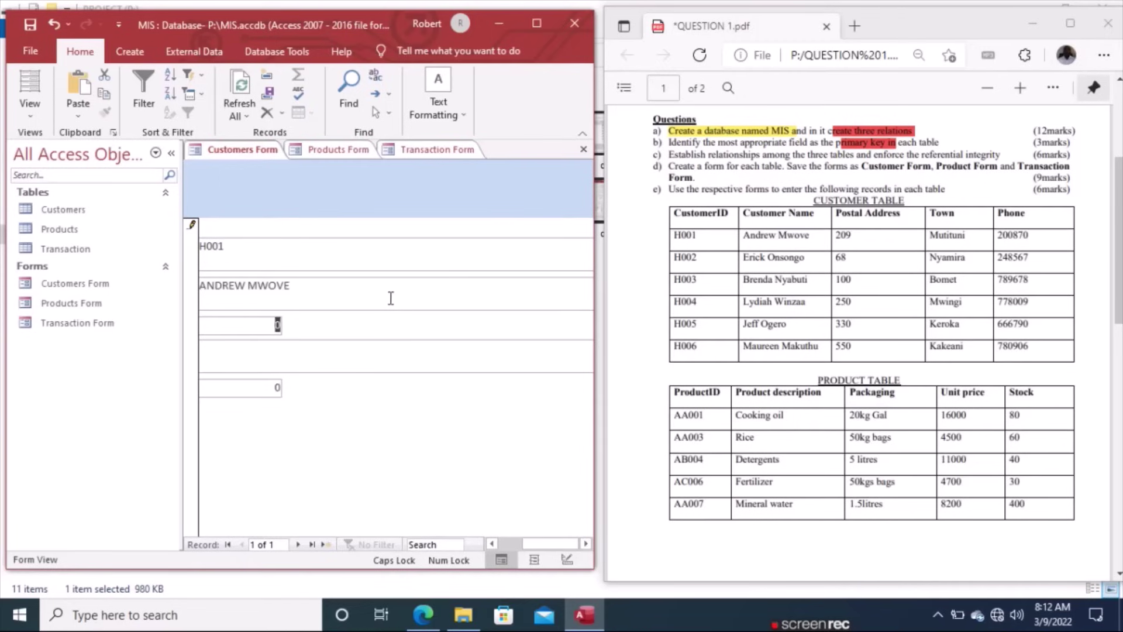
# Step: Enter the first customer's postal address, town and phone, save, and begin the next ID
pyautogui.write('209')
pyautogui.press('Tab')
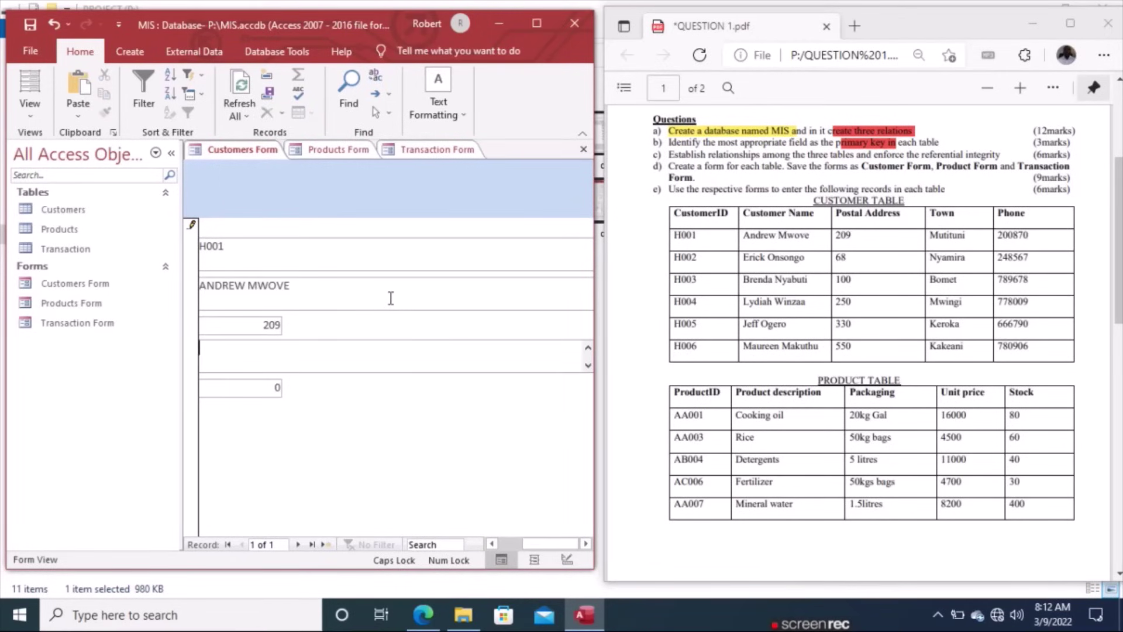
pyautogui.write('MUT')
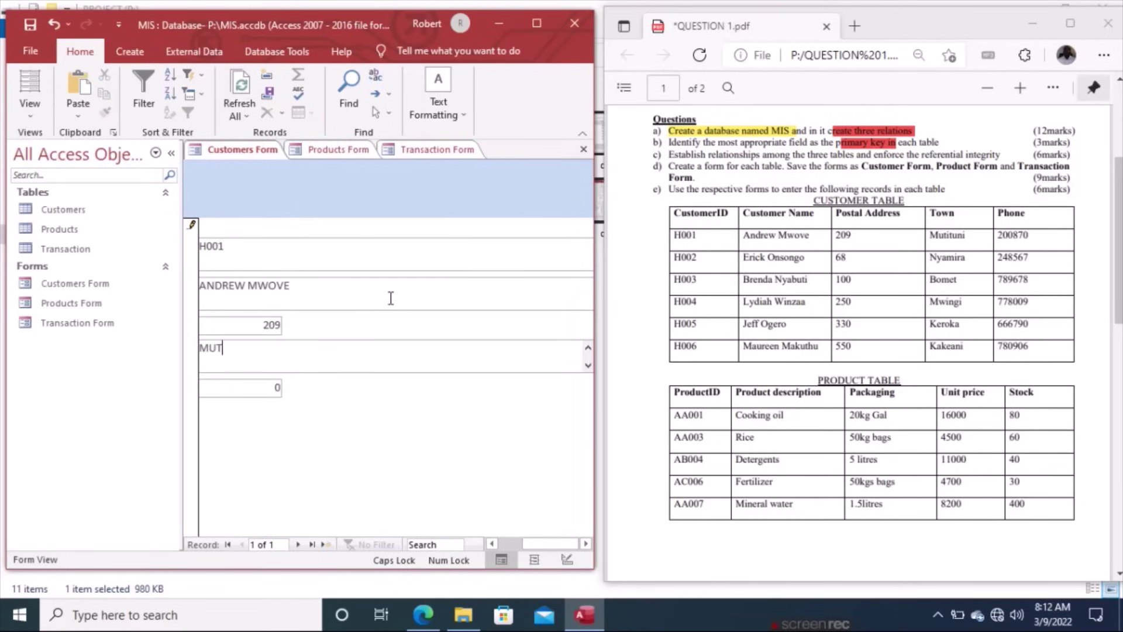
pyautogui.write('ITUNI')
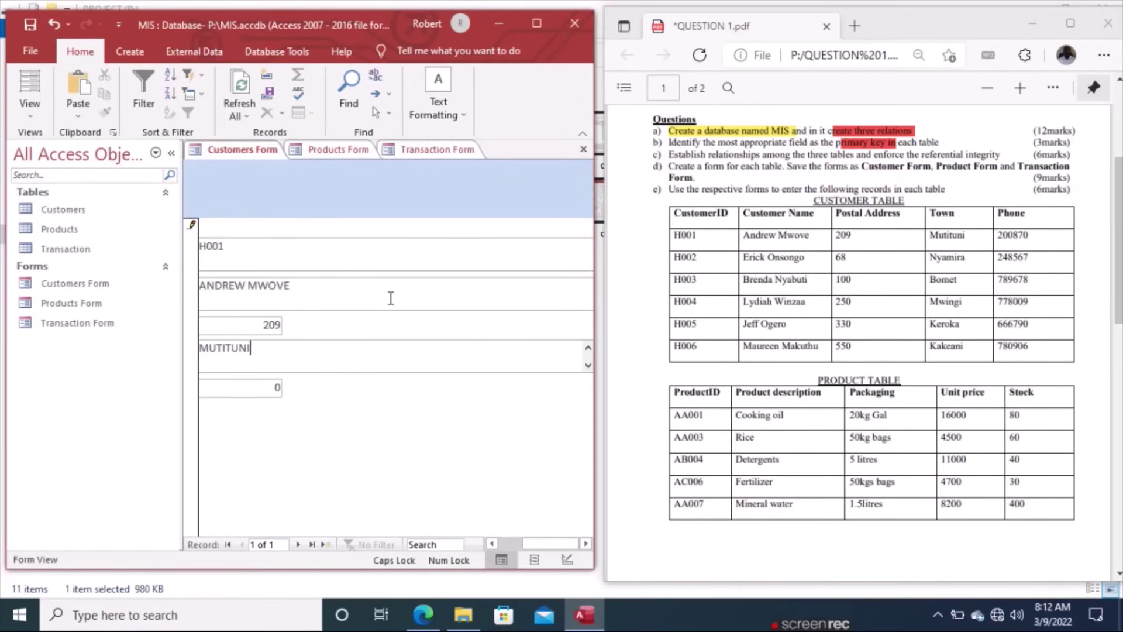
pyautogui.press('Tab')
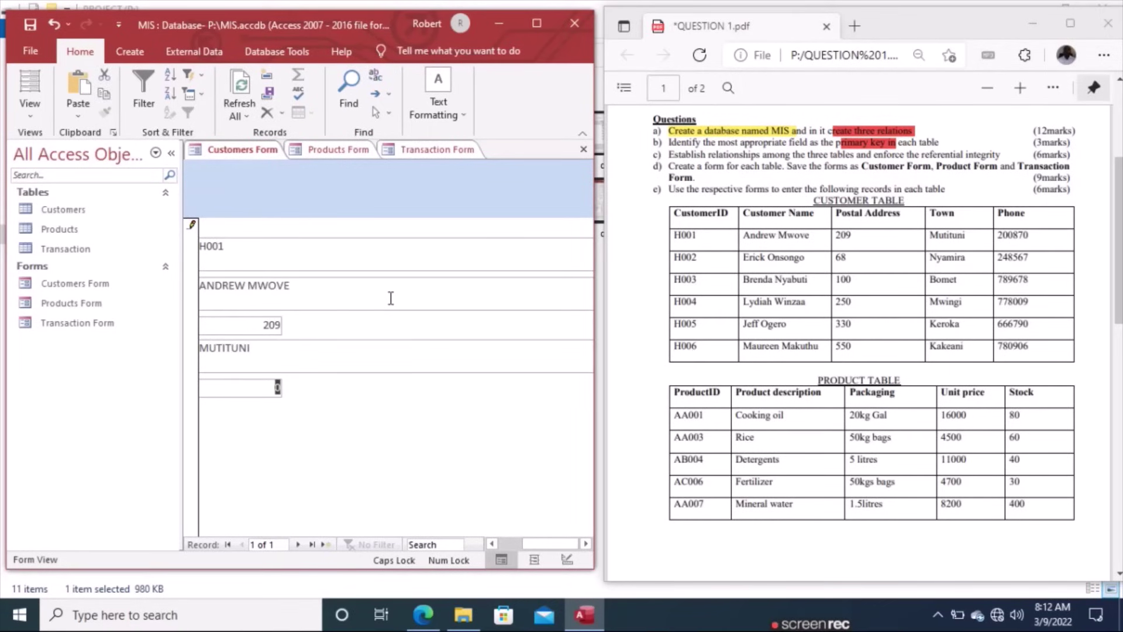
pyautogui.write('200870')
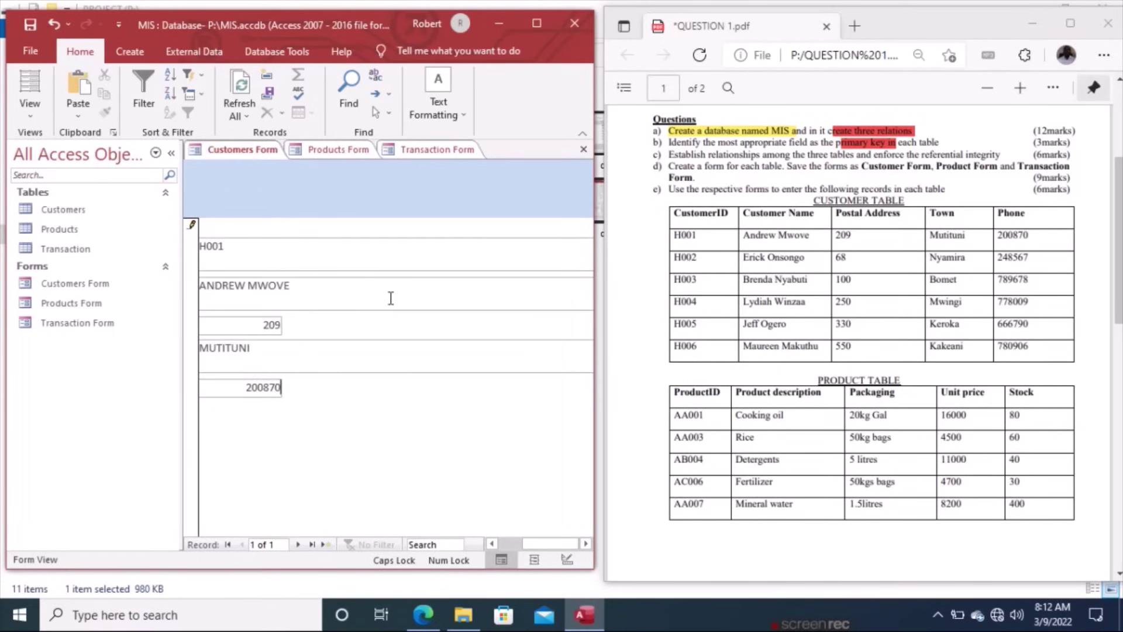
pyautogui.press('Tab')
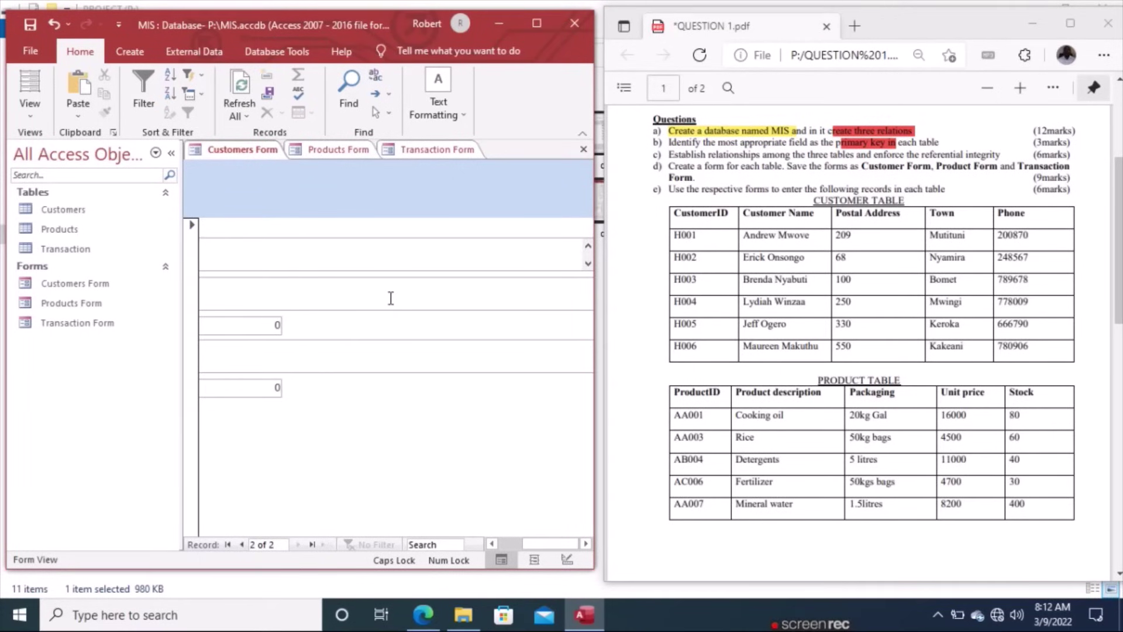
pyautogui.write('H002')
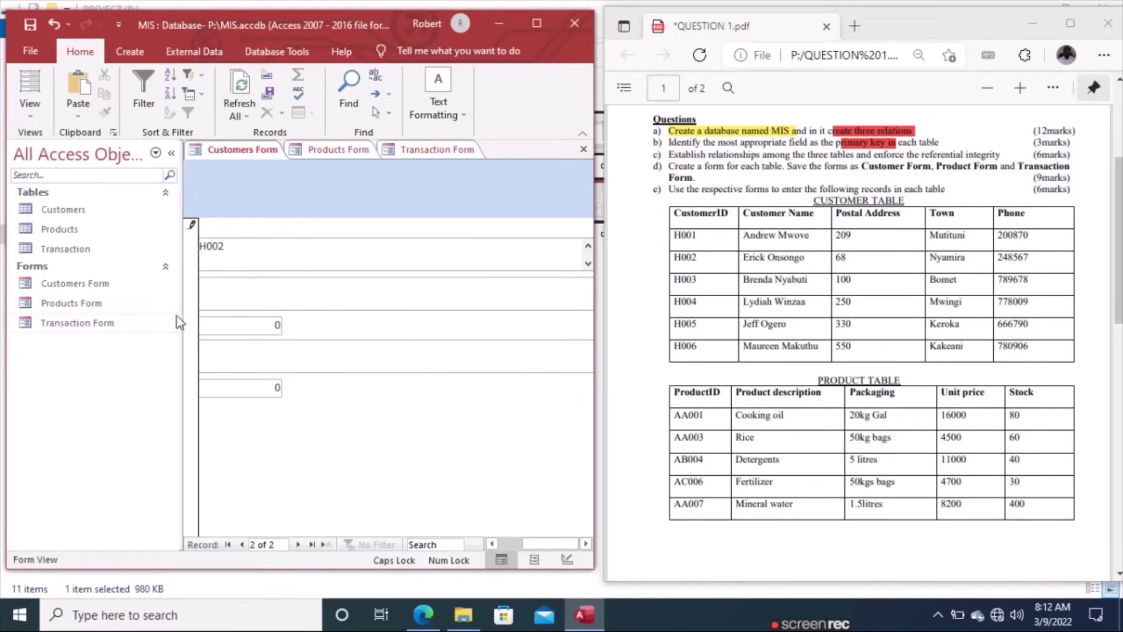
# Step: Collapse the navigation pane and save the second customer's name, postal address, town and phone
pyautogui.moveTo(182, 315); pyautogui.dragTo(20, 324)
pyautogui.moveTo(452, 542); pyautogui.dragTo(442, 543)
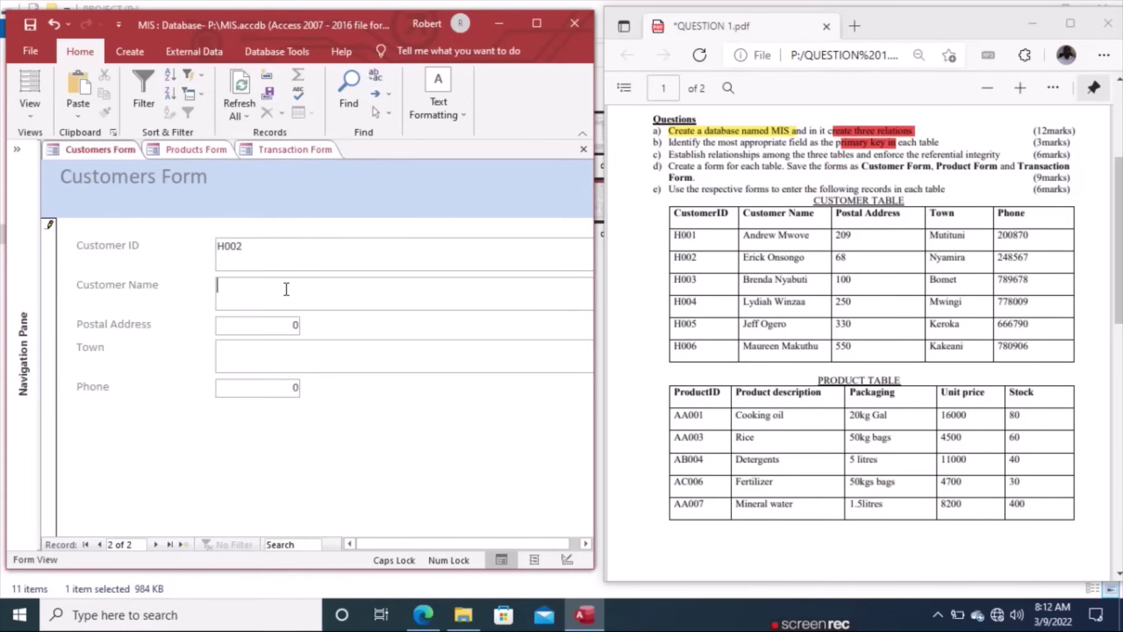
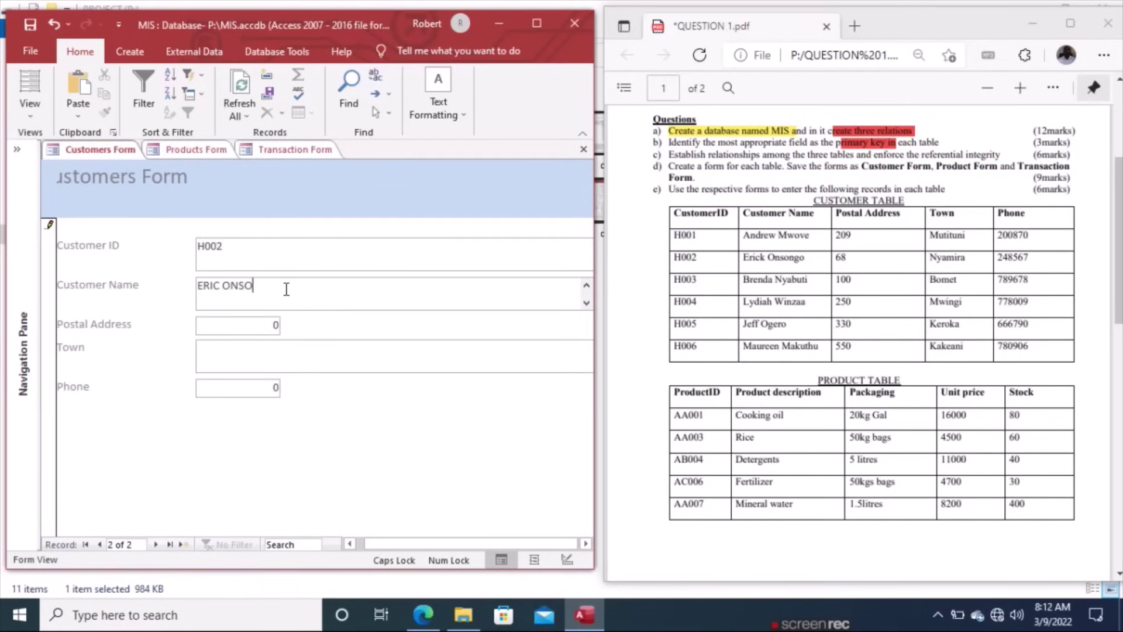
pyautogui.press('Tab')
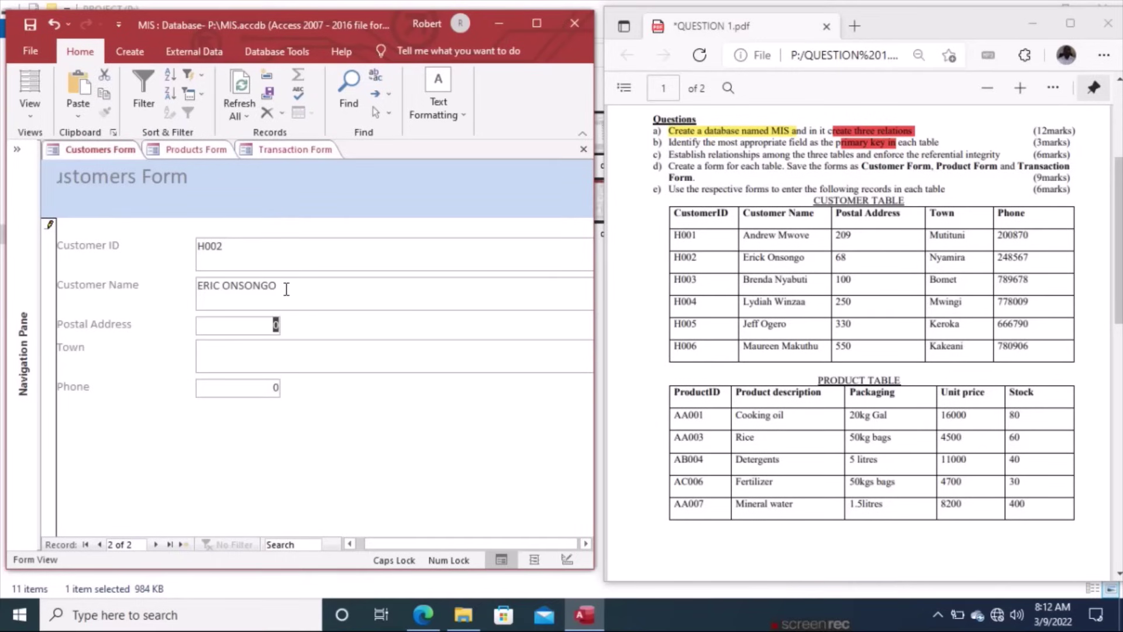
pyautogui.write('68')
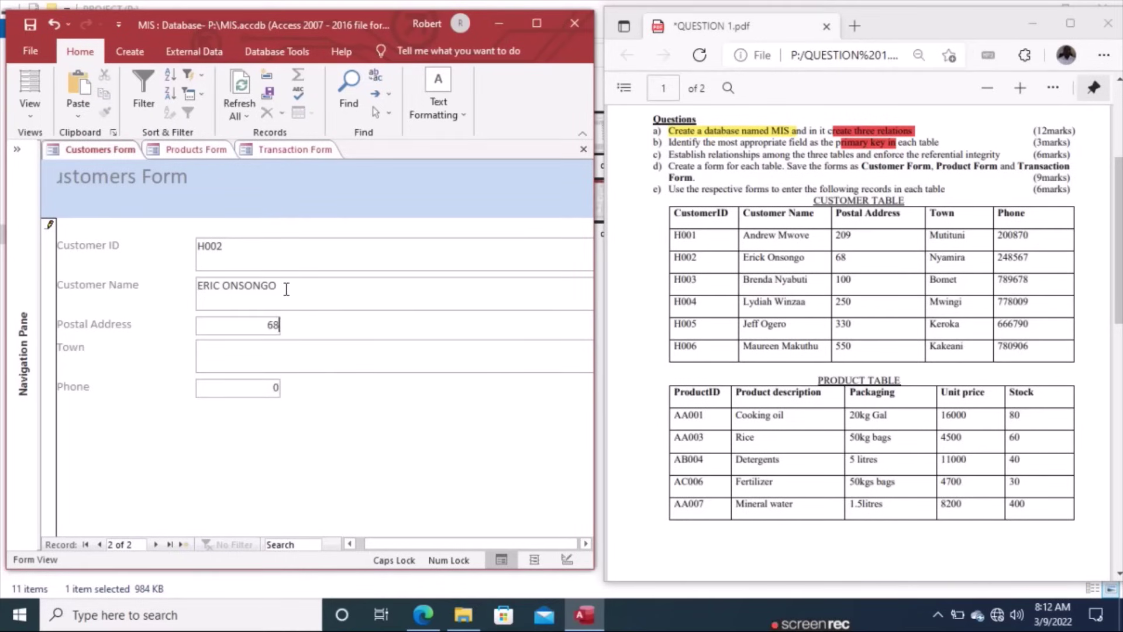
pyautogui.press('Tab')
pyautogui.write('N')
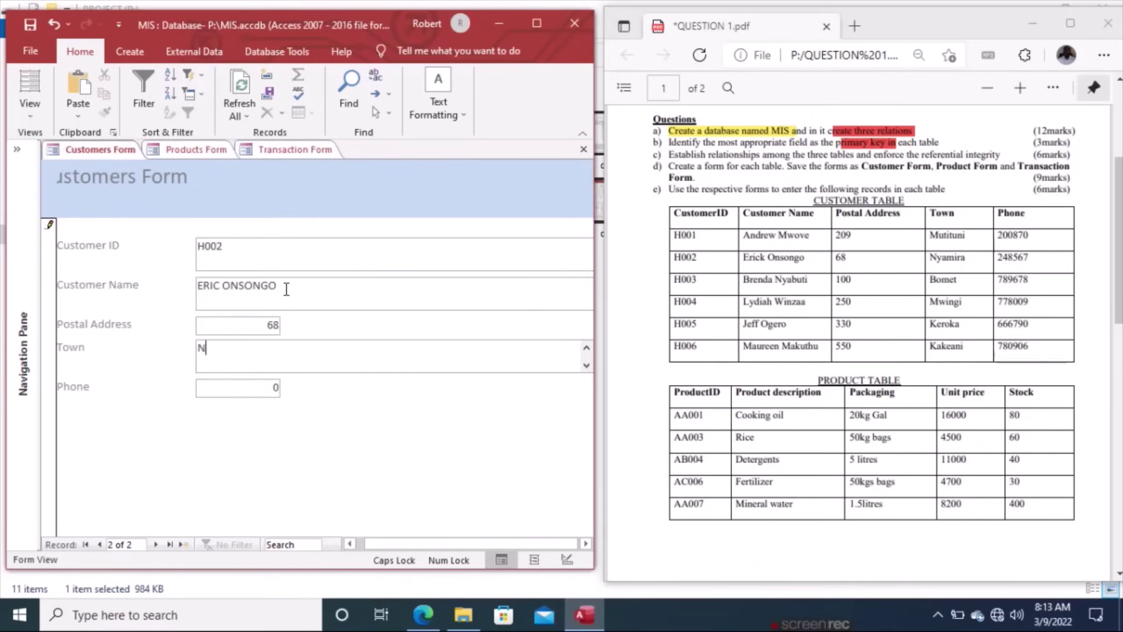
pyautogui.write('YAMIRA')
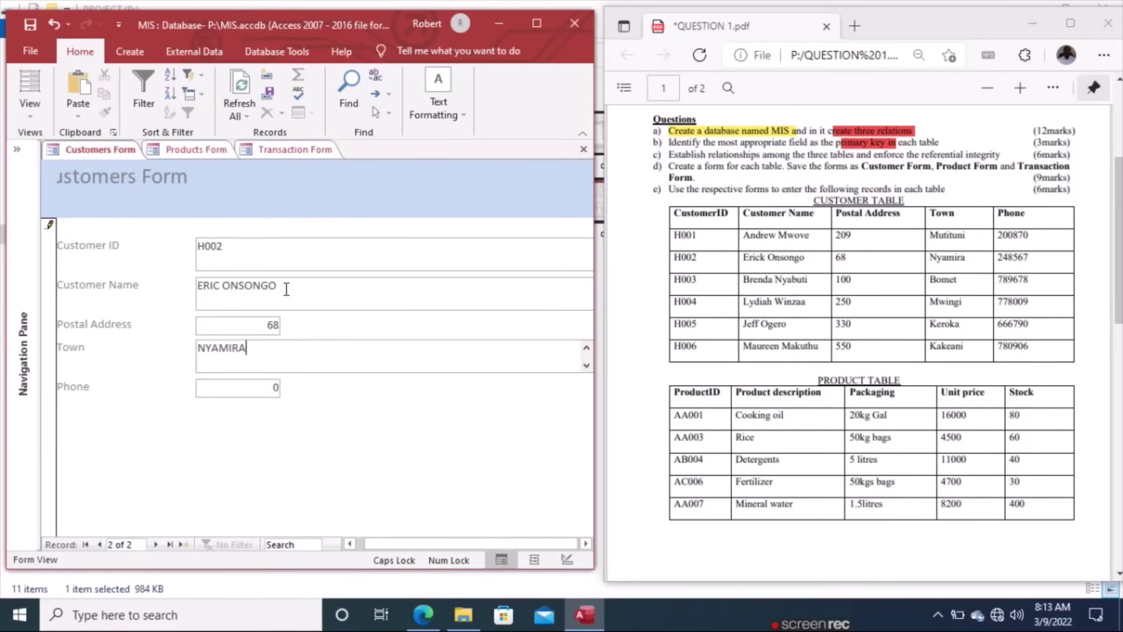
pyautogui.press('Tab')
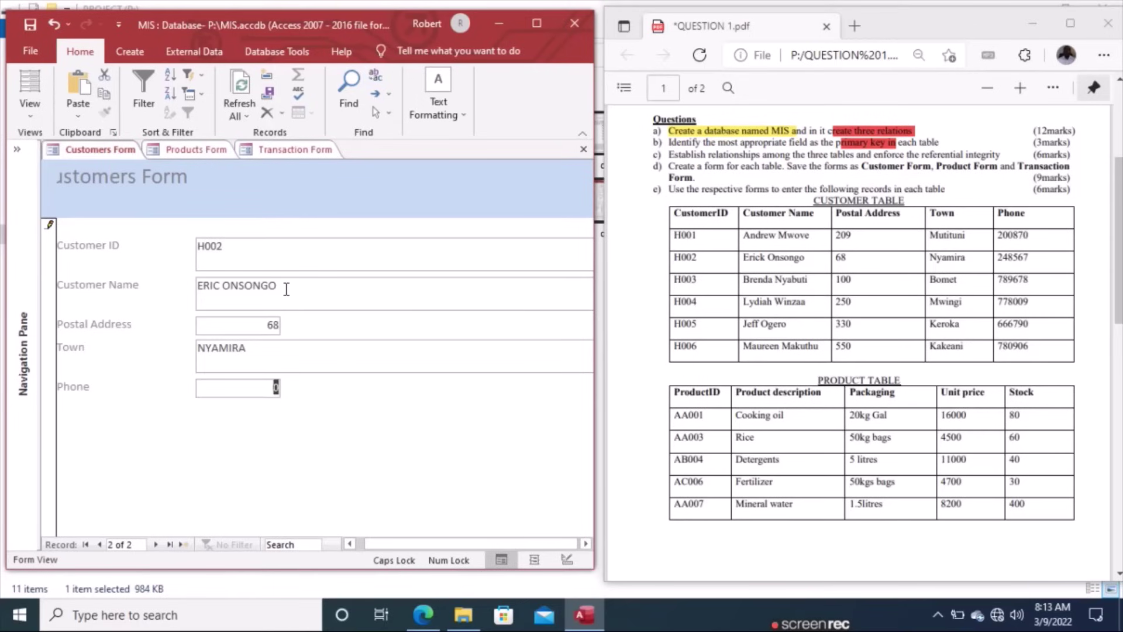
pyautogui.write('248567')
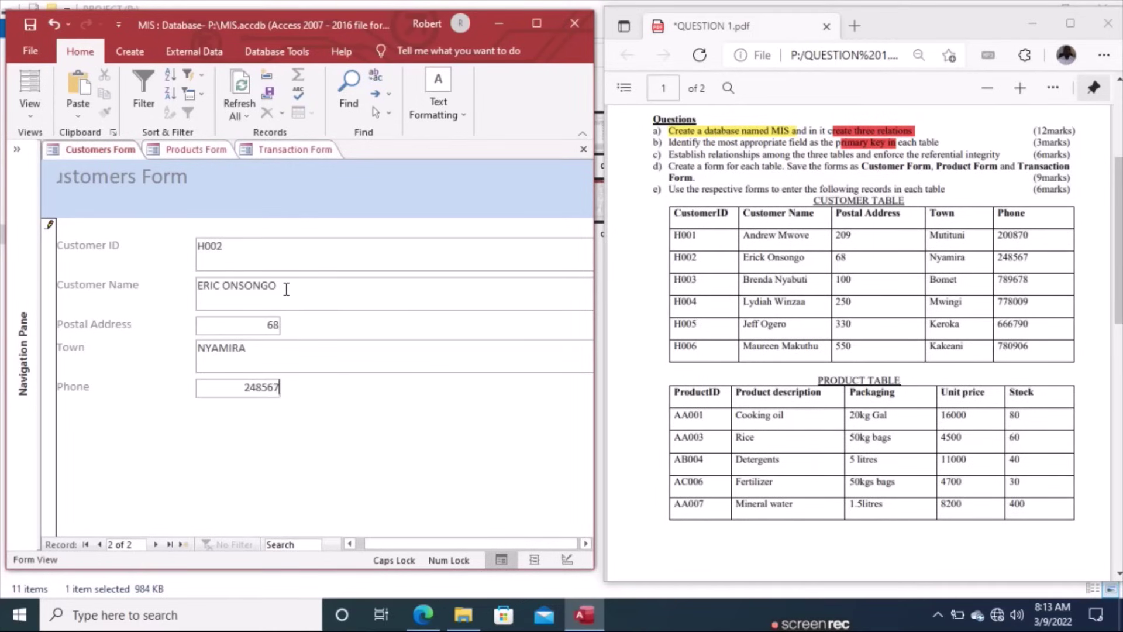
pyautogui.press('Tab')
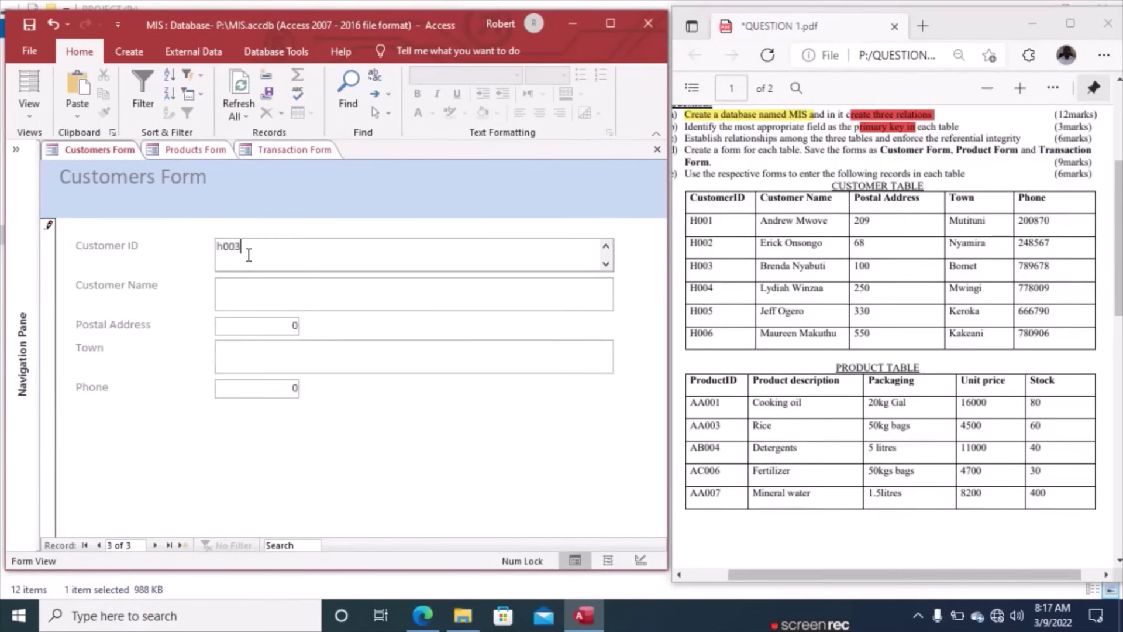
# Step: Enter customer H003's name, postal address, town and phone number, and save the record
pyautogui.write('H003')
pyautogui.press('Tab')
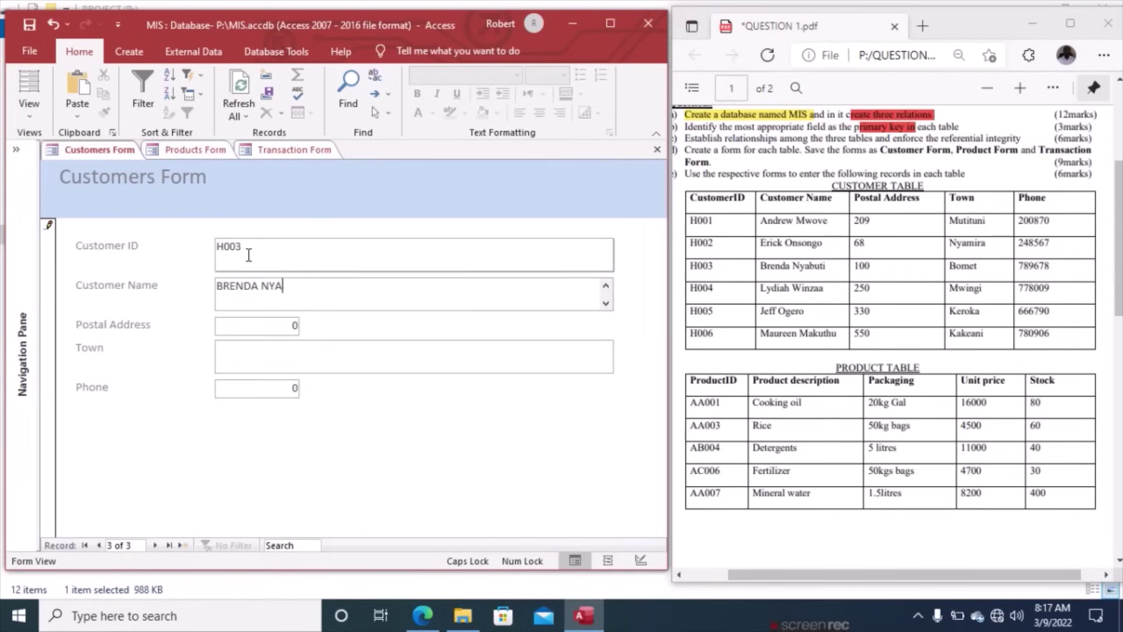
pyautogui.press('Tab')
pyautogui.write('100')
pyautogui.press('Tab')
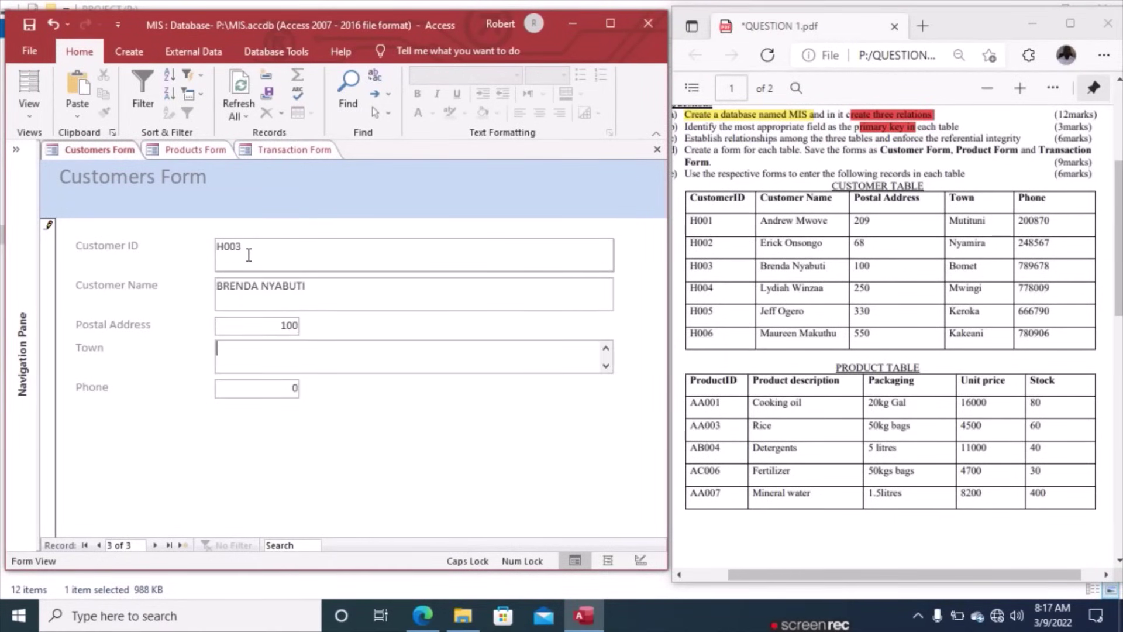
pyautogui.write('BOMET')
pyautogui.press('Tab')
pyautogui.write('789')
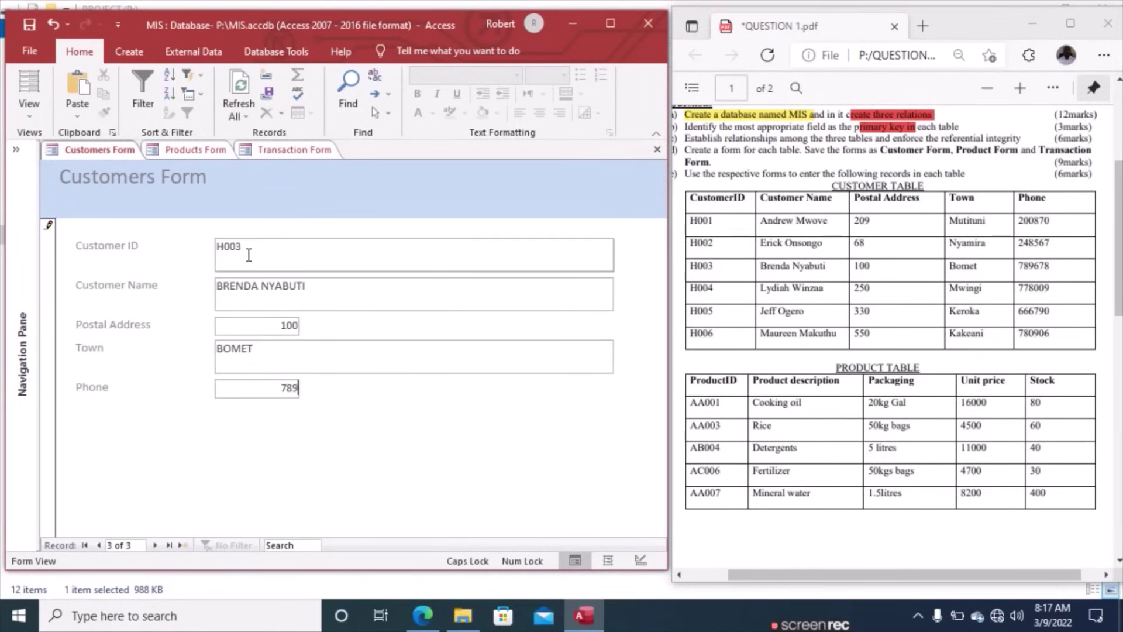
pyautogui.write('678')
pyautogui.press('Tab')
# Step: Enter customer H004's name, postal address, town and phone number, and save the record
pyautogui.write('H004')
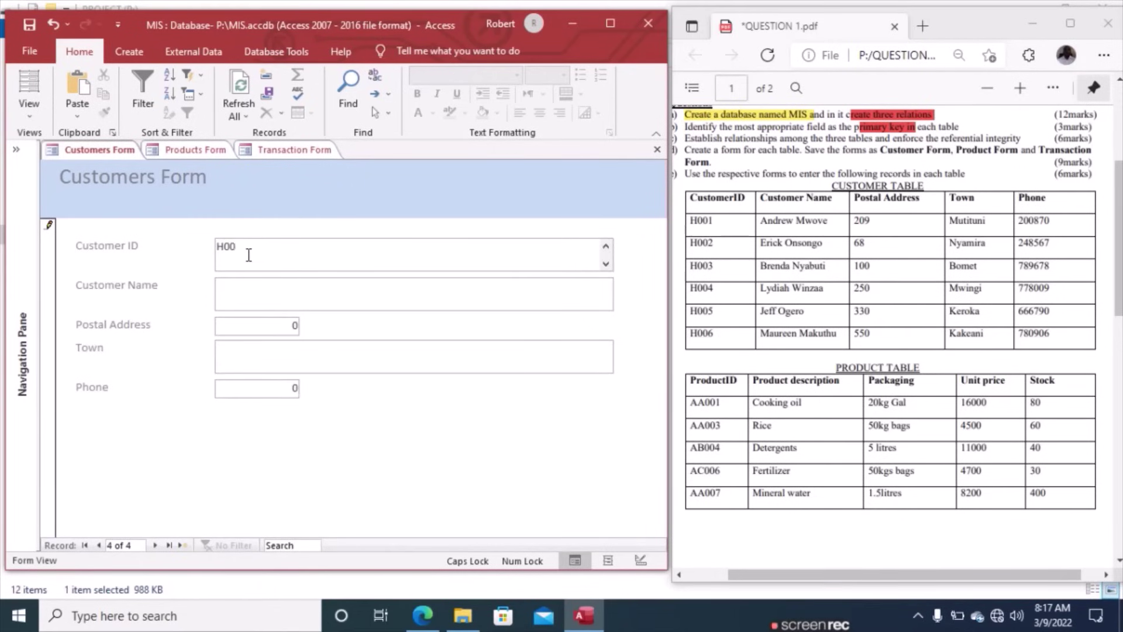
pyautogui.press('Tab')
pyautogui.press('Tab')
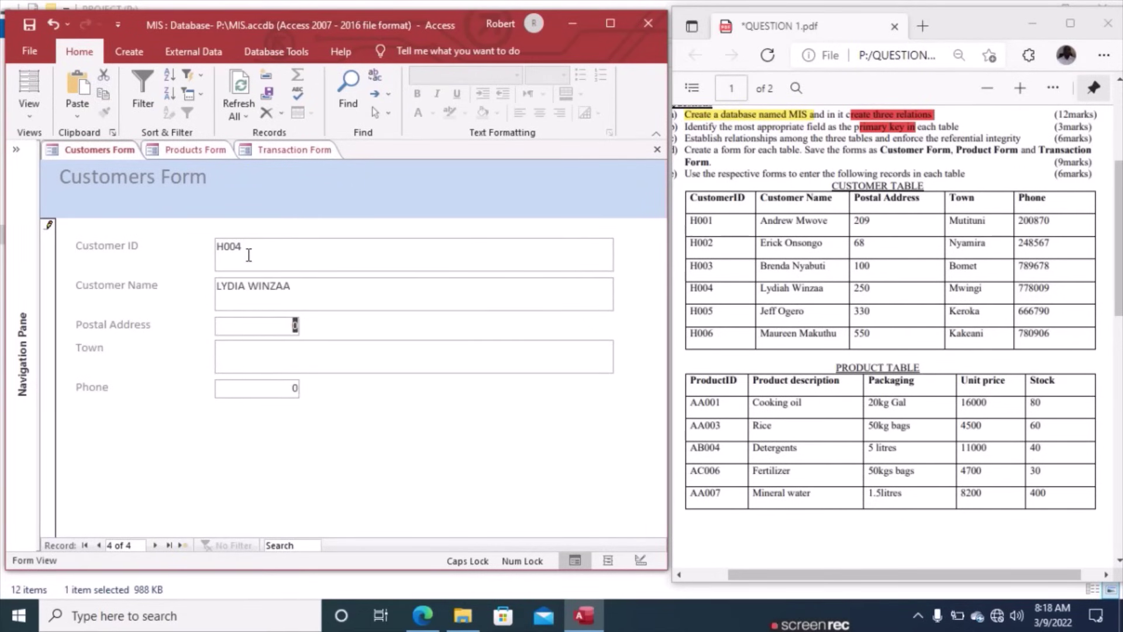
pyautogui.write('250')
pyautogui.press('Tab')
pyautogui.write('MWINGI')
pyautogui.press('Tab')
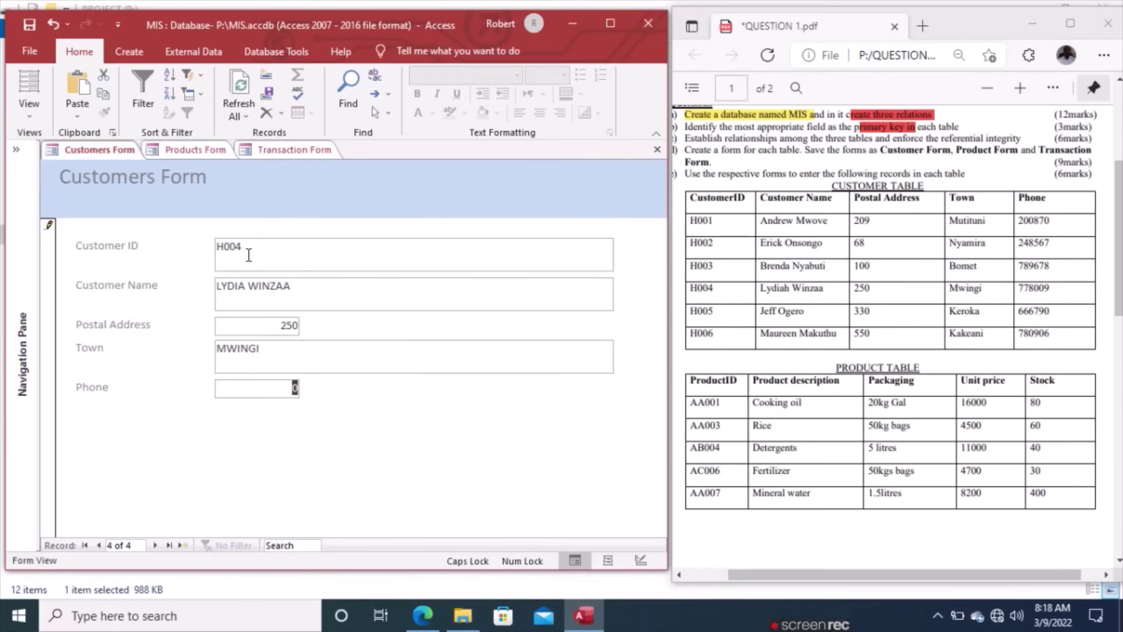
pyautogui.write('778009')
pyautogui.press('Tab')
# Step: Enter customer H005's name, postal address, town and phone number, and save the record
pyautogui.write('H005')
pyautogui.press('Tab')
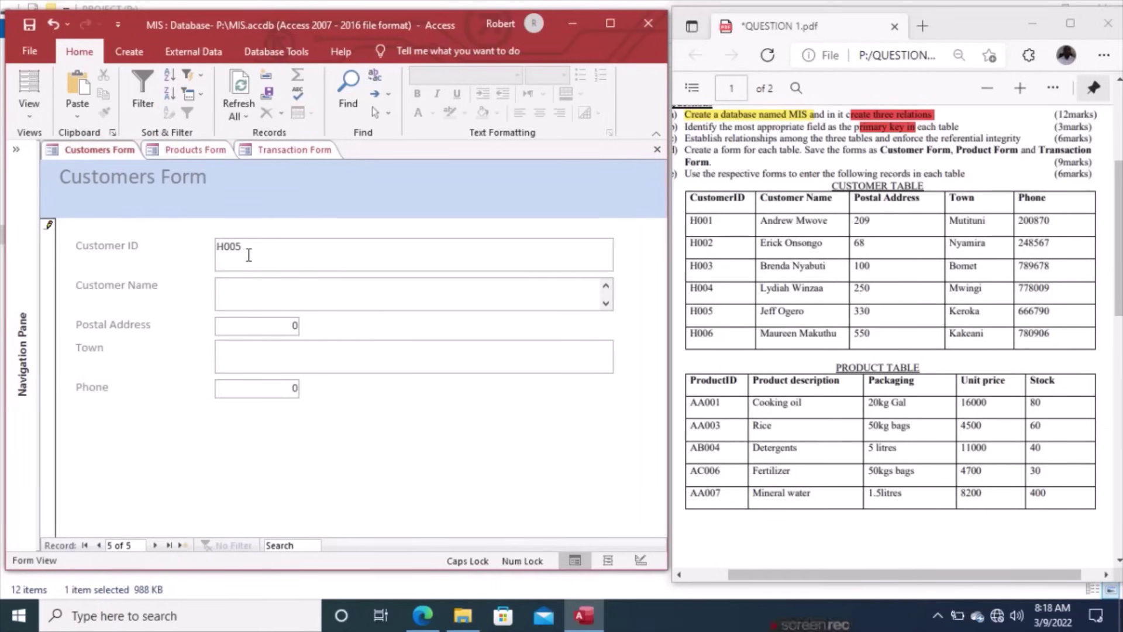
pyautogui.press('Tab')
pyautogui.write('330')
pyautogui.press('Tab')
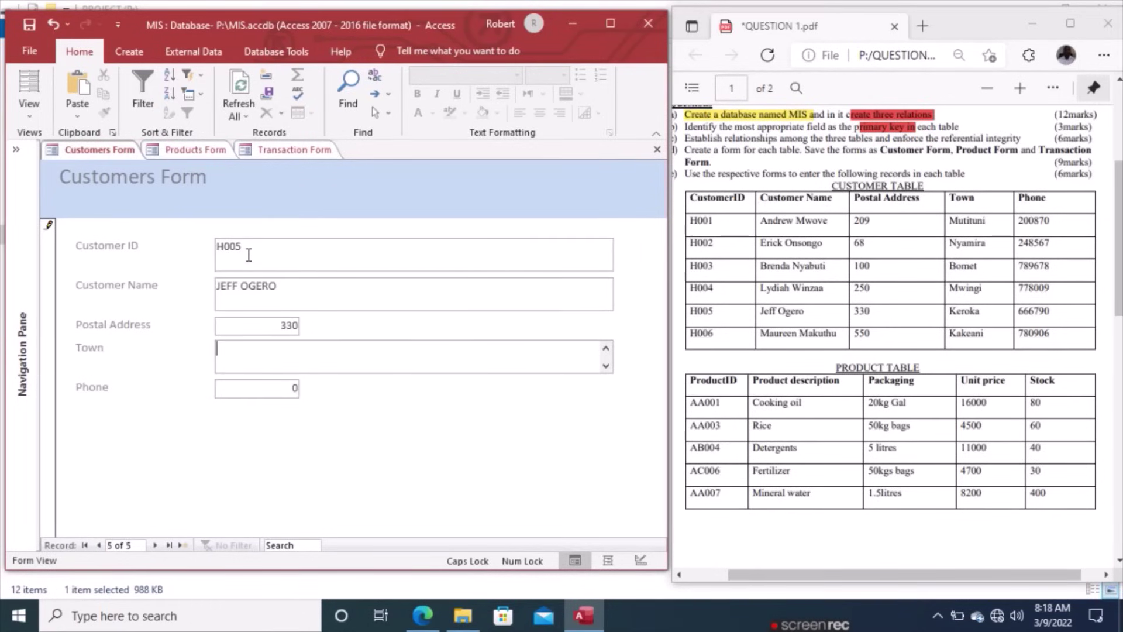
pyautogui.write('KEROKA')
pyautogui.press('Tab')
pyautogui.write('666790')
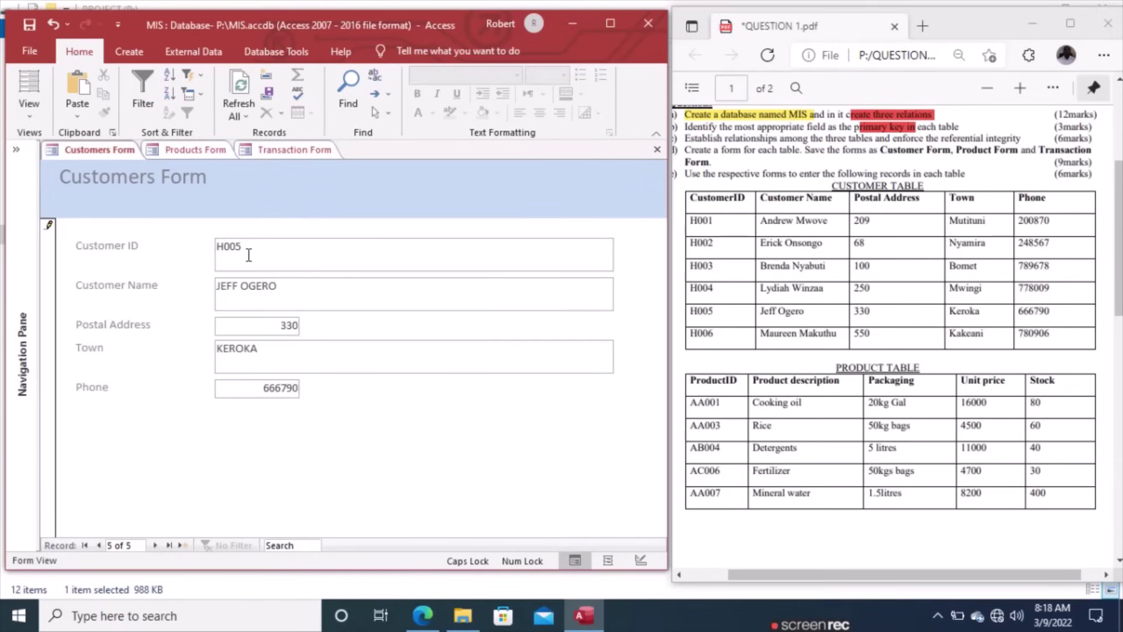
pyautogui.press('Tab')
# Step: Enter and save customer H006's details, then close the Customers Form
pyautogui.write('H006')
pyautogui.press('Tab')
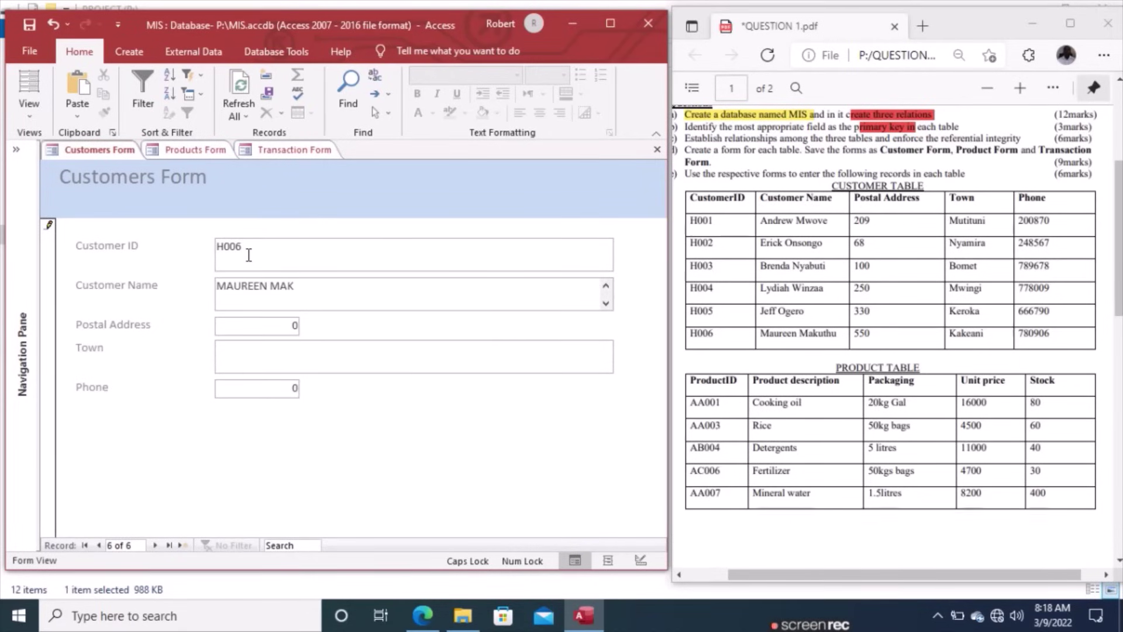
pyautogui.press('Tab')
pyautogui.write('550')
pyautogui.press('Tab')
pyautogui.write('KAKEANI')
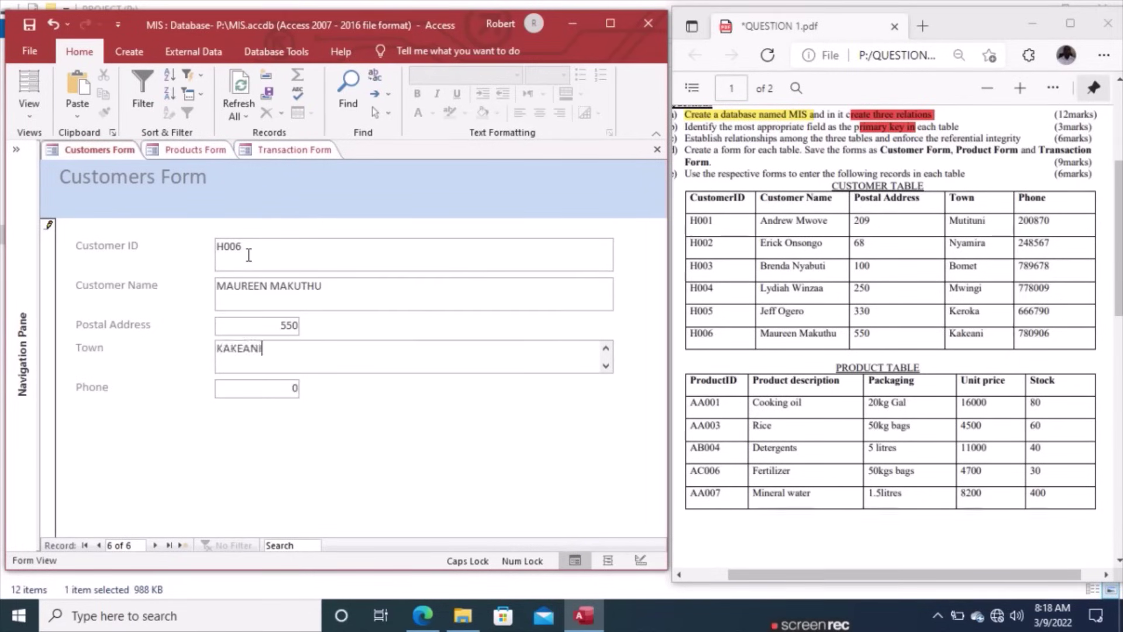
pyautogui.press('Tab')
pyautogui.write('7800906')
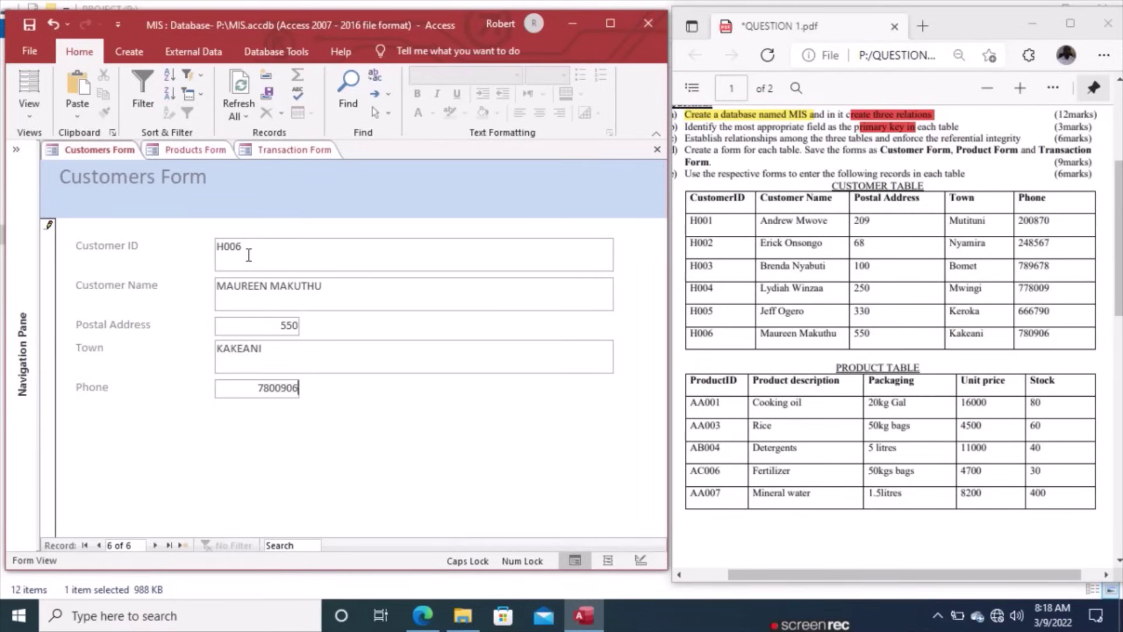
pyautogui.press('Tab')
pyautogui.hotkey('shift', 'Tab')
pyautogui.click(610, 23)
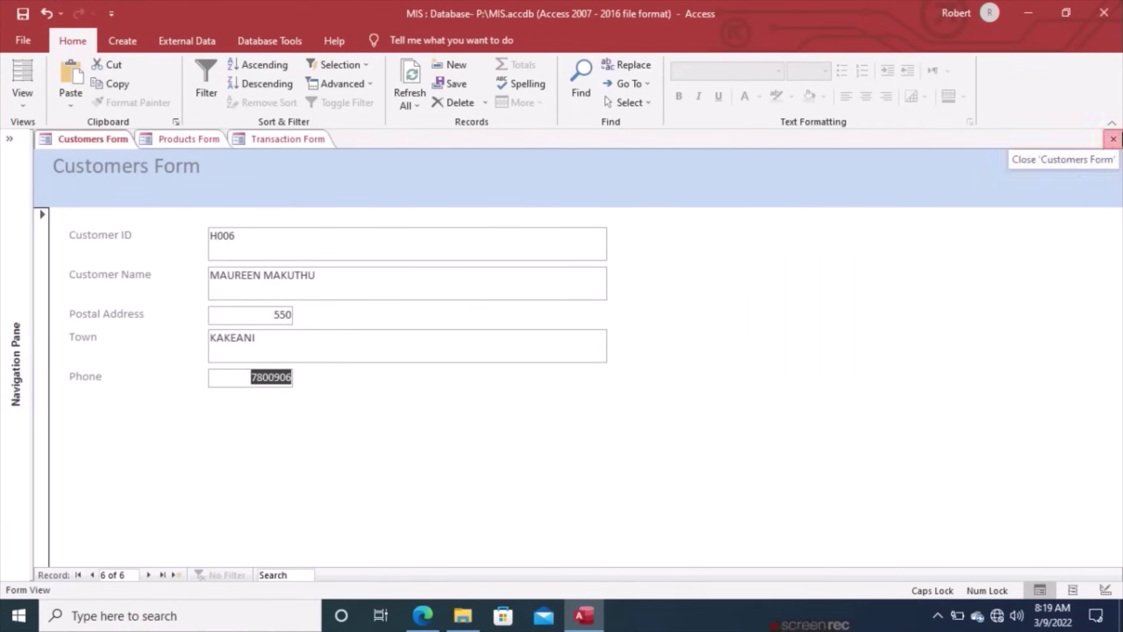
pyautogui.click(1113, 139)
# Step: Place Access beside the question PDF with the Products Form showing
pyautogui.press('super+Down')
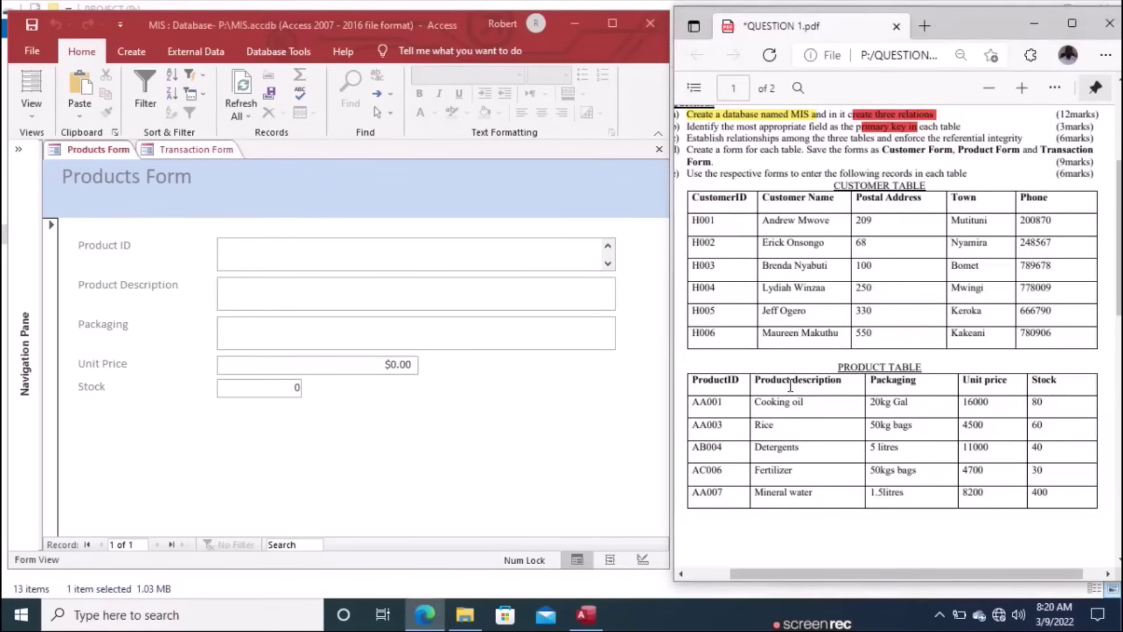
pyautogui.click(245, 253)
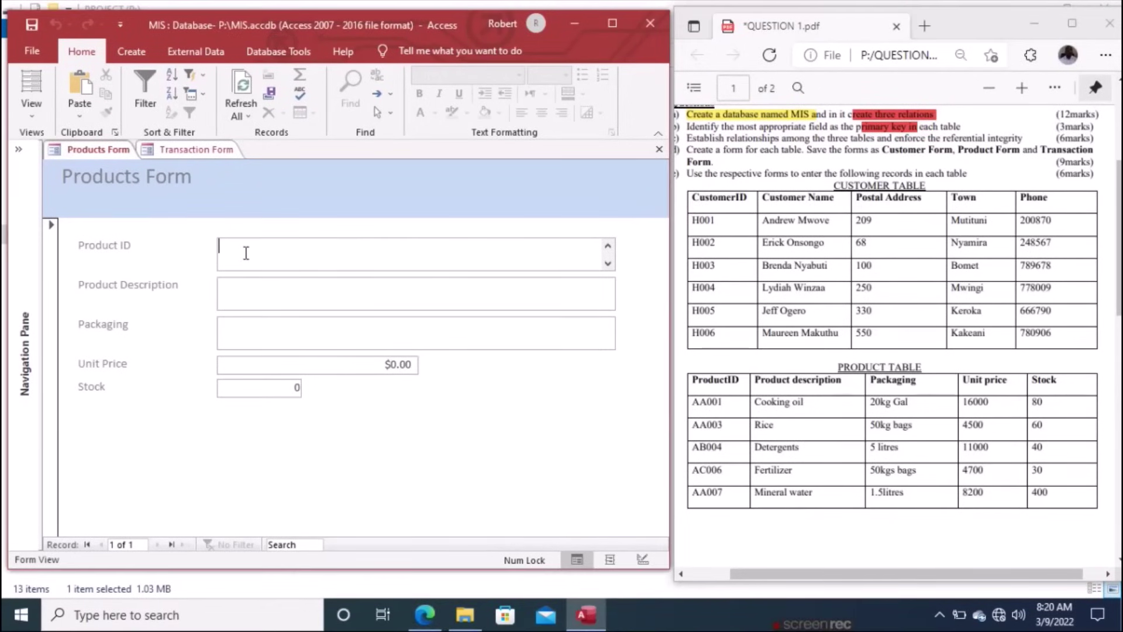
pyautogui.click(778, 409)
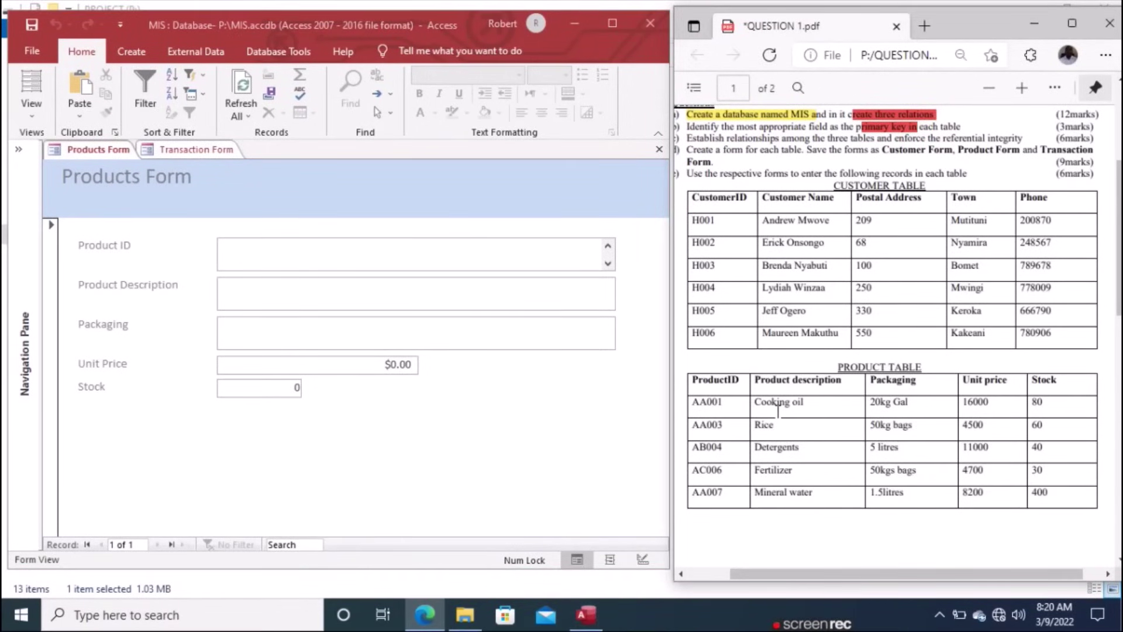
# Step: Save product AA001, cooking oil in 20KG GAL packaging, price 16000, stock 80
pyautogui.click(294, 254)
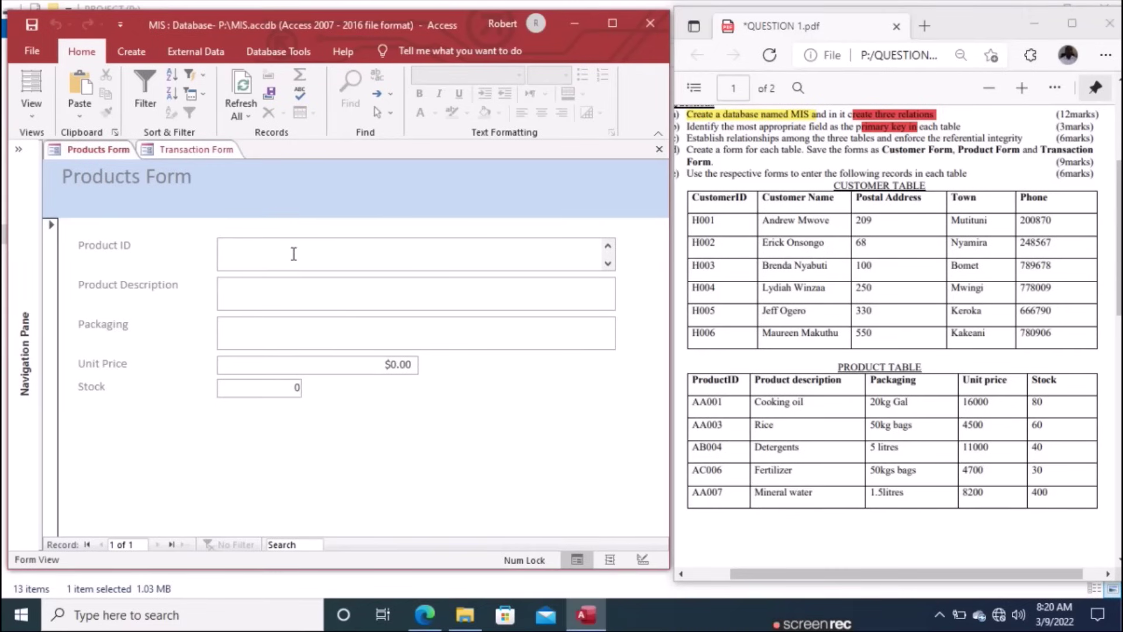
pyautogui.press('capslock')
pyautogui.write('AA')
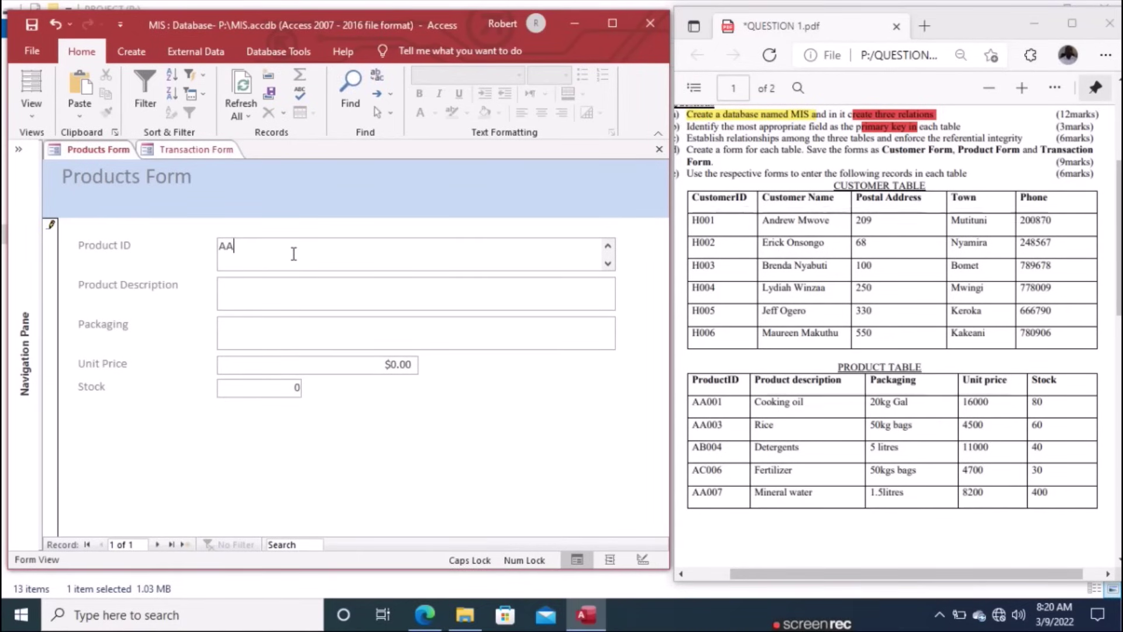
pyautogui.write('001')
pyautogui.press('Tab')
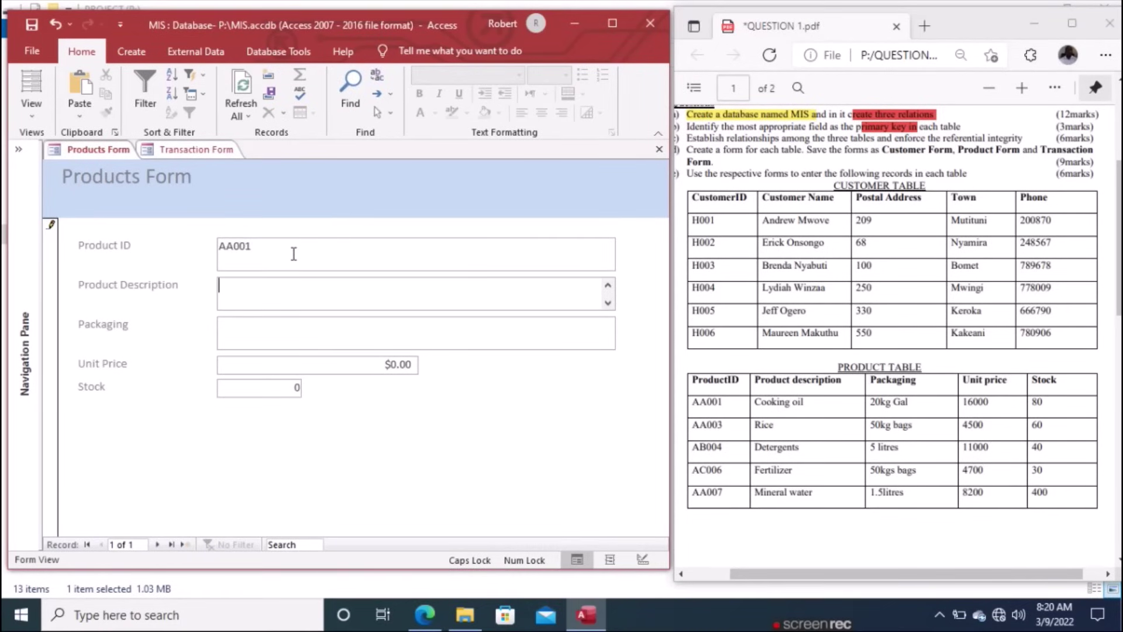
pyautogui.write('COOKING OIL')
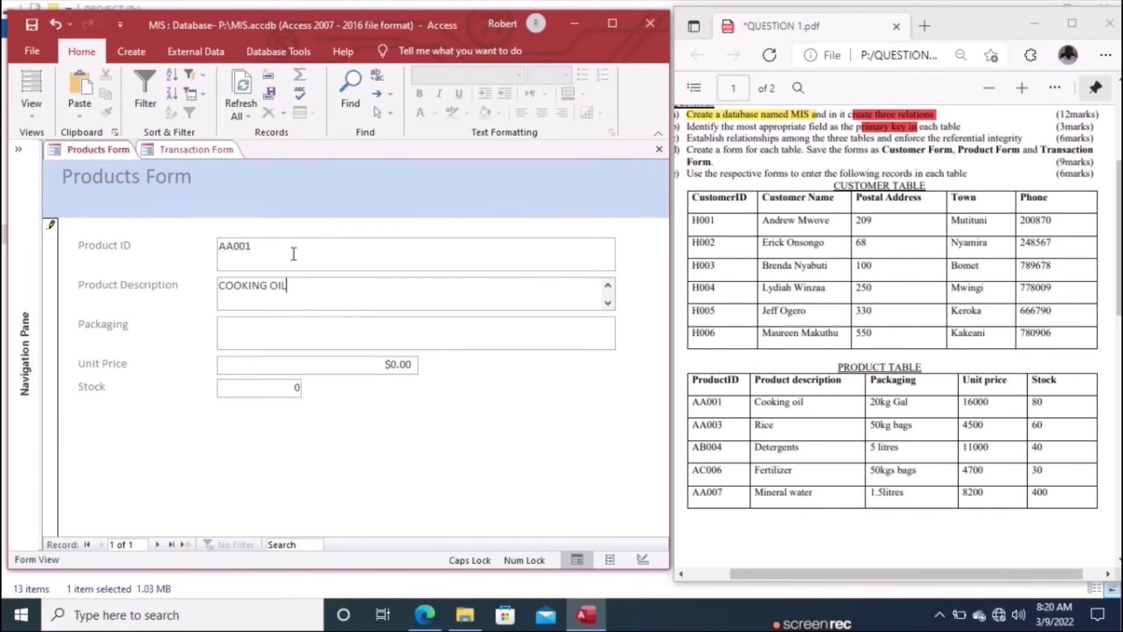
pyautogui.press('Tab')
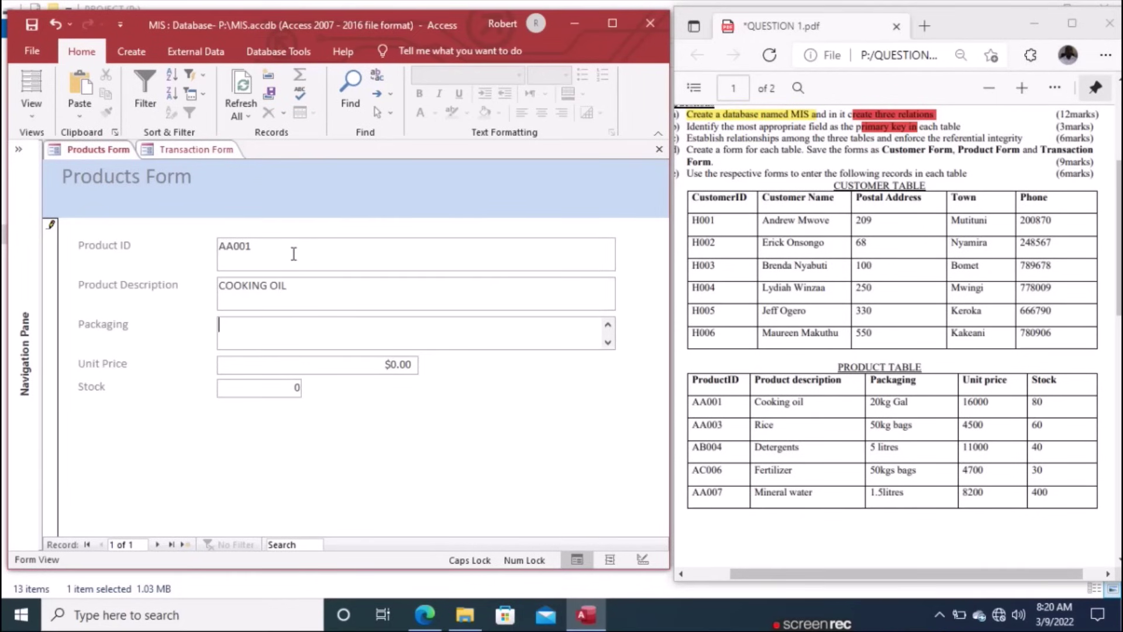
pyautogui.write('20')
pyautogui.press('BackSpace')
pyautogui.write('0KG GA')
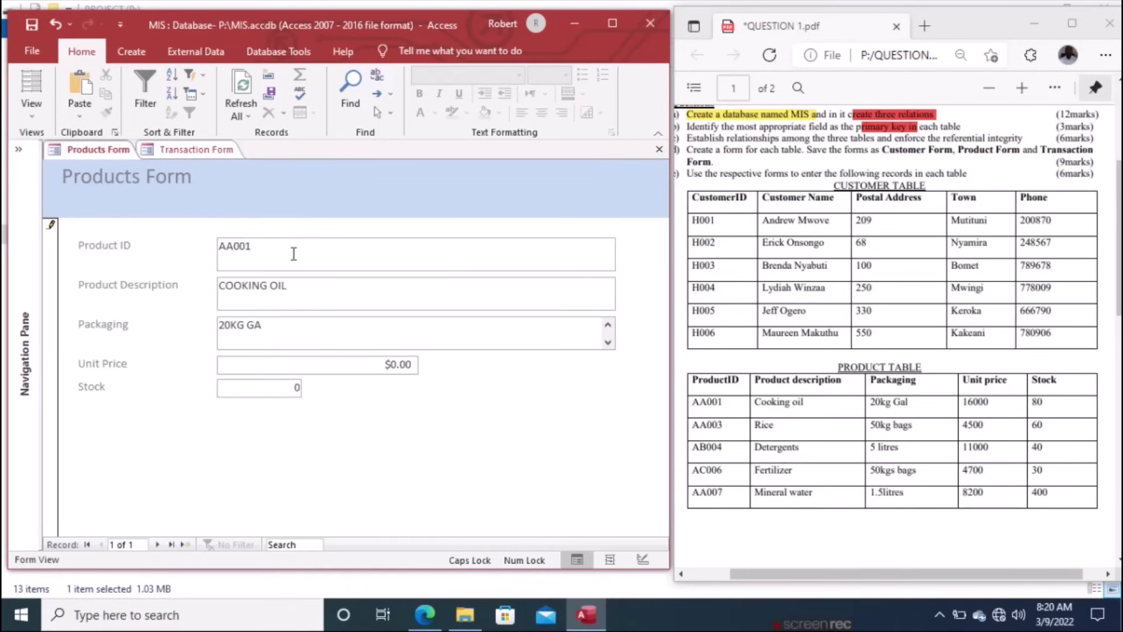
pyautogui.write('L')
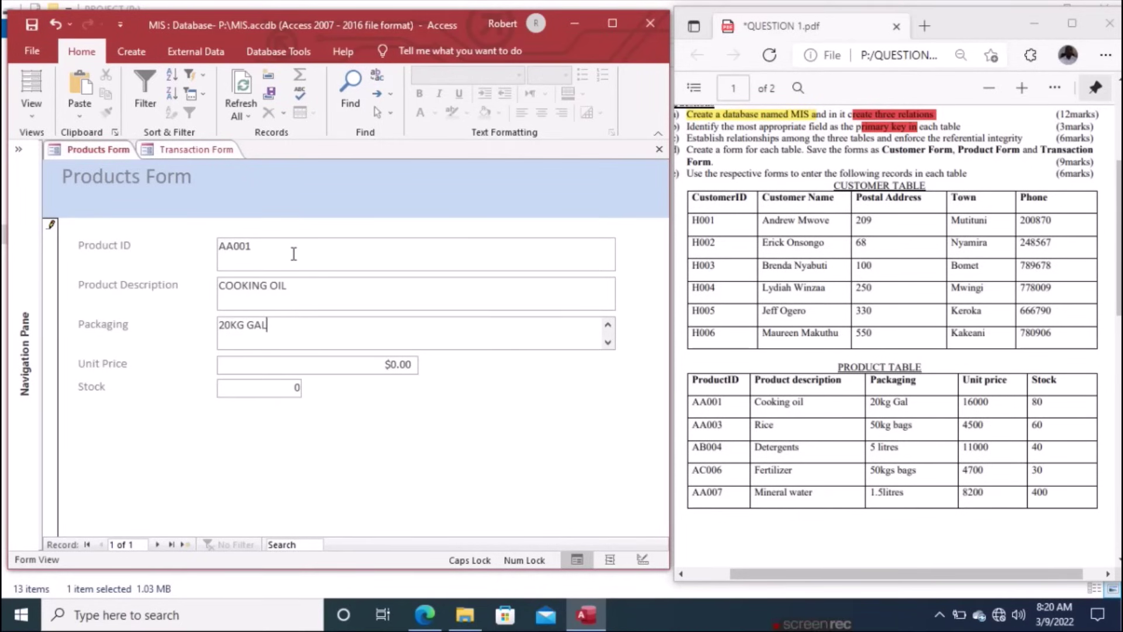
pyautogui.press('Tab')
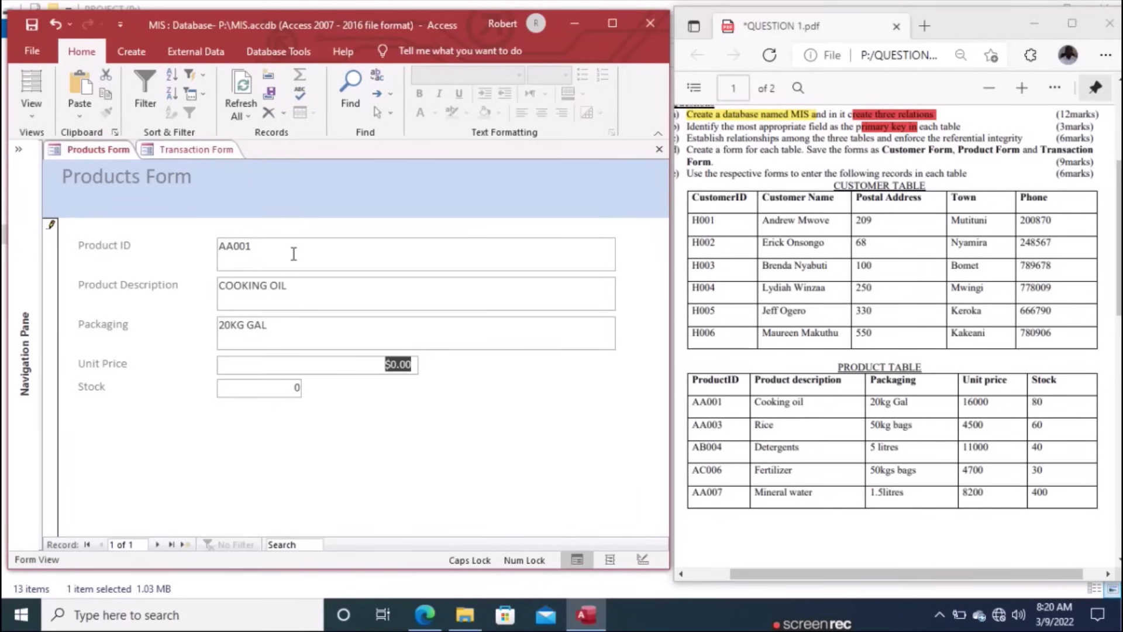
pyautogui.write('16000')
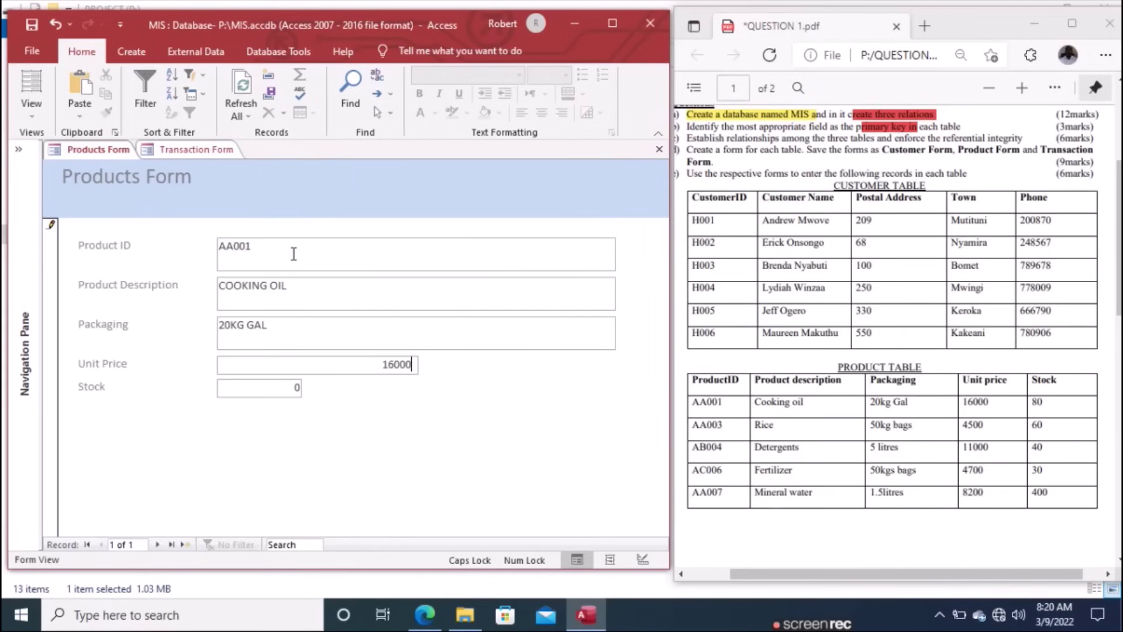
pyautogui.press('Tab')
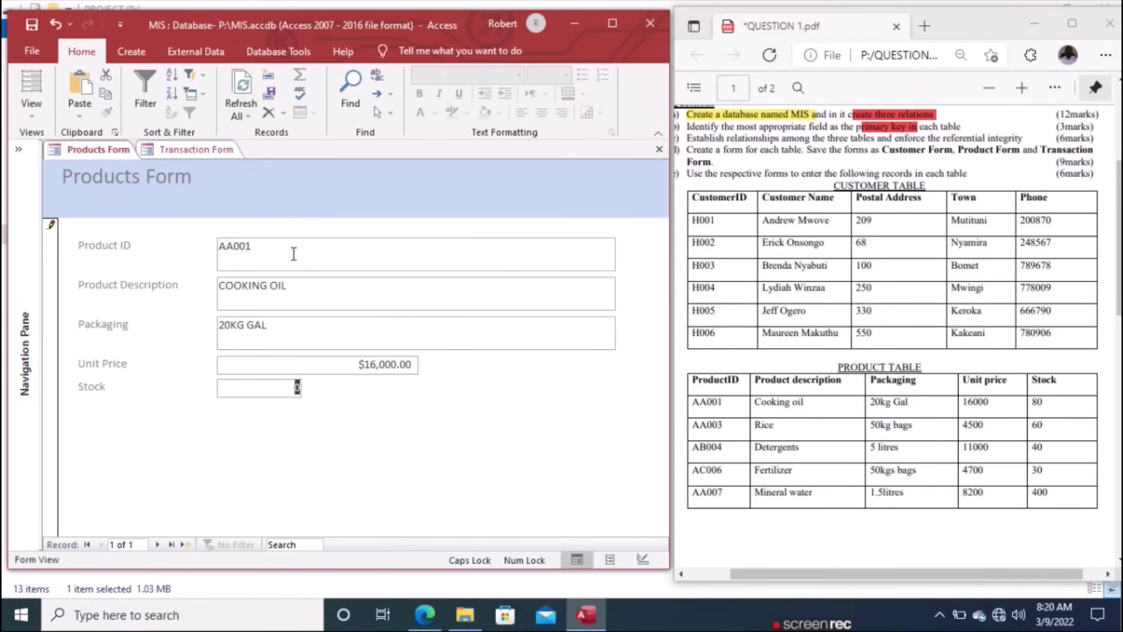
pyautogui.write('80')
pyautogui.press('Tab')
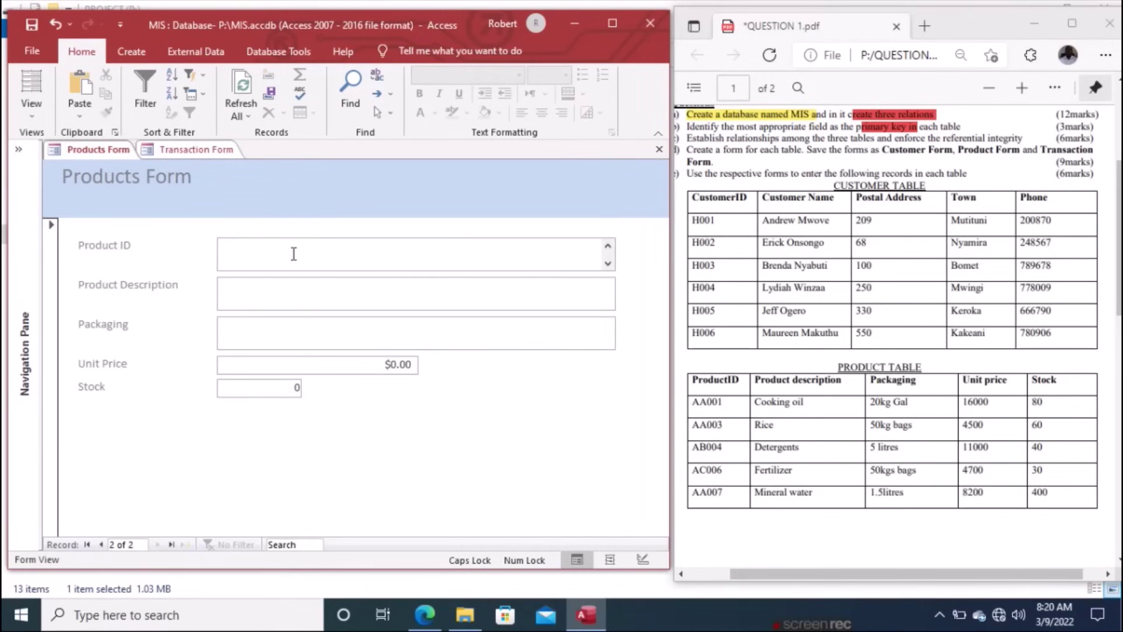
# Step: Save product AA03 as RICE, 50KG BAGS, price 4,500, stock 60
pyautogui.write('AA03')
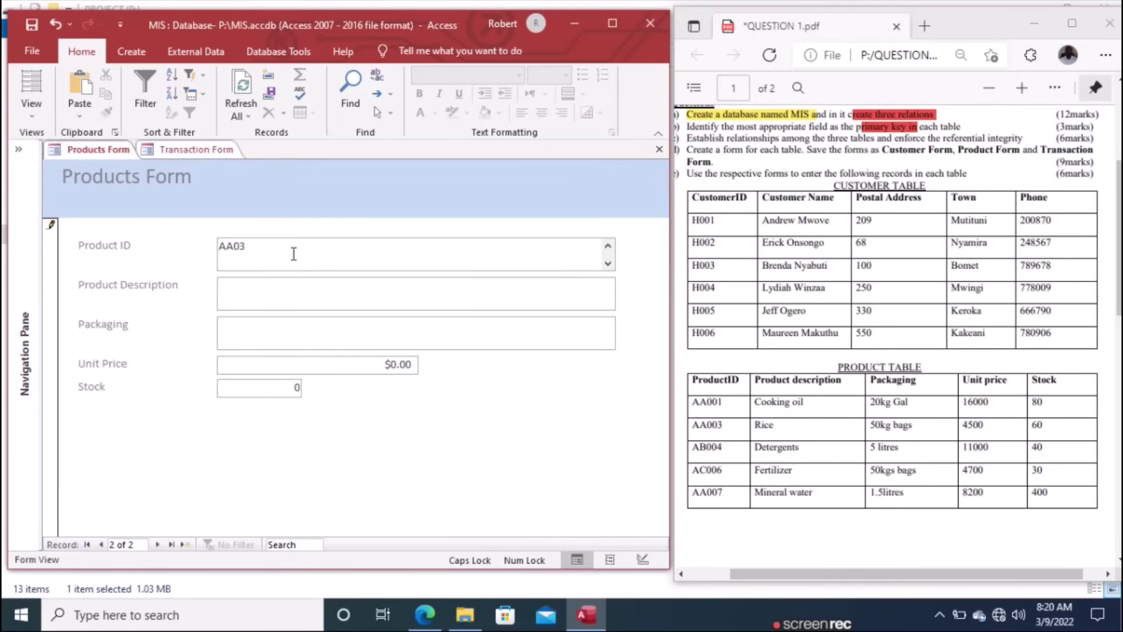
pyautogui.press('Tab')
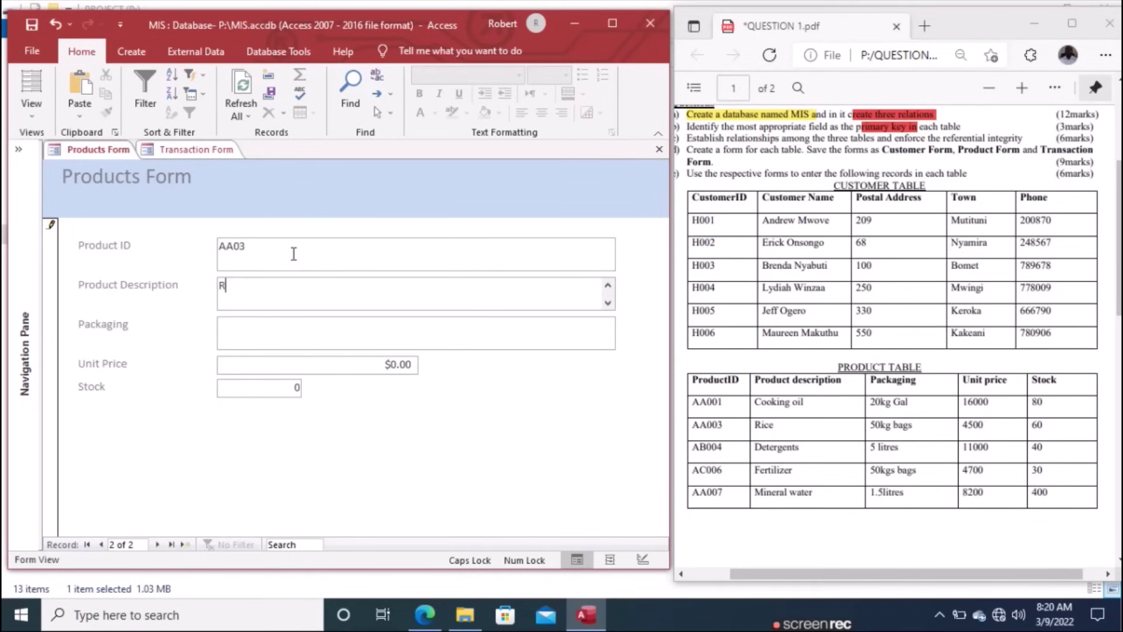
pyautogui.write('RICE')
pyautogui.press('Tab')
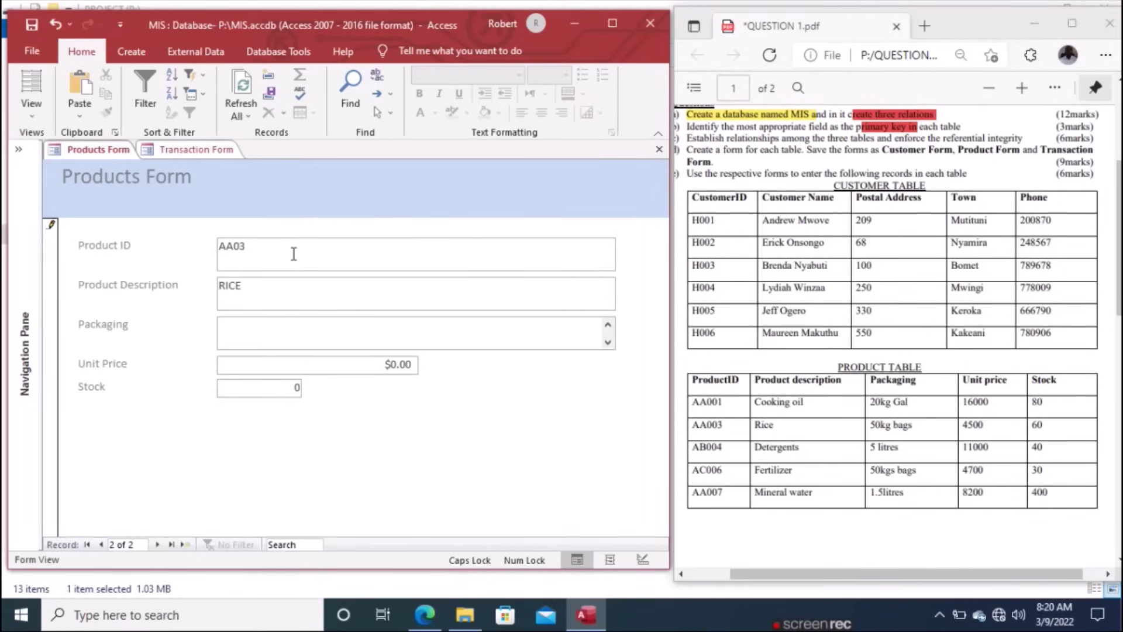
pyautogui.write('50K')
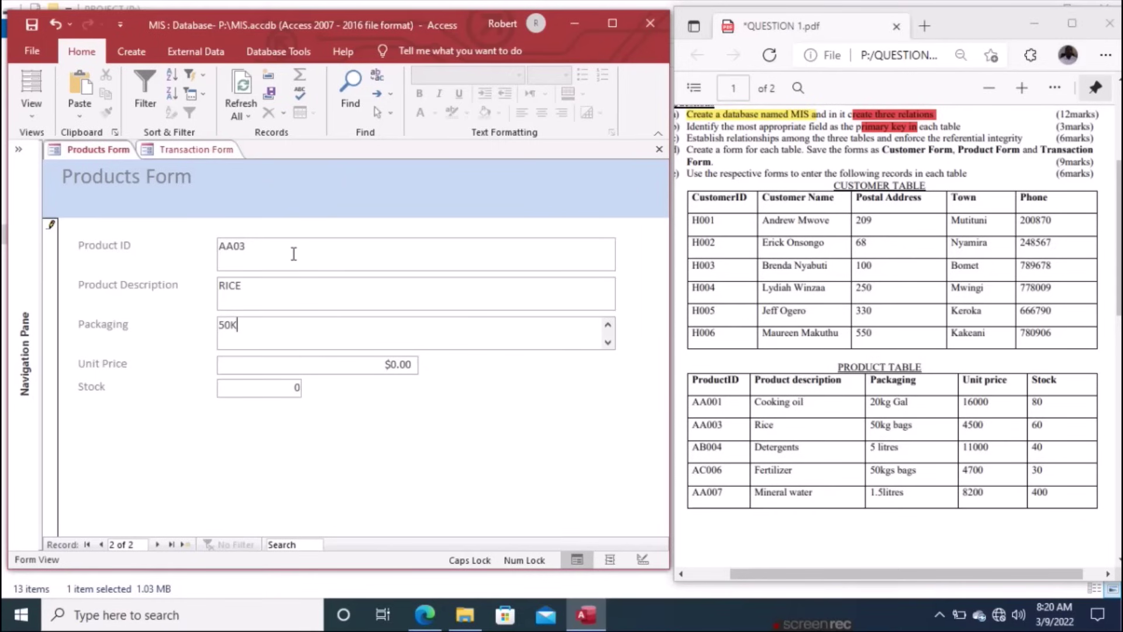
pyautogui.write('G B')
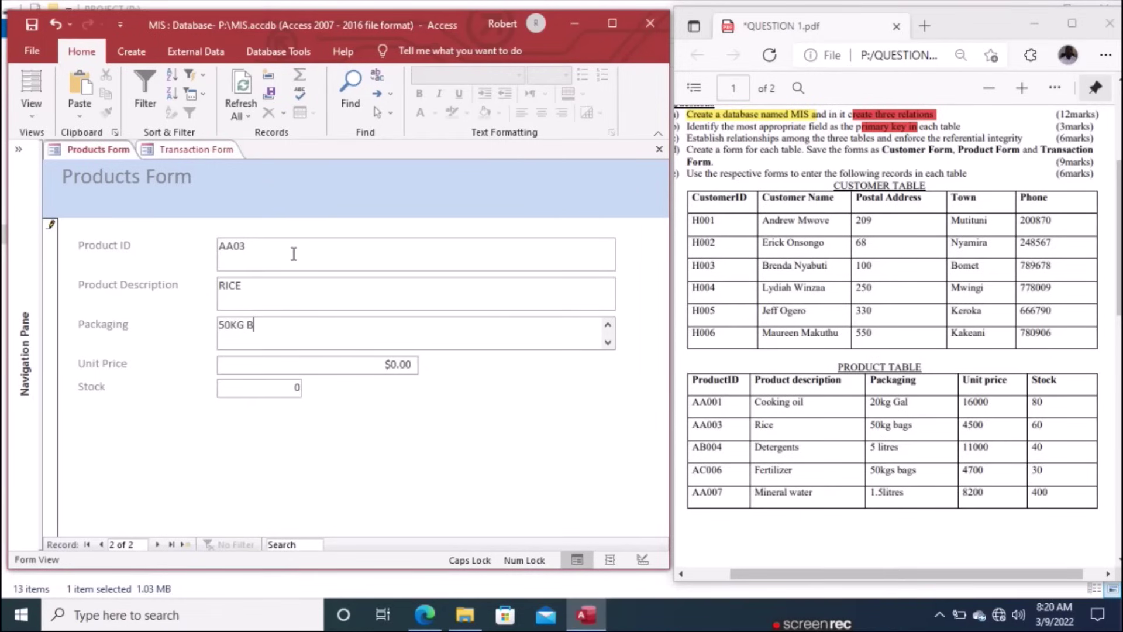
pyautogui.write('AGS')
pyautogui.press('Tab')
pyautogui.write('4,5')
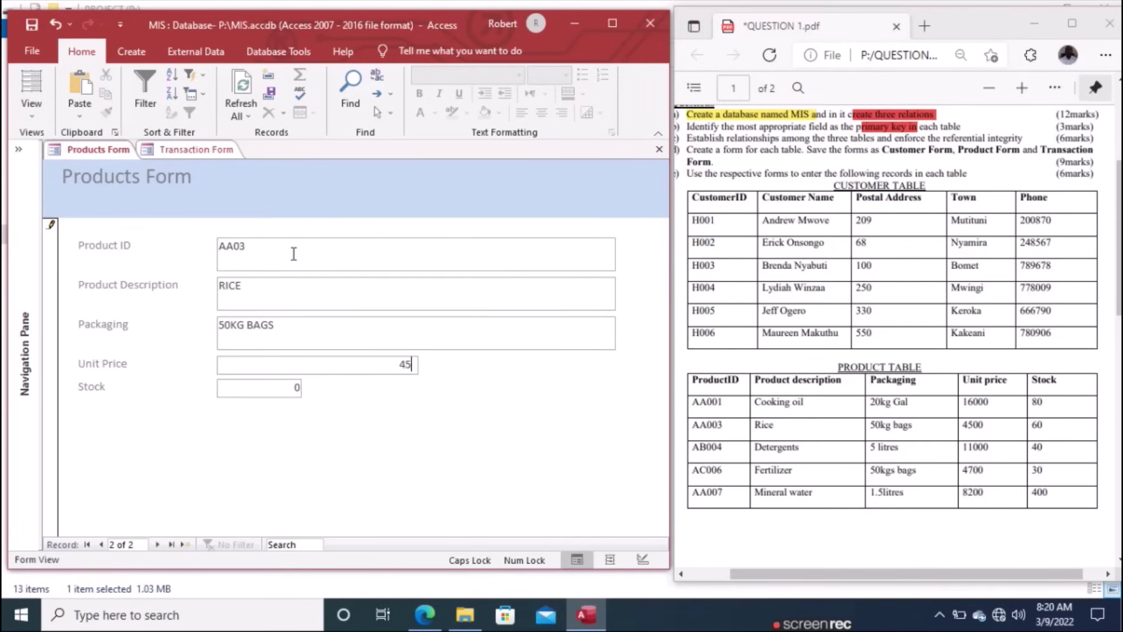
pyautogui.write('00')
pyautogui.press('Tab')
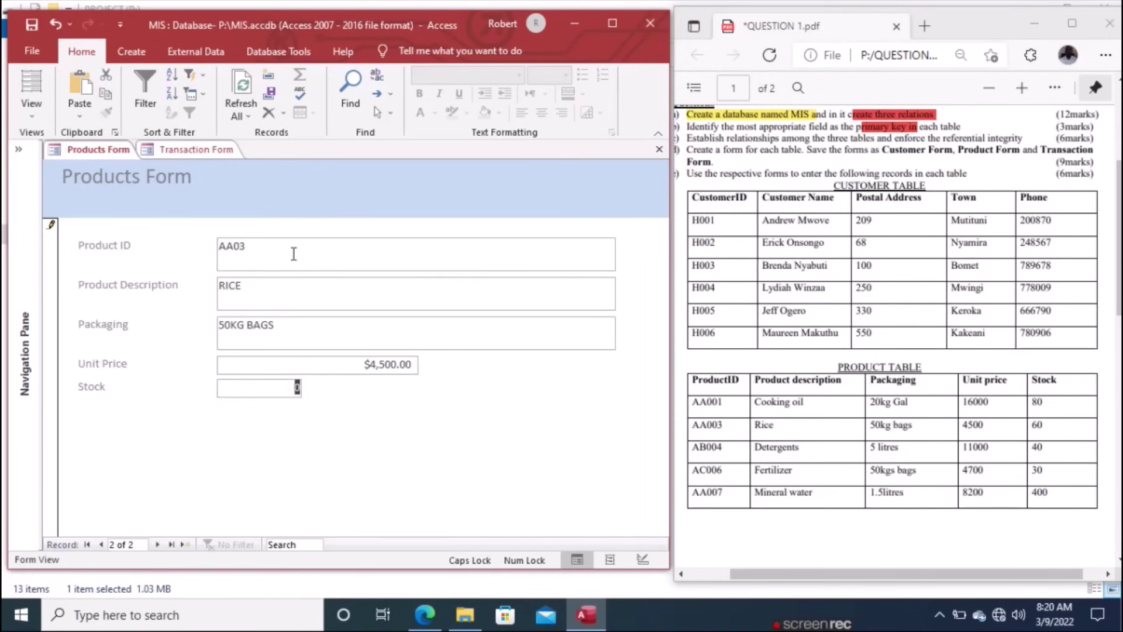
pyautogui.write('60')
pyautogui.press('Tab')
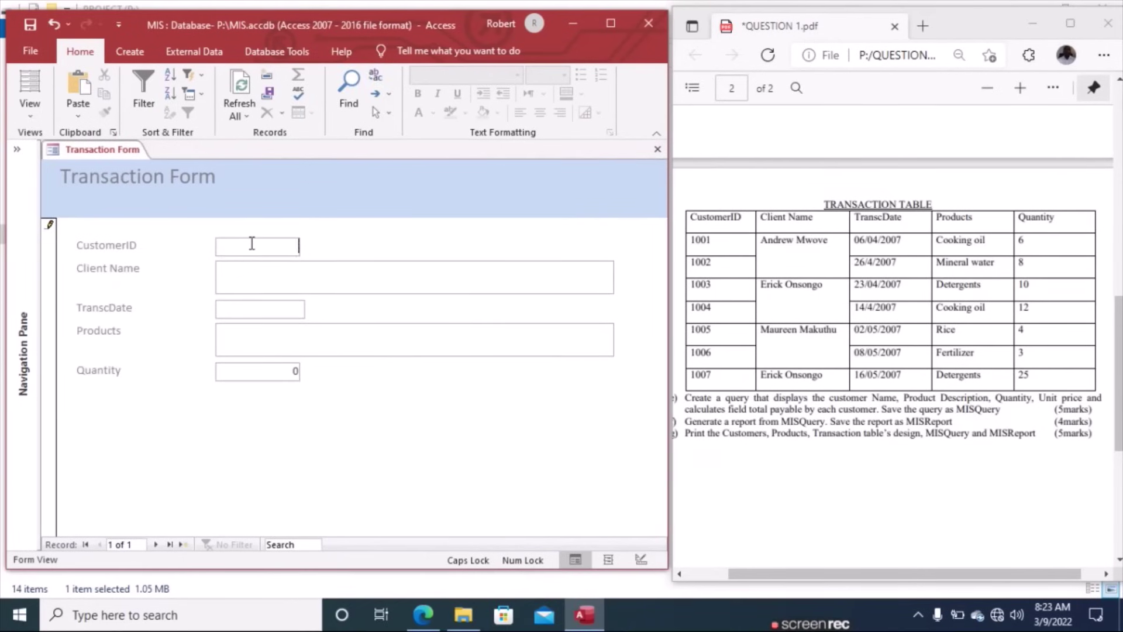
# Step: Enter transaction 1001: client name, 06/04/2007, COOKING OIL, quantity 6
pyautogui.write('1001')
pyautogui.press('Tab')
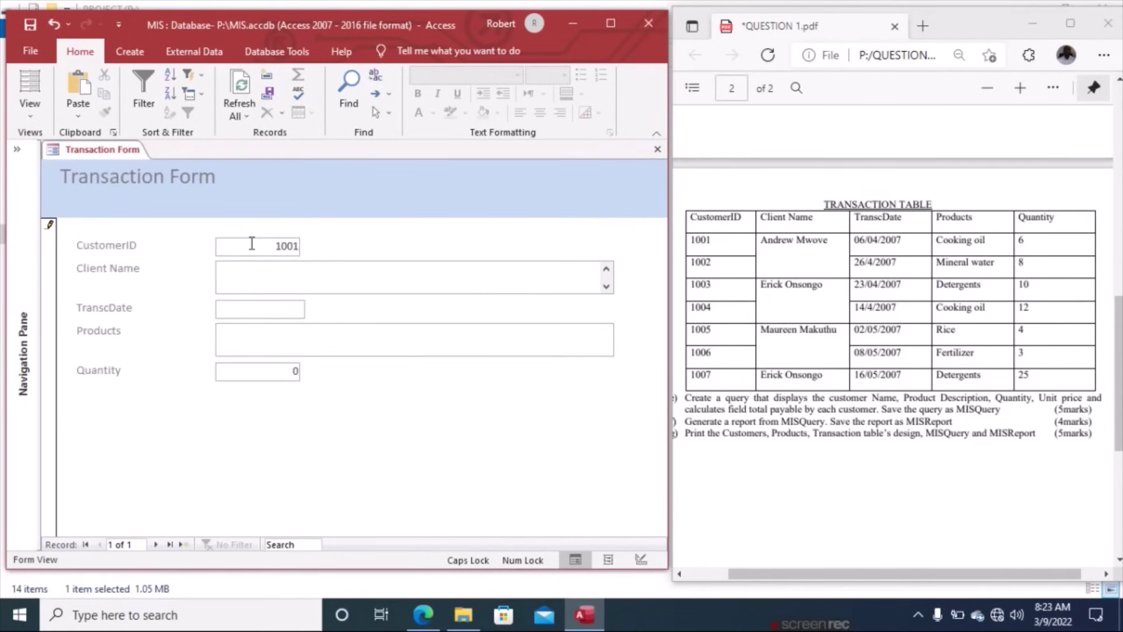
pyautogui.press('Tab')
pyautogui.write('06/04/2007')
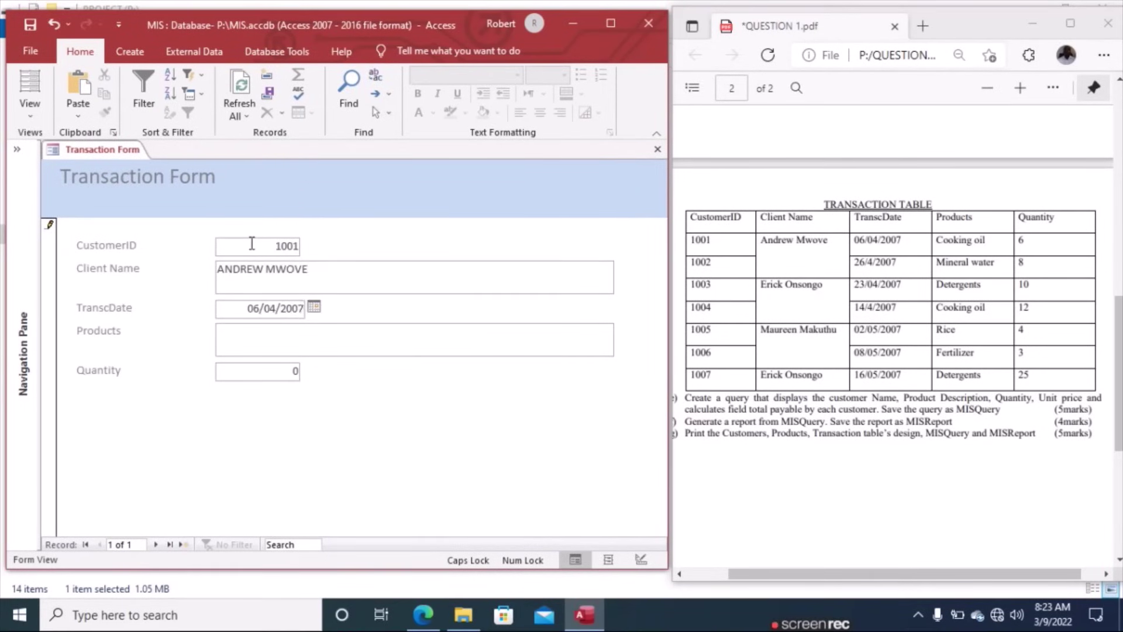
pyautogui.press('Tab')
pyautogui.write('COOKING OIL')
pyautogui.press('Tab')
pyautogui.write('6')
pyautogui.press('Tab')
# Step: Enter transaction 1002: client name, 26/04/2007, MINERAL WATER, quantity 8
pyautogui.write('1002')
pyautogui.press('Tab')
pyautogui.press('Tab')
pyautogui.write('26/04/2007')
pyautogui.press('Tab')
pyautogui.write('MINERAL WATER')
pyautogui.press('Tab')
pyautogui.write('8')
pyautogui.press('Tab')
# Step: Enter transaction 1003: client name, 23/04/2007, DETERGENTS, quantity 10
pyautogui.write('1003')
pyautogui.press('Tab')
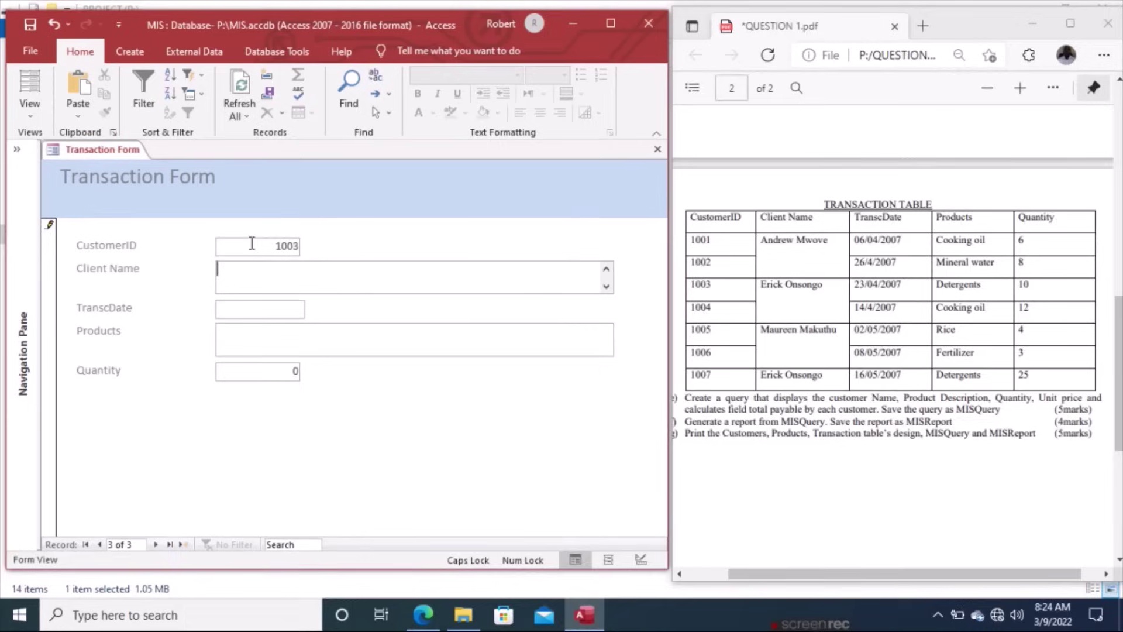
pyautogui.press('Tab')
pyautogui.write('23/04/2007')
pyautogui.press('Tab')
pyautogui.write('DETERGENTS')
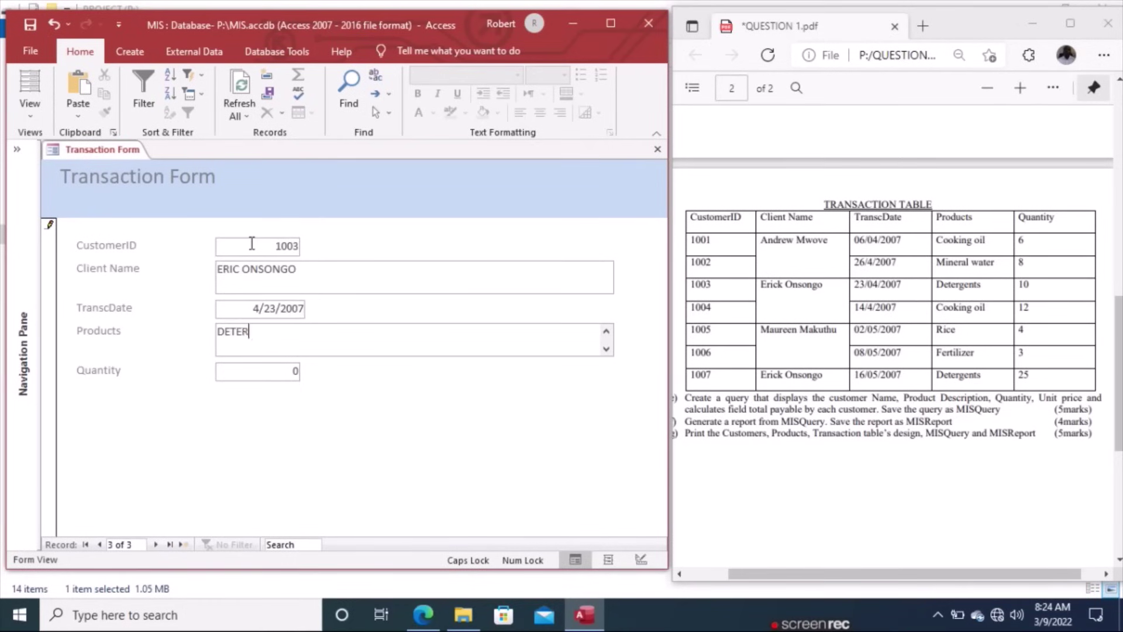
pyautogui.press('Tab')
pyautogui.write('10')
# Step: Enter transaction 1004 (14/04/2007, COOKING OIL, quantity 12) and close the Transaction Form
pyautogui.press('Tab')
pyautogui.write('1004')
pyautogui.press('Tab')
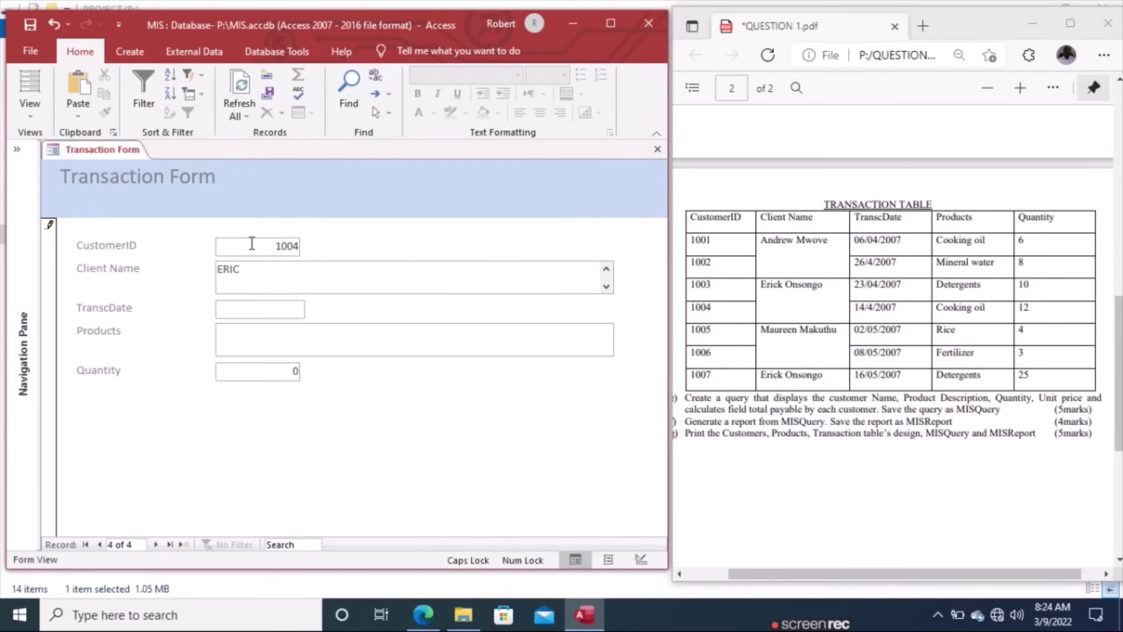
pyautogui.press('Tab')
pyautogui.write('14/04/2007')
pyautogui.press('Tab')
pyautogui.write('COOKING OIL')
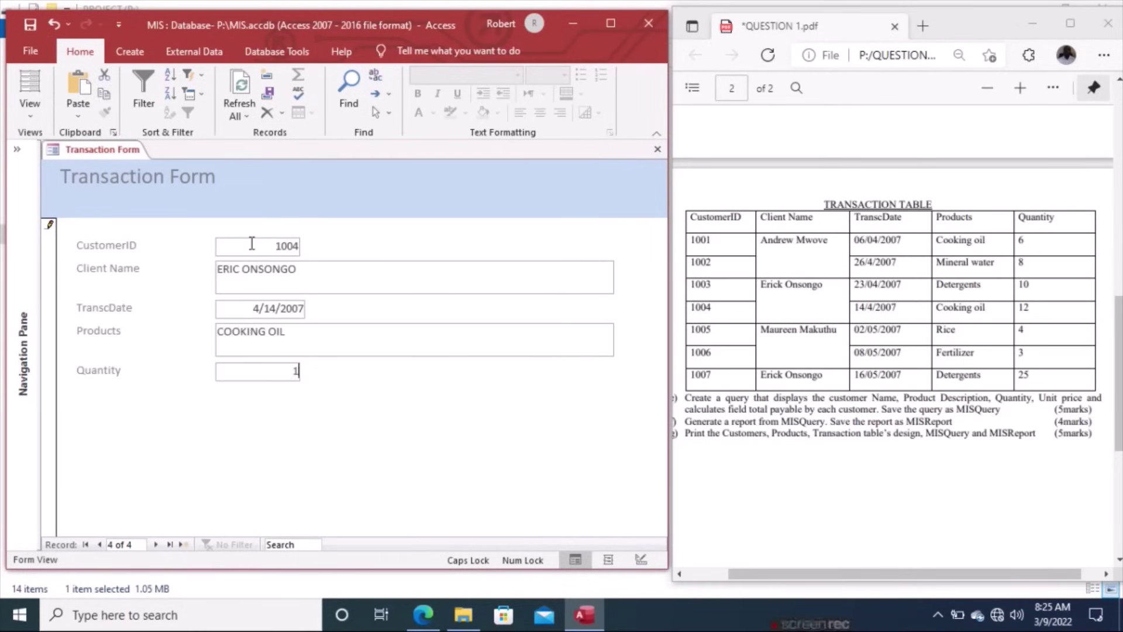
pyautogui.press('Tab')
pyautogui.write('12')
pyautogui.press('Tab')
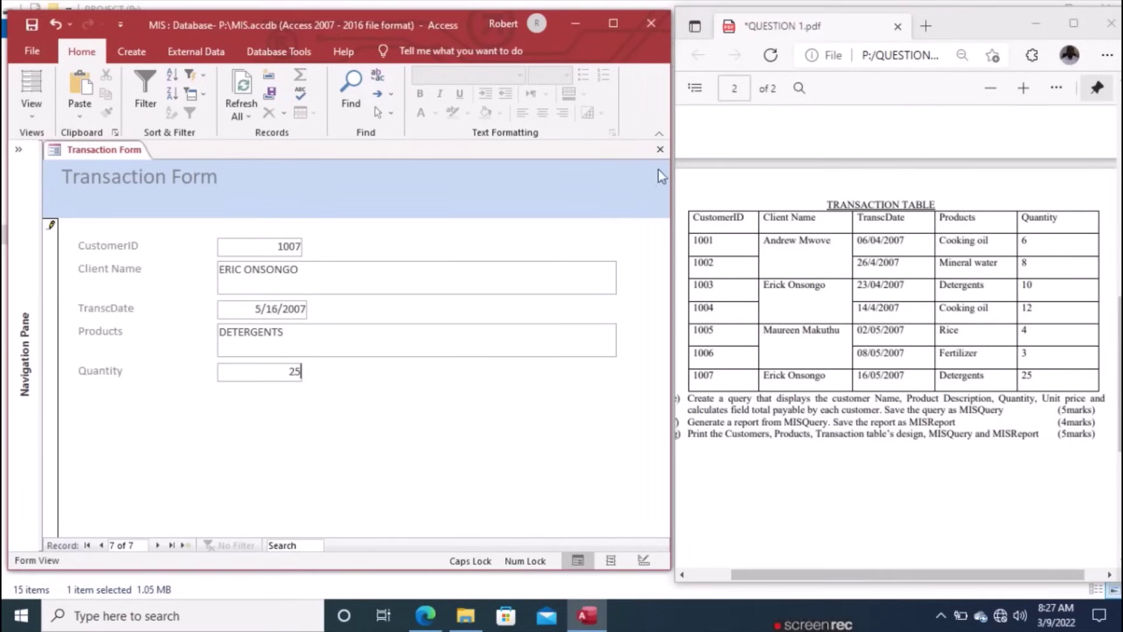
pyautogui.click(661, 150)
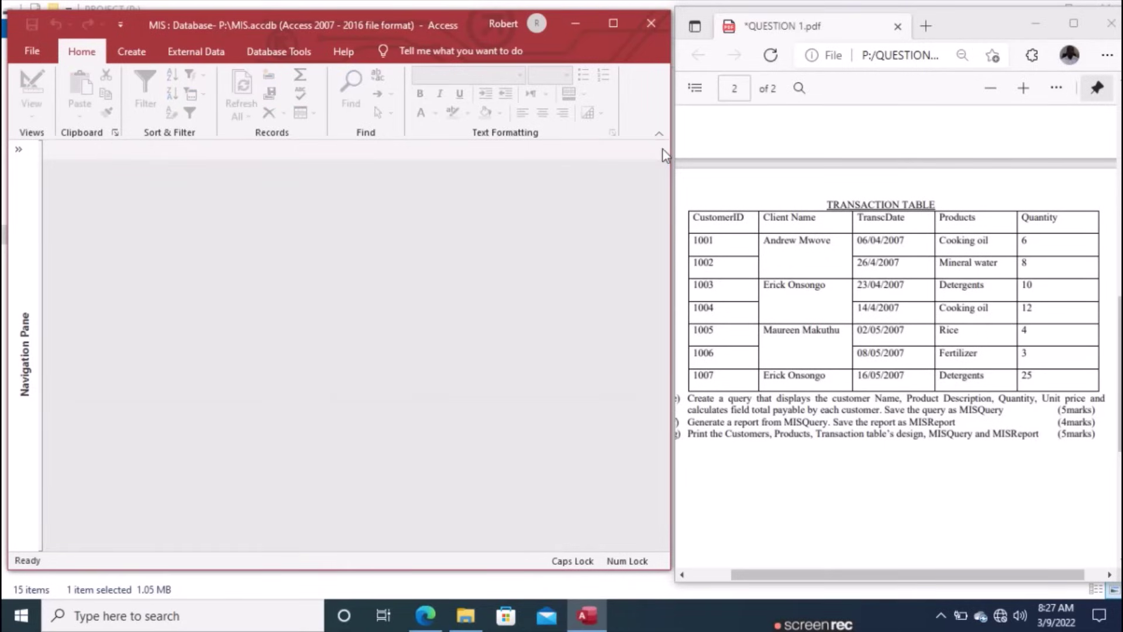
# Step: Maximise Access, widen the Navigation Pane, and open the Customers, Products and Transaction tables
pyautogui.click(613, 23)
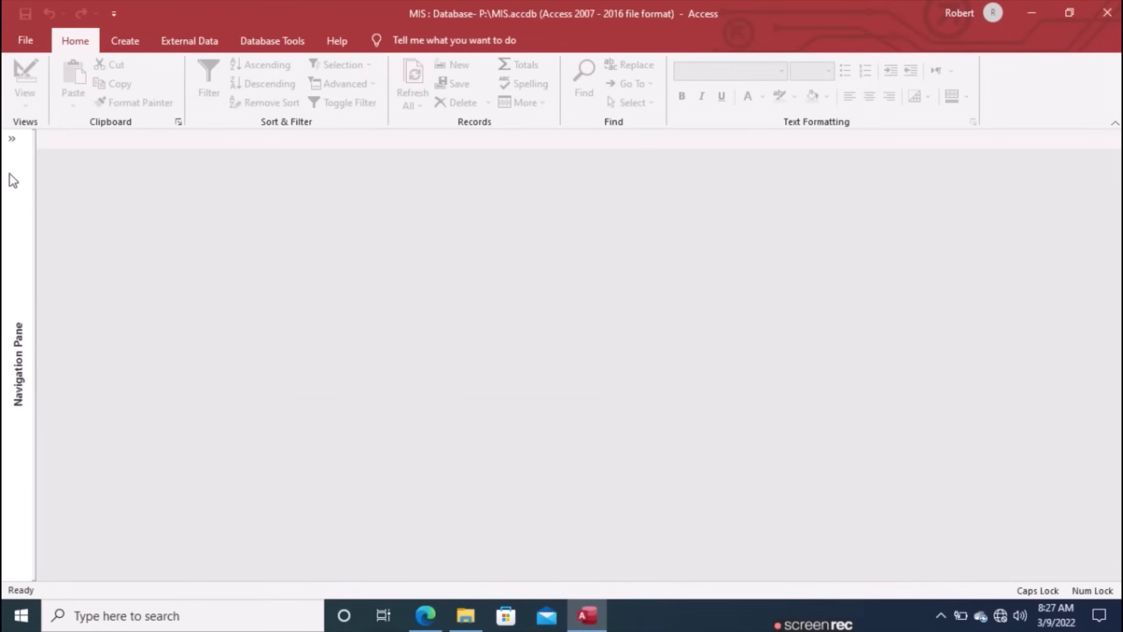
pyautogui.moveTo(33, 173); pyautogui.dragTo(206, 181)
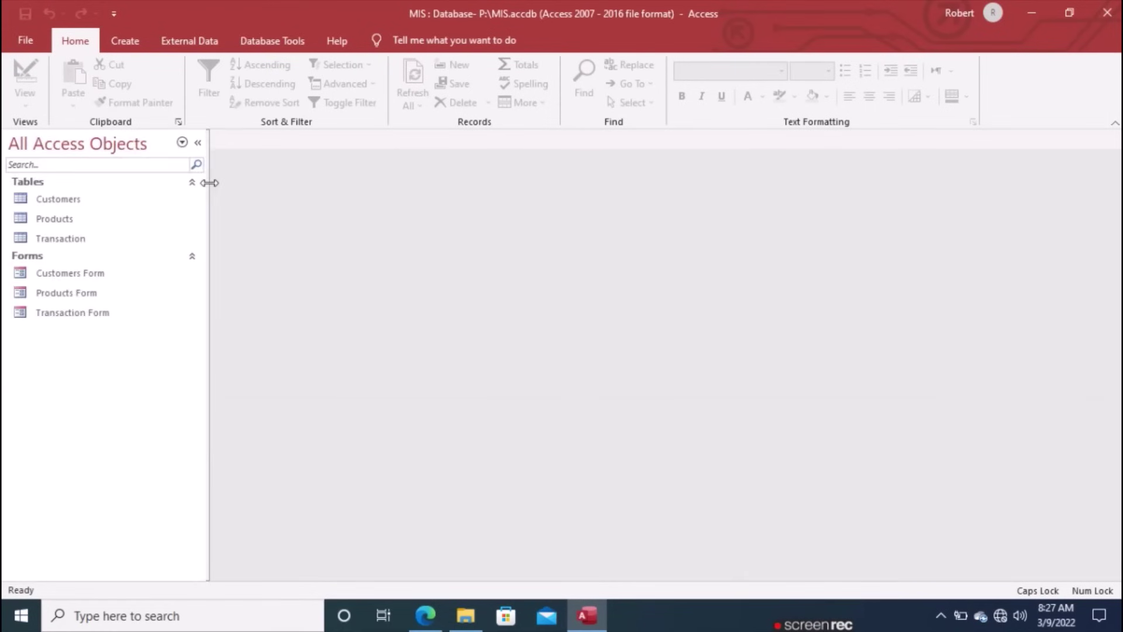
pyautogui.doubleClick(113, 201)
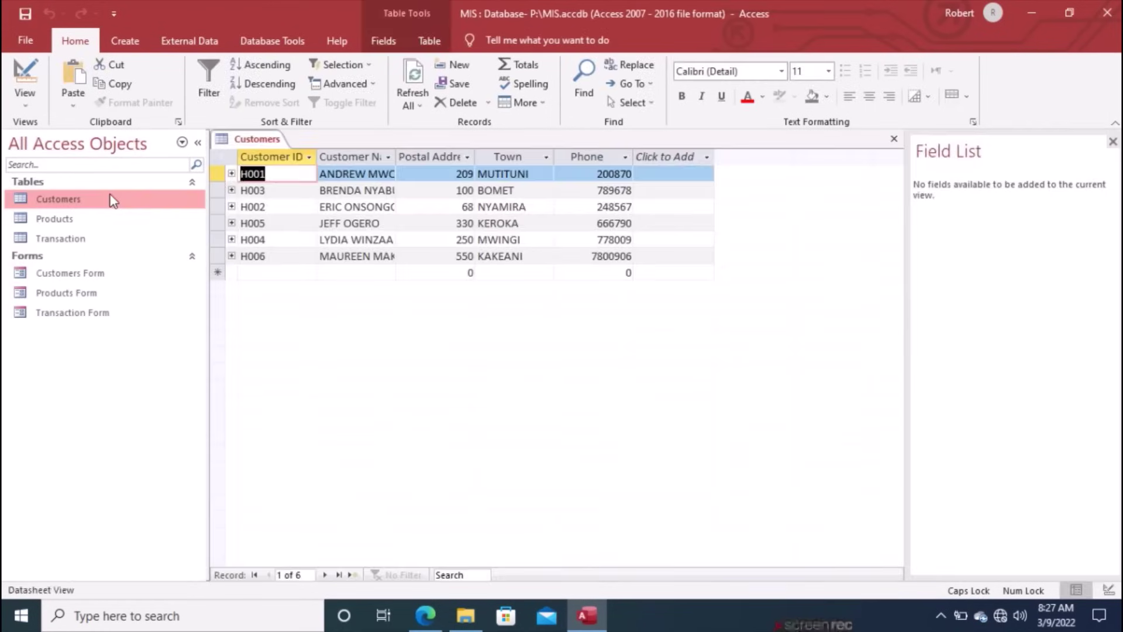
pyautogui.doubleClick(98, 217)
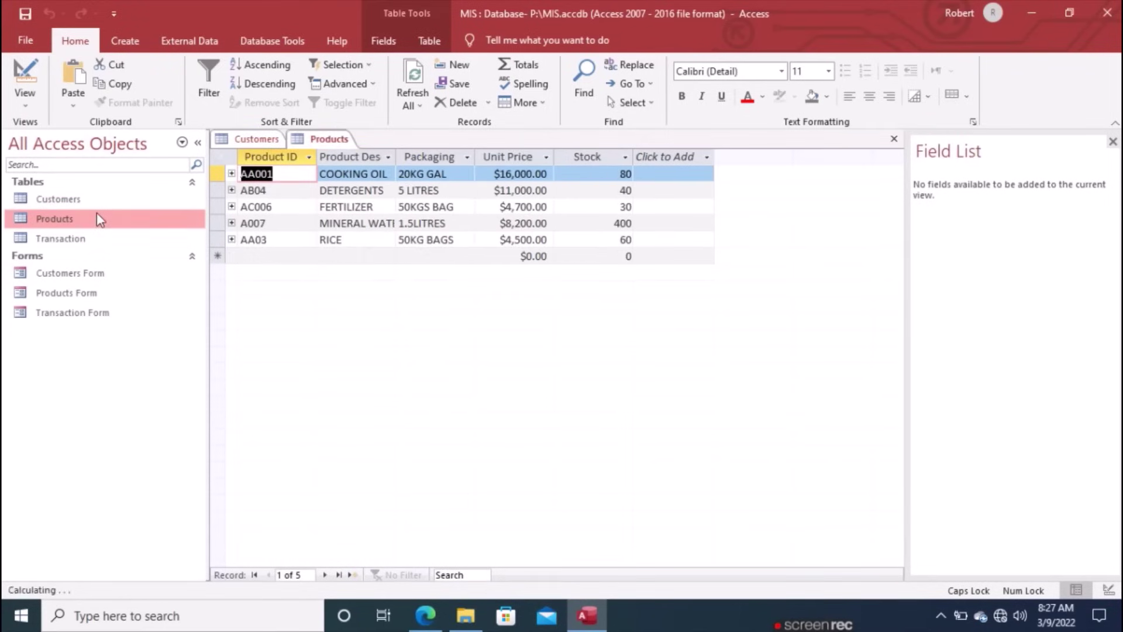
pyautogui.doubleClick(83, 238)
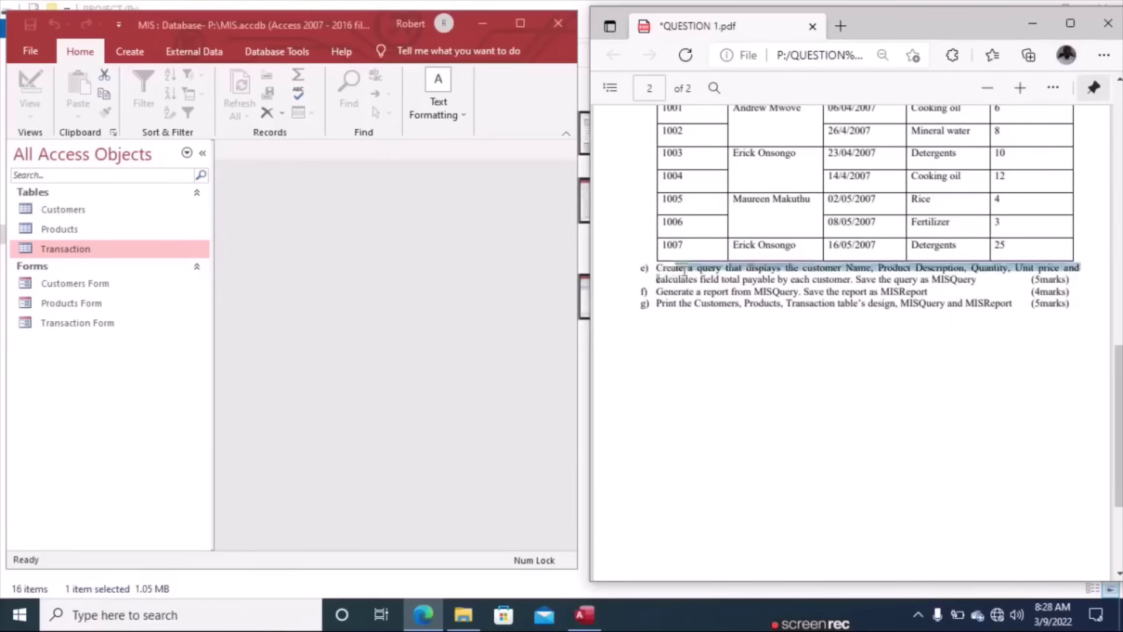
# Step: Read question (e) in the PDF, highlighting its text and the word Product
pyautogui.moveTo(674, 269); pyautogui.dragTo(871, 269)
pyautogui.click(870, 271)
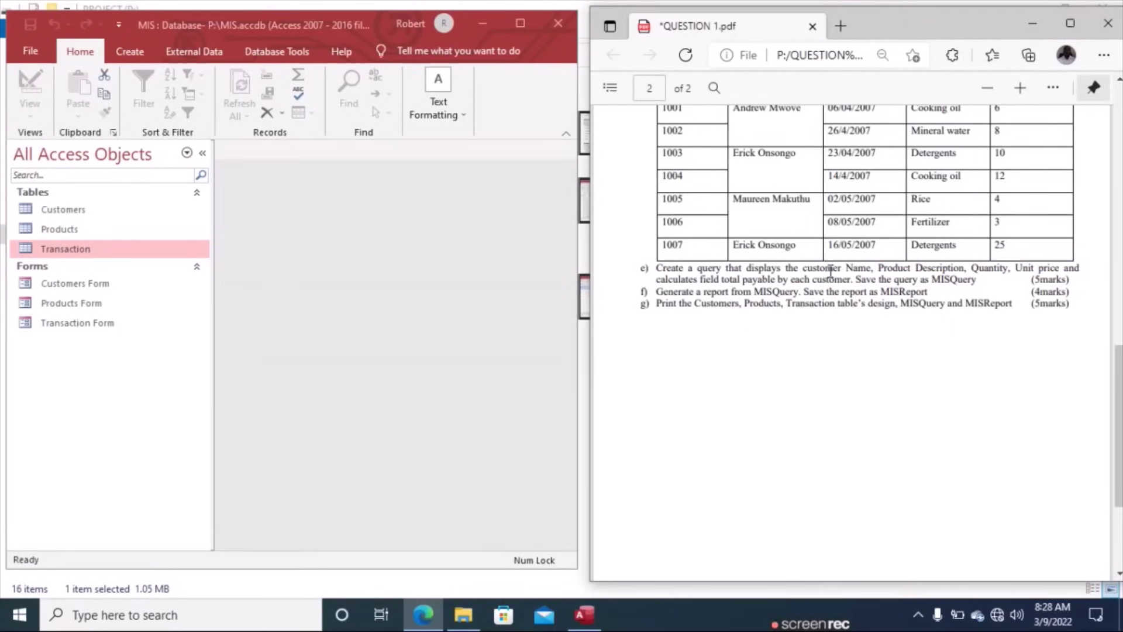
pyautogui.doubleClick(888, 271)
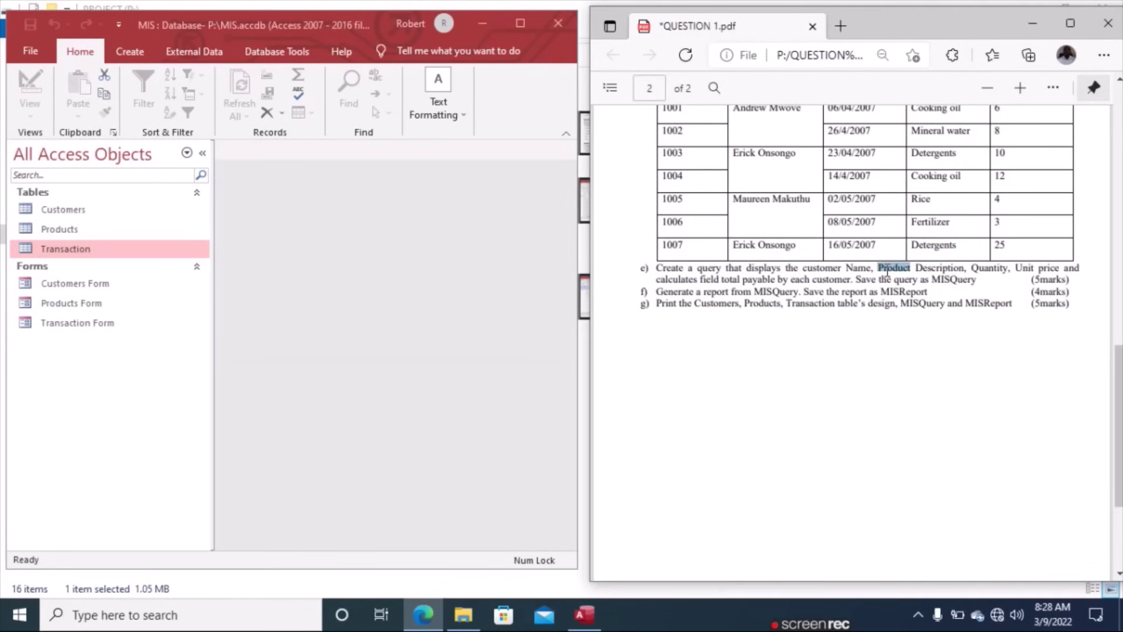
pyautogui.click(991, 270)
# Step: Start a new query with the Query Wizard from the Create tab
pyautogui.click(420, 210)
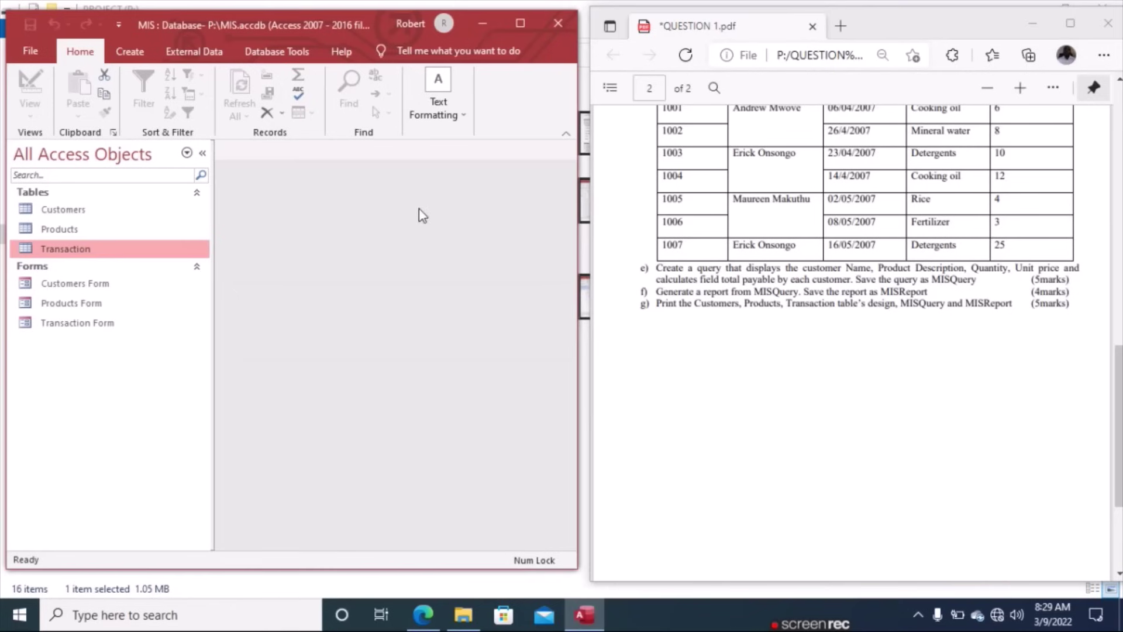
pyautogui.click(130, 51)
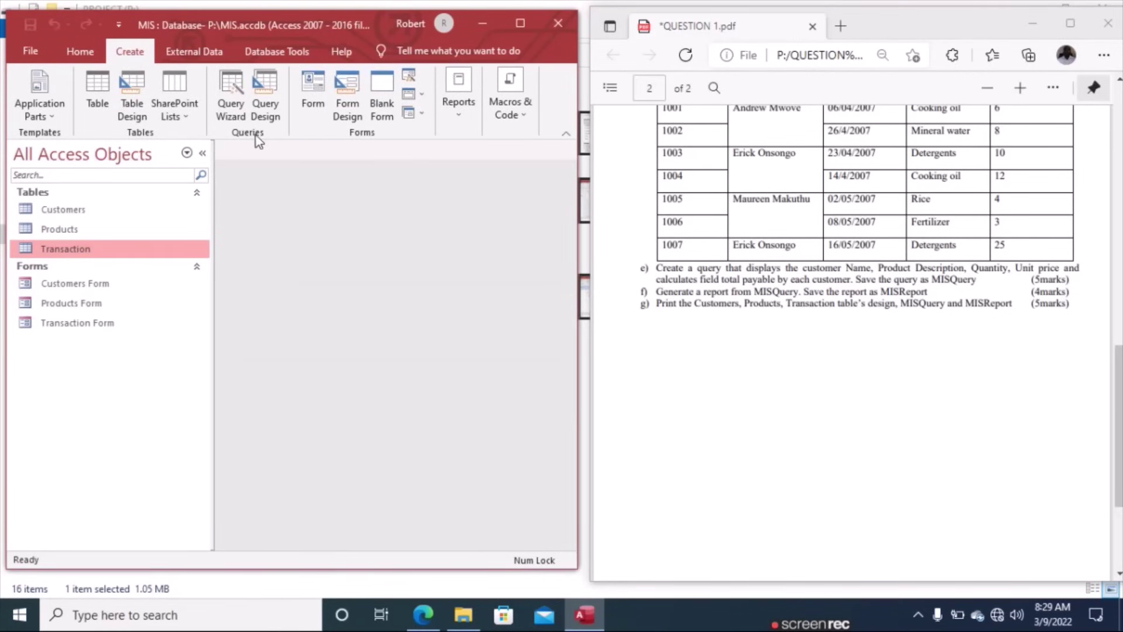
pyautogui.click(234, 105)
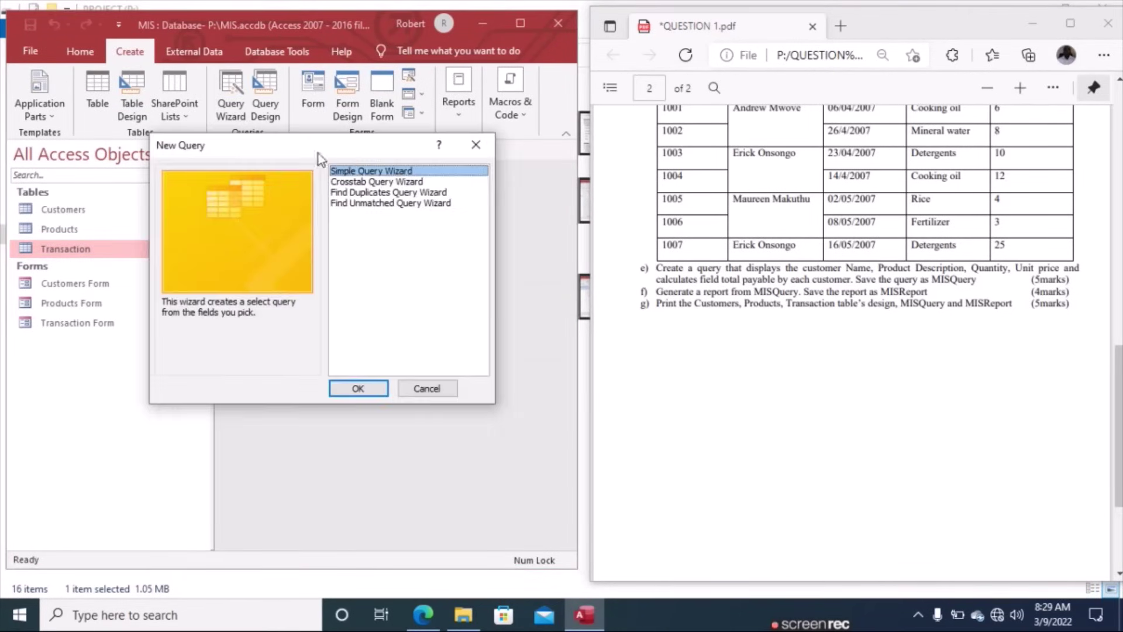
# Step: Start the Simple Query Wizard and add Customer Name from the Customers table
pyautogui.click(367, 386)
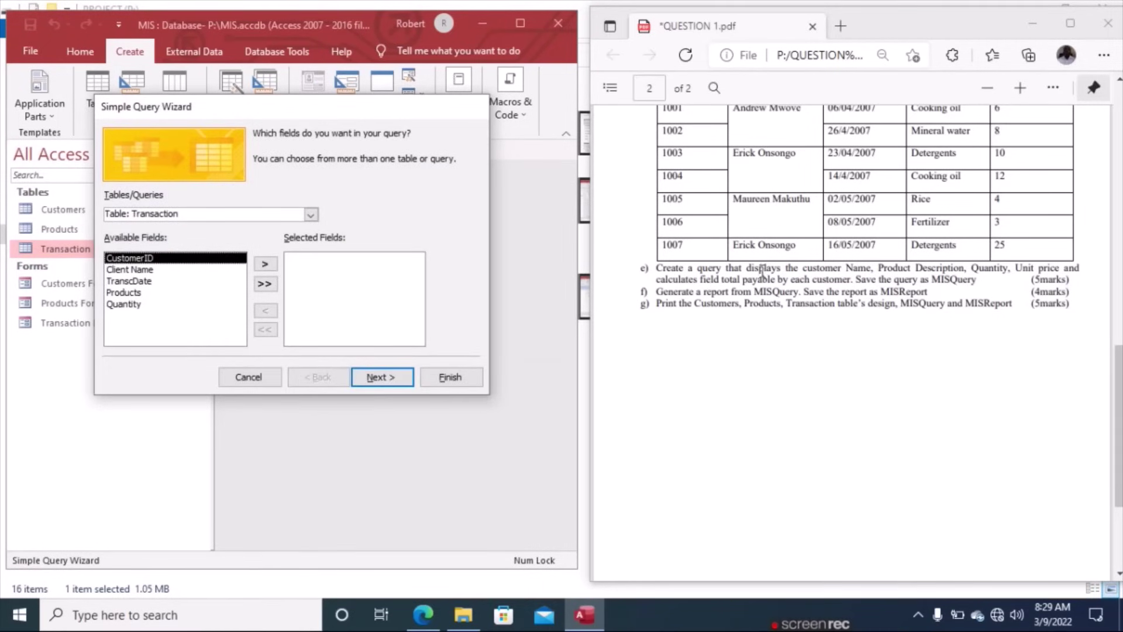
pyautogui.click(311, 214)
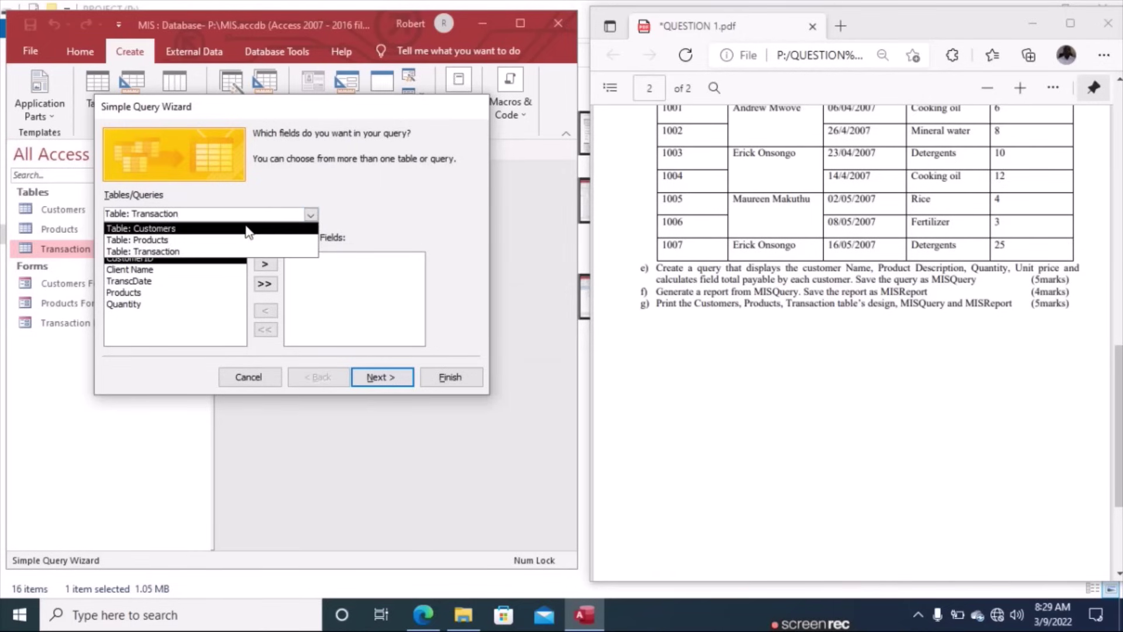
pyautogui.click(248, 229)
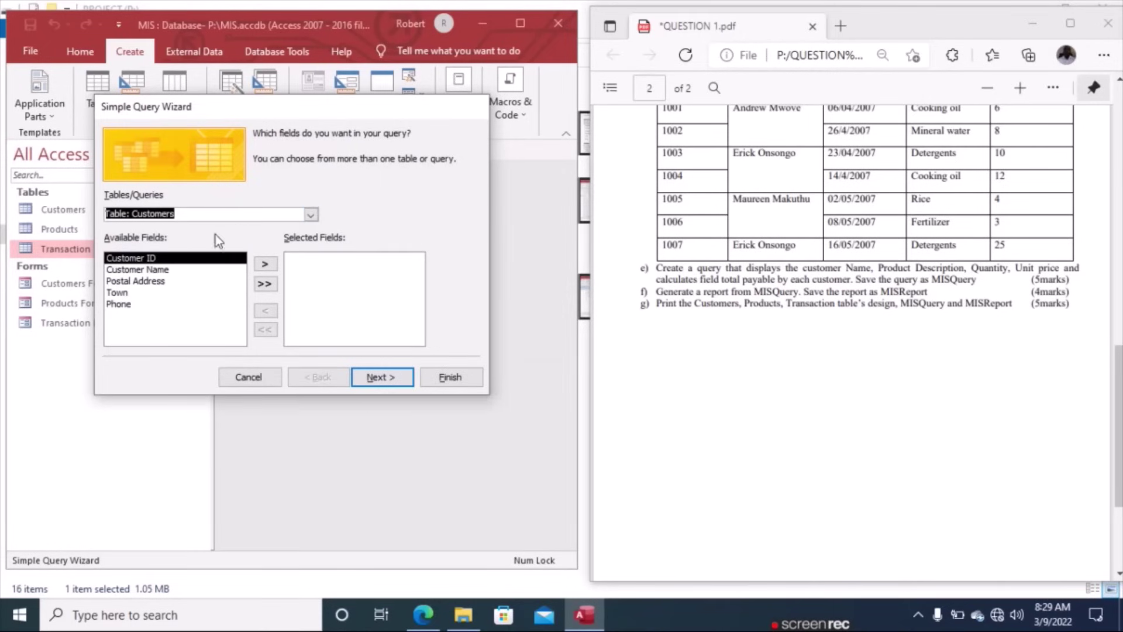
pyautogui.click(171, 270)
pyautogui.click(263, 265)
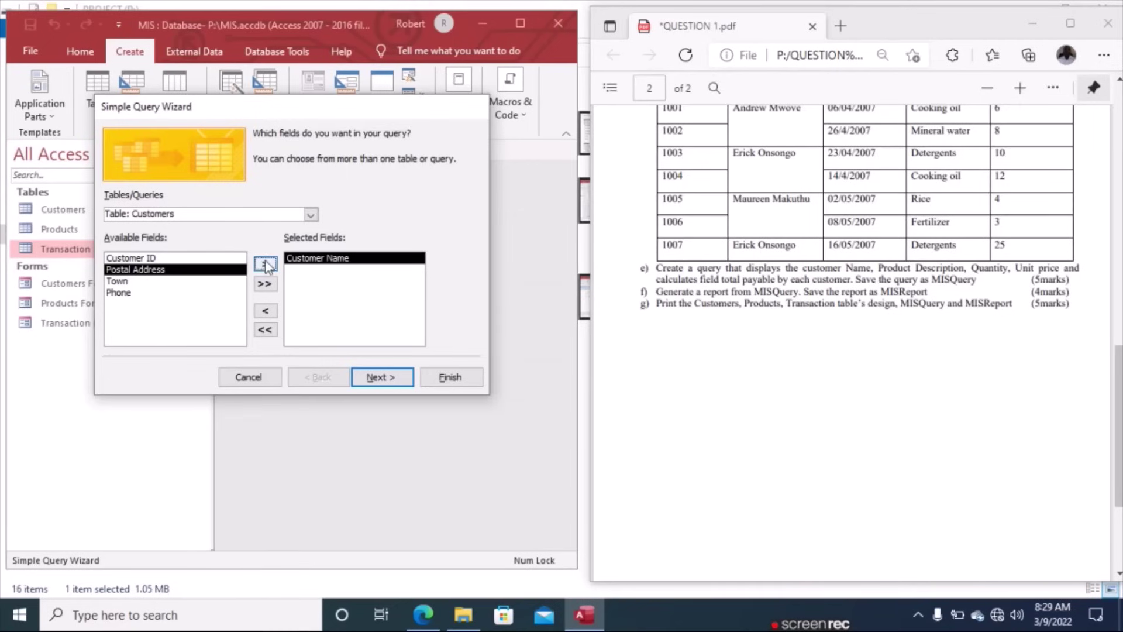
# Step: Add Products Description from the Products table, then remove it again
pyautogui.click(311, 215)
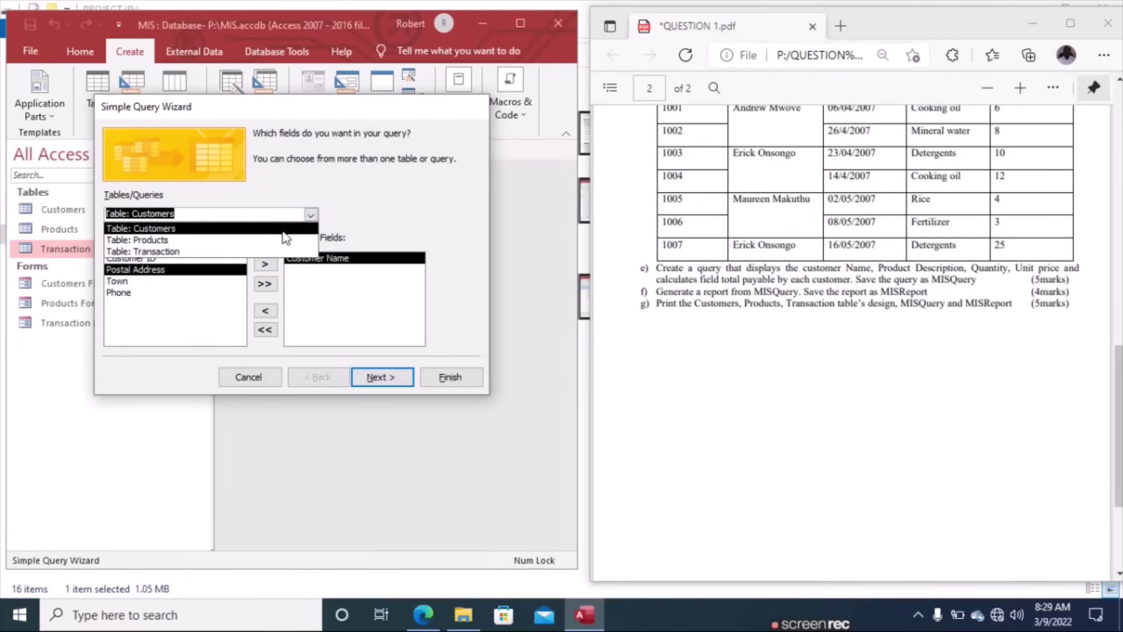
pyautogui.click(265, 240)
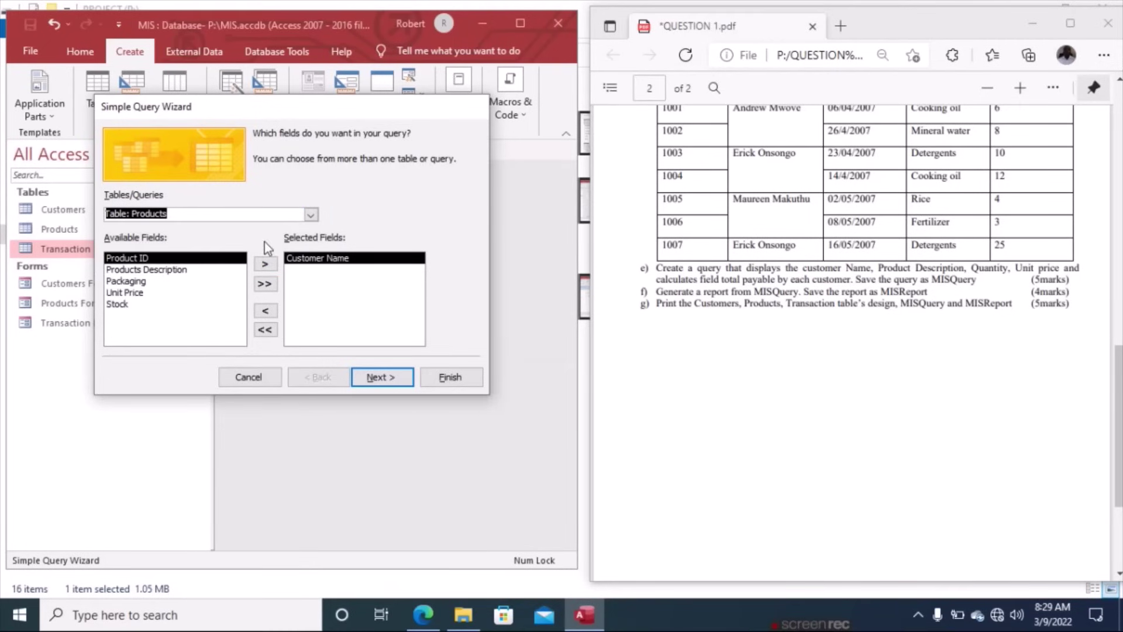
pyautogui.click(155, 270)
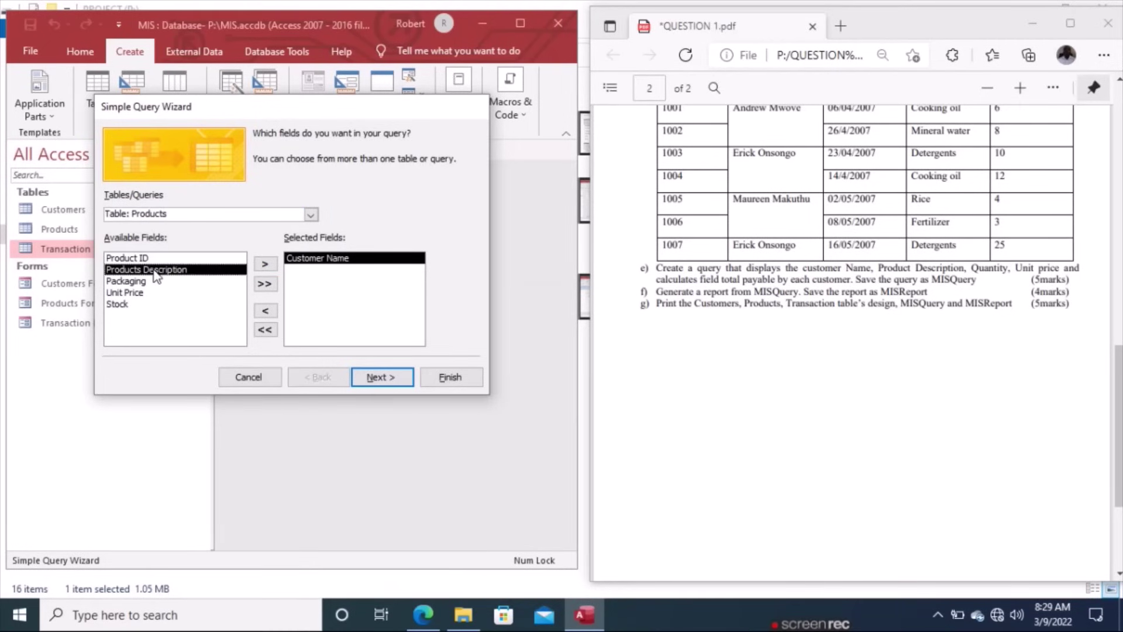
pyautogui.click(265, 264)
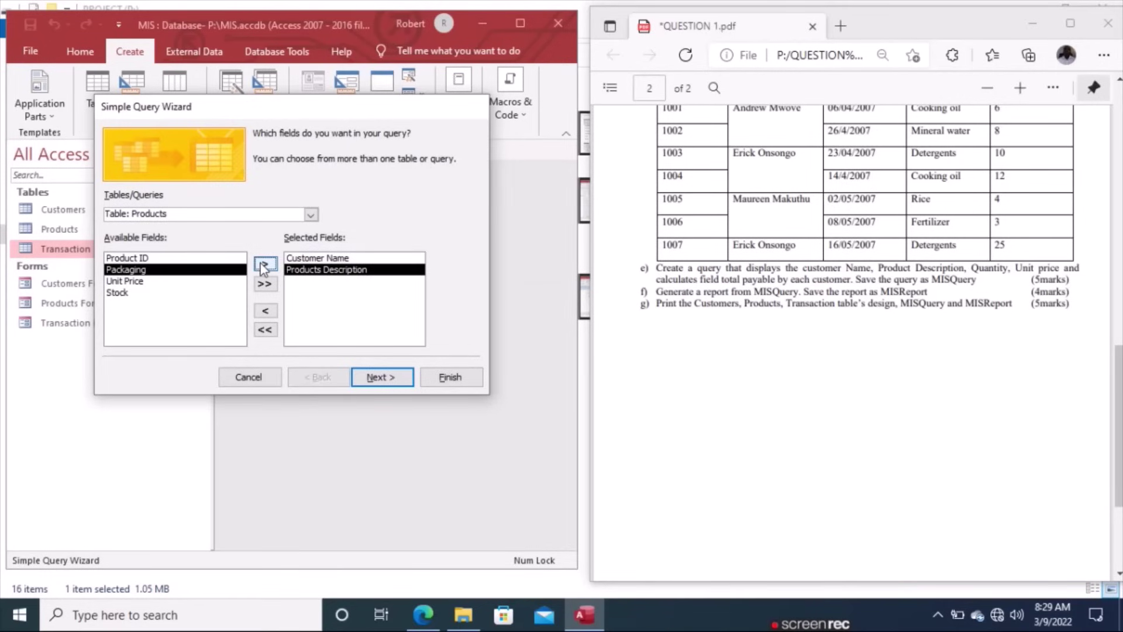
pyautogui.click(311, 215)
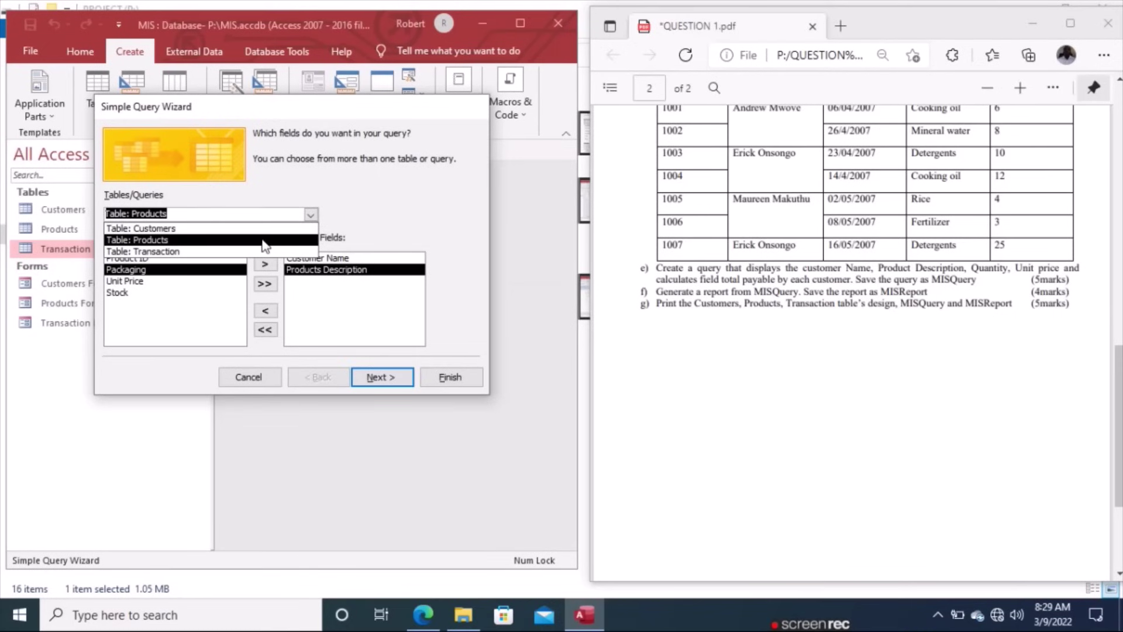
pyautogui.click(358, 193)
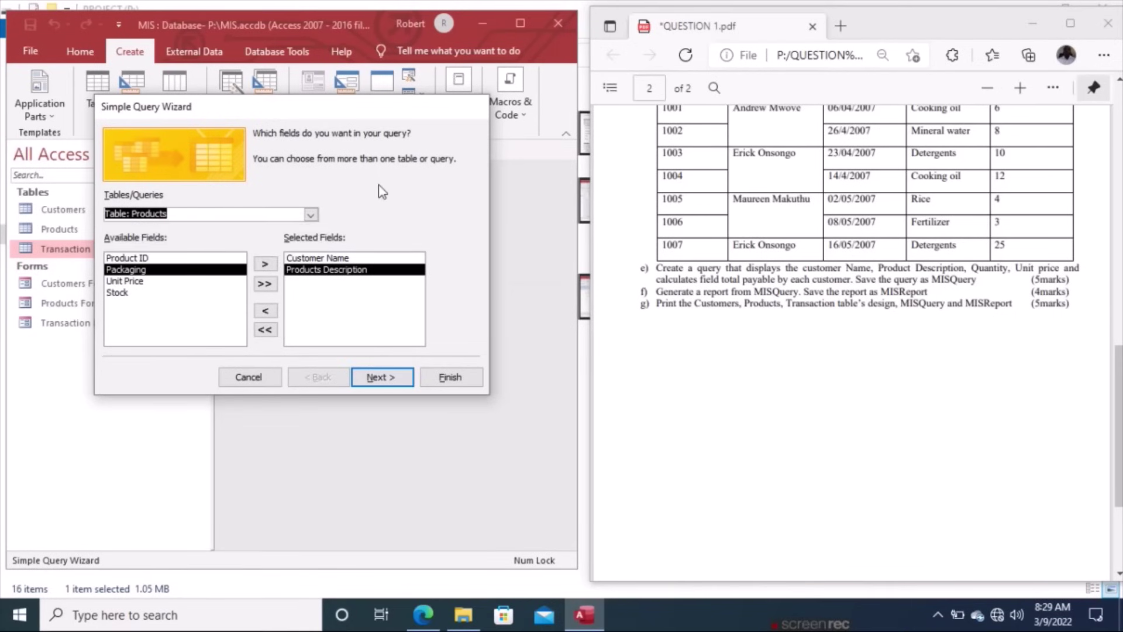
pyautogui.click(264, 310)
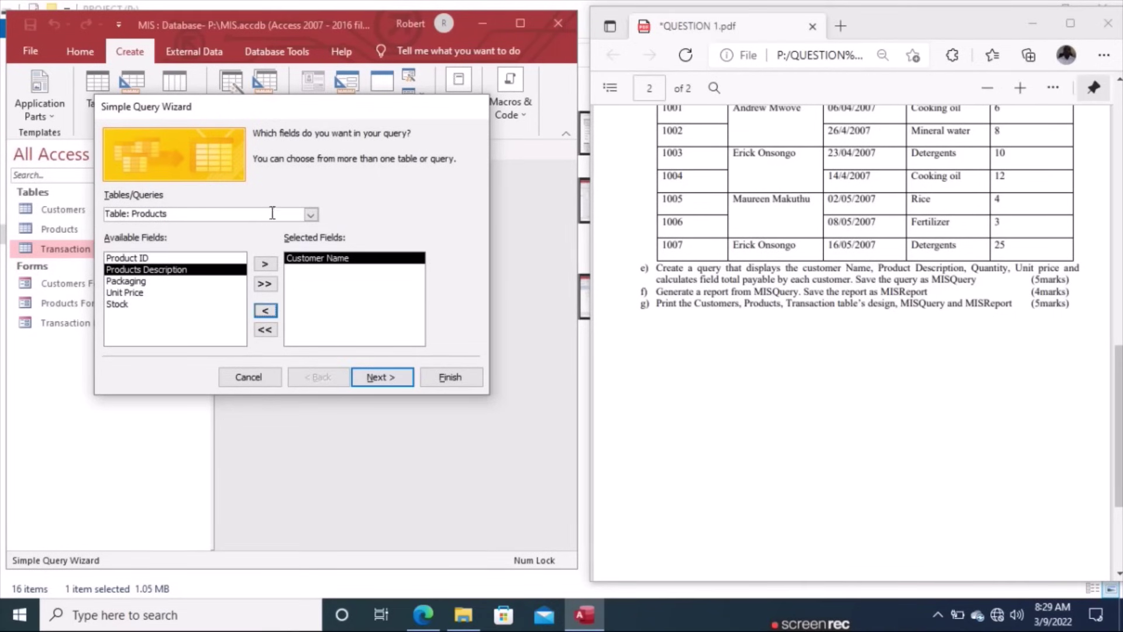
# Step: Add Products and Quantity from Transaction and Unit Price from Products
pyautogui.click(310, 214)
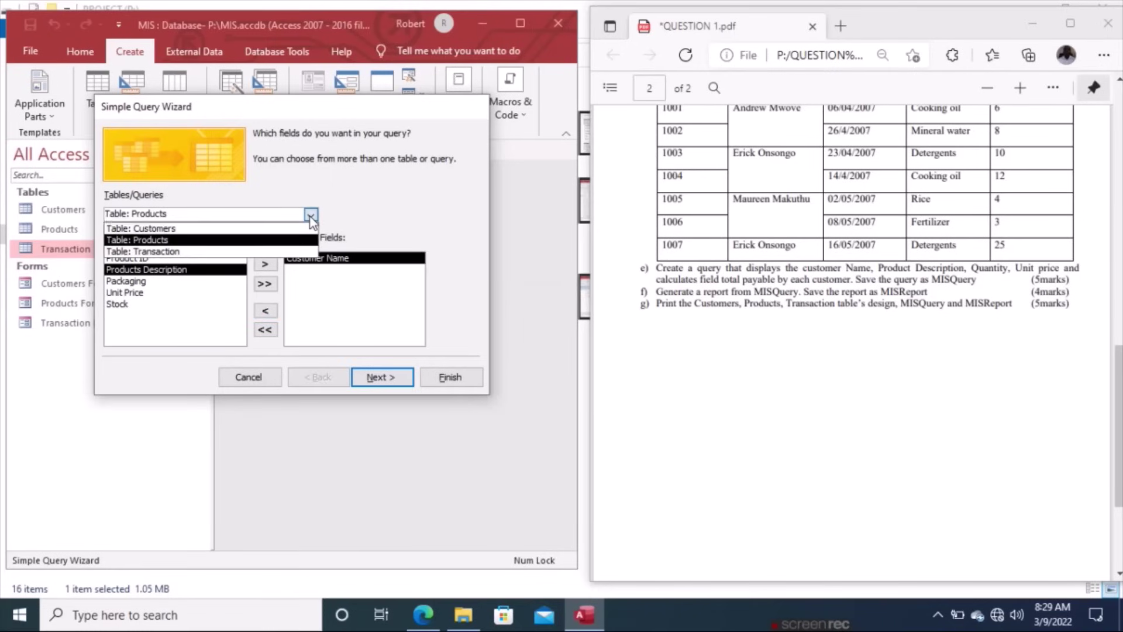
pyautogui.click(261, 251)
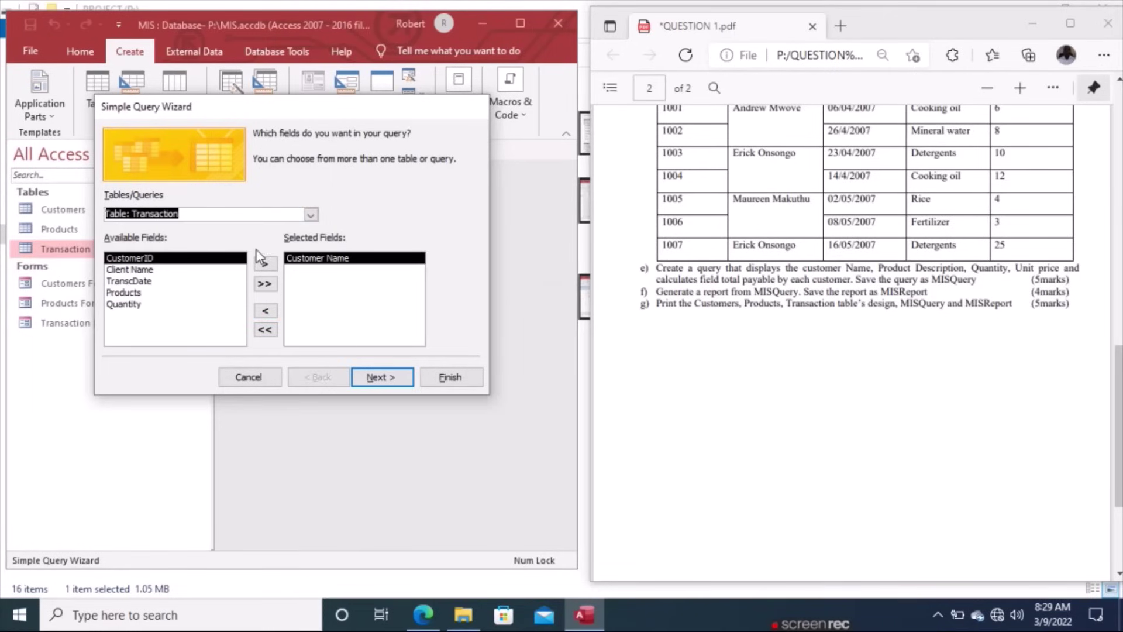
pyautogui.click(147, 292)
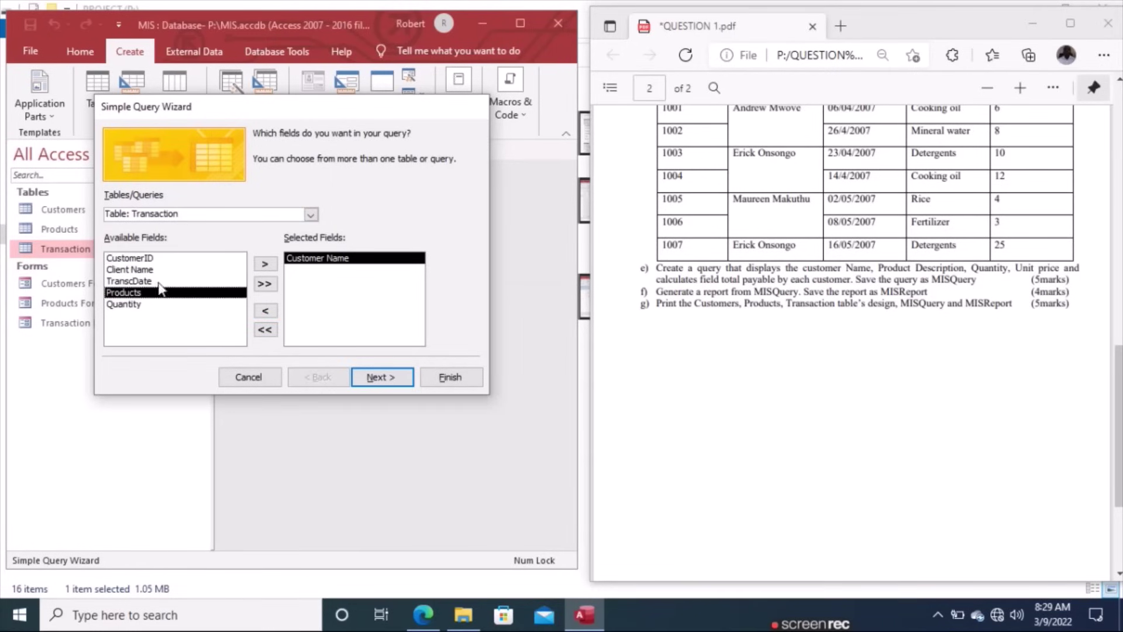
pyautogui.click(269, 266)
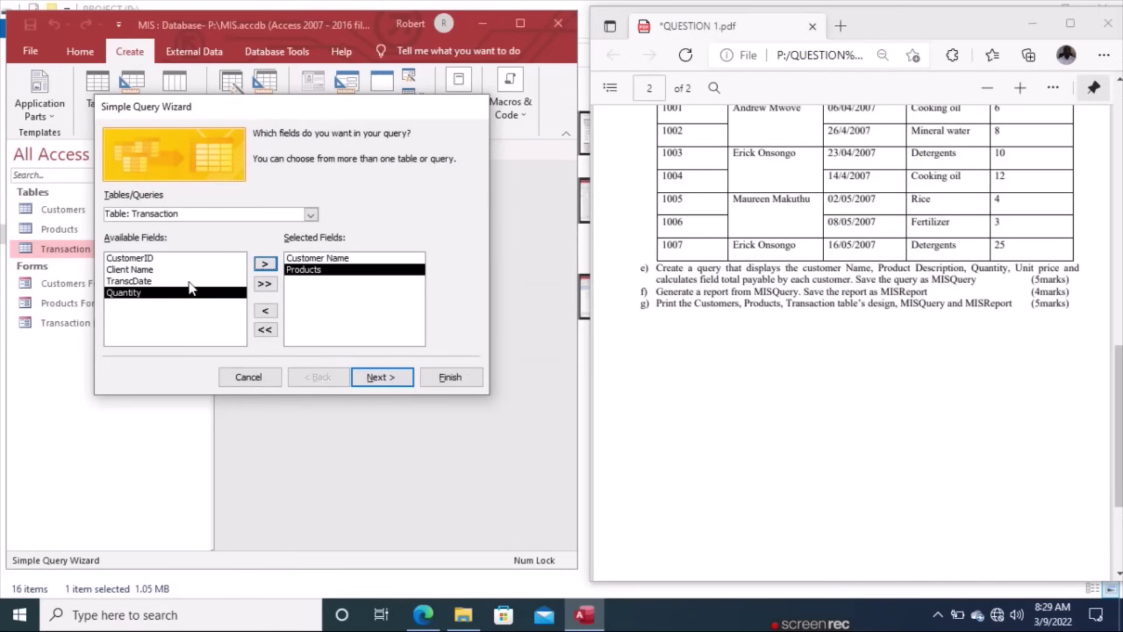
pyautogui.click(269, 265)
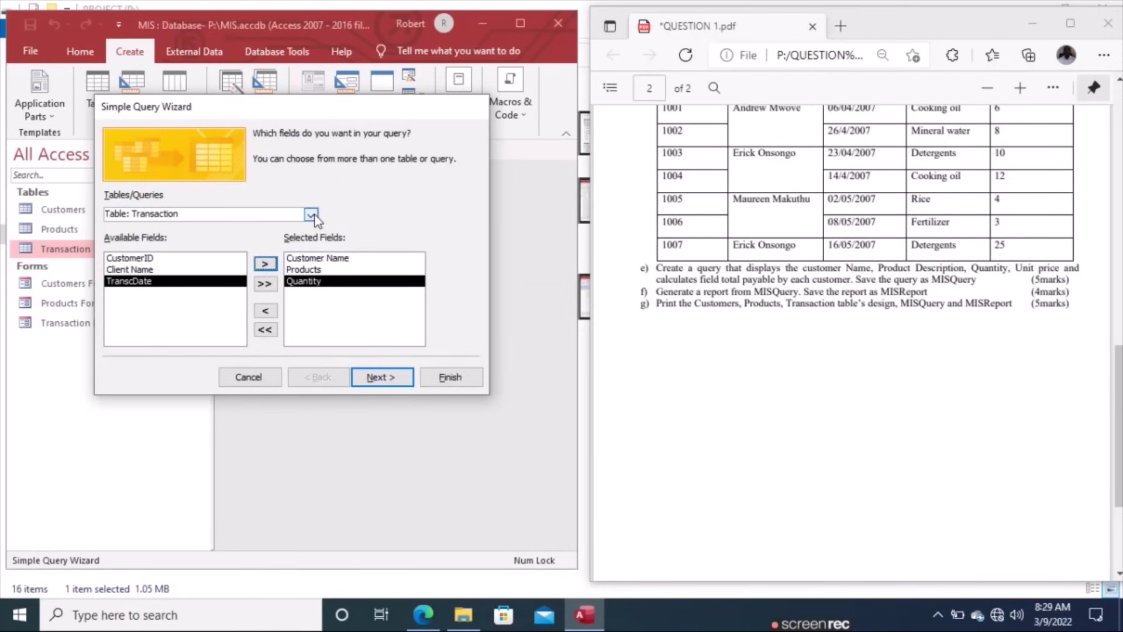
pyautogui.click(311, 216)
pyautogui.click(250, 242)
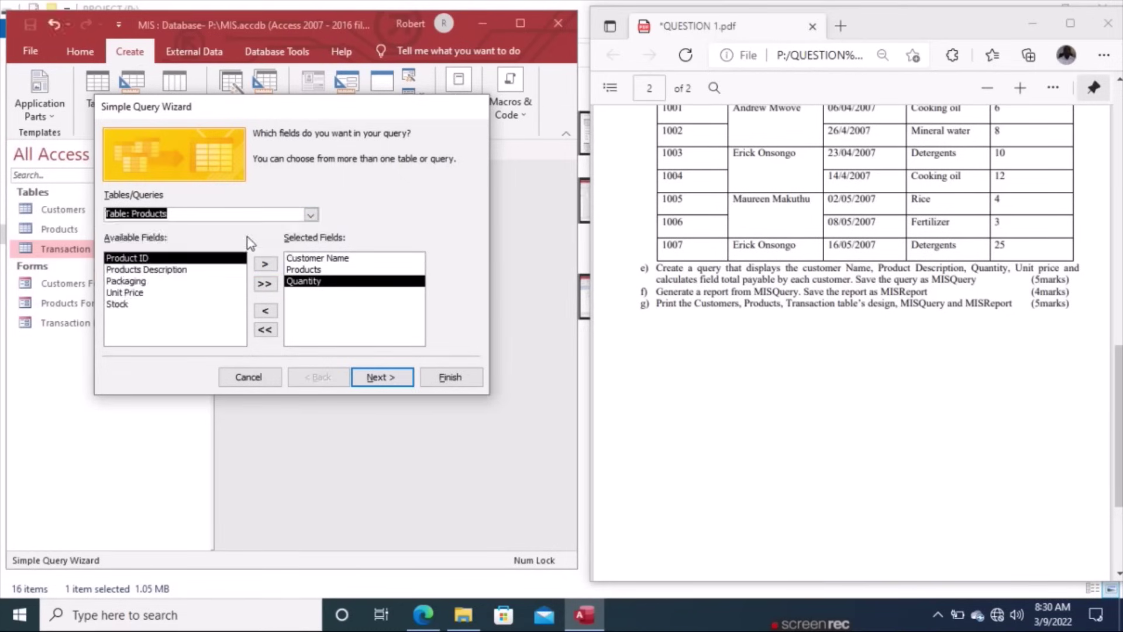
pyautogui.click(164, 293)
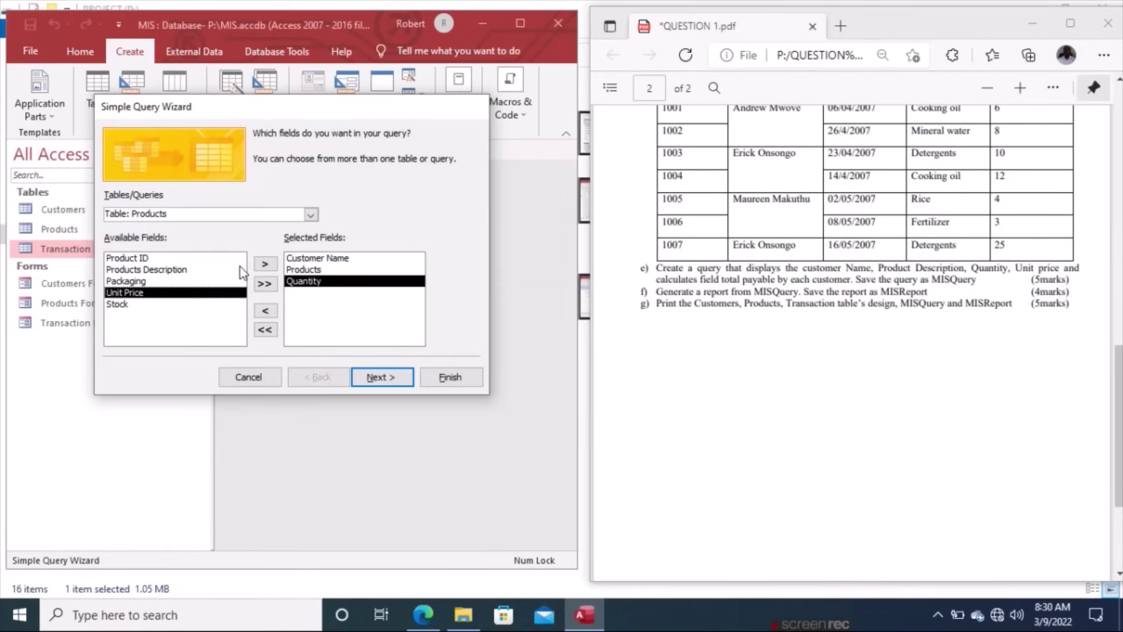
pyautogui.click(265, 264)
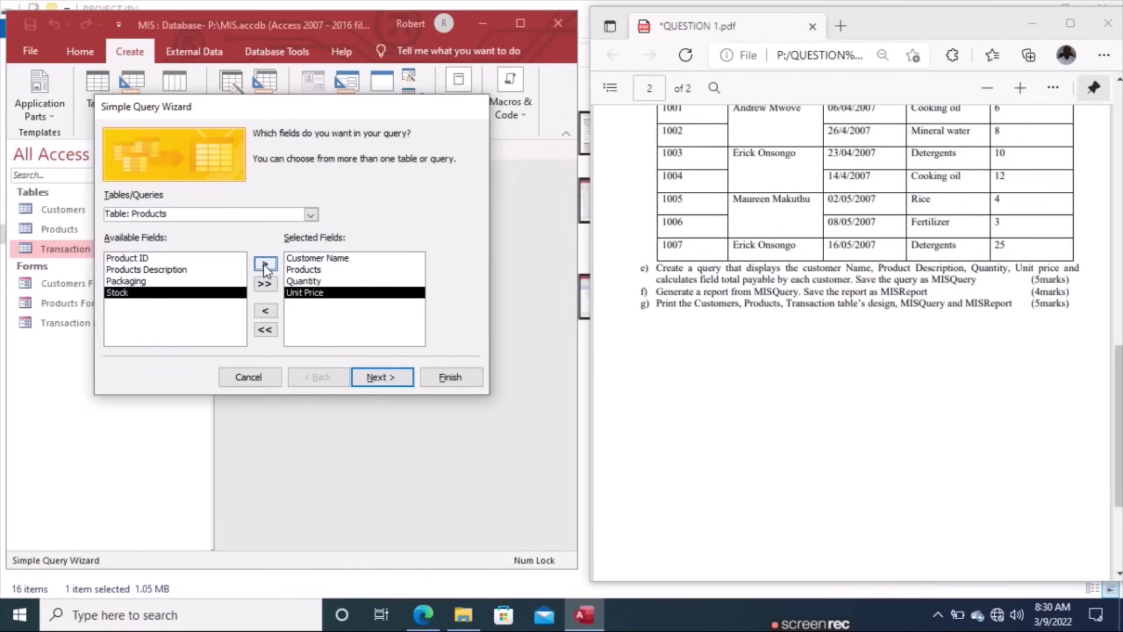
pyautogui.click(370, 377)
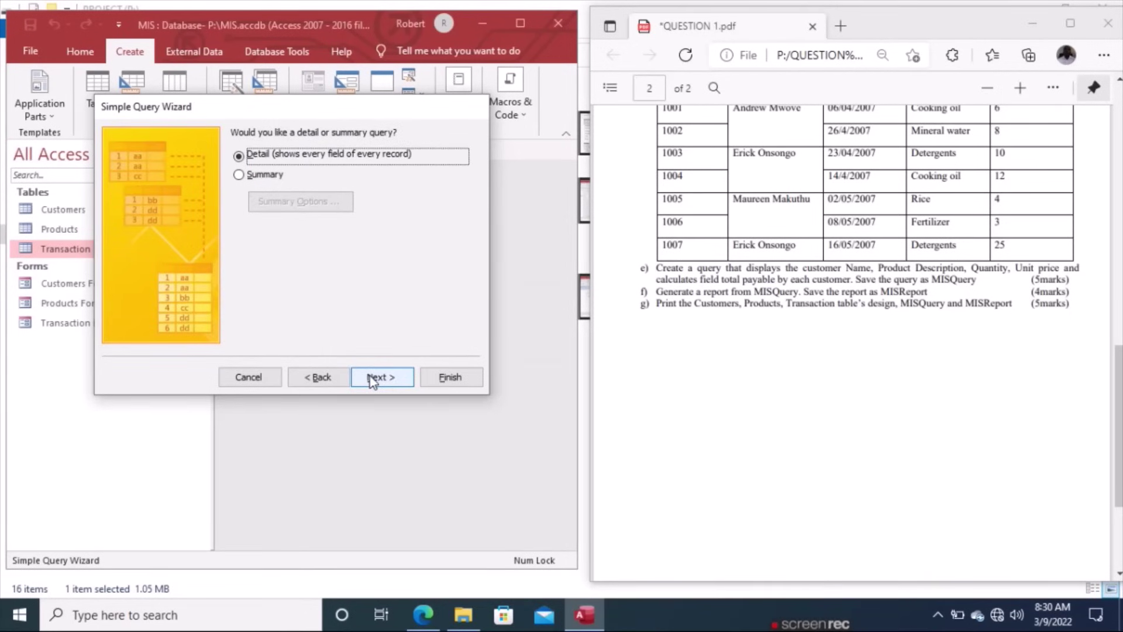
# Step: Keep the detail query, title it MISQuery, and finish the wizard
pyautogui.click(371, 379)
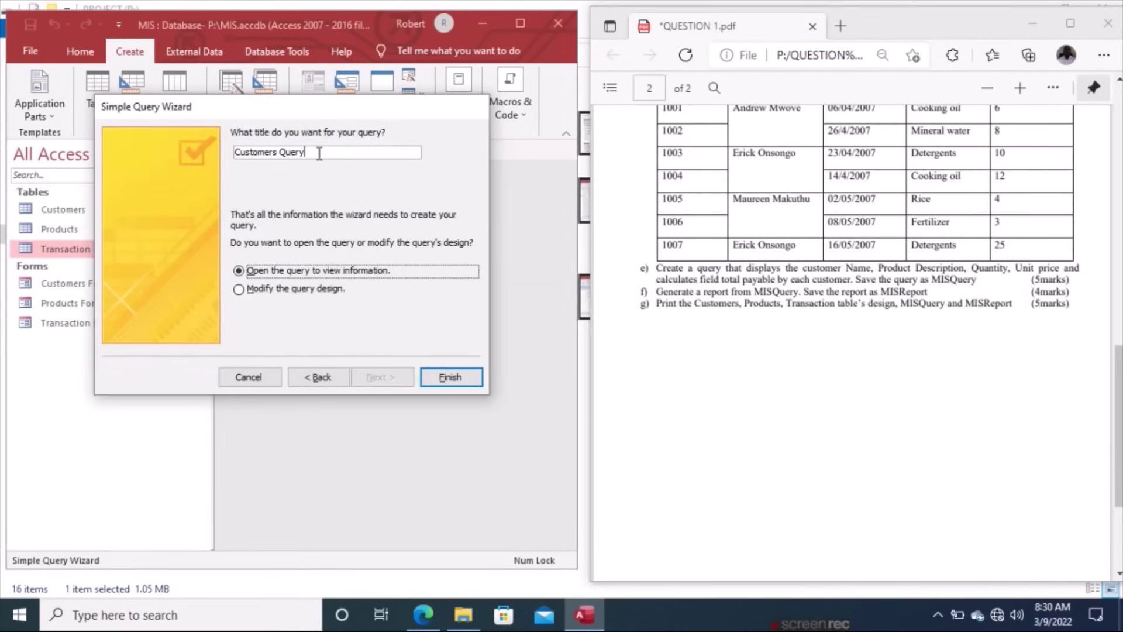
pyautogui.moveTo(319, 153); pyautogui.dragTo(215, 147)
pyautogui.press('capslock')
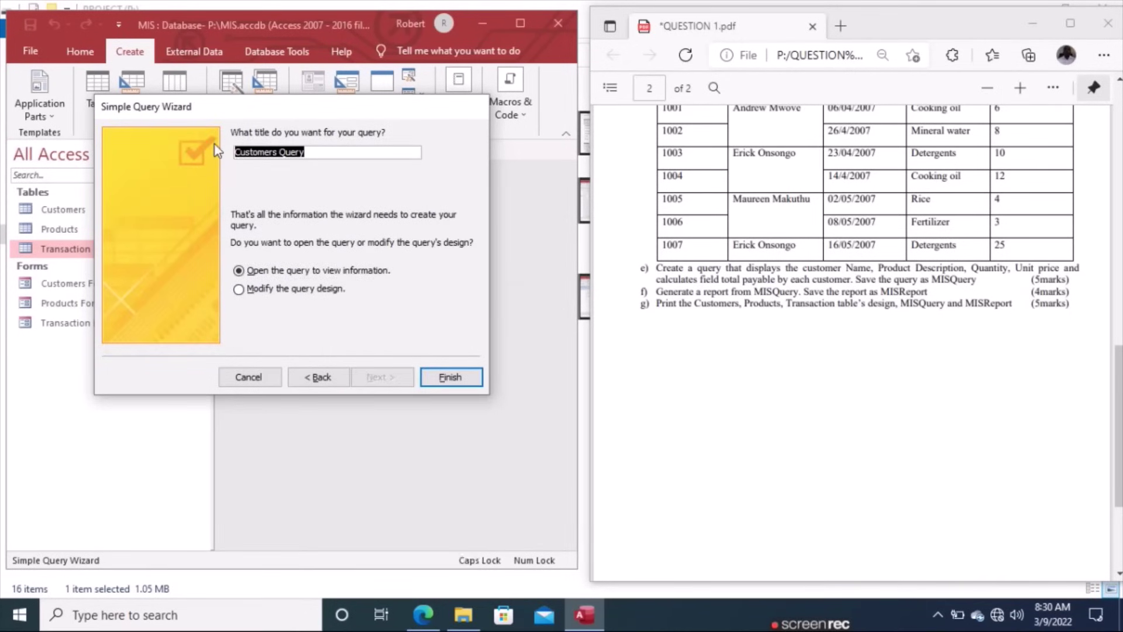
pyautogui.write('MISQ')
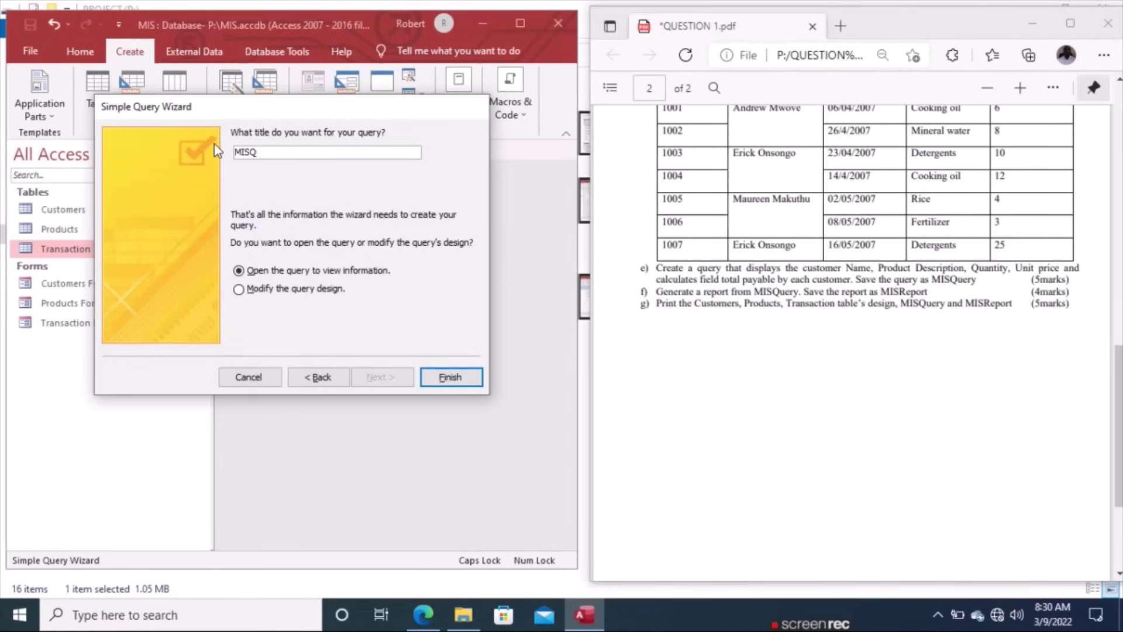
pyautogui.press('capslock')
pyautogui.write('uery')
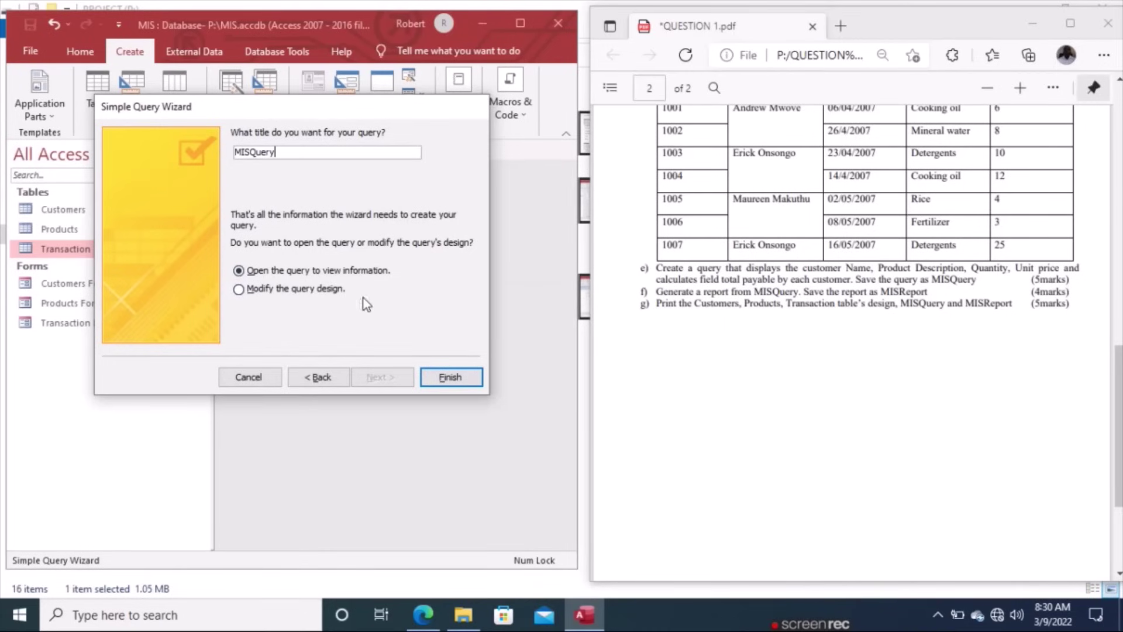
pyautogui.click(445, 377)
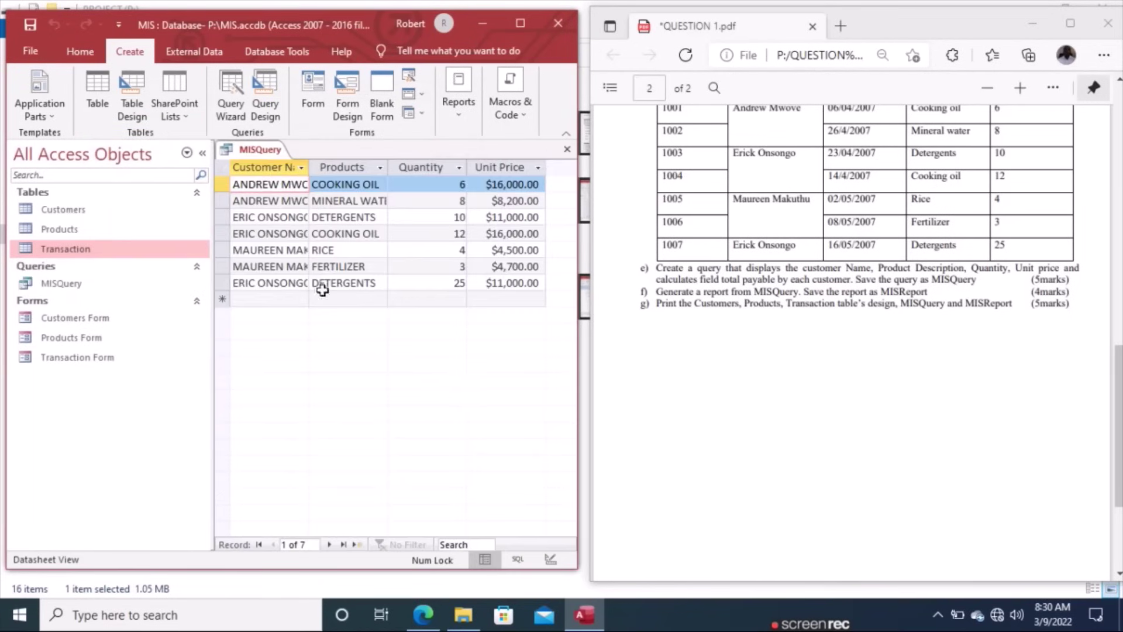
# Step: Maximize the Access window to fill the screen
pyautogui.click(509, 33)
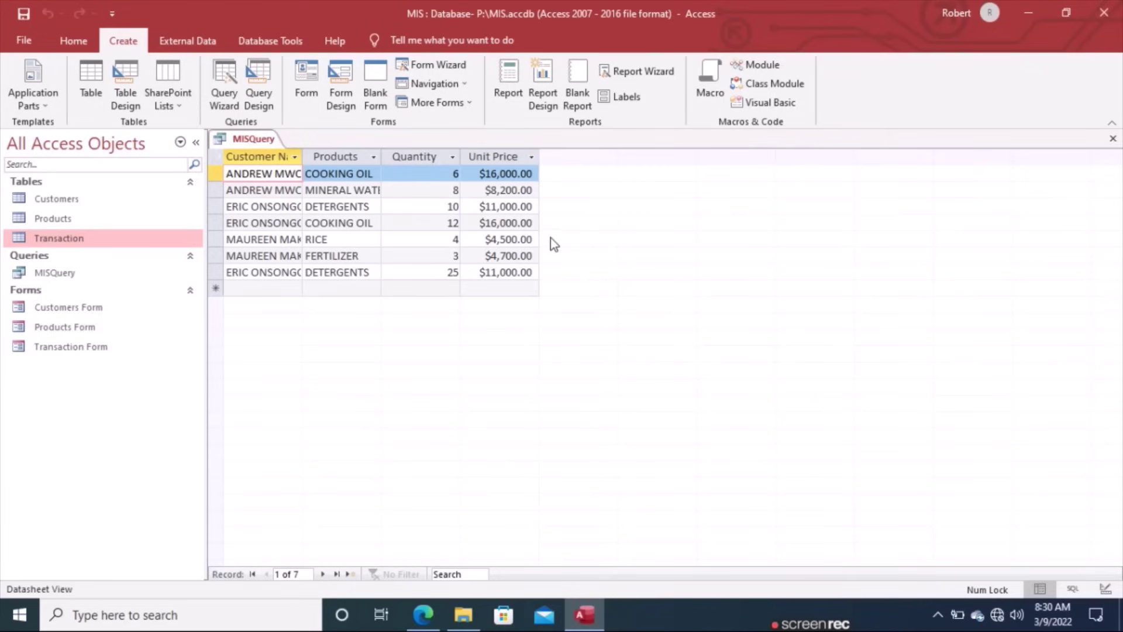
pyautogui.click(1071, 8)
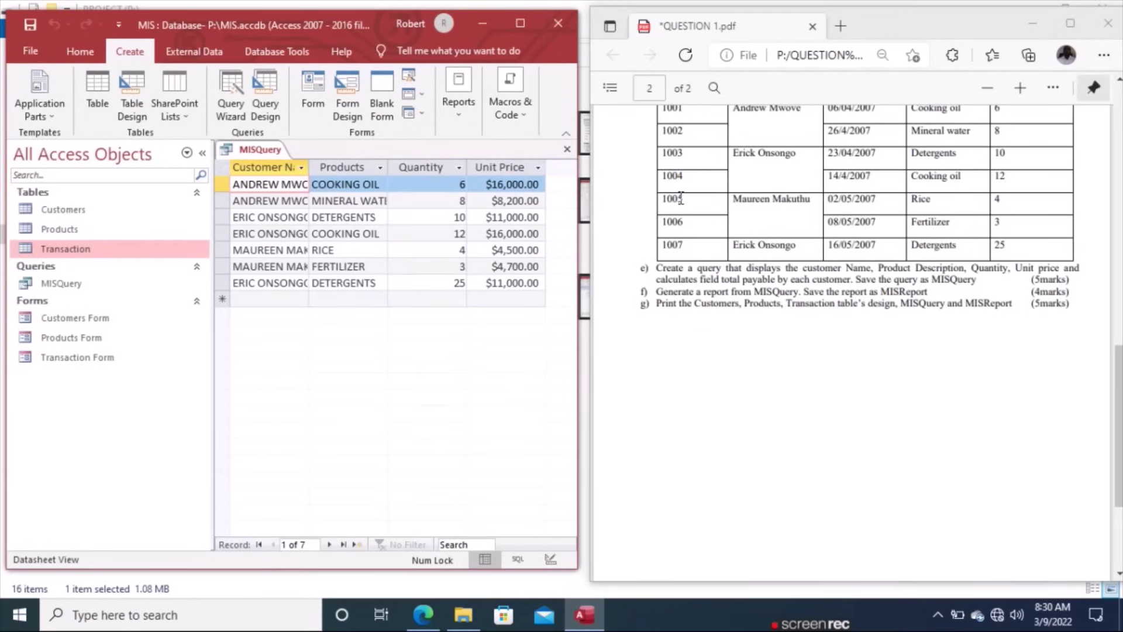
pyautogui.click(519, 23)
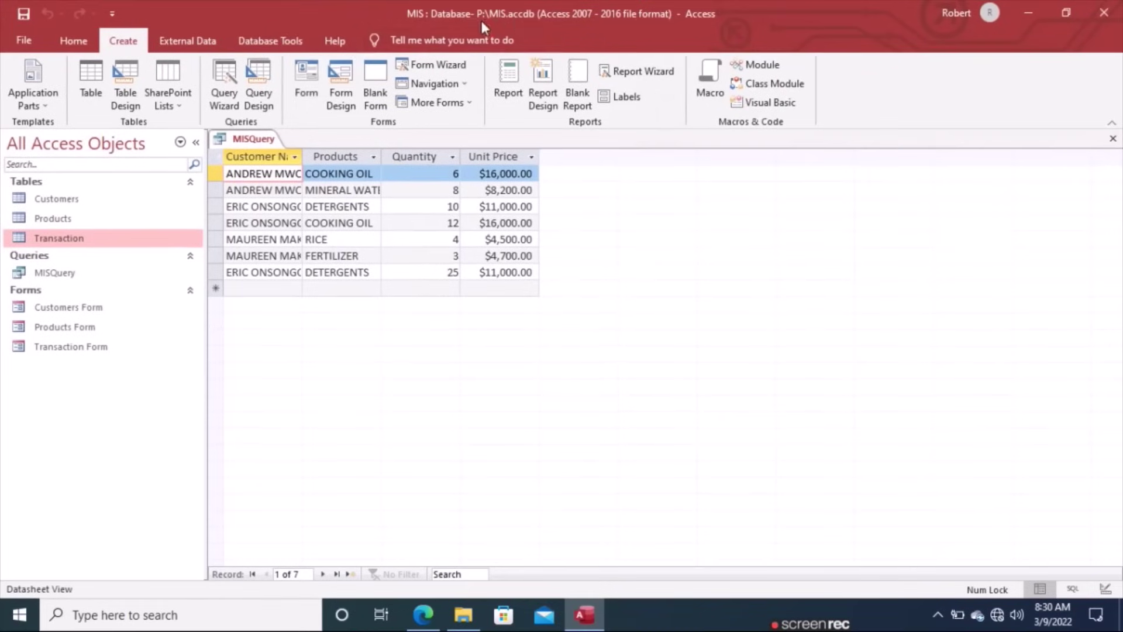
# Step: In MISQuery's Design View, add the field Totals:[Quantity]*[Unit Price] and widen its column
pyautogui.rightClick(265, 138)
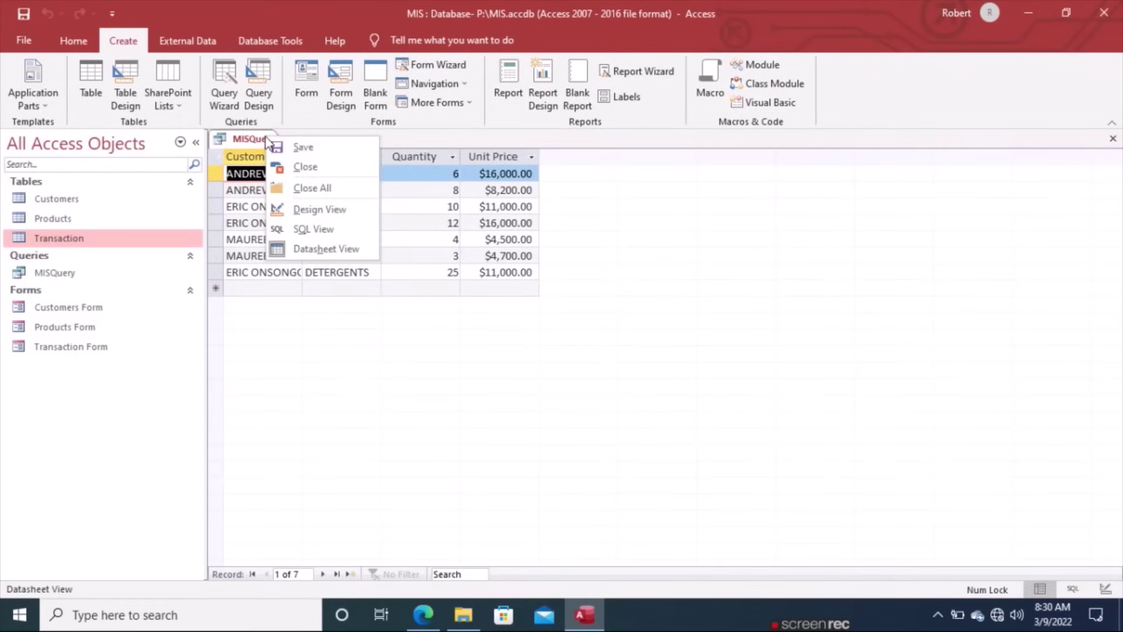
pyautogui.click(319, 210)
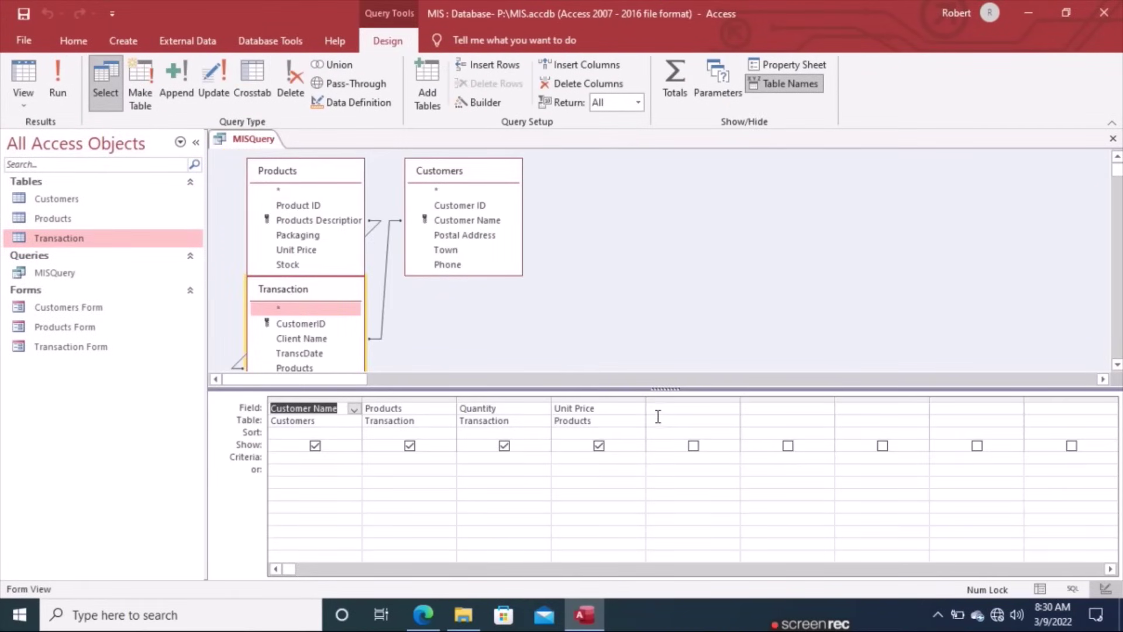
pyautogui.click(657, 410)
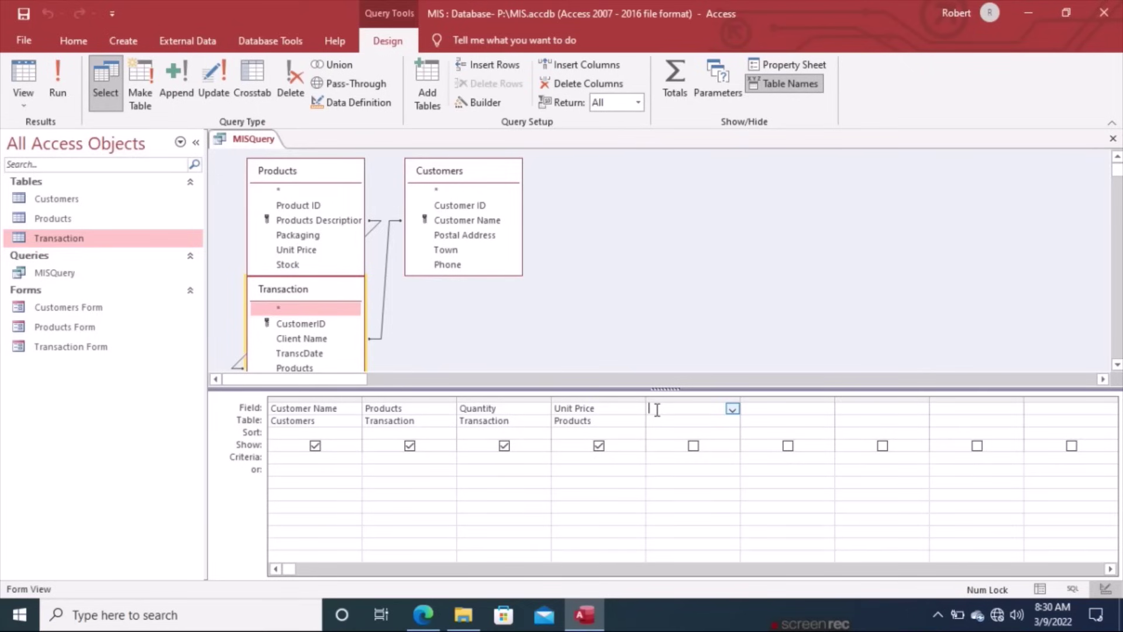
pyautogui.write('Totals')
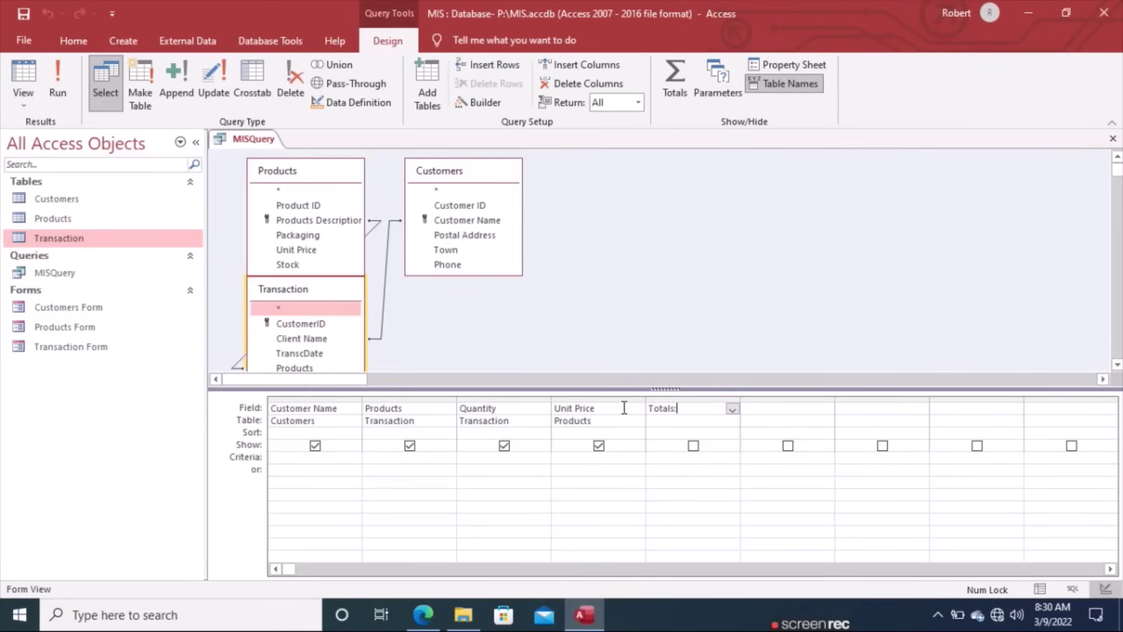
pyautogui.write(':[')
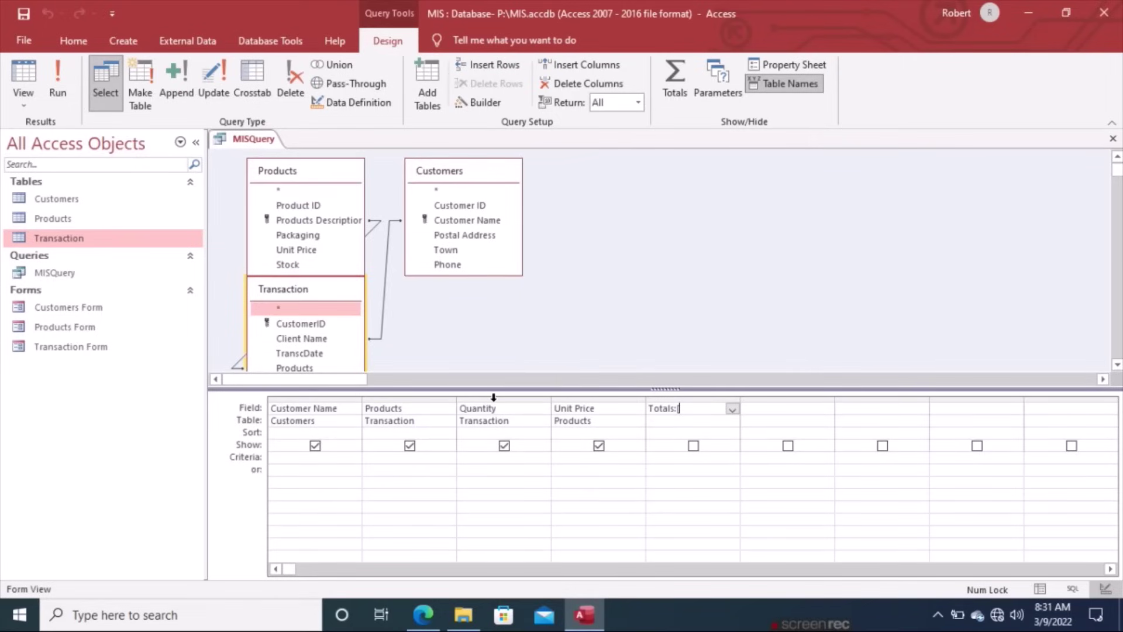
pyautogui.write('Qu')
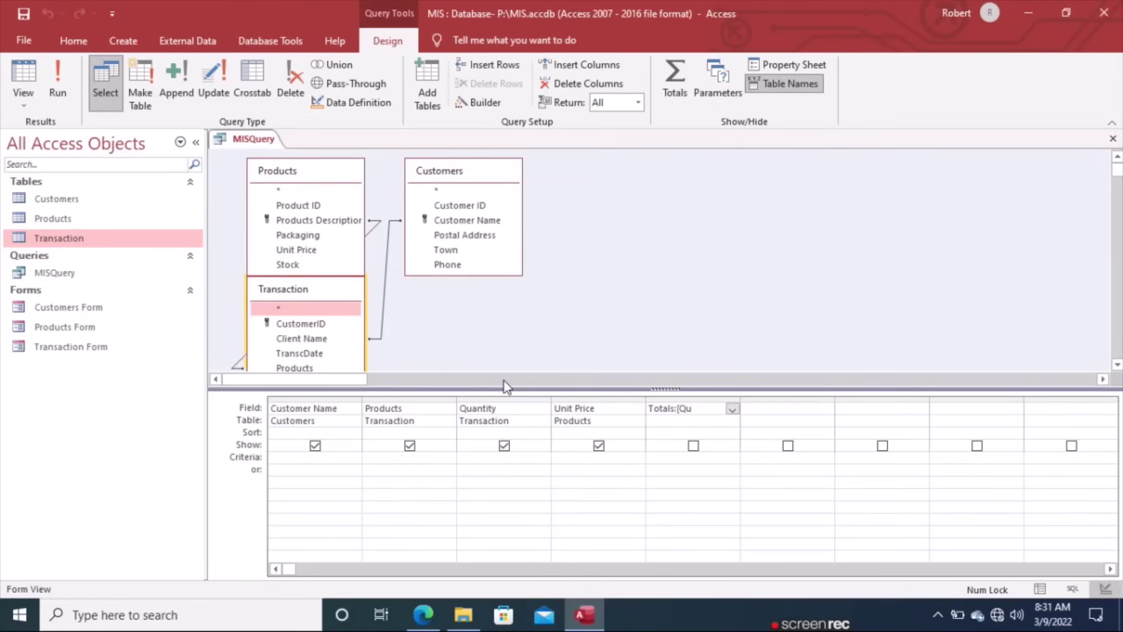
pyautogui.write('antity]')
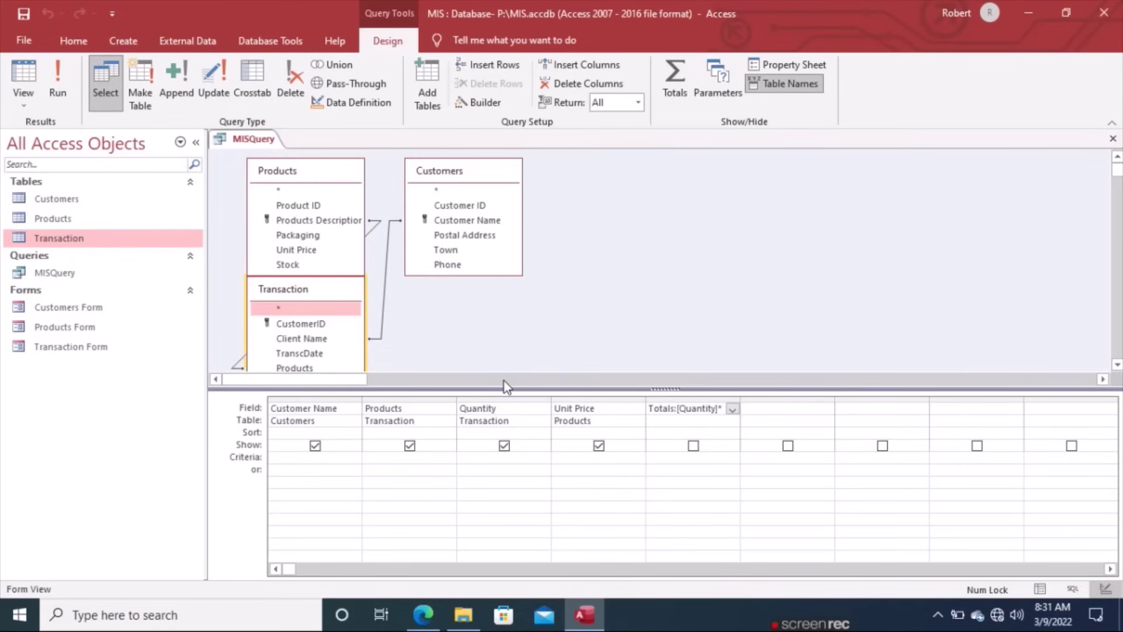
pyautogui.write('*[Unit')
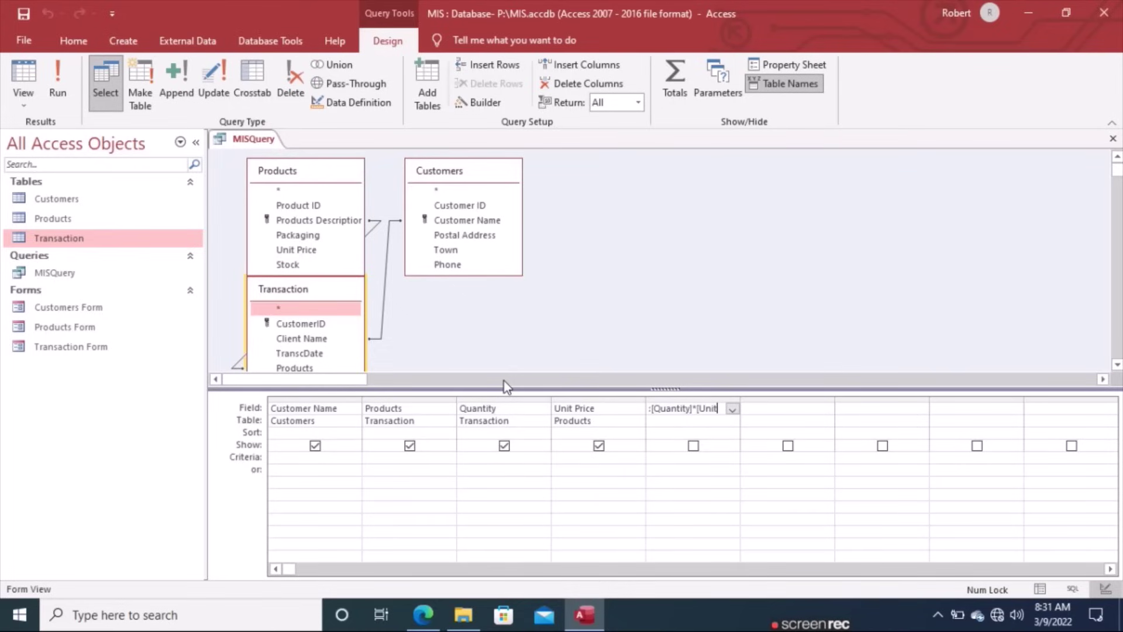
pyautogui.write(' Price]')
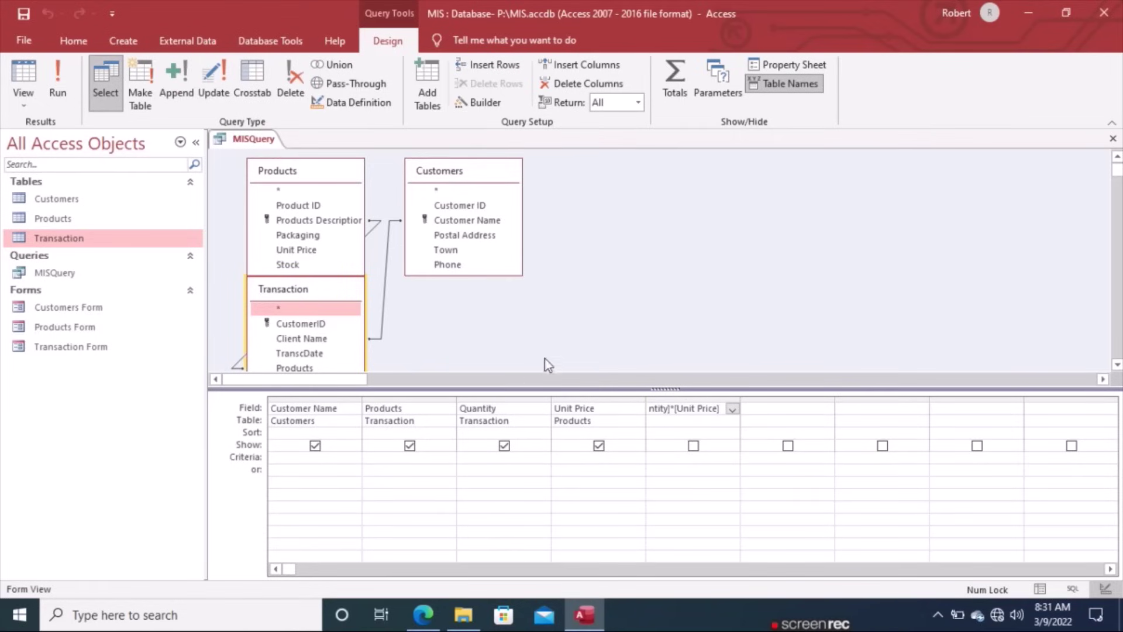
pyautogui.moveTo(740, 397); pyautogui.dragTo(834, 397)
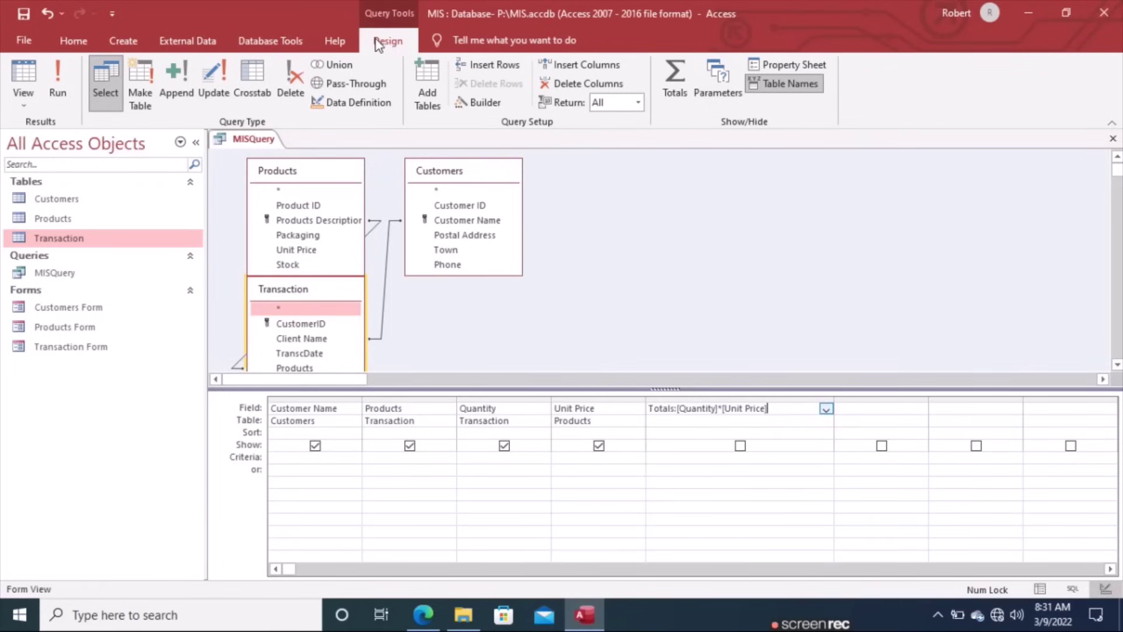
# Step: Run MISQuery, widen the Customer Name column, and bring the question PDF forward
pyautogui.click(60, 82)
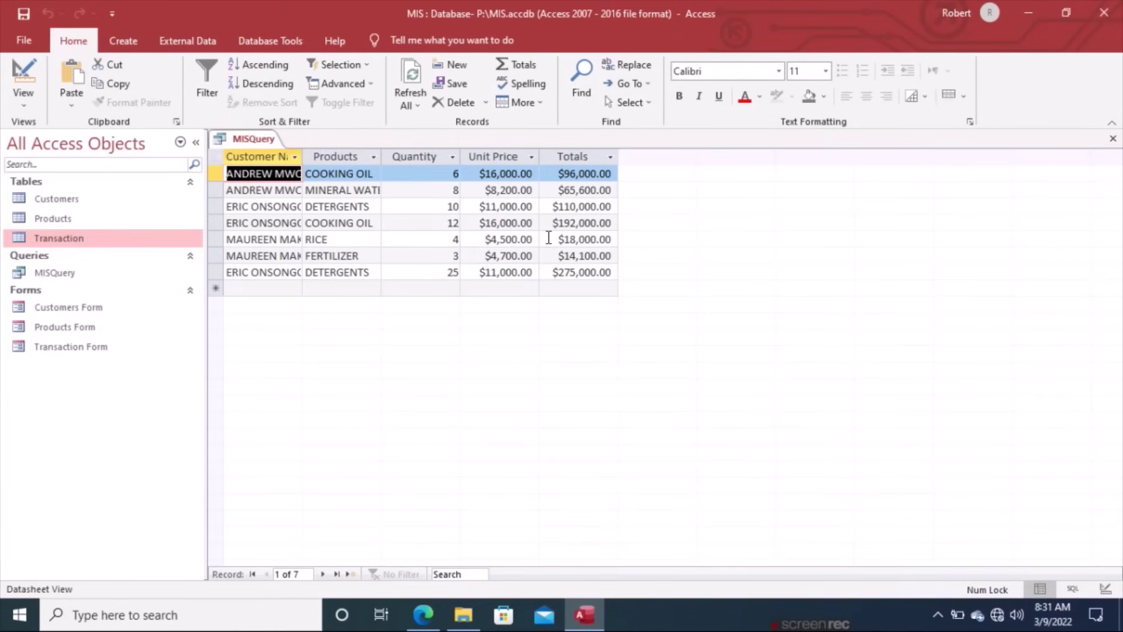
pyautogui.moveTo(304, 149); pyautogui.dragTo(344, 149)
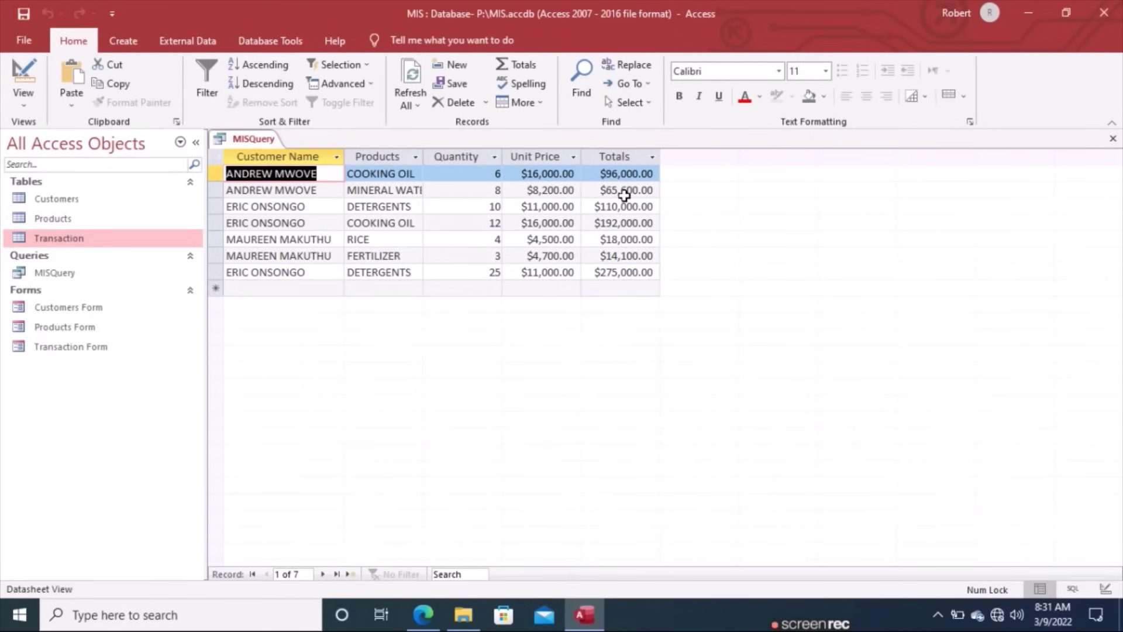
pyautogui.click(437, 612)
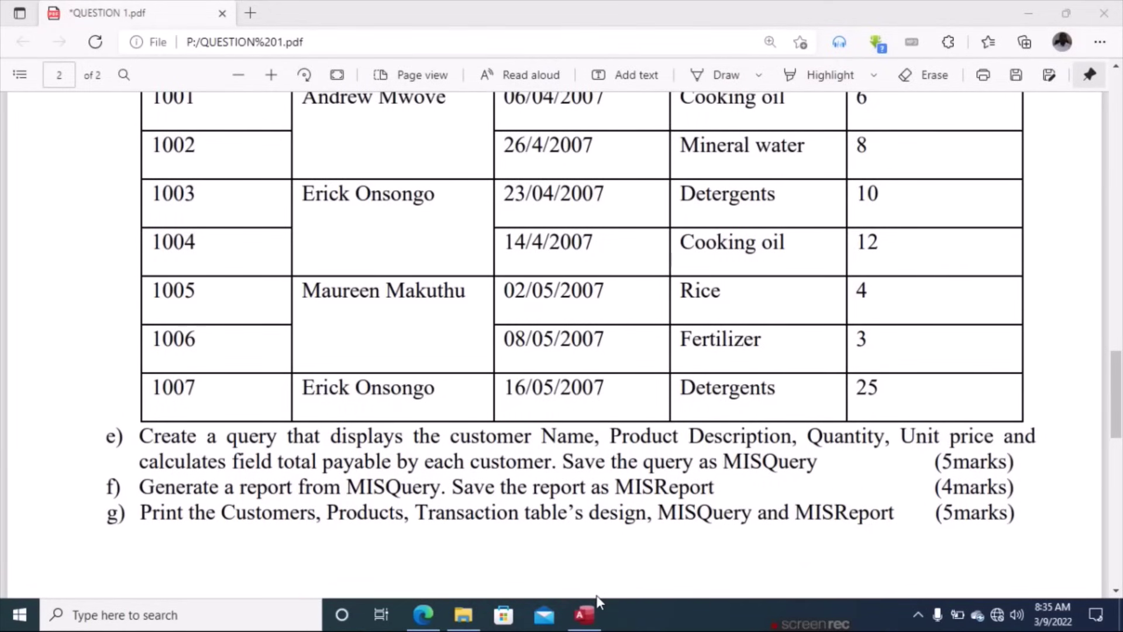
# Step: Start the Report Wizard on MISQuery with all five of its fields included
pyautogui.click(581, 617)
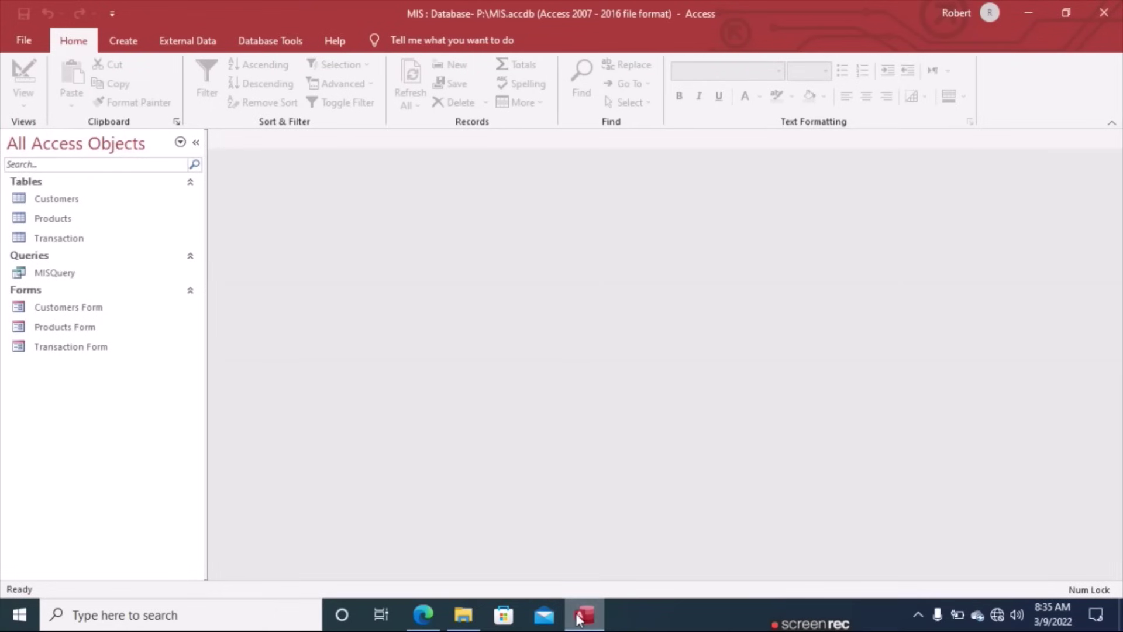
pyautogui.click(128, 44)
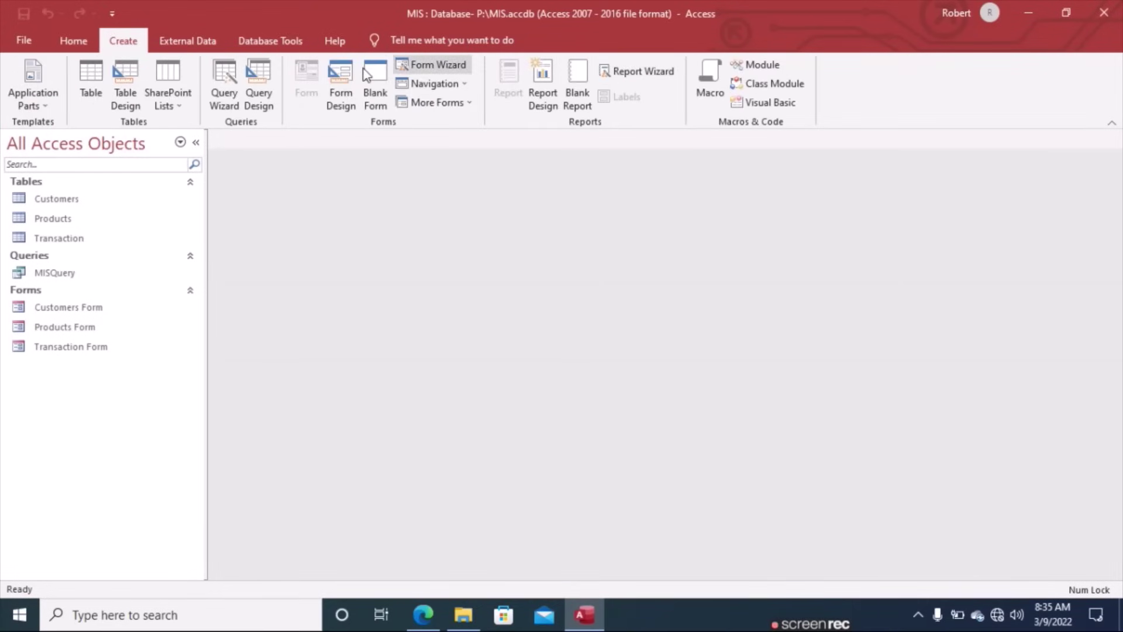
pyautogui.click(634, 71)
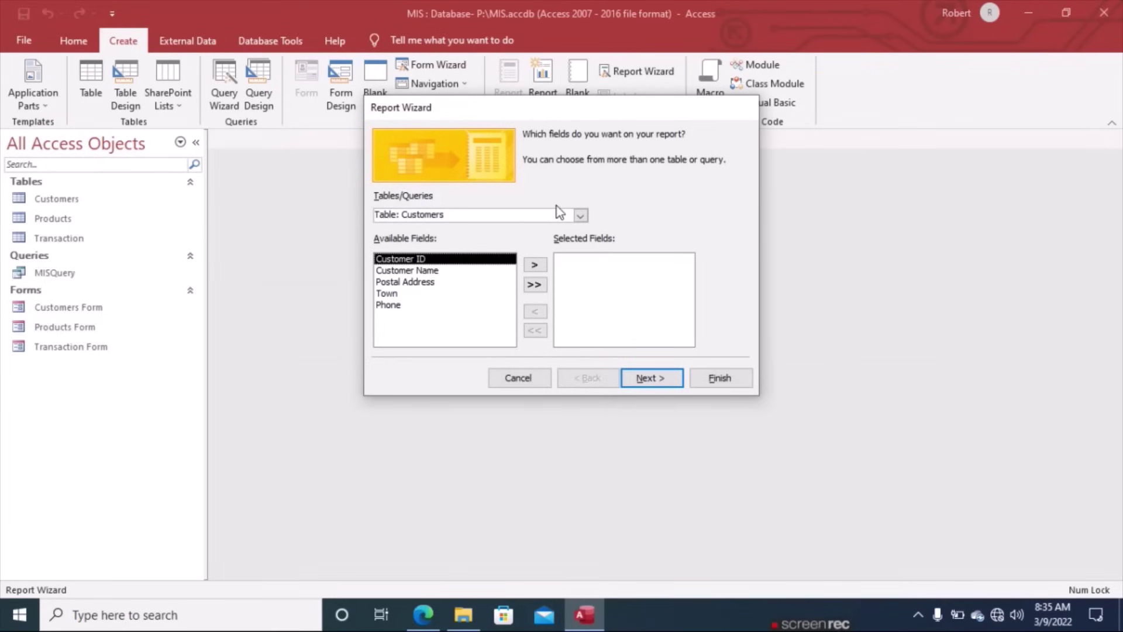
pyautogui.click(579, 215)
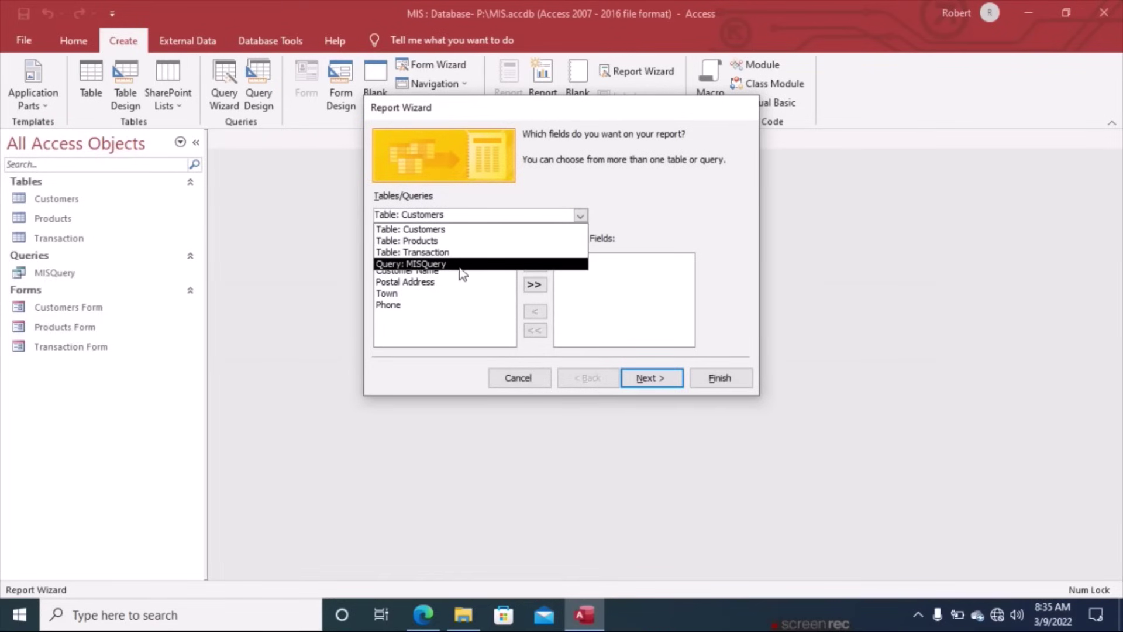
pyautogui.click(460, 262)
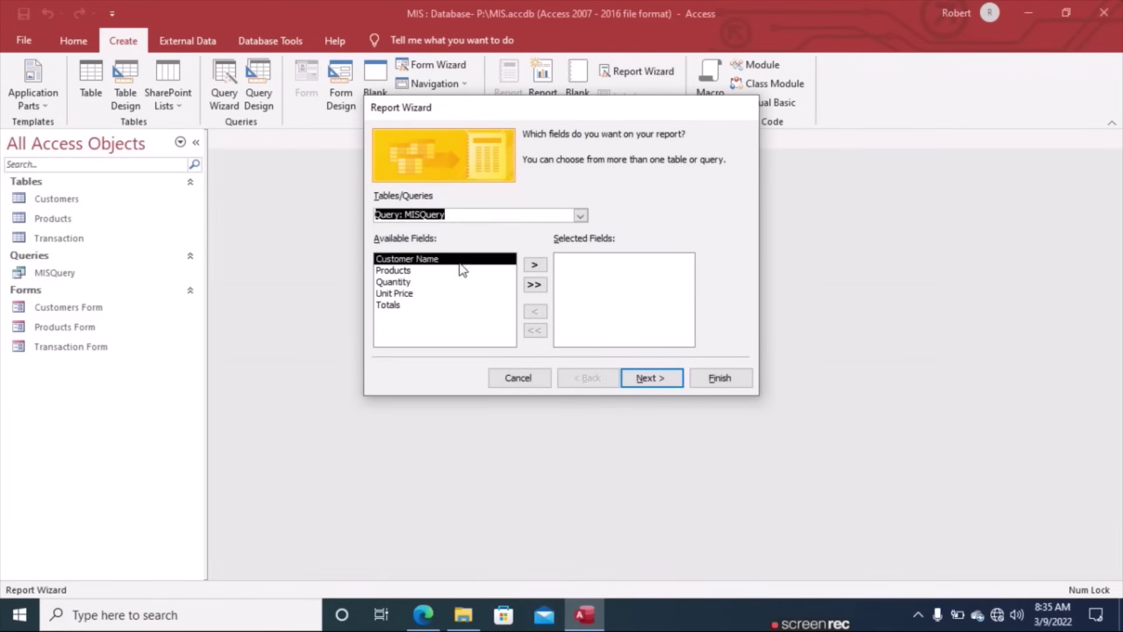
pyautogui.click(540, 290)
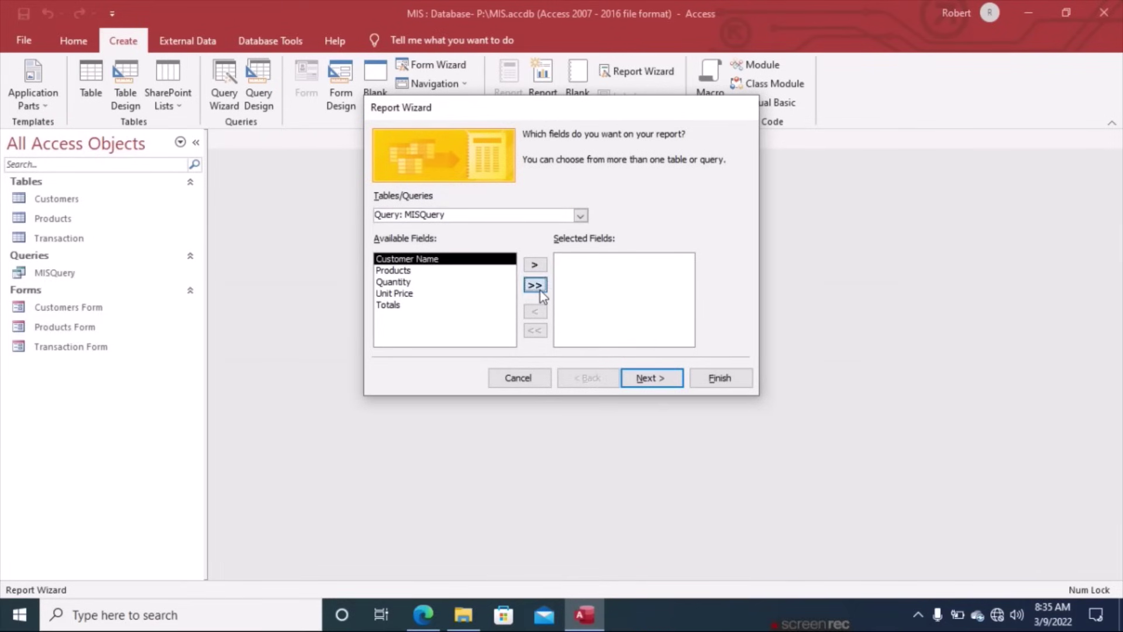
pyautogui.click(647, 377)
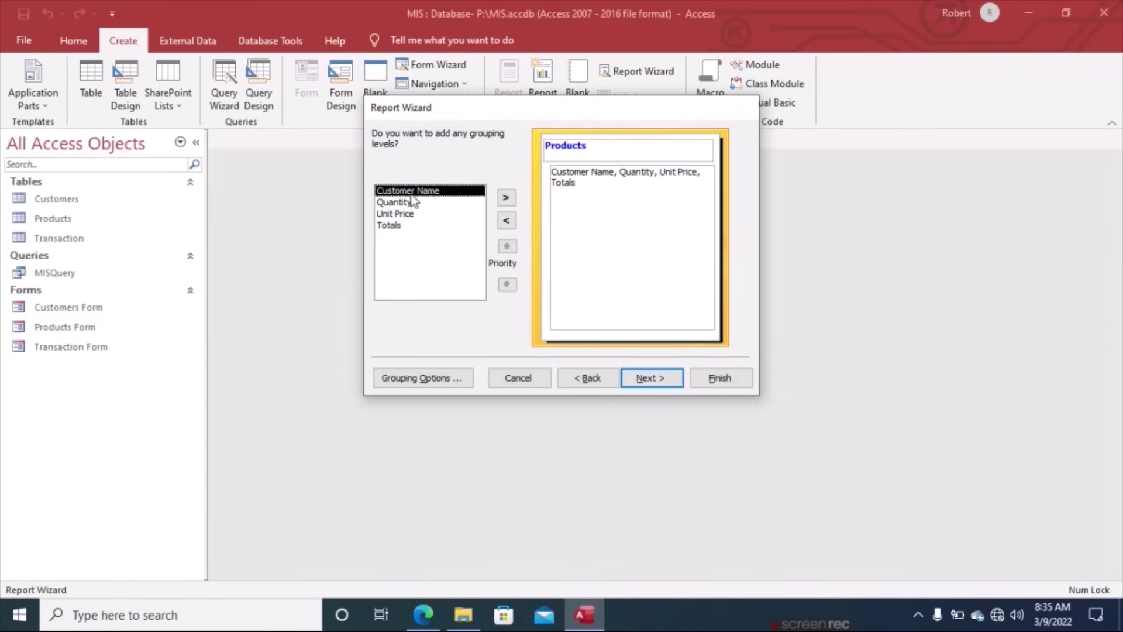
# Step: Replace the Products grouping level with Customer Name
pyautogui.click(506, 221)
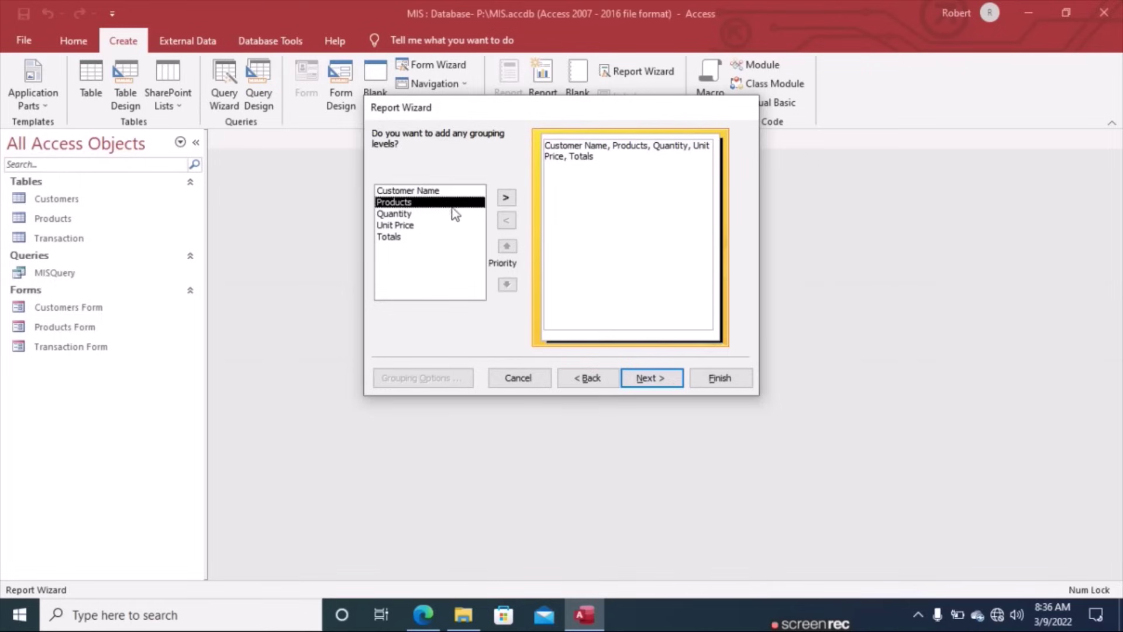
pyautogui.click(416, 192)
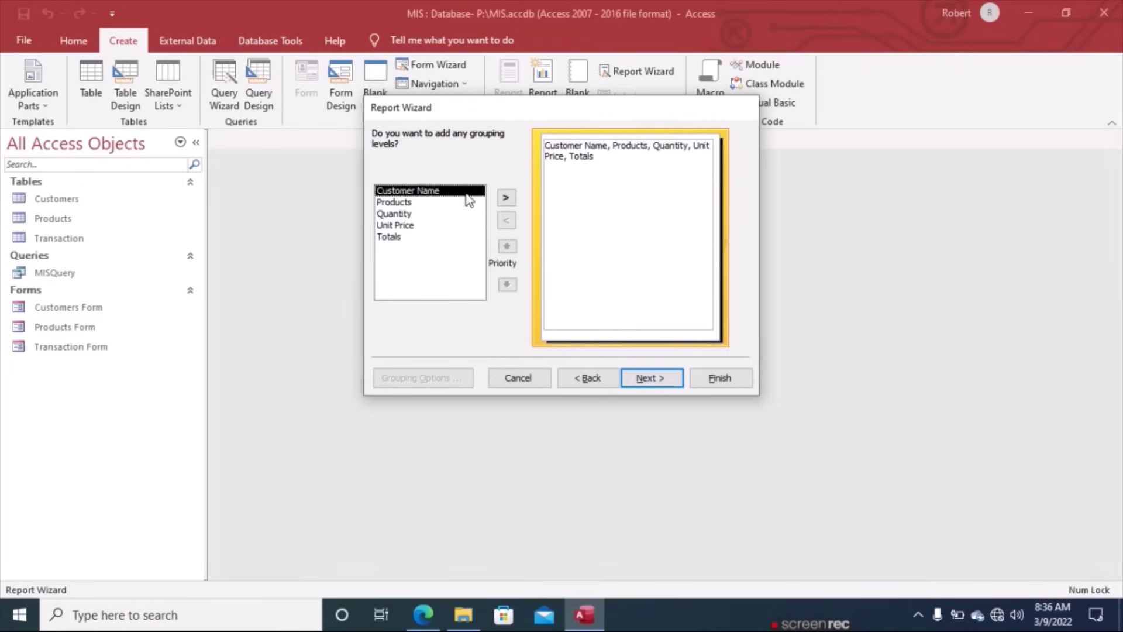
pyautogui.click(507, 199)
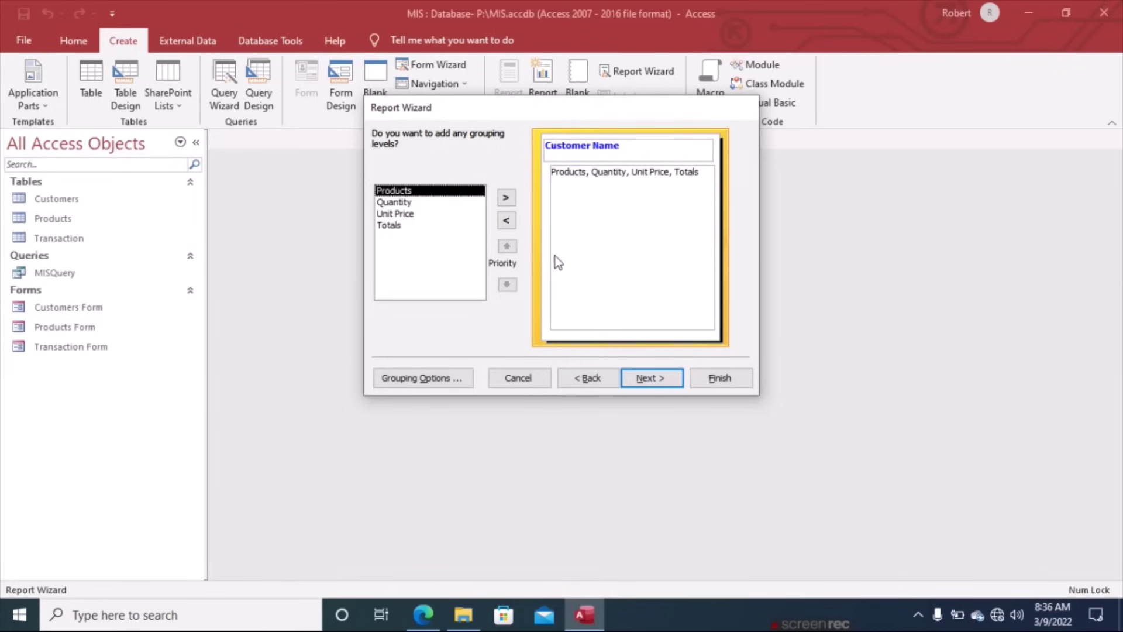
pyautogui.click(647, 377)
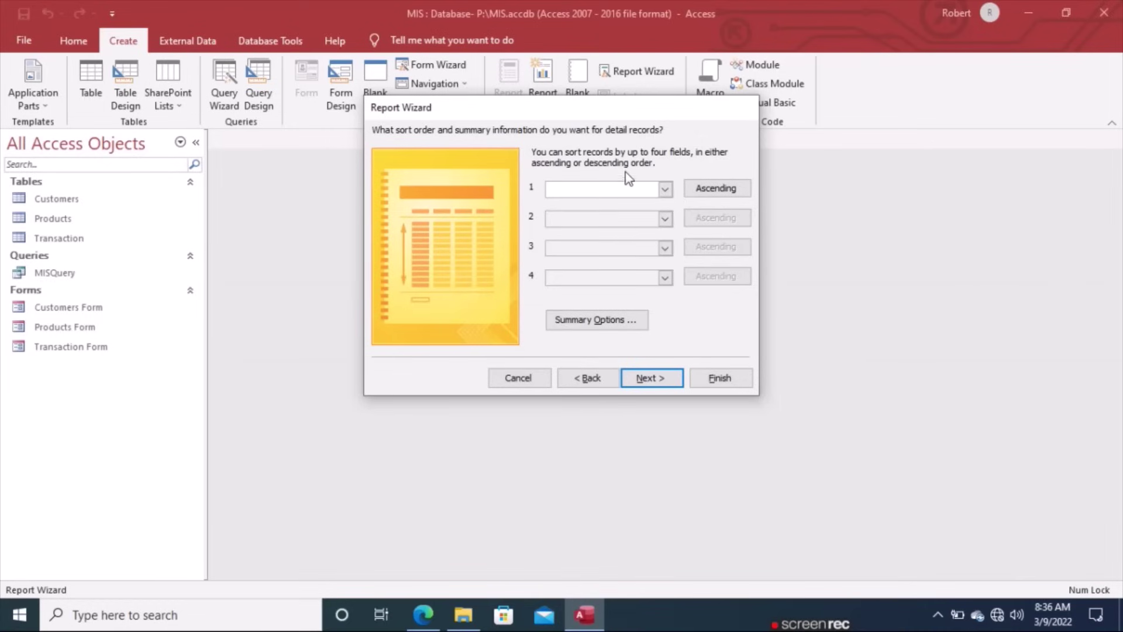
# Step: Leave the sort field empty and continue to the layout options
pyautogui.click(665, 190)
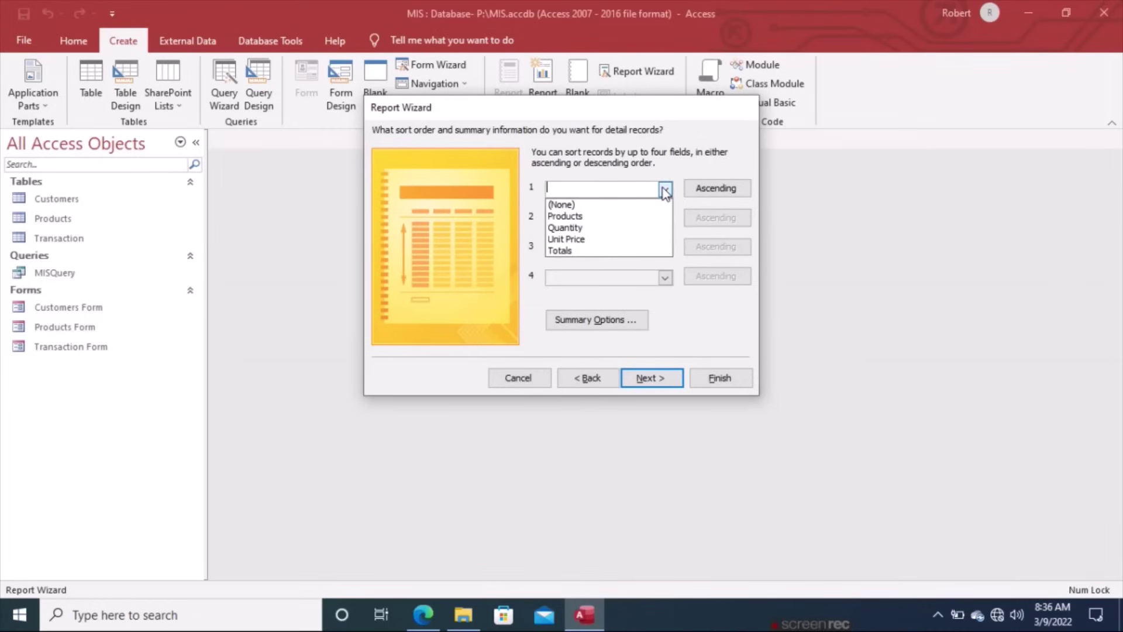
pyautogui.click(665, 192)
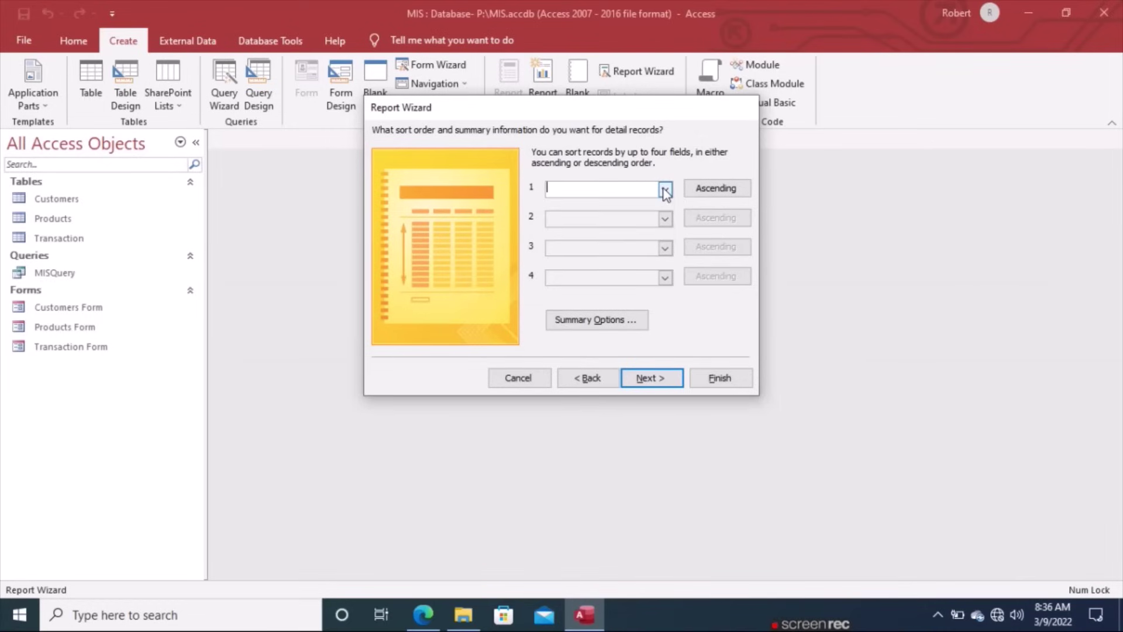
pyautogui.click(655, 382)
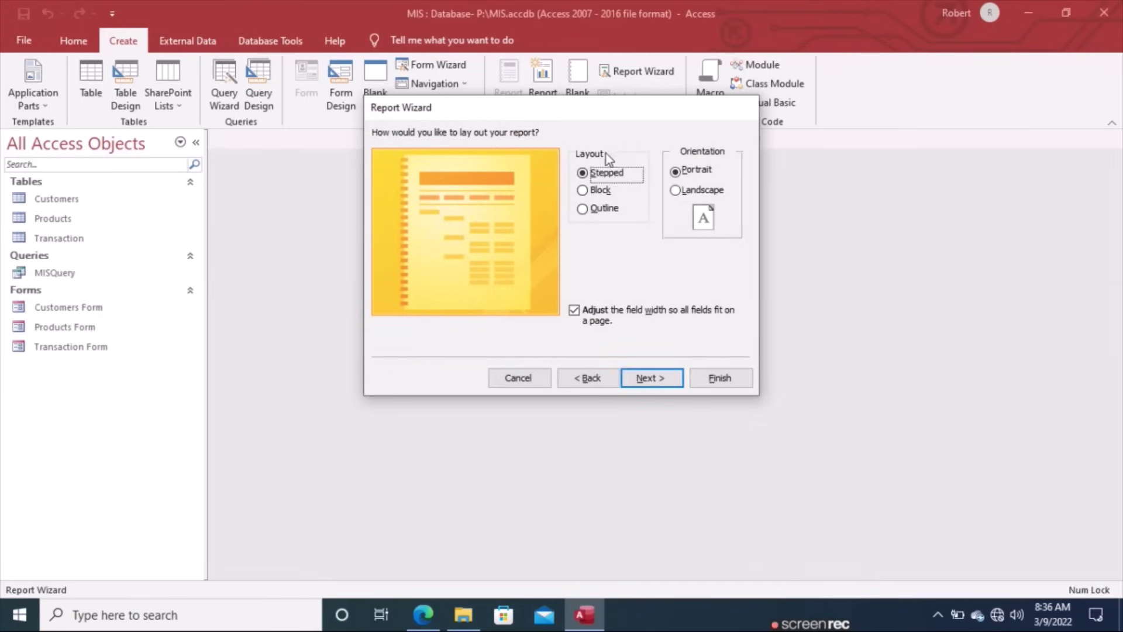
# Step: Choose the Outline layout and set the report's page orientation
pyautogui.click(582, 192)
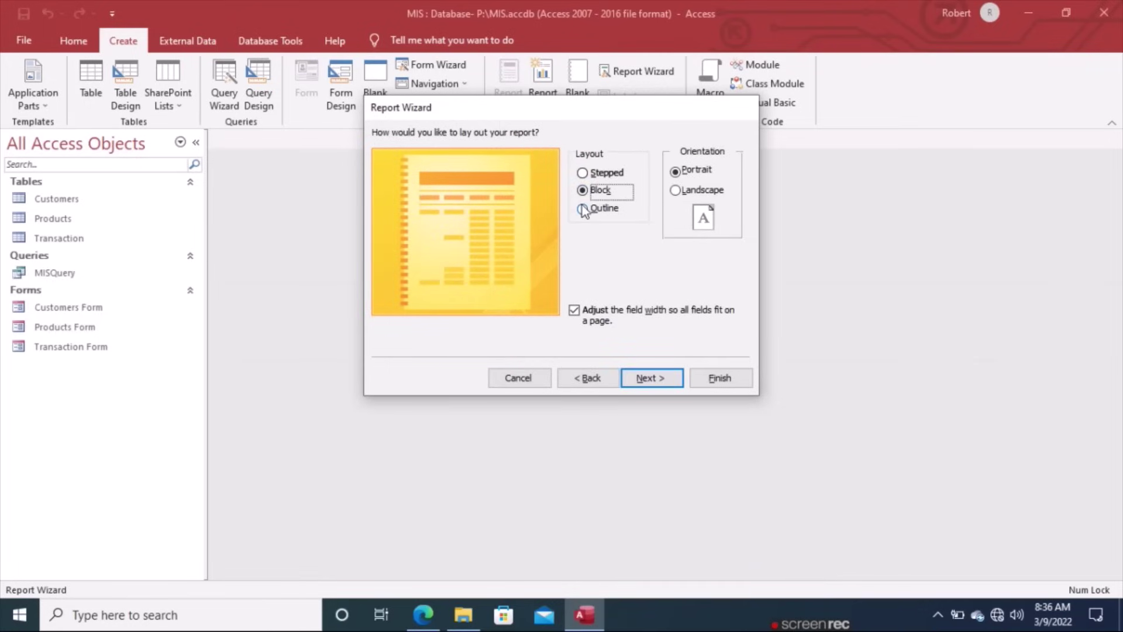
pyautogui.click(582, 209)
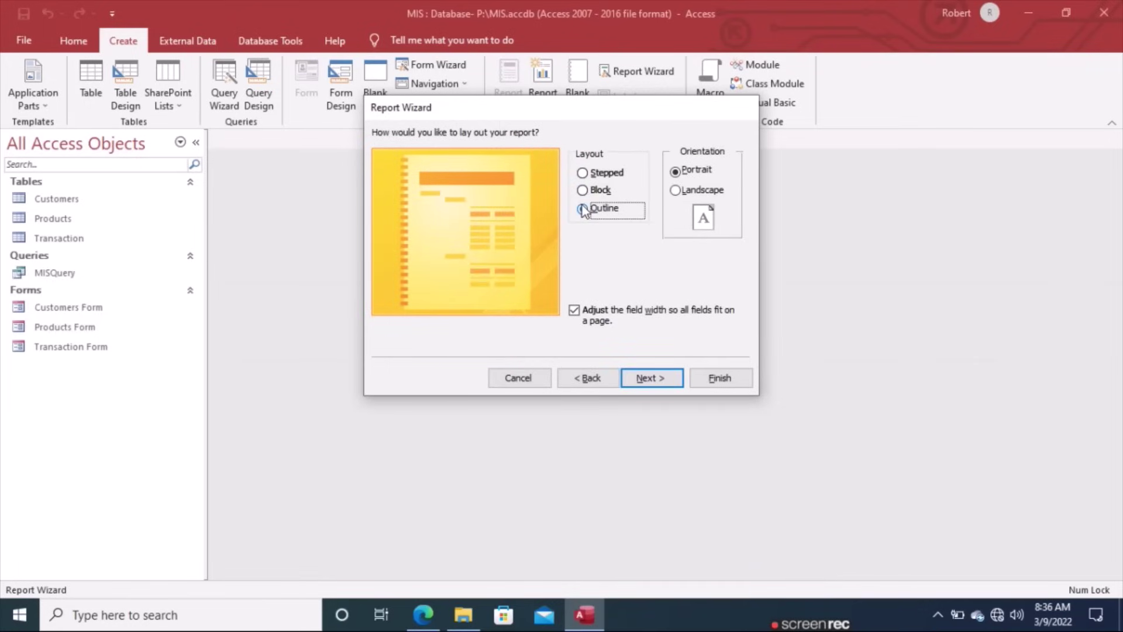
pyautogui.click(583, 173)
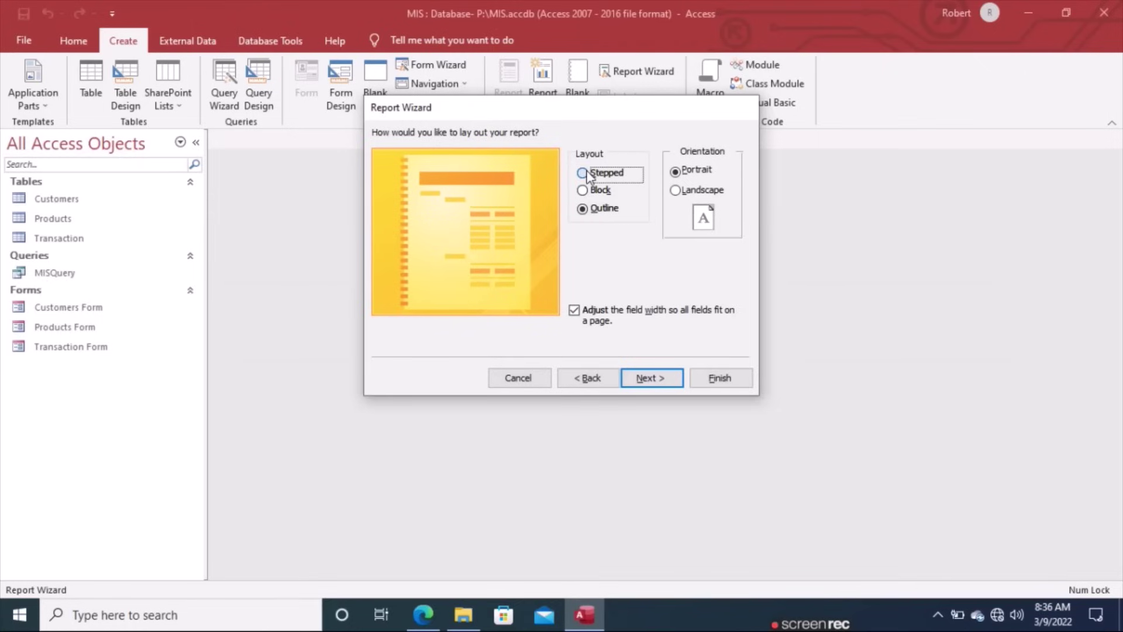
pyautogui.click(582, 210)
pyautogui.click(676, 191)
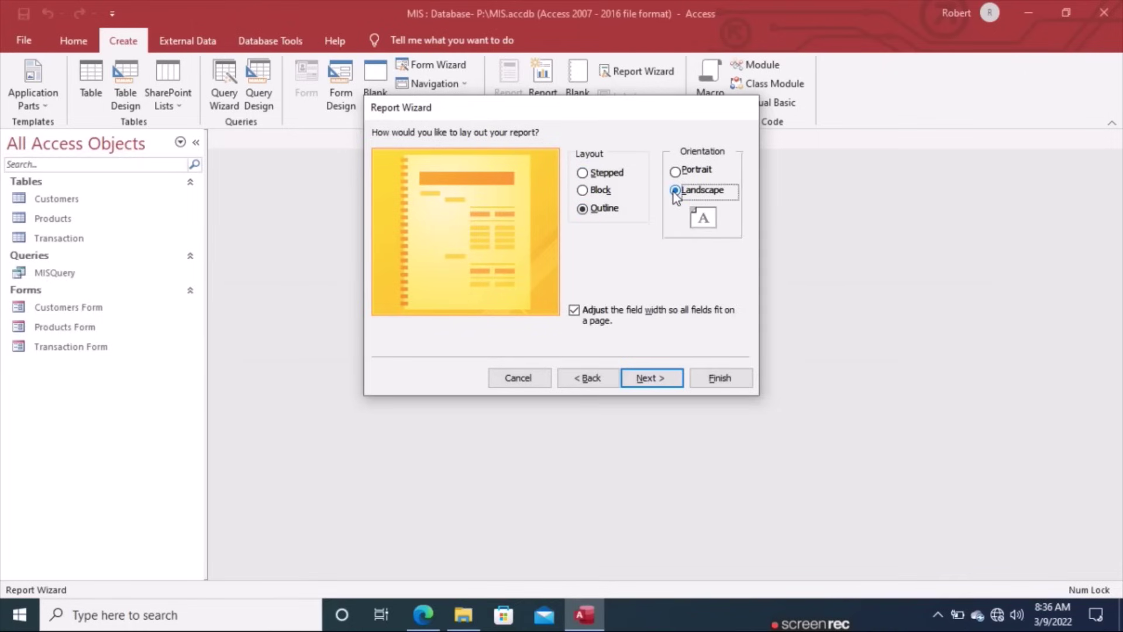
pyautogui.click(675, 171)
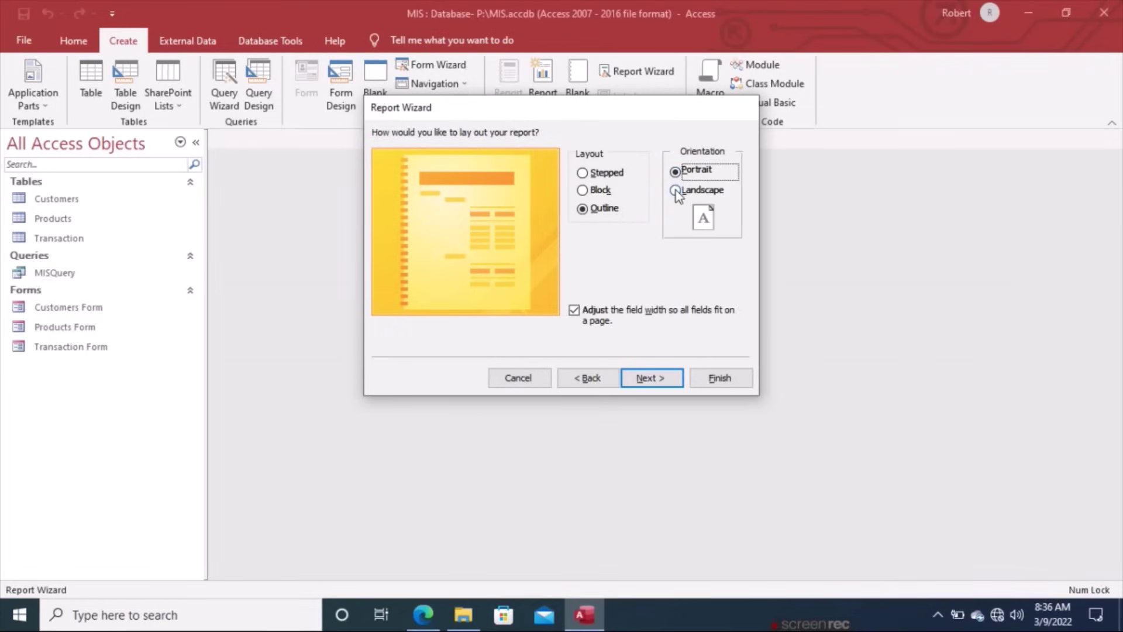
pyautogui.click(676, 191)
pyautogui.click(641, 381)
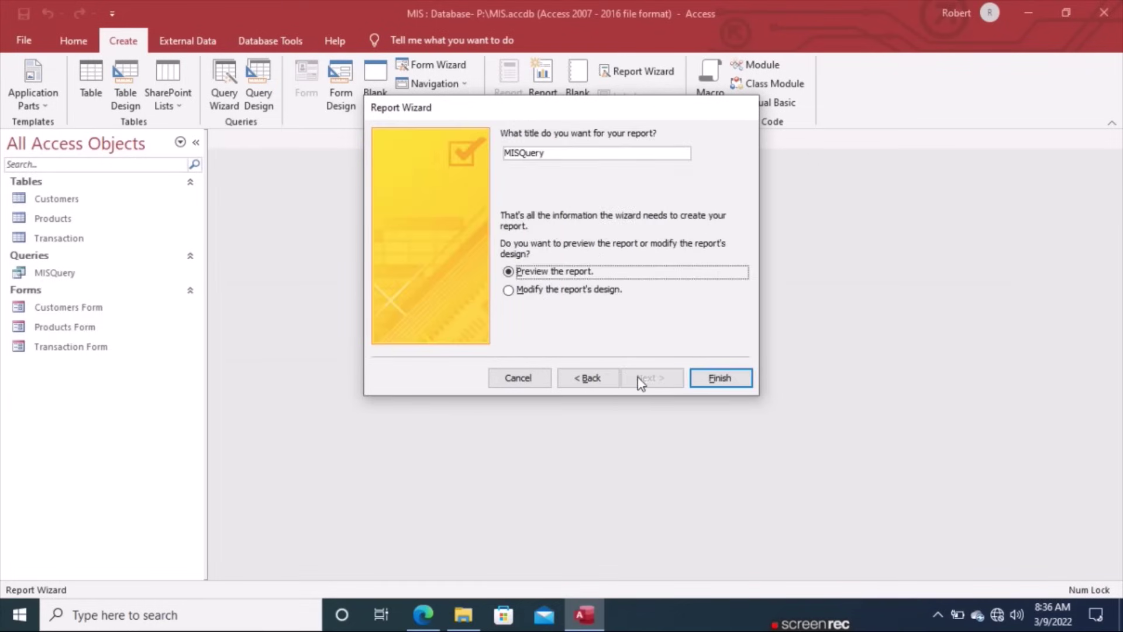
# Step: Change the report title from MISQuery to MISReport and finish the wizard with preview
pyautogui.click(563, 151)
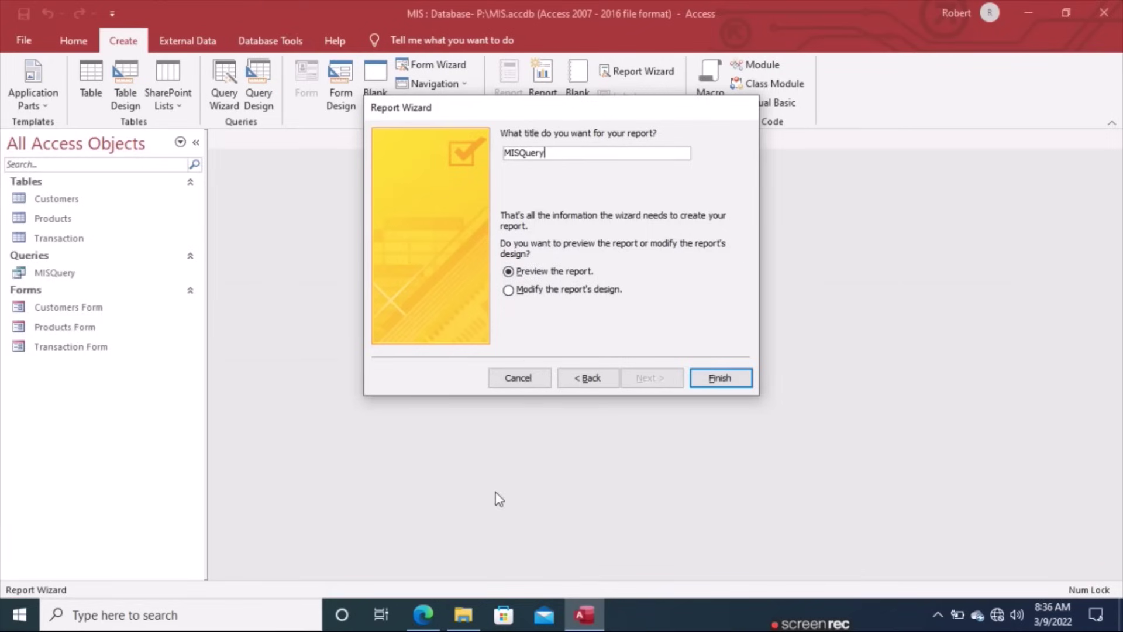
pyautogui.click(433, 625)
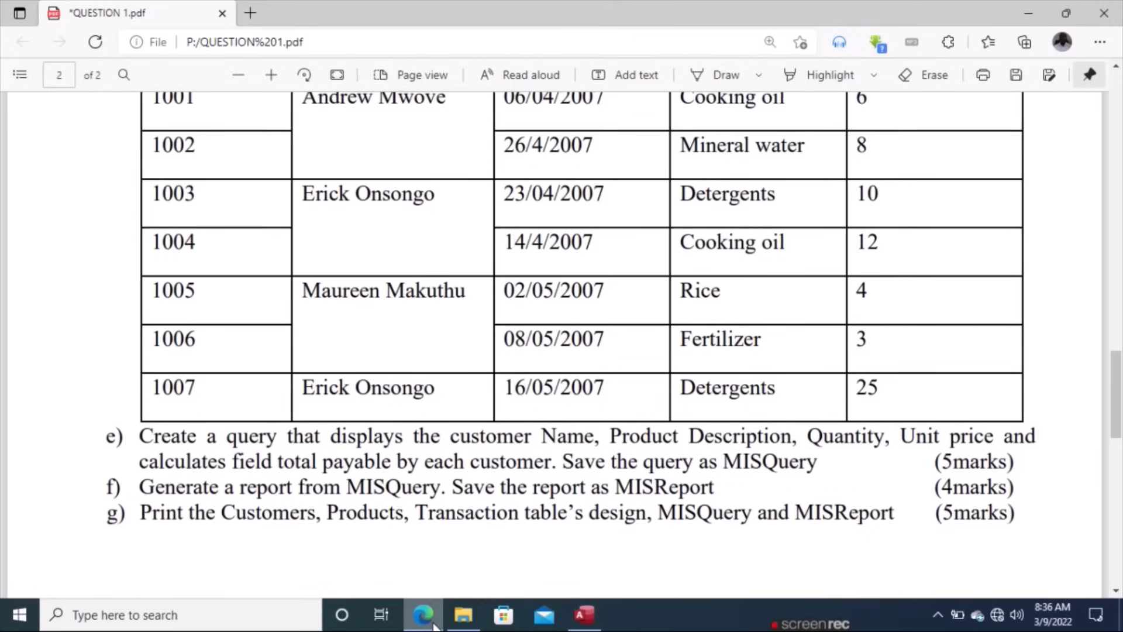
pyautogui.click(432, 624)
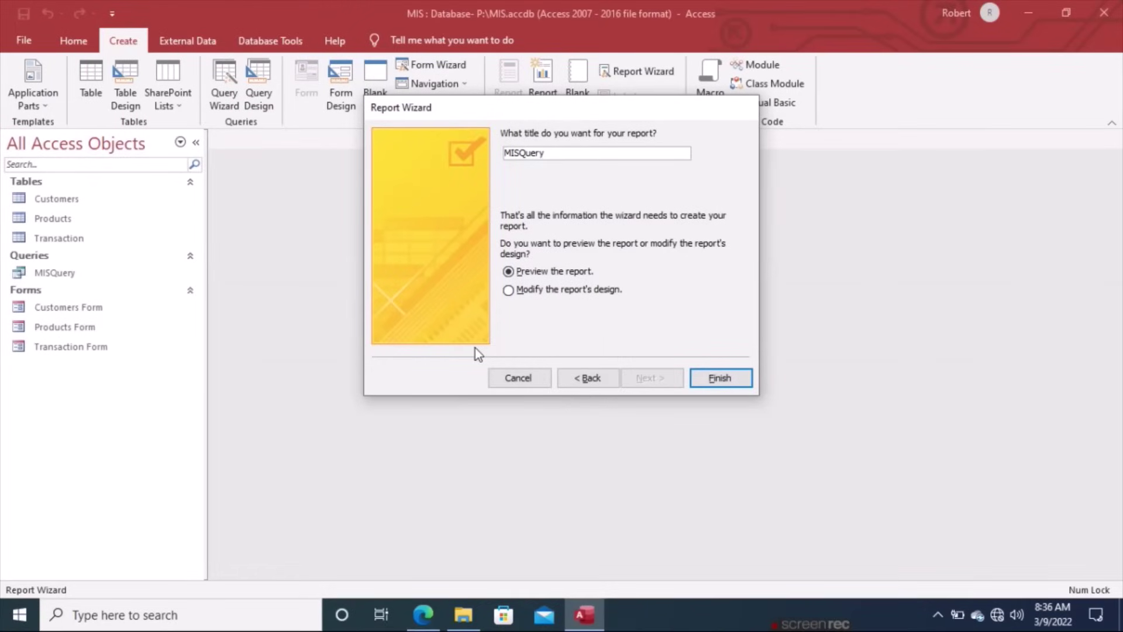
pyautogui.press('BackSpace')
pyautogui.press('BackSpace')
pyautogui.press('BackSpace')
pyautogui.press('BackSpace')
pyautogui.press('BackSpace')
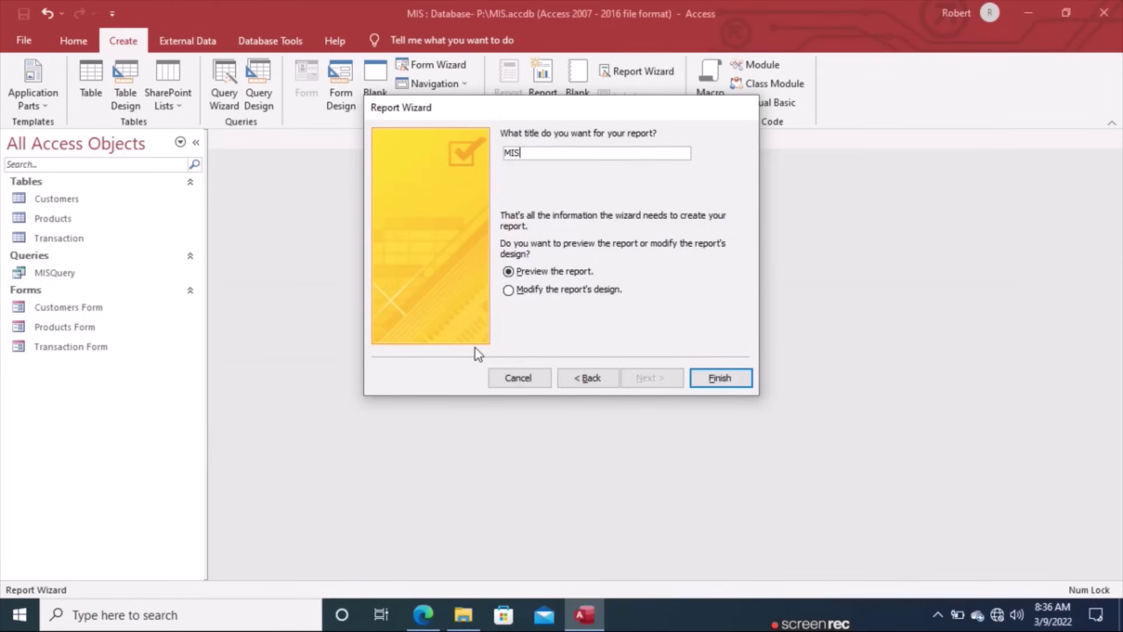
pyautogui.write('Repr')
pyautogui.write('ort')
pyautogui.click(719, 378)
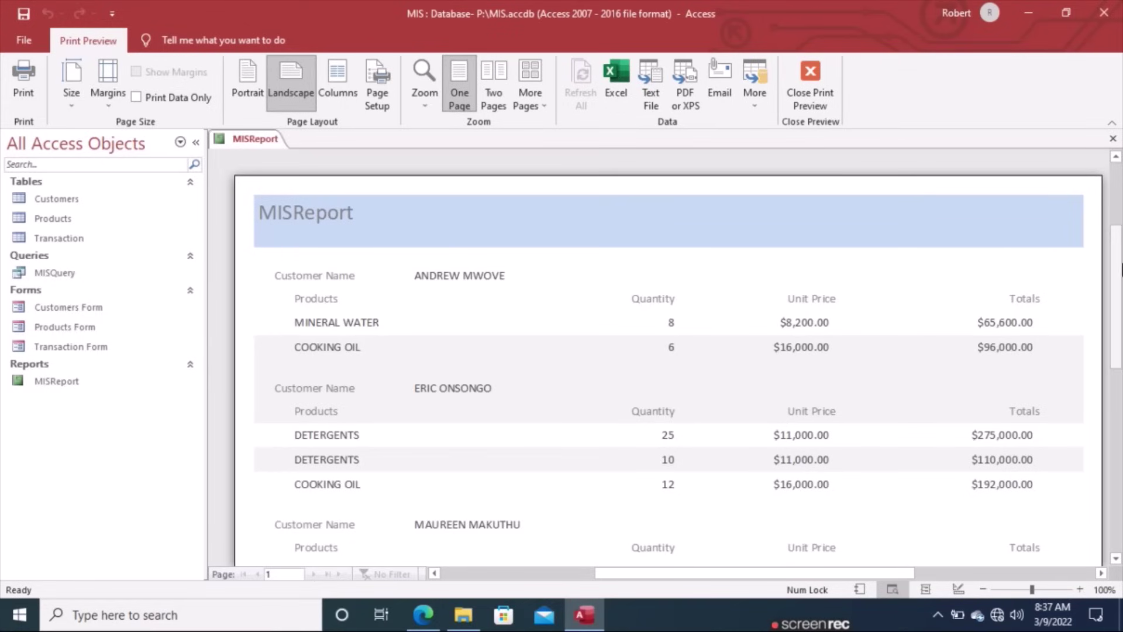
# Step: View the MISReport preview at full page and 100% zoom, then close it
pyautogui.moveTo(1117, 295)
pyautogui.mouseDown()
pyautogui.moveTo(1119, 480)
pyautogui.moveTo(1119, 234)
pyautogui.moveTo(1119, 278)
pyautogui.mouseUp()
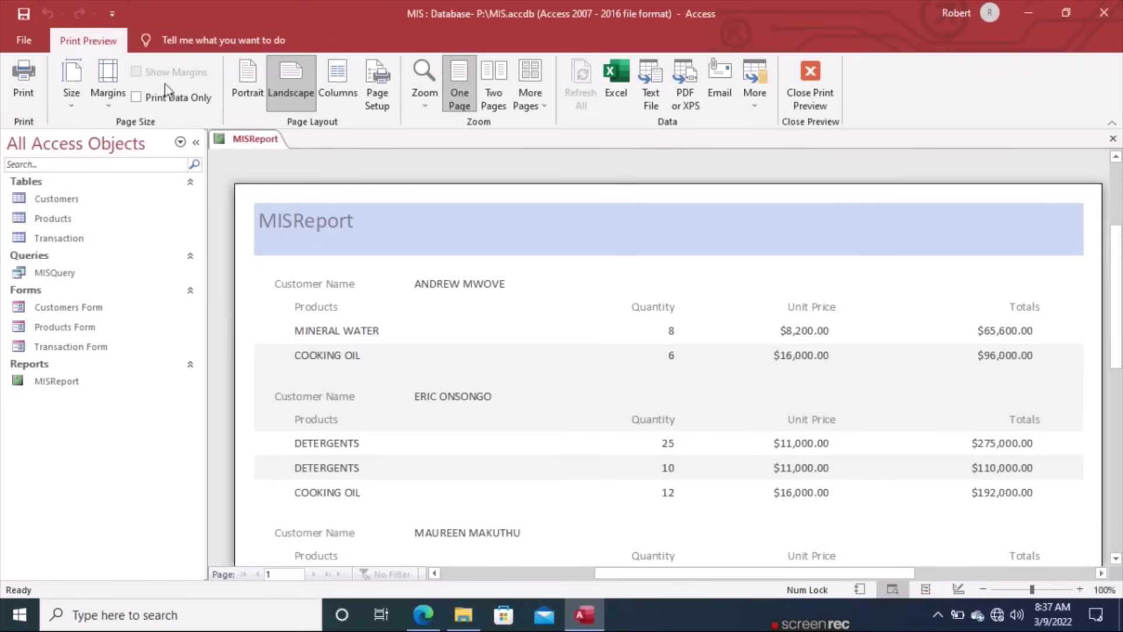
pyautogui.click(287, 219)
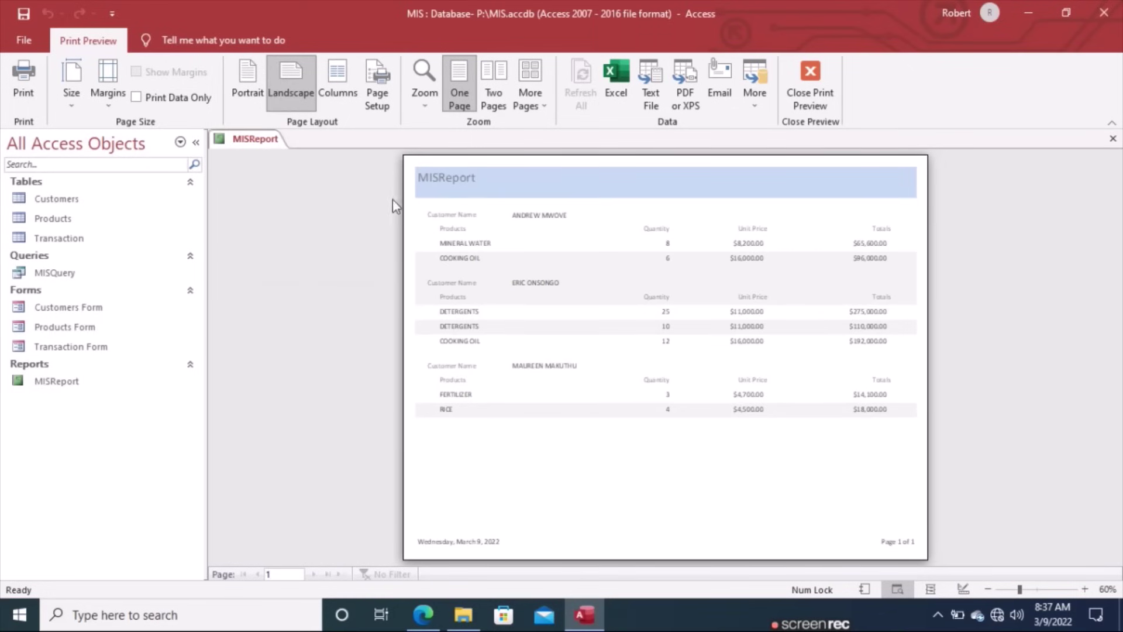
pyautogui.click(448, 188)
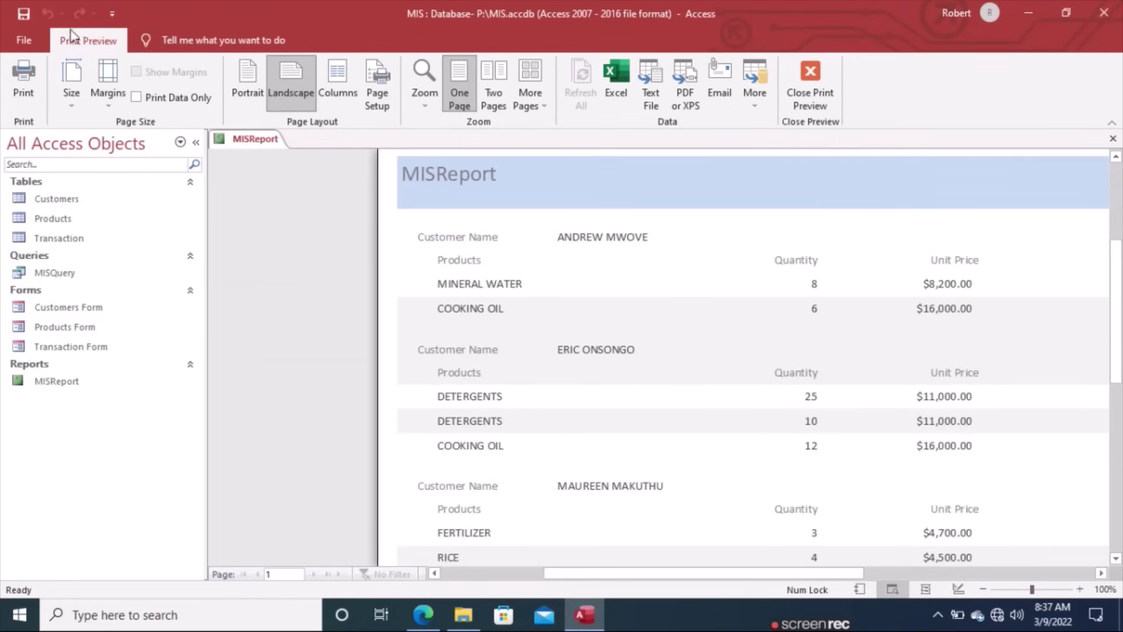
pyautogui.click(1113, 138)
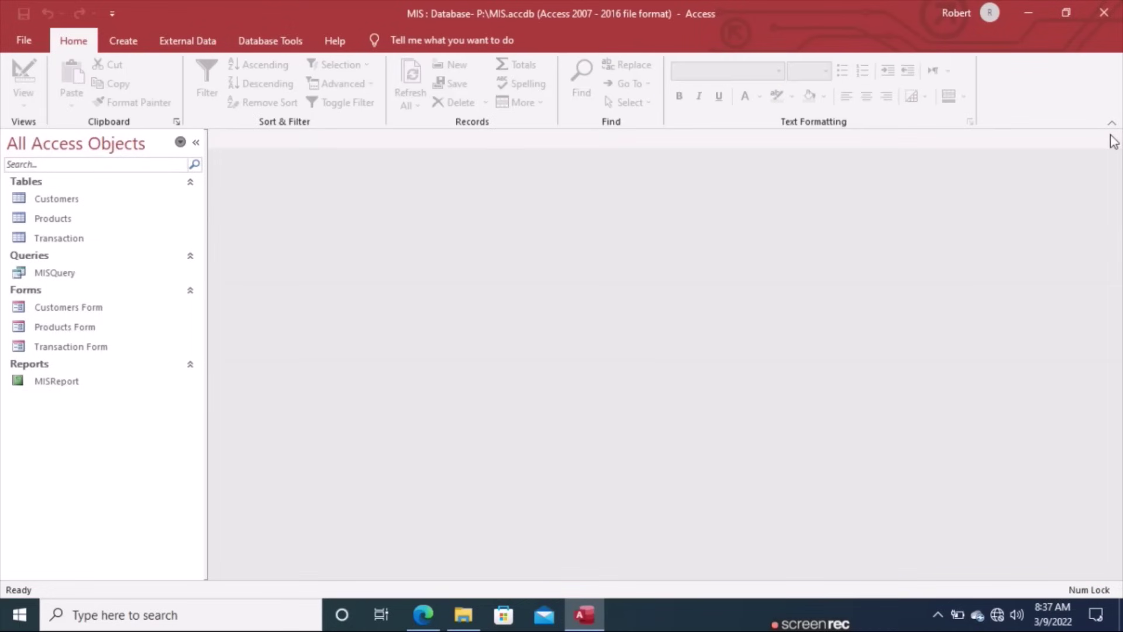
# Step: In Design View, change the MISReport header title to 'My Report'
pyautogui.rightClick(68, 384)
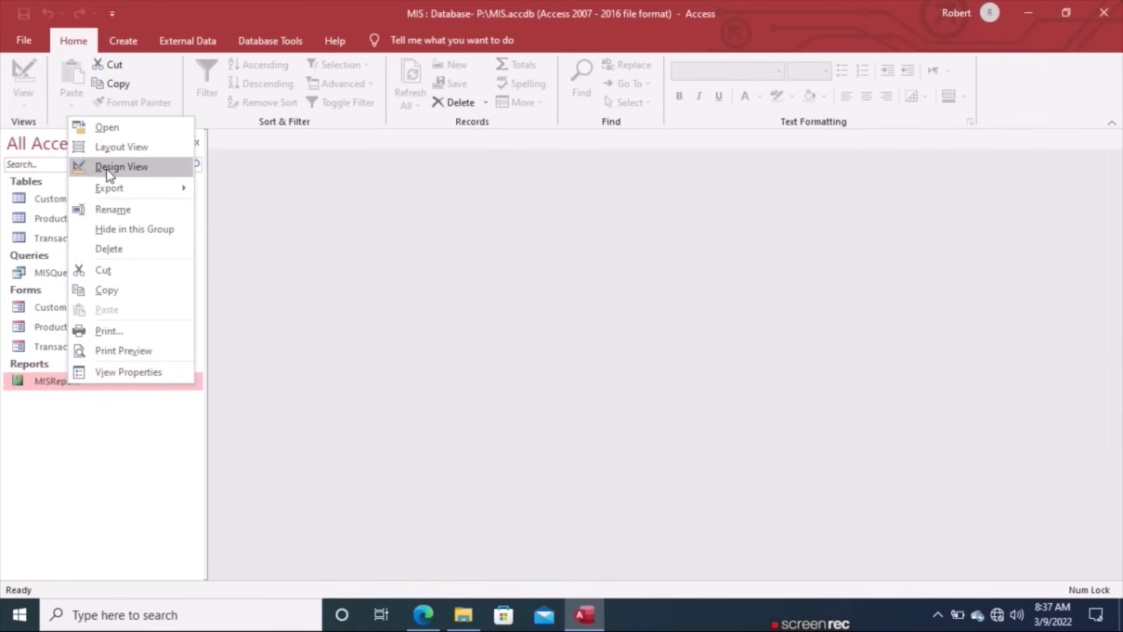
pyautogui.click(109, 170)
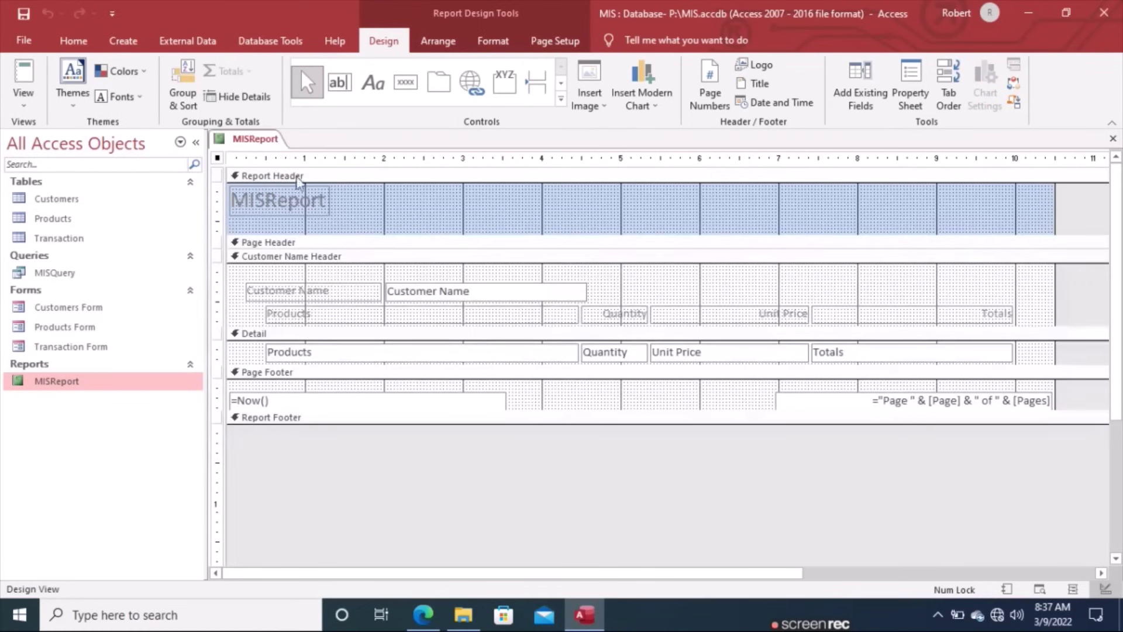
pyautogui.doubleClick(306, 206)
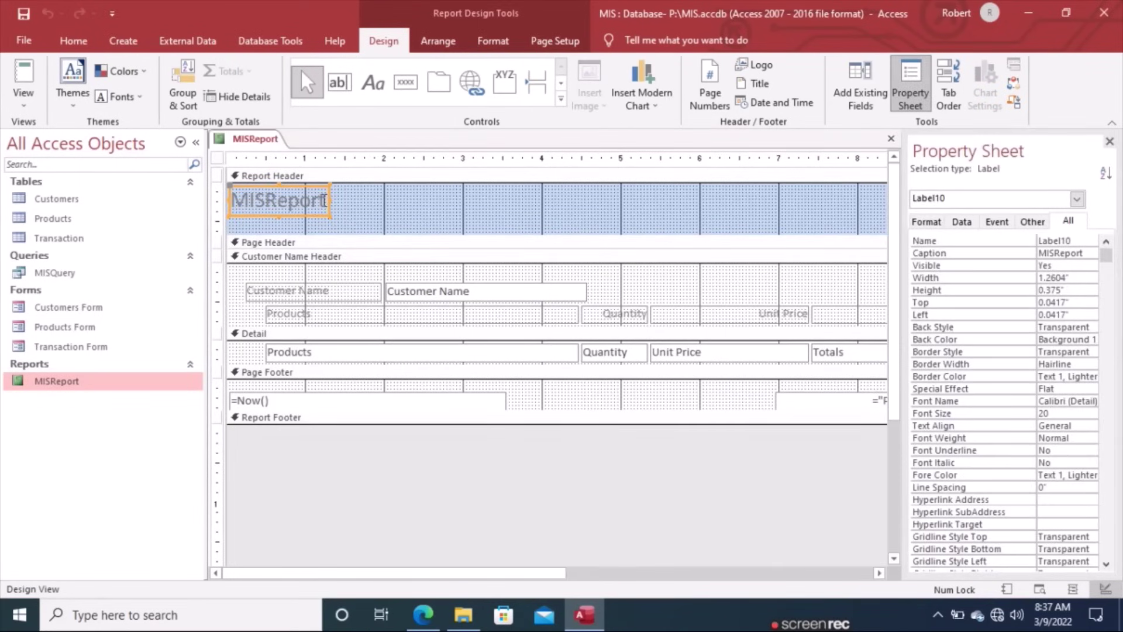
pyautogui.moveTo(325, 200); pyautogui.dragTo(224, 208)
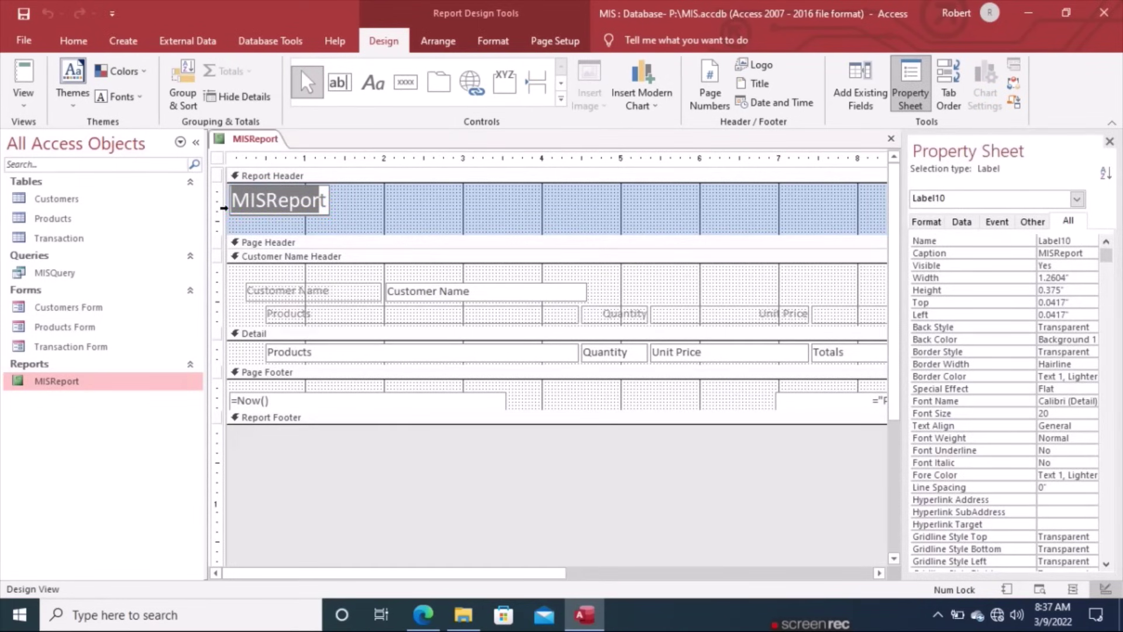
pyautogui.write('My')
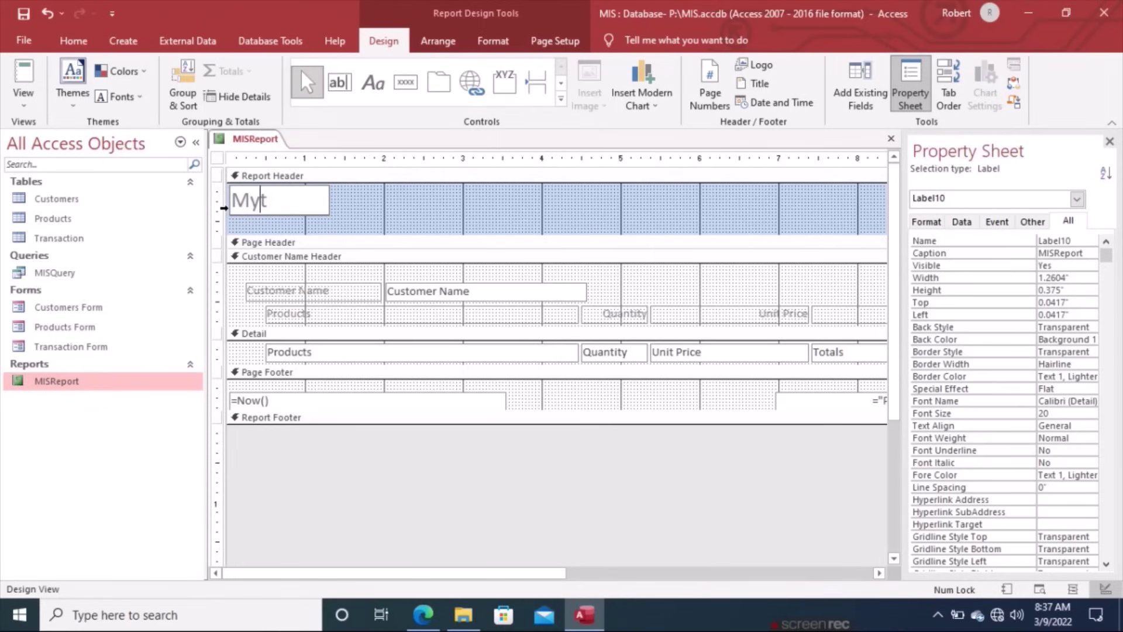
pyautogui.write(' Repor')
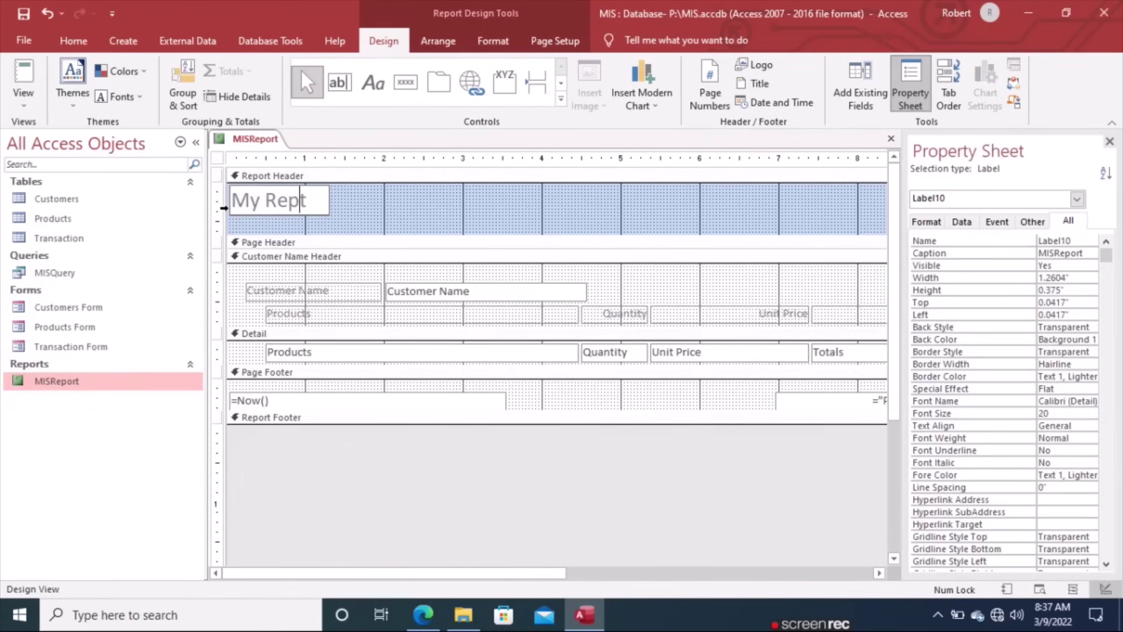
pyautogui.press('End')
pyautogui.click(394, 221)
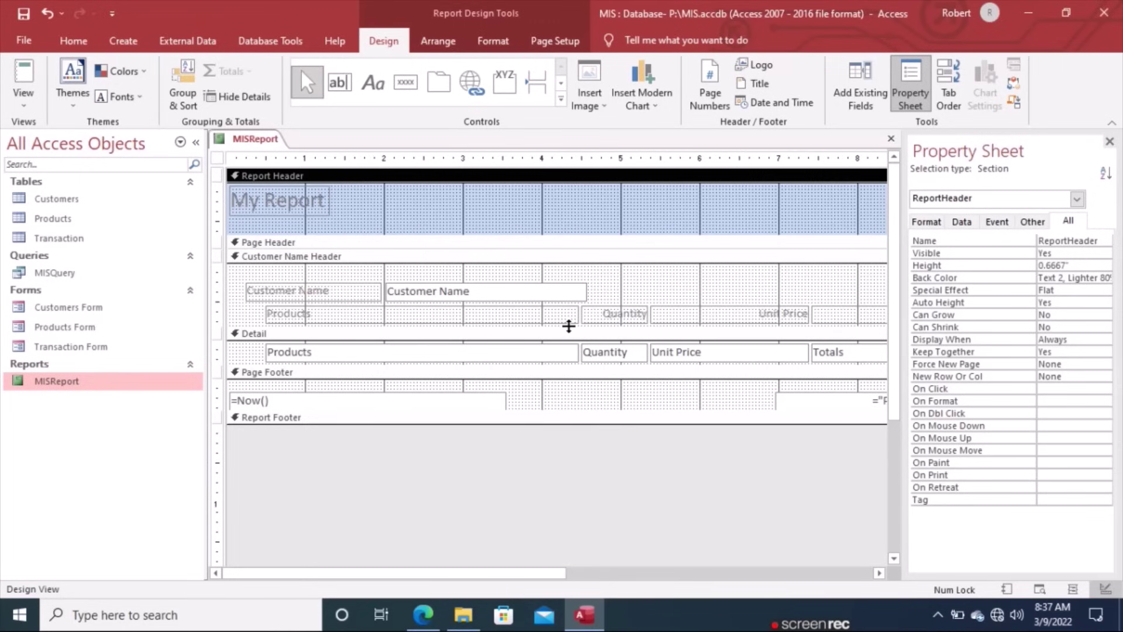
# Step: Check the retitled report in Report View, then bring the question PDF forward
pyautogui.click(16, 78)
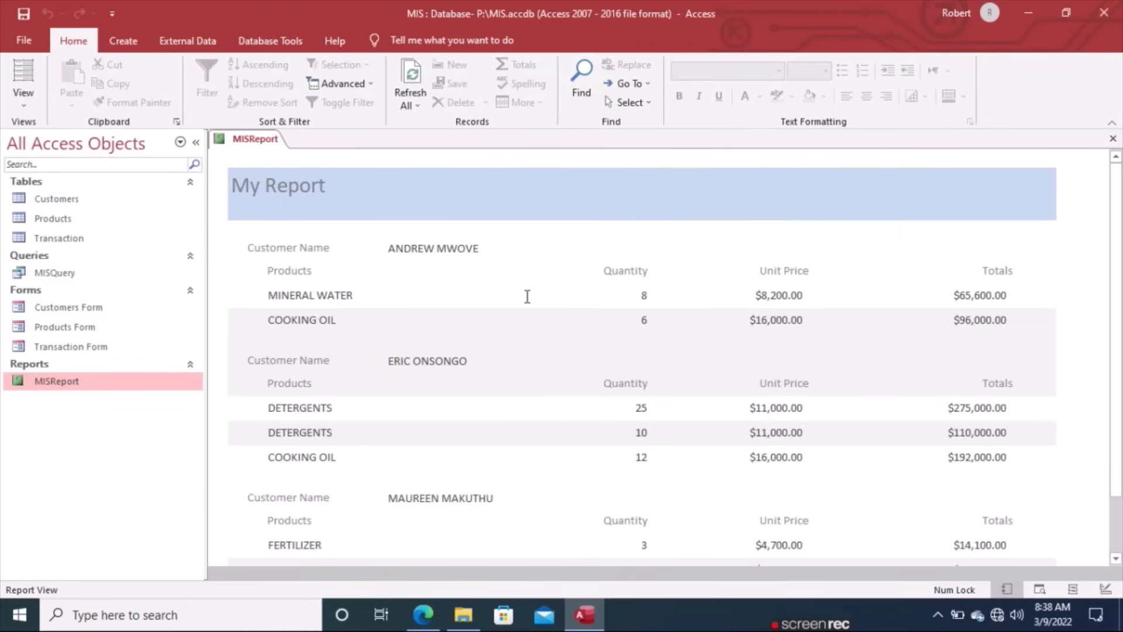
pyautogui.moveTo(1117, 220); pyautogui.dragTo(1105, 466)
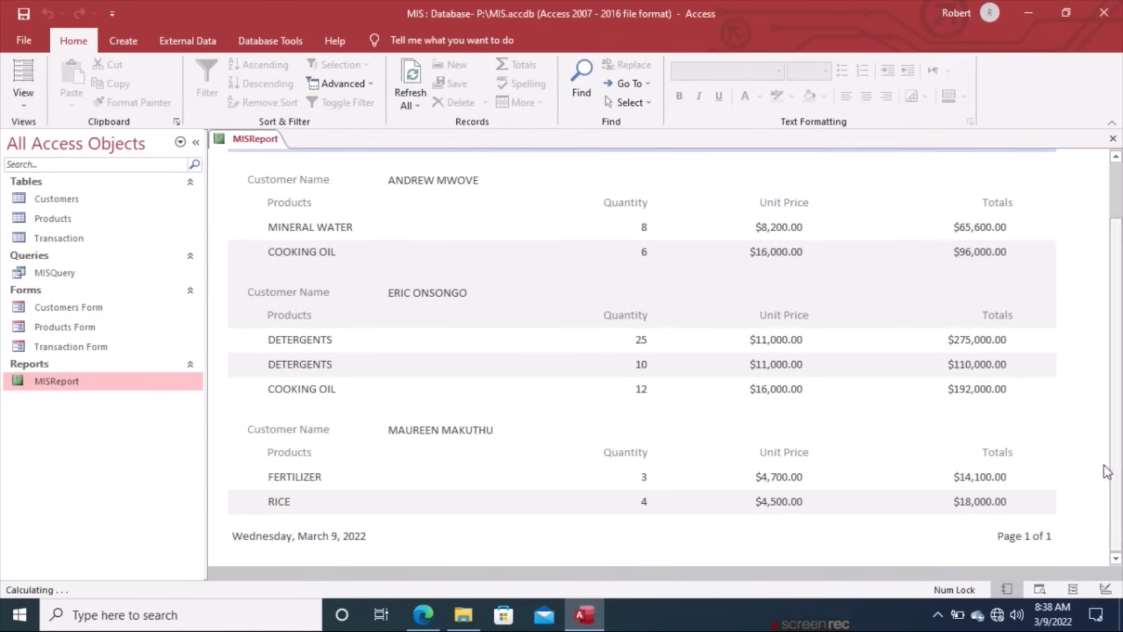
pyautogui.click(422, 614)
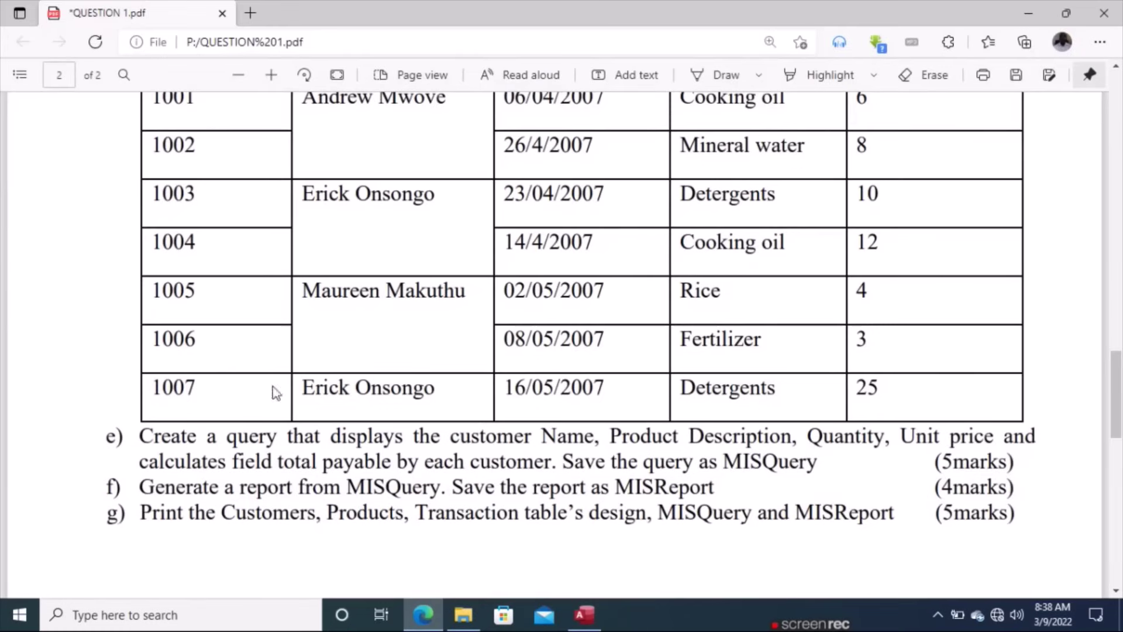
# Step: Reread printing task g) in the question PDF, then return to Access and select the Customers table
pyautogui.moveTo(141, 510); pyautogui.dragTo(798, 539)
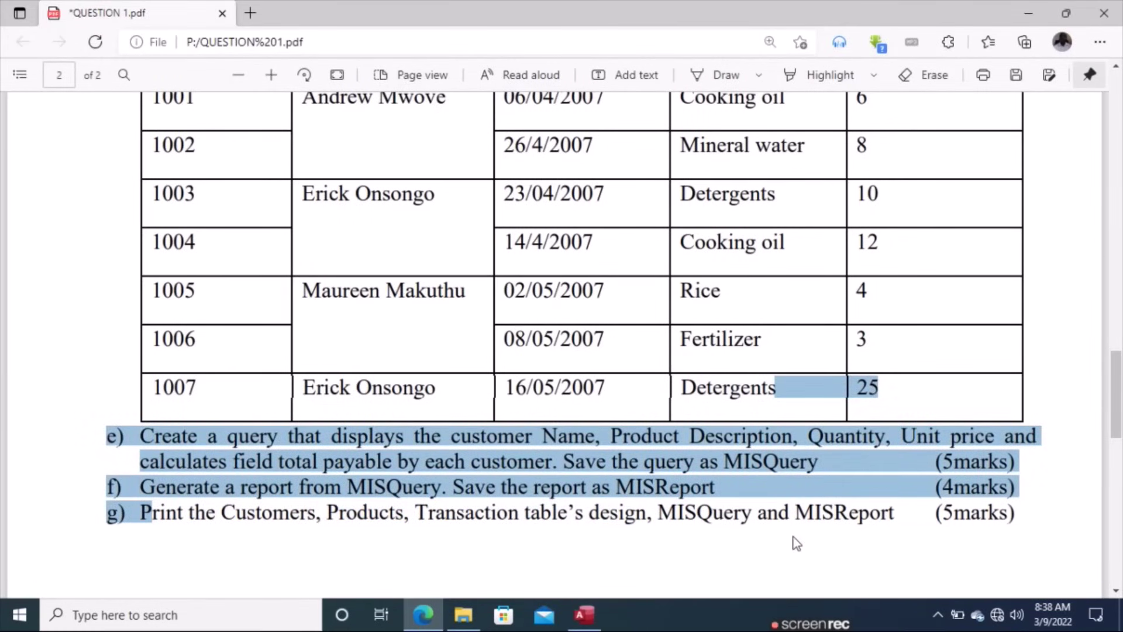
pyautogui.click(797, 543)
pyautogui.click(583, 615)
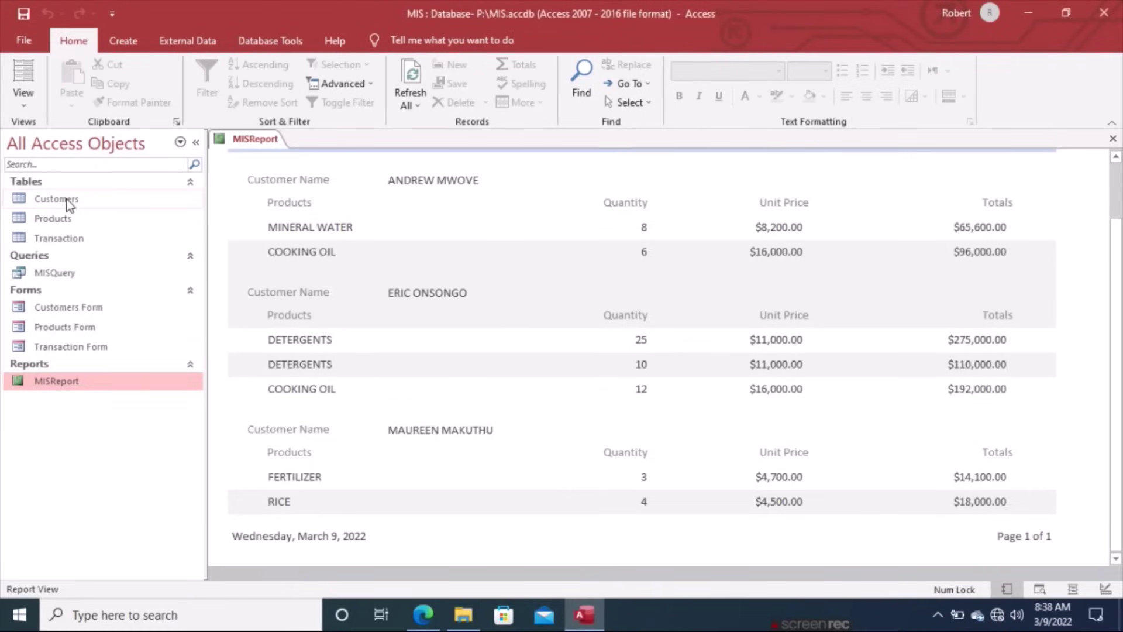
pyautogui.click(66, 199)
# Step: Open the Customers table in Datasheet view and print it on the HP LaserJet printer
pyautogui.doubleClick(66, 199)
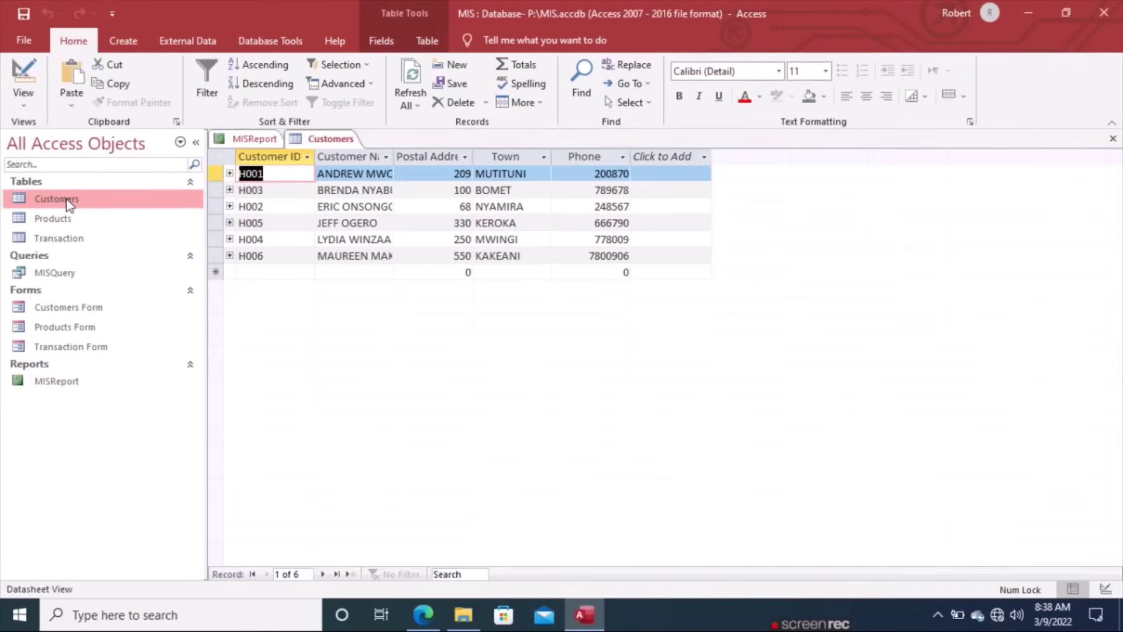
pyautogui.click(27, 41)
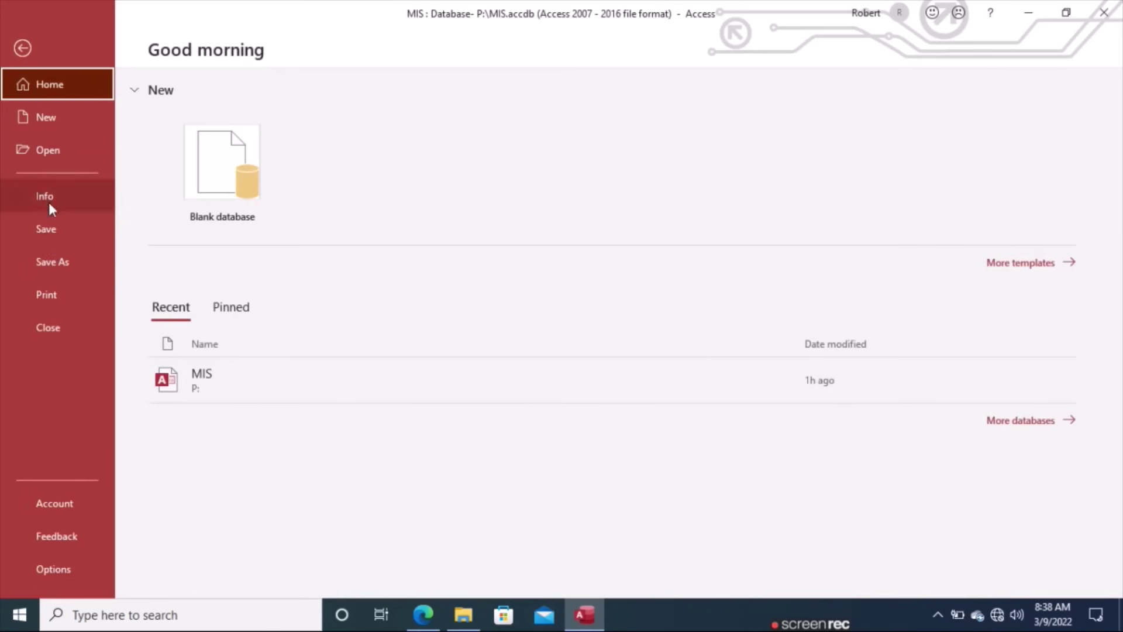
pyautogui.click(52, 299)
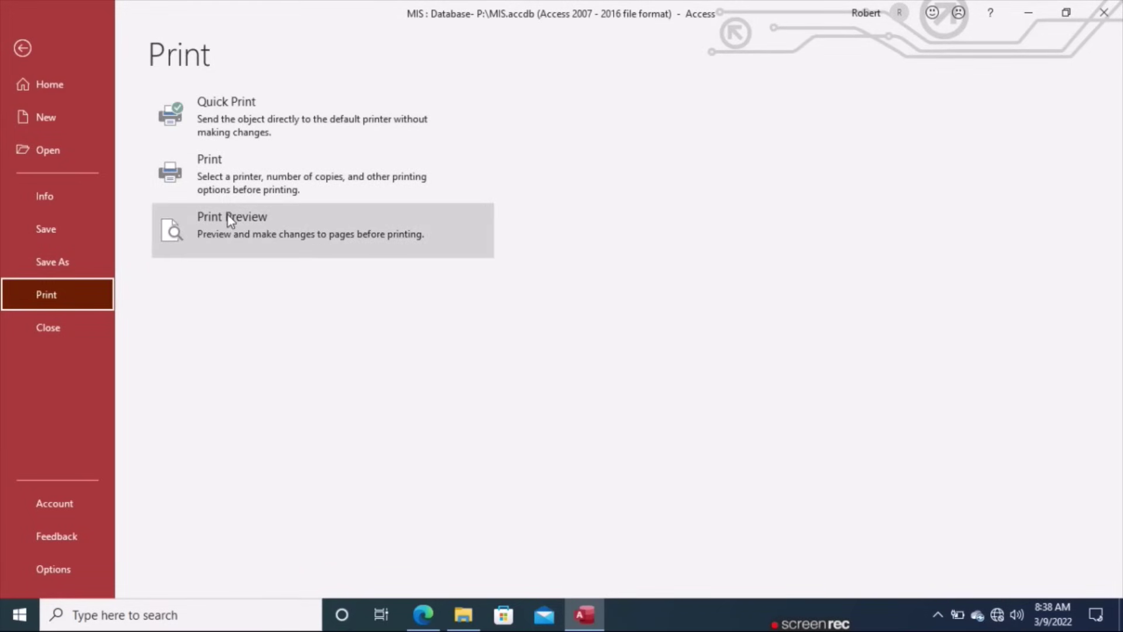
pyautogui.click(259, 180)
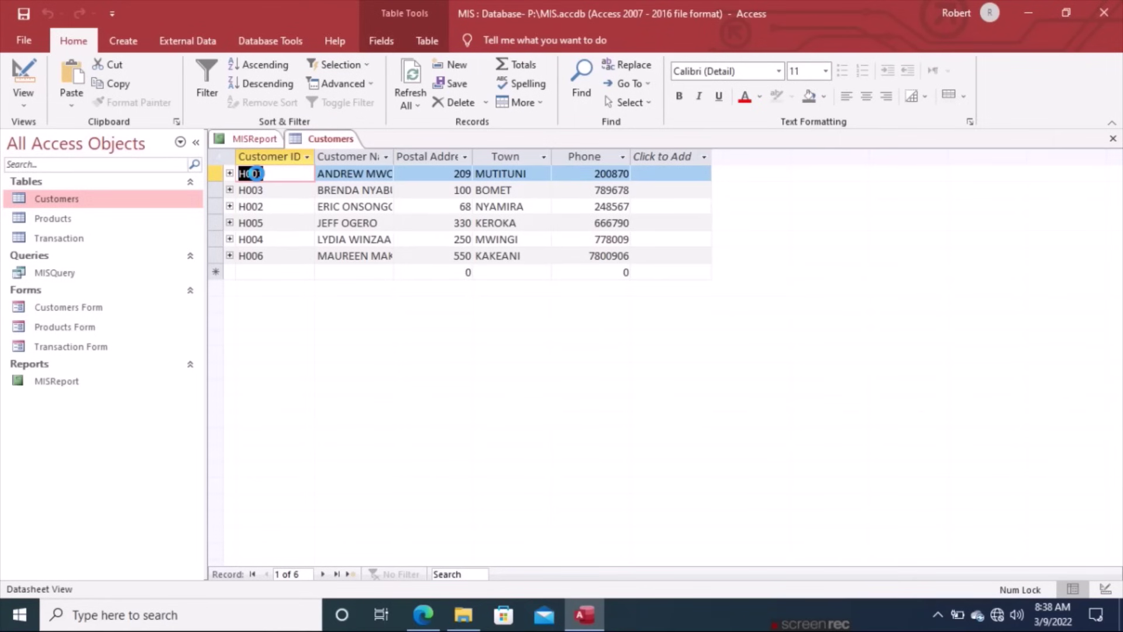
pyautogui.click(592, 169)
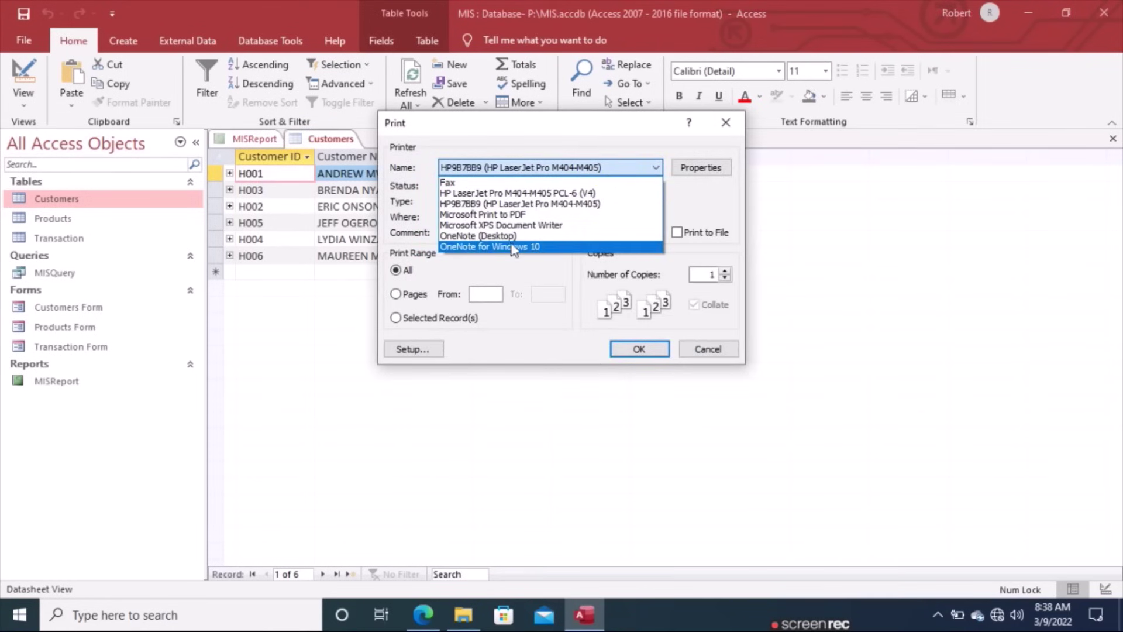
pyautogui.click(542, 275)
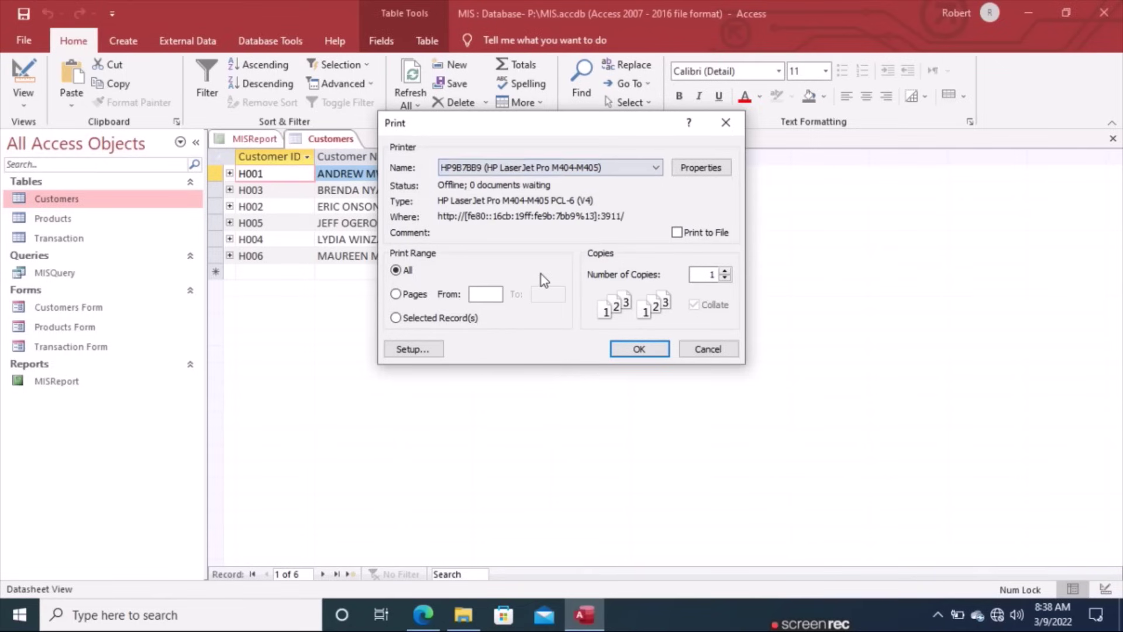
pyautogui.click(635, 351)
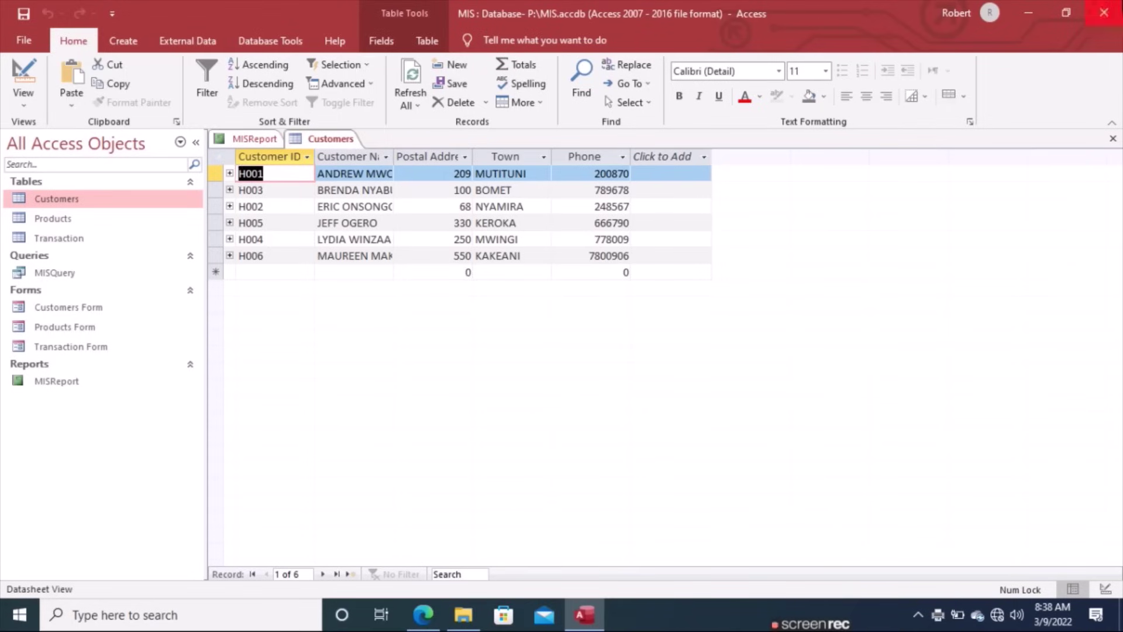
# Step: Close Access and go back to part g's task list in the question PDF
pyautogui.click(1103, 12)
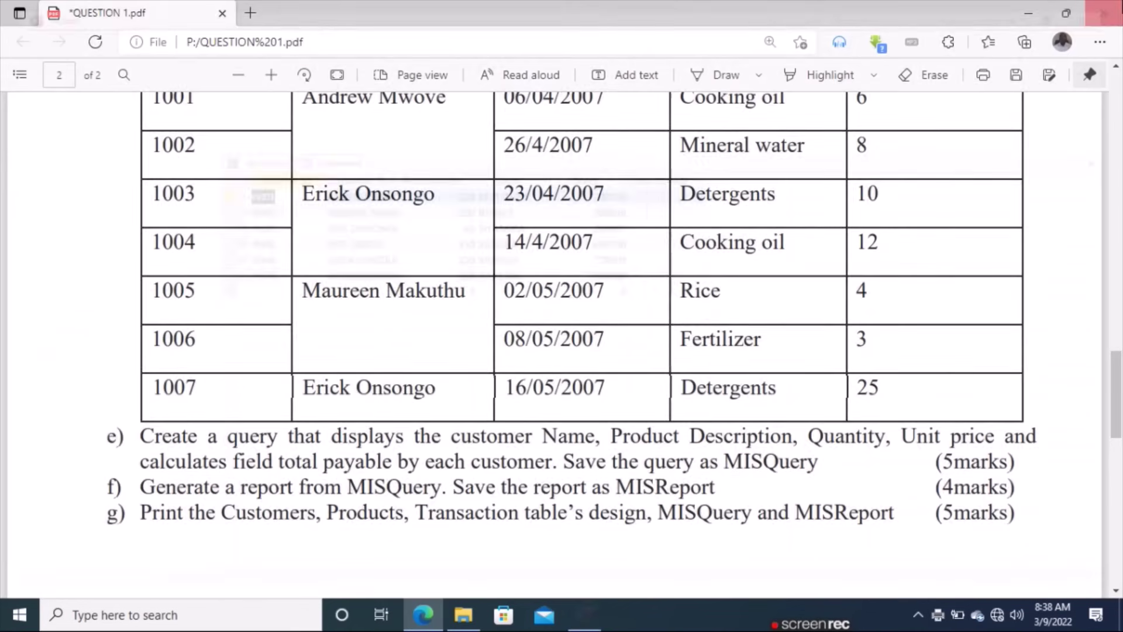
pyautogui.doubleClick(584, 396)
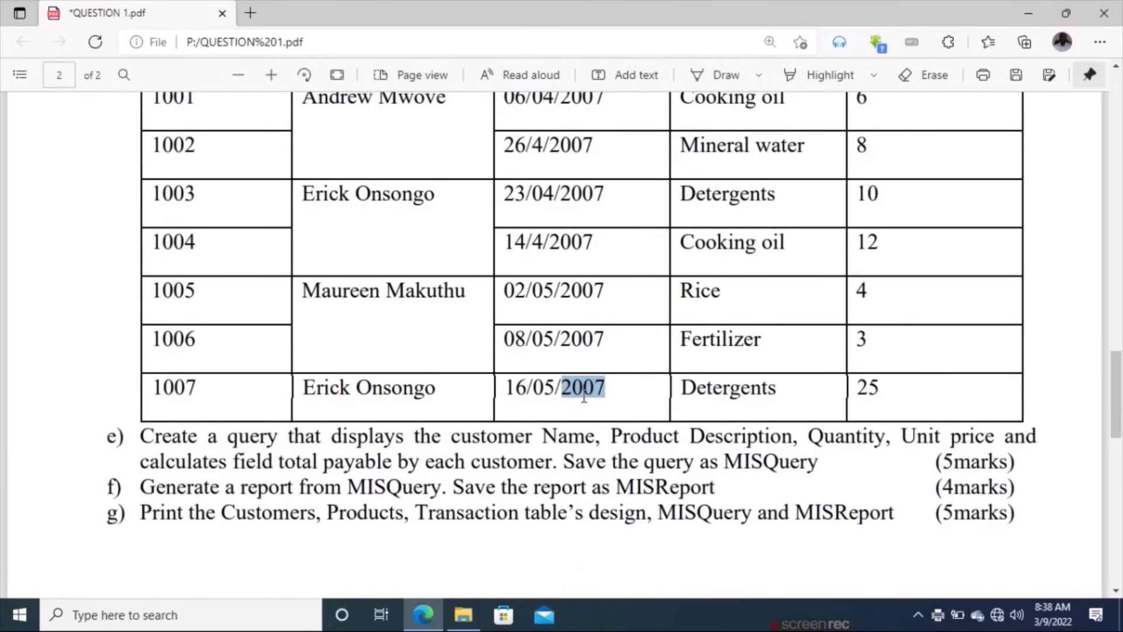
pyautogui.click(508, 480)
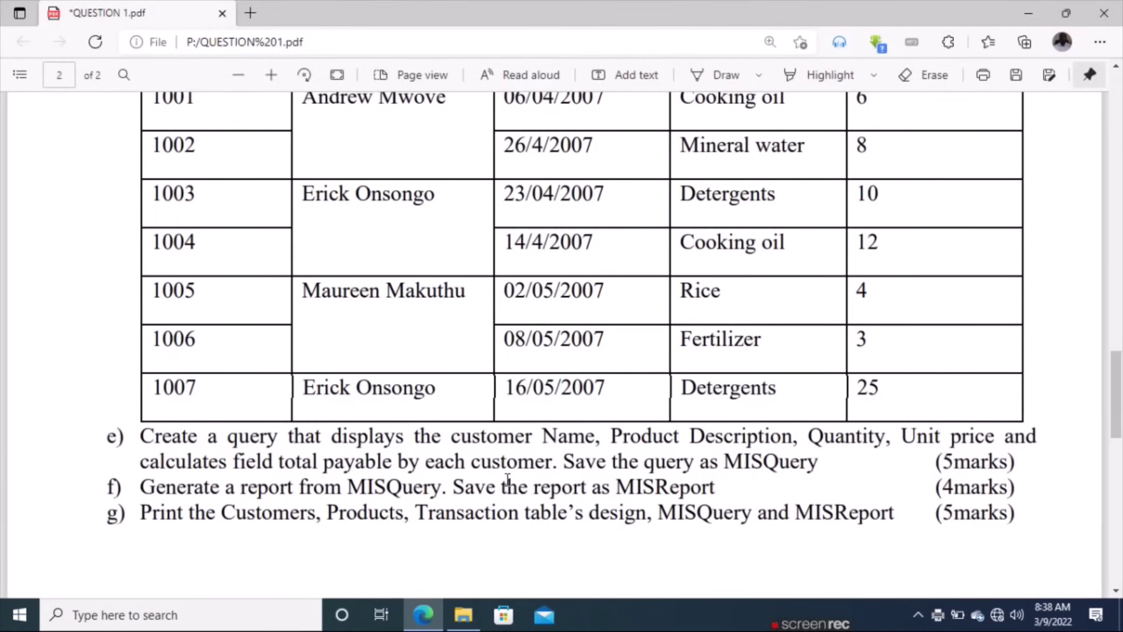